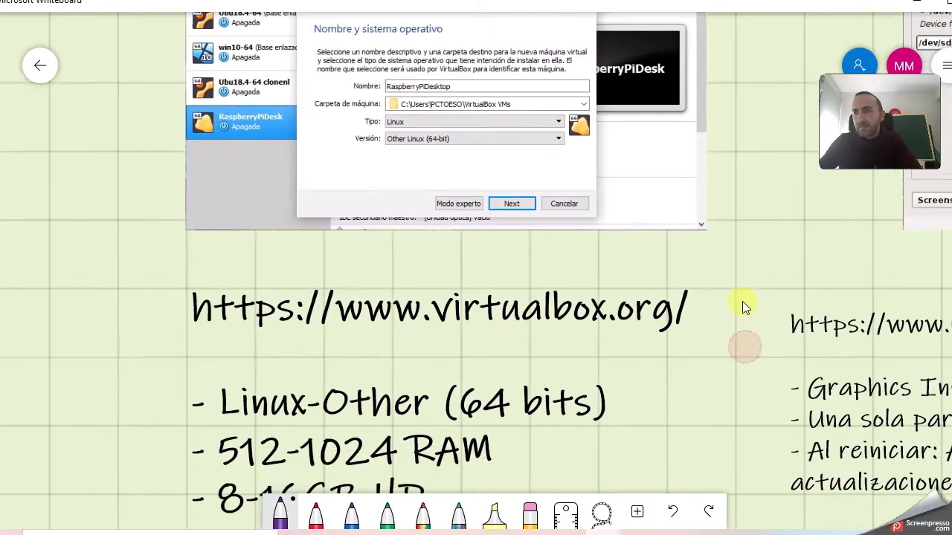
# Pan through the Raspberry Pi Desktop install notes, GRUB screenshot and install steps list.
pyautogui.moveTo(673, 308)
pyautogui.mouseDown()
pyautogui.moveTo(671, 300)
pyautogui.moveTo(673, 310)
pyautogui.mouseUp()
pyautogui.scroll(-5, 132, 295)
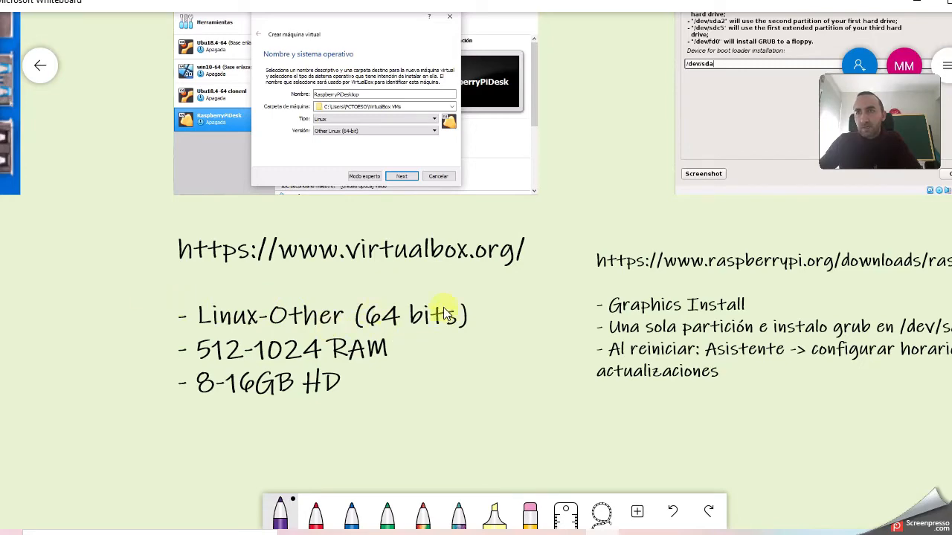
pyautogui.scroll(-2, 160, 338)
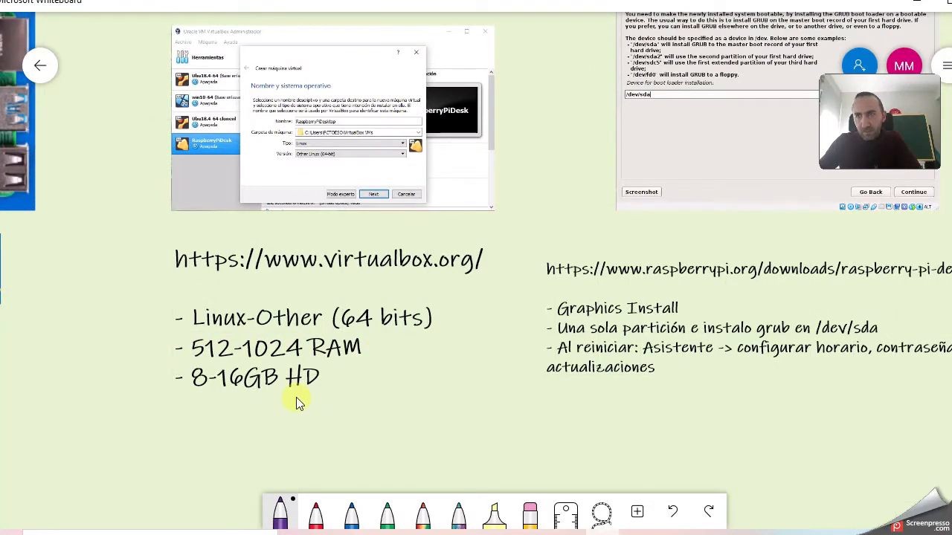
pyautogui.scroll(-3, 404, 397)
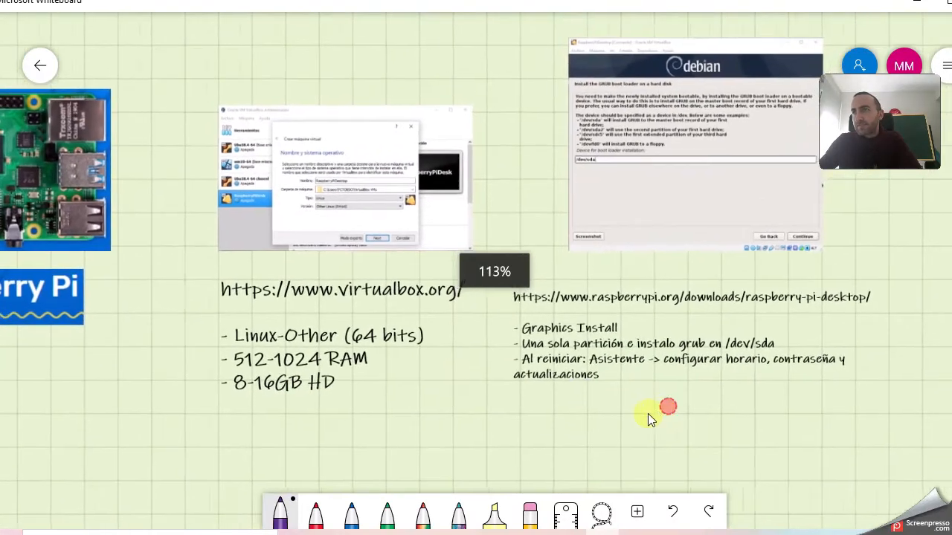
pyautogui.moveTo(648, 414); pyautogui.dragTo(375, 440)
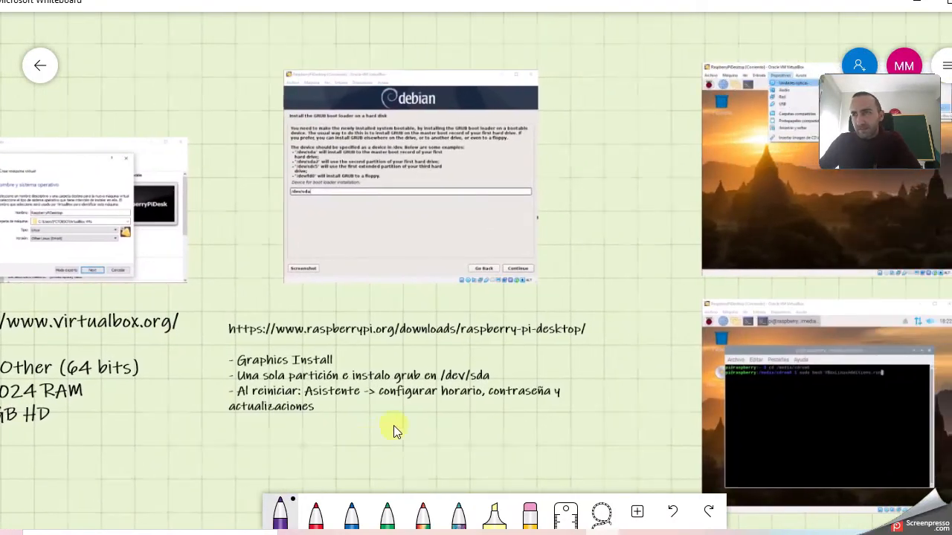
pyautogui.scroll(3, 577, 246)
pyautogui.scroll(1, 577, 246)
pyautogui.moveTo(573, 201); pyautogui.dragTo(688, 269)
pyautogui.scroll(2, 644, 205)
pyautogui.scroll(-1, 706, 337)
pyautogui.moveTo(706, 336); pyautogui.dragTo(720, 240)
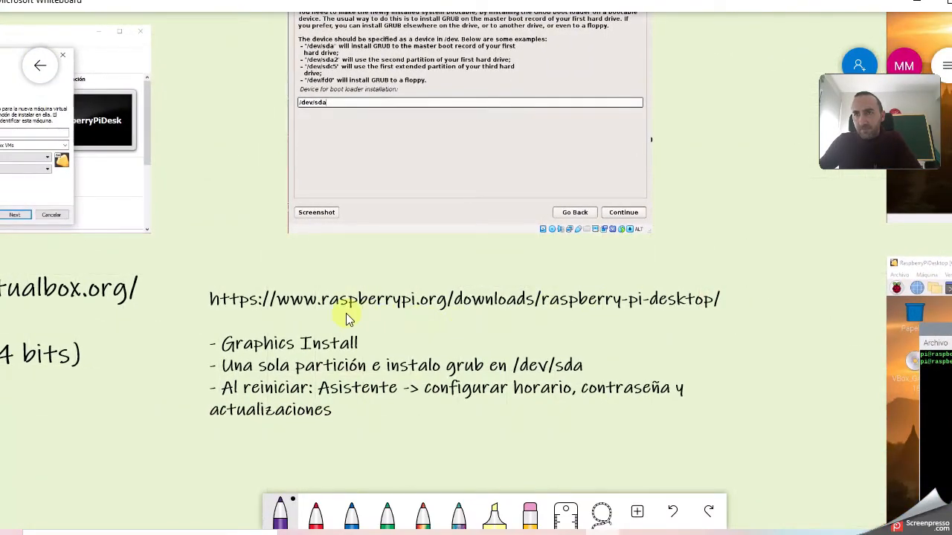
pyautogui.scroll(4, 346, 313)
pyautogui.moveTo(140, 385); pyautogui.dragTo(165, 314)
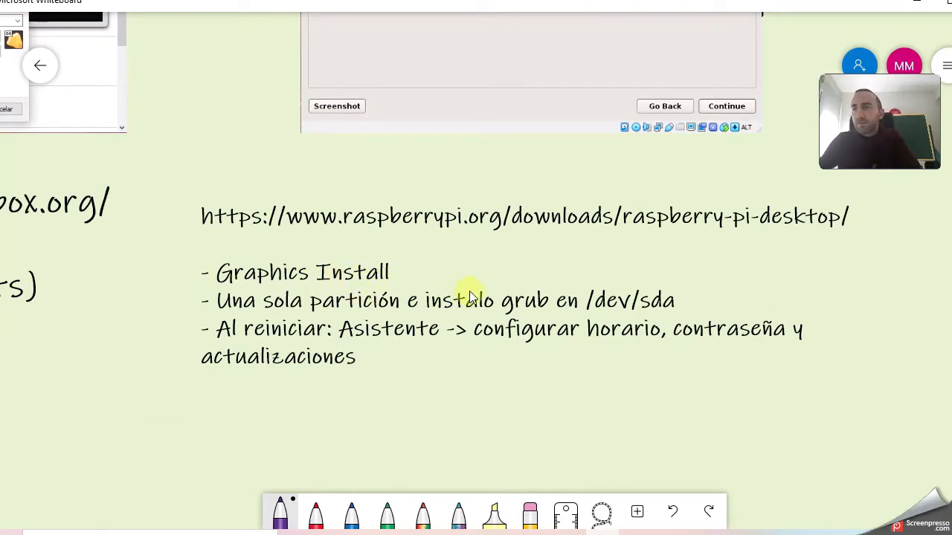
pyautogui.scroll(-3, 468, 294)
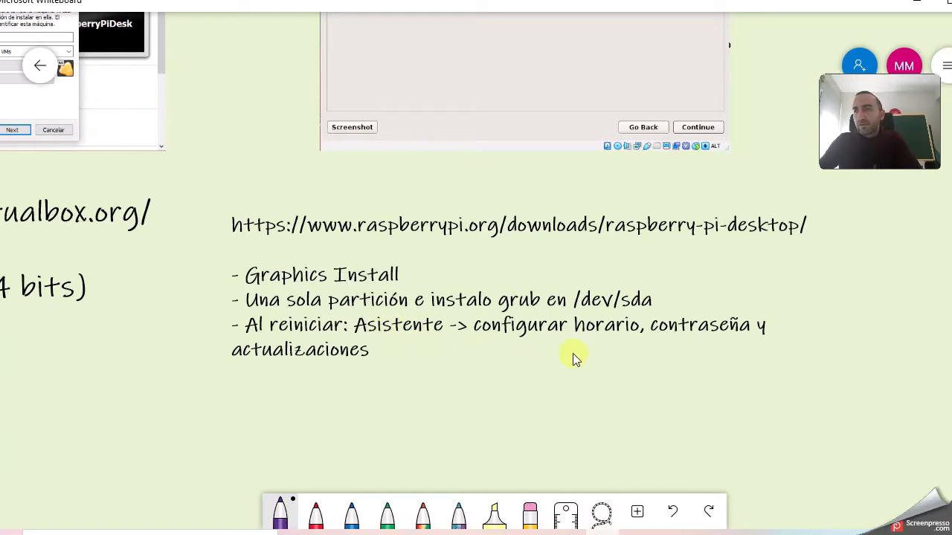
pyautogui.scroll(-5, 654, 337)
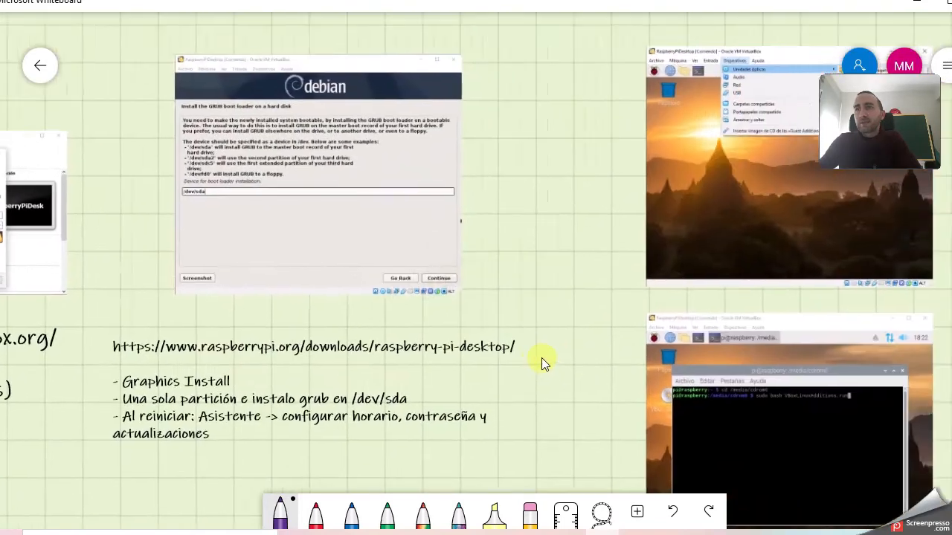
# Review the VirtualBox, Guest Additions and NODE.JS notes, then show the Node-RED Getting Started page.
pyautogui.moveTo(541, 358); pyautogui.dragTo(248, 391)
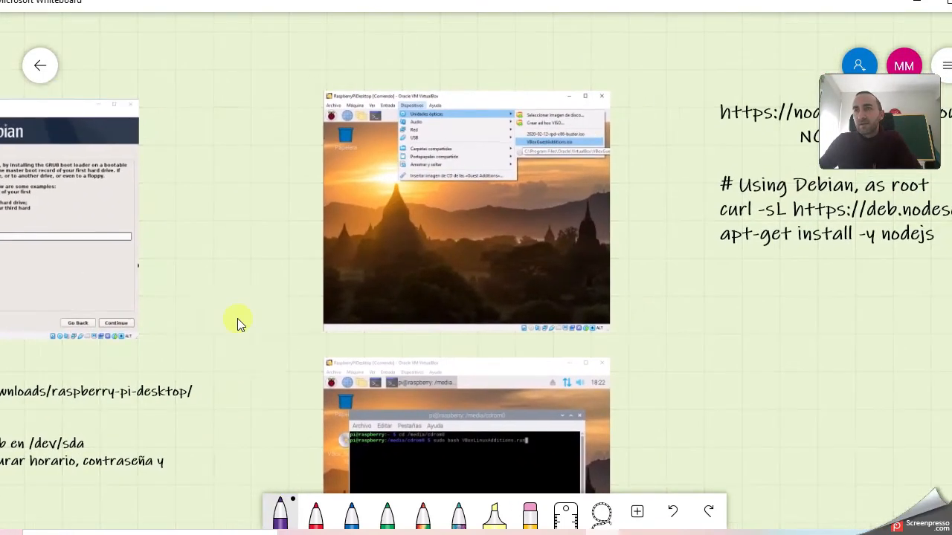
pyautogui.moveTo(244, 276); pyautogui.dragTo(180, 260)
pyautogui.scroll(3, 180, 260)
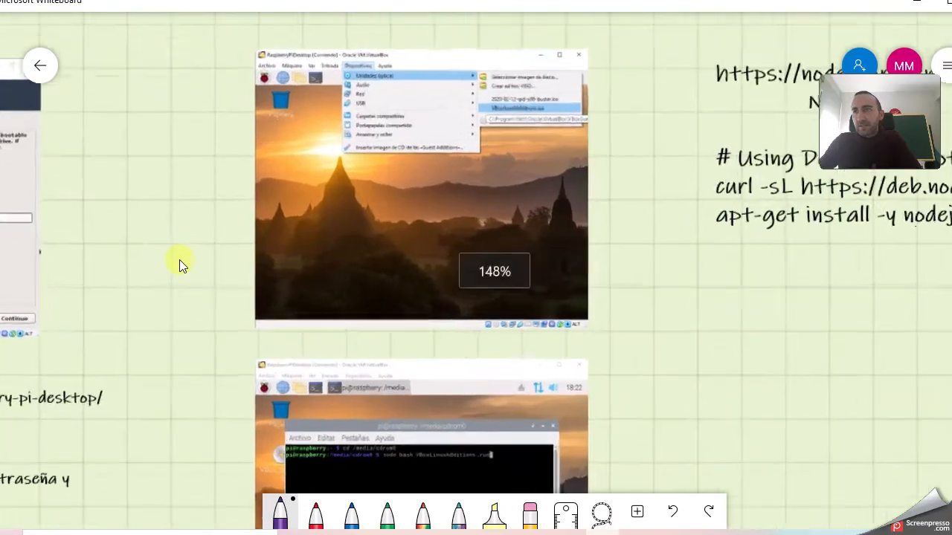
pyautogui.moveTo(715, 229); pyautogui.dragTo(637, 279)
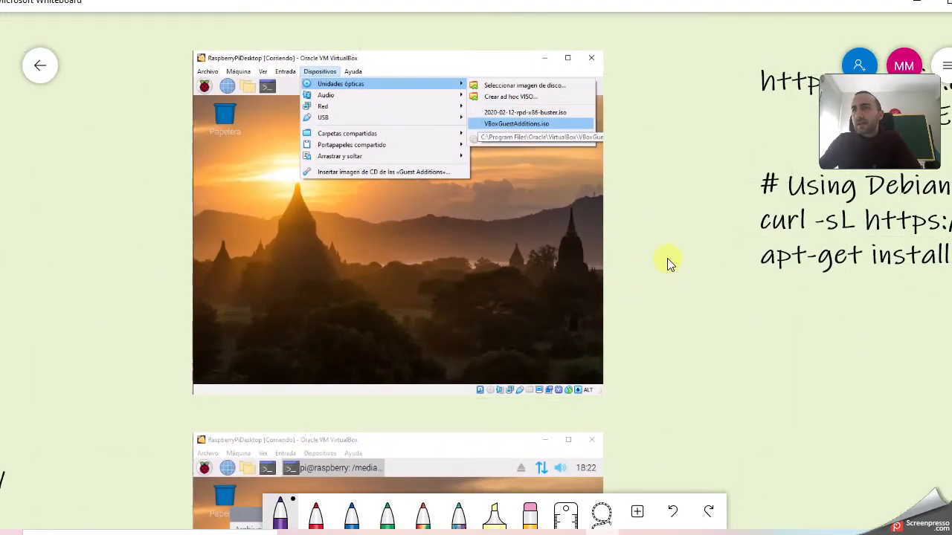
pyautogui.moveTo(673, 281); pyautogui.dragTo(680, 124)
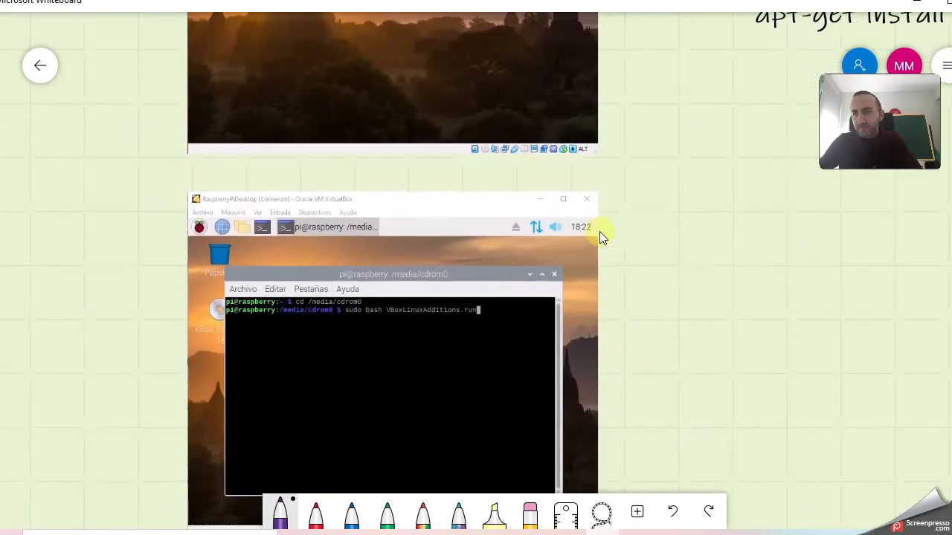
pyautogui.scroll(5, 570, 255)
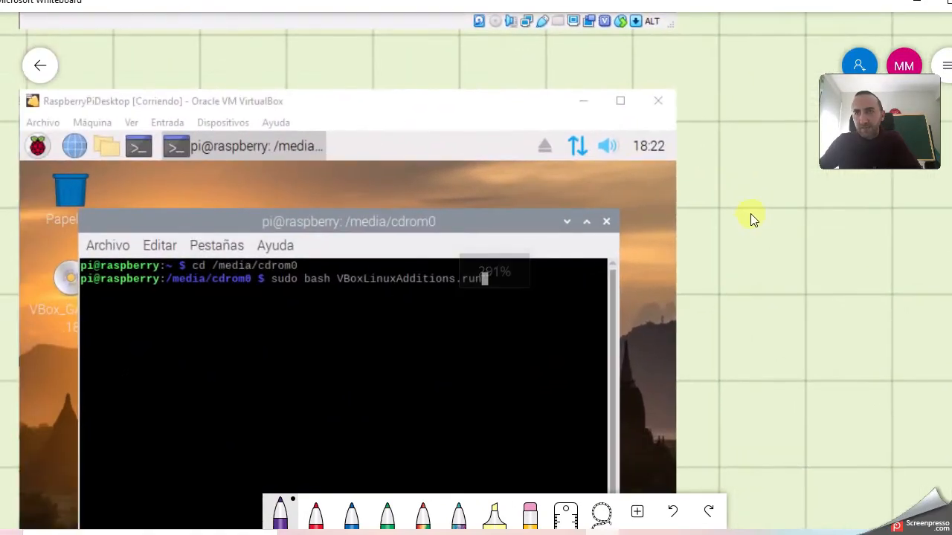
pyautogui.moveTo(744, 216); pyautogui.dragTo(751, 183)
pyautogui.scroll(-5, 744, 204)
pyautogui.scroll(-3, 750, 190)
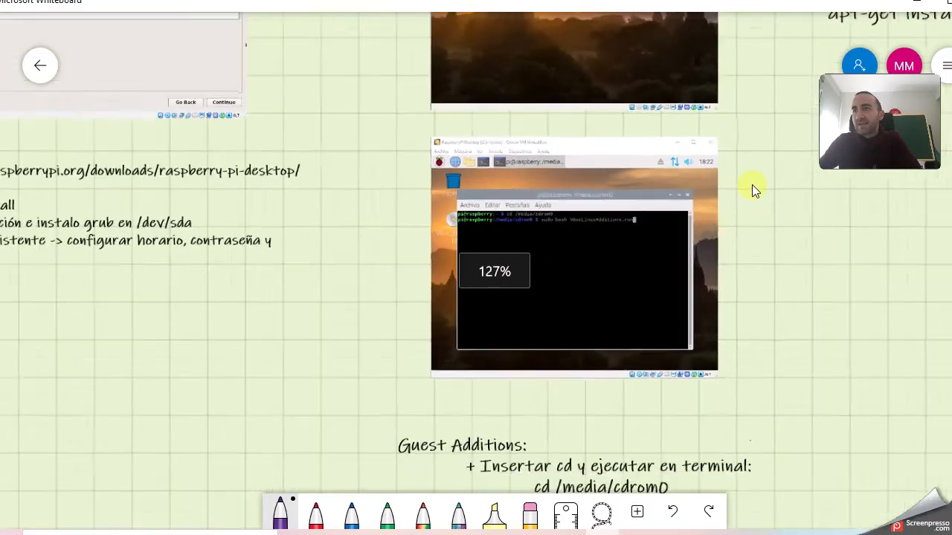
pyautogui.moveTo(760, 141); pyautogui.dragTo(725, 97)
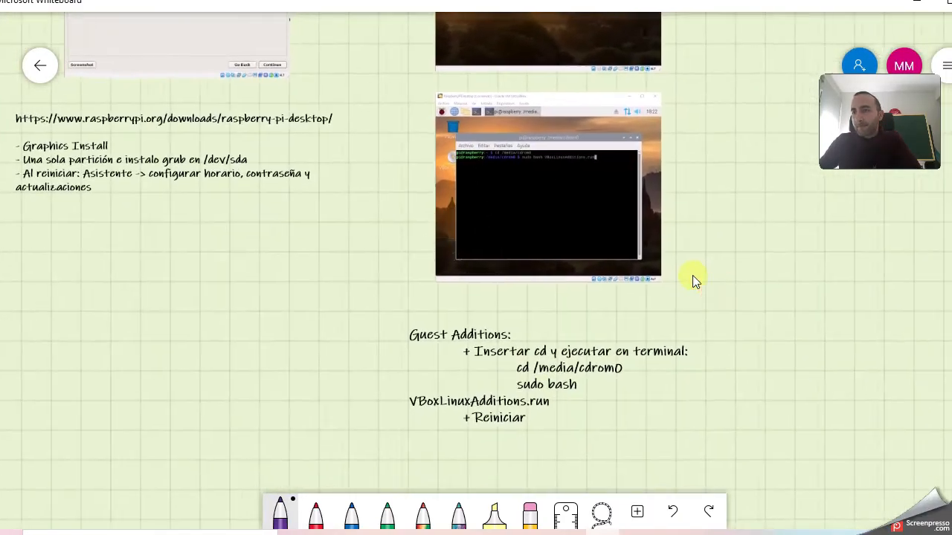
pyautogui.moveTo(718, 177); pyautogui.dragTo(502, 292)
pyautogui.moveTo(521, 186); pyautogui.dragTo(373, 286)
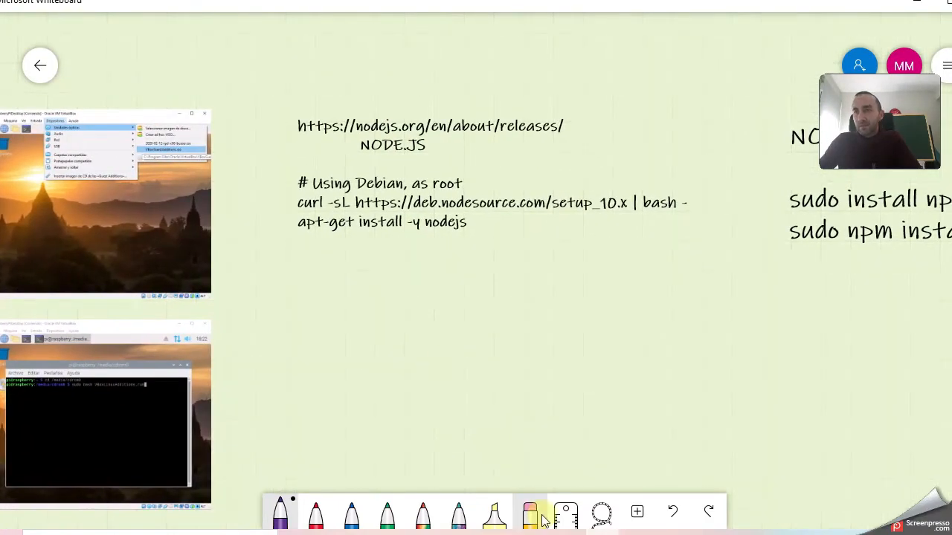
pyautogui.click(435, 532)
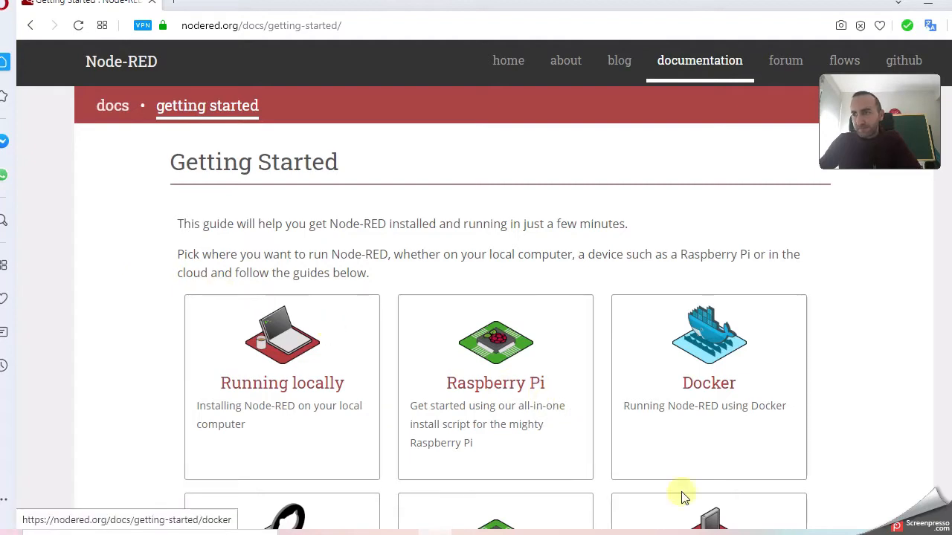
# Minimise Chromium in the Raspberry Pi VM and bring the terminal forward, moved slightly higher.
pyautogui.click(699, 533)
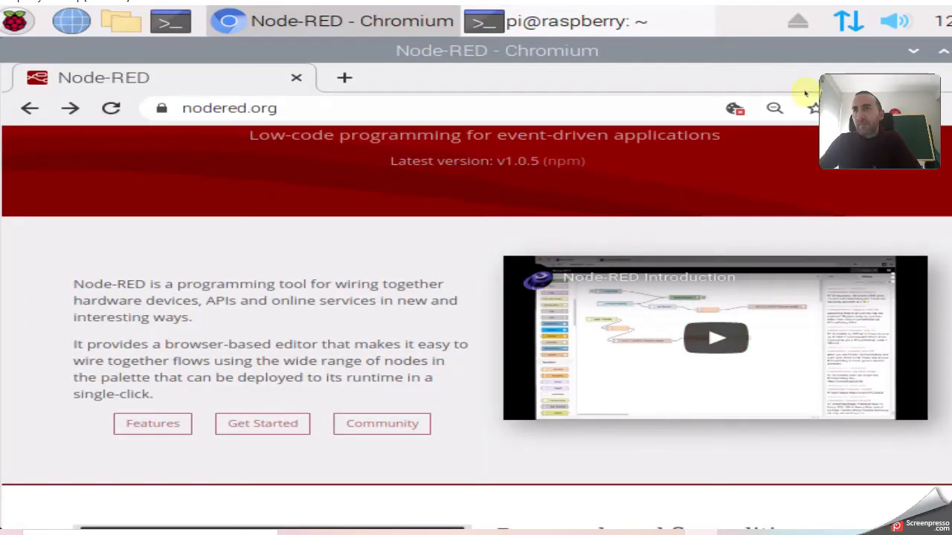
pyautogui.click(402, 22)
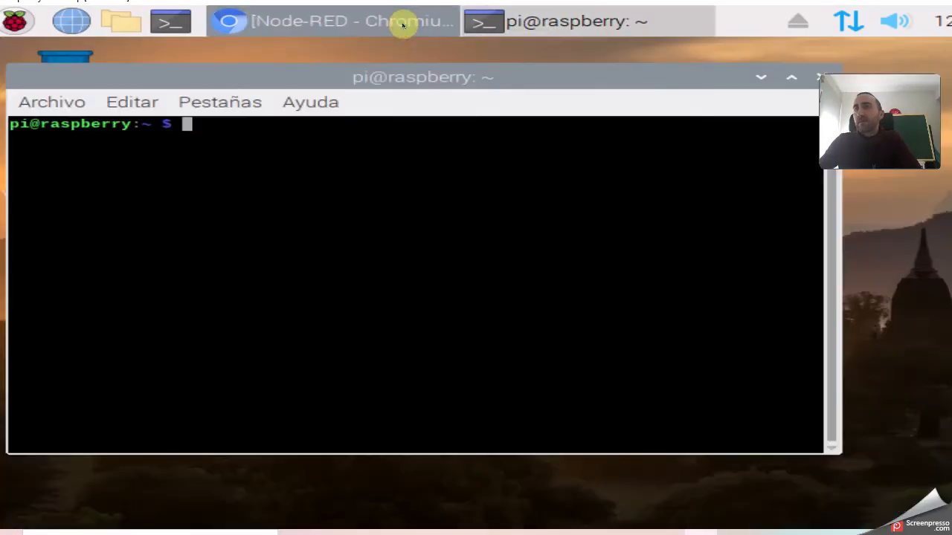
pyautogui.click(759, 76)
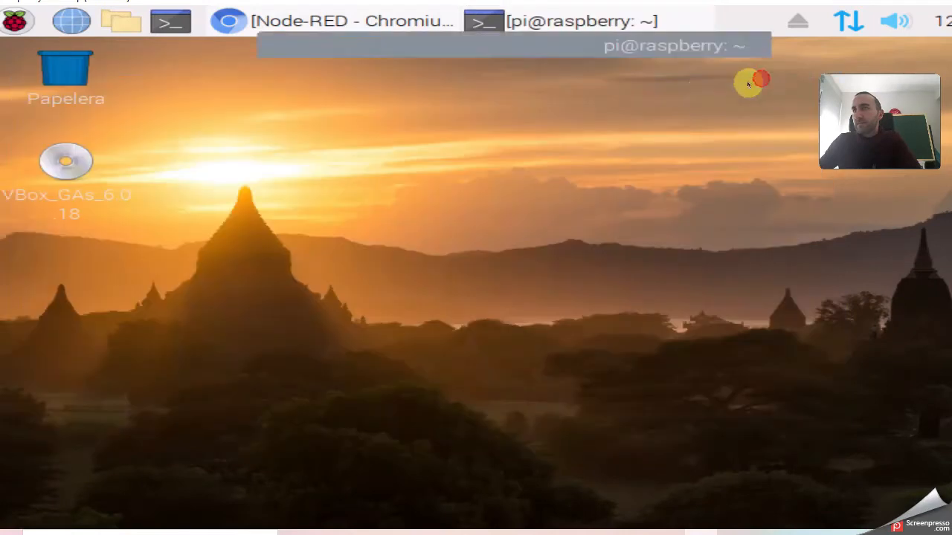
pyautogui.click(516, 25)
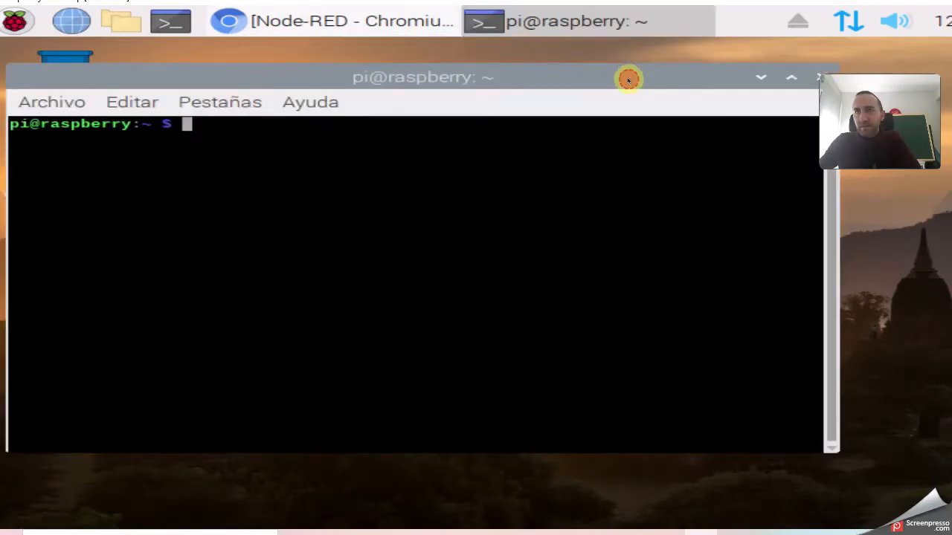
pyautogui.moveTo(637, 77); pyautogui.dragTo(632, 63)
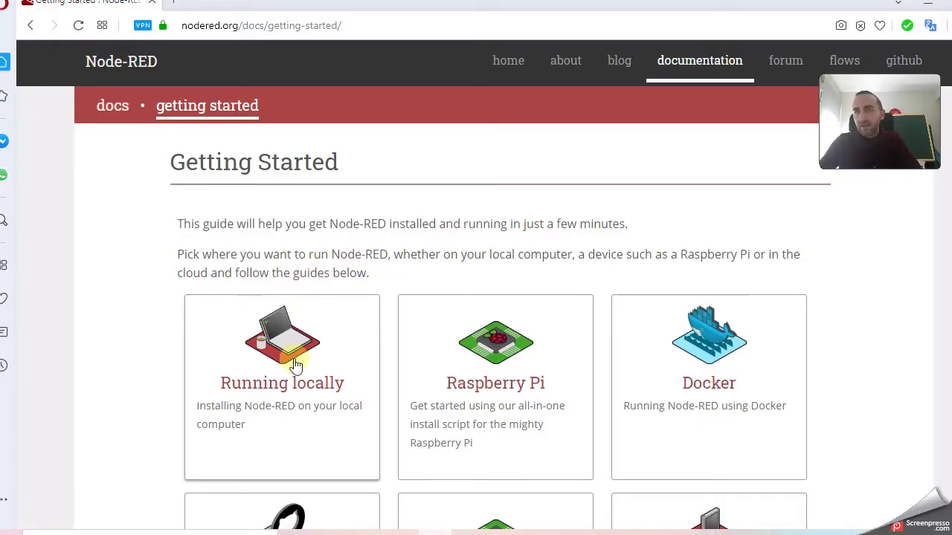
# Open the Running Node-RED locally guide and select the sudo npm install command.
pyautogui.scroll(-1, 275, 315)
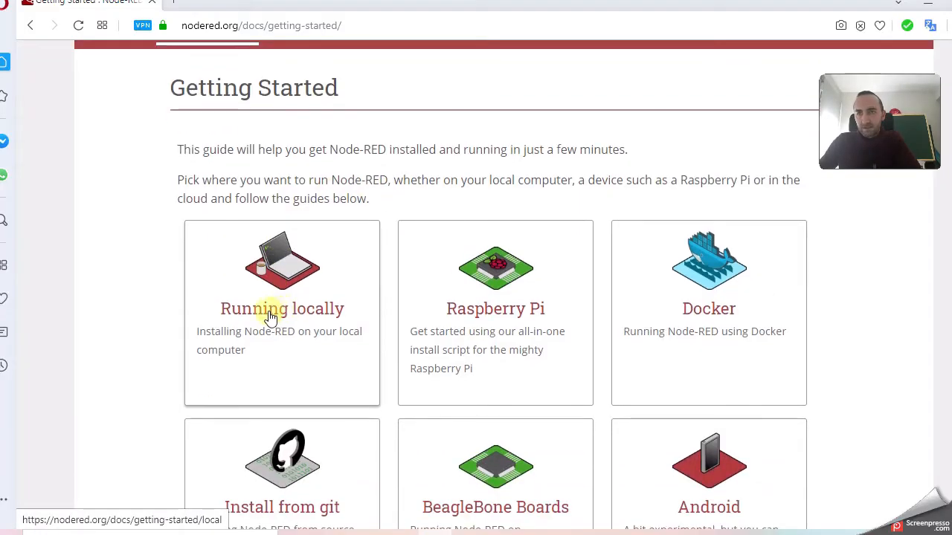
pyautogui.click(275, 315)
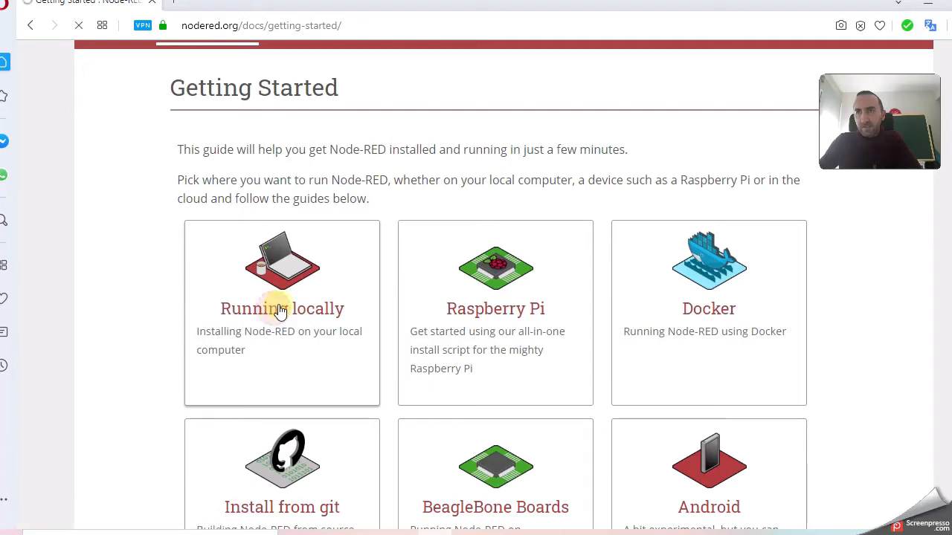
pyautogui.scroll(-1, 526, 248)
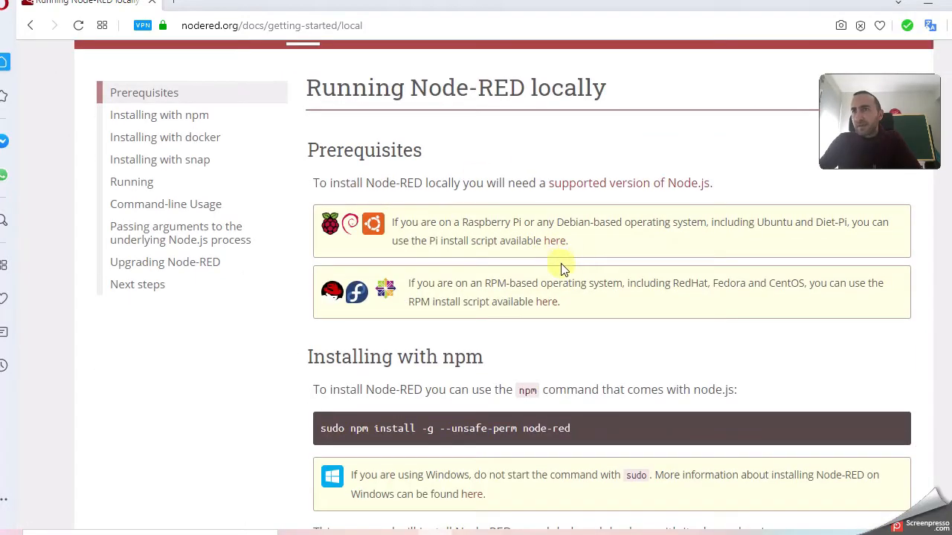
pyautogui.scroll(-2, 554, 236)
pyautogui.scroll(2, 552, 251)
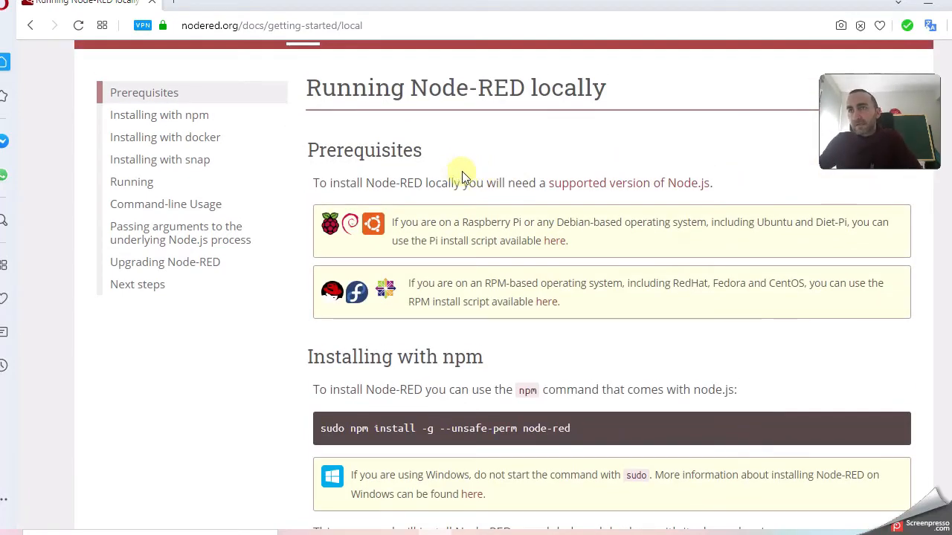
pyautogui.scroll(-1, 506, 189)
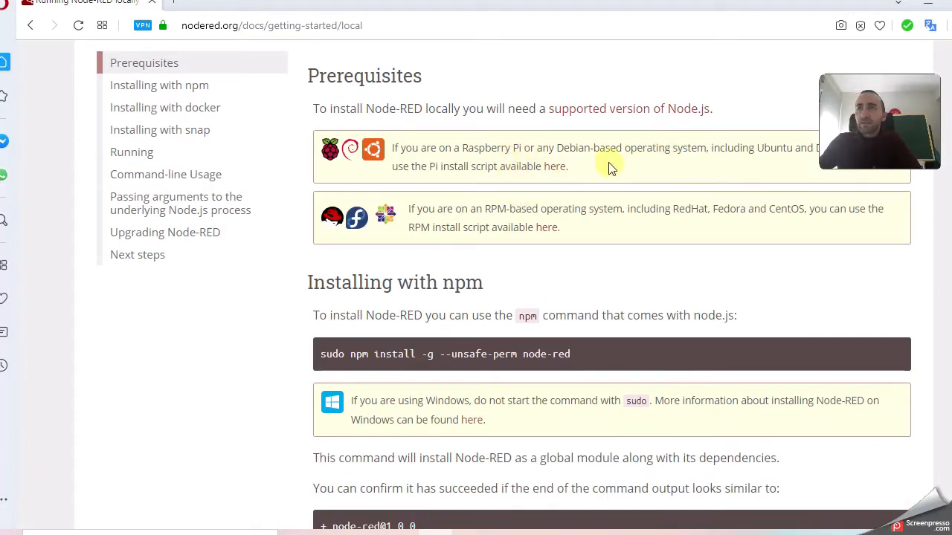
pyautogui.scroll(1, 595, 179)
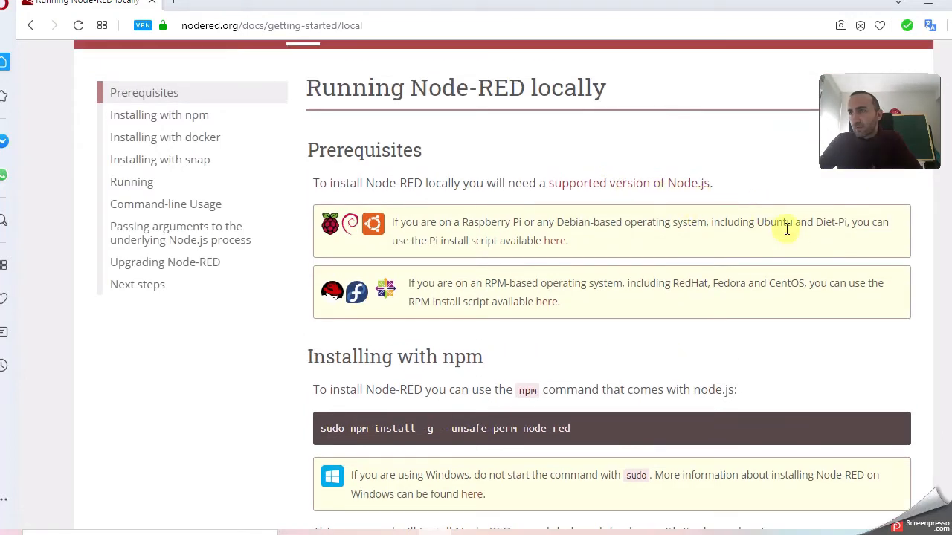
pyautogui.scroll(-1, 616, 211)
pyautogui.scroll(1, 606, 209)
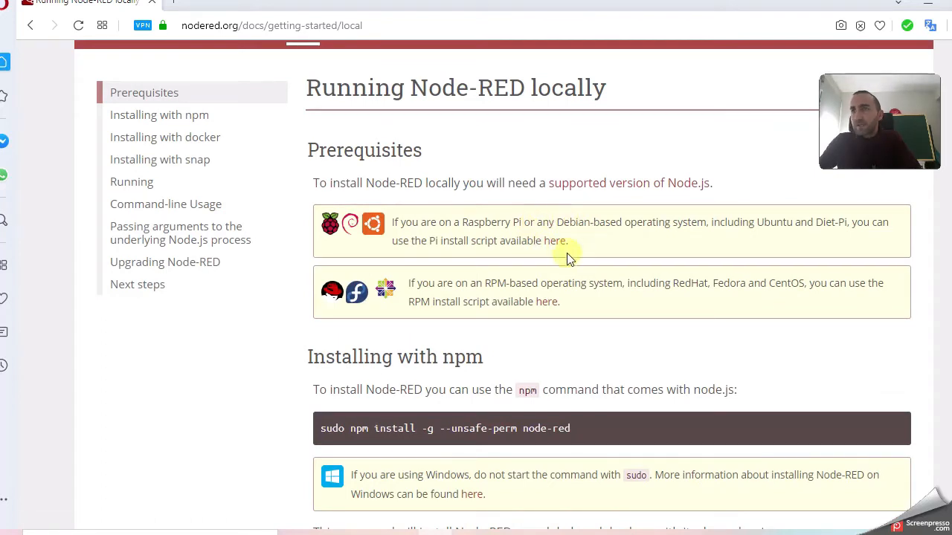
pyautogui.scroll(-2, 523, 230)
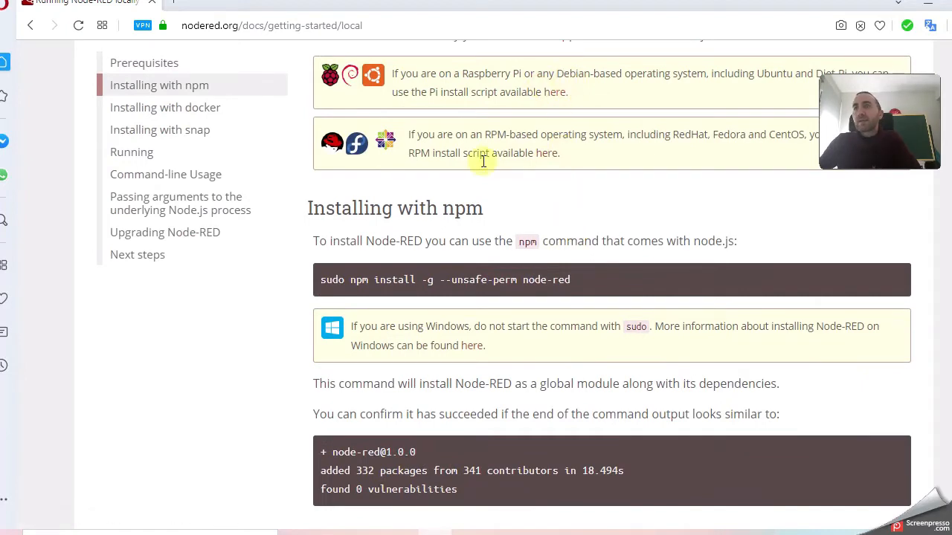
pyautogui.scroll(-1, 478, 192)
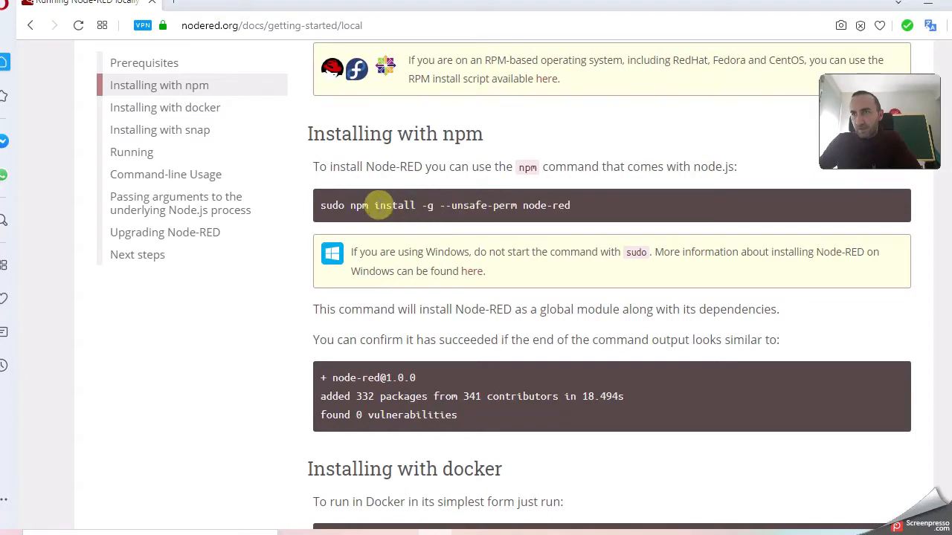
pyautogui.moveTo(320, 205); pyautogui.dragTo(593, 202)
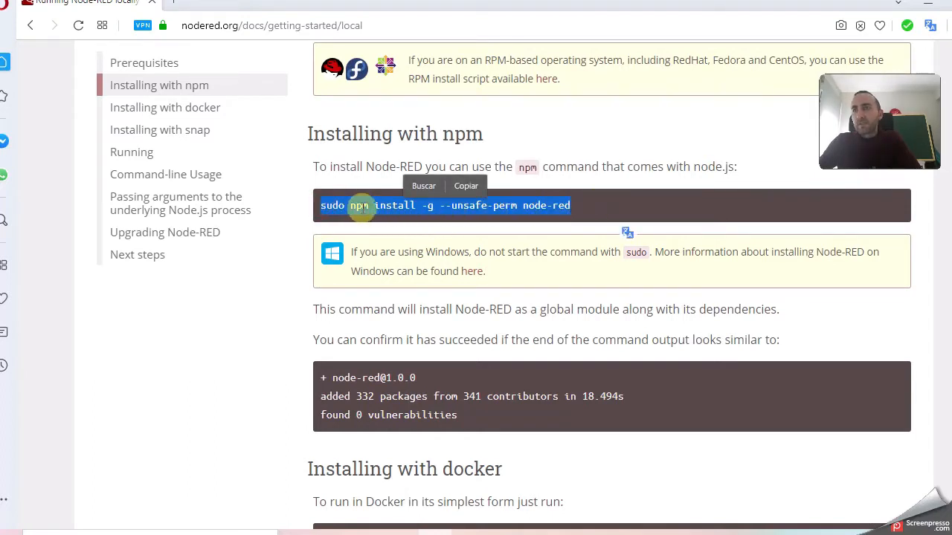
pyautogui.moveTo(521, 208); pyautogui.dragTo(582, 209)
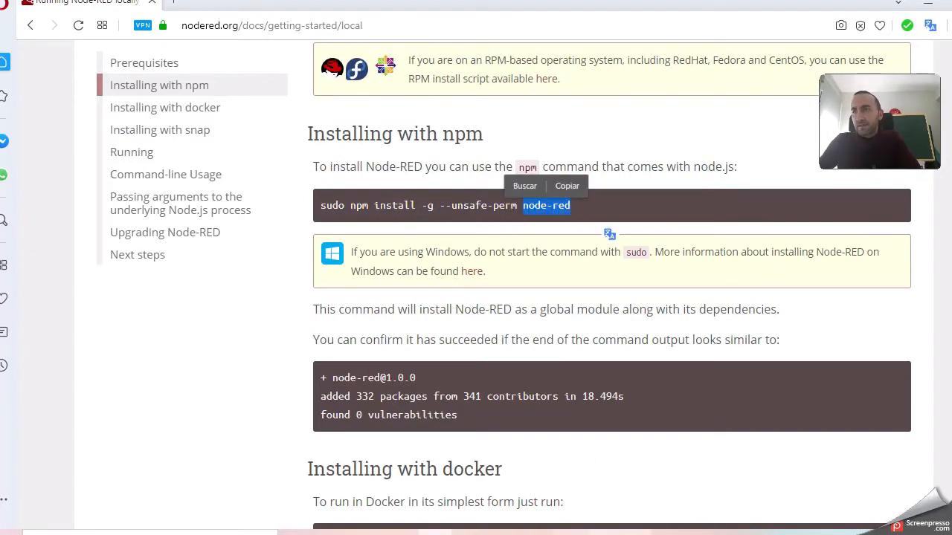
# After a glance at the VM, reselect the full npm install command, then go to the whiteboard.
pyautogui.click(701, 533)
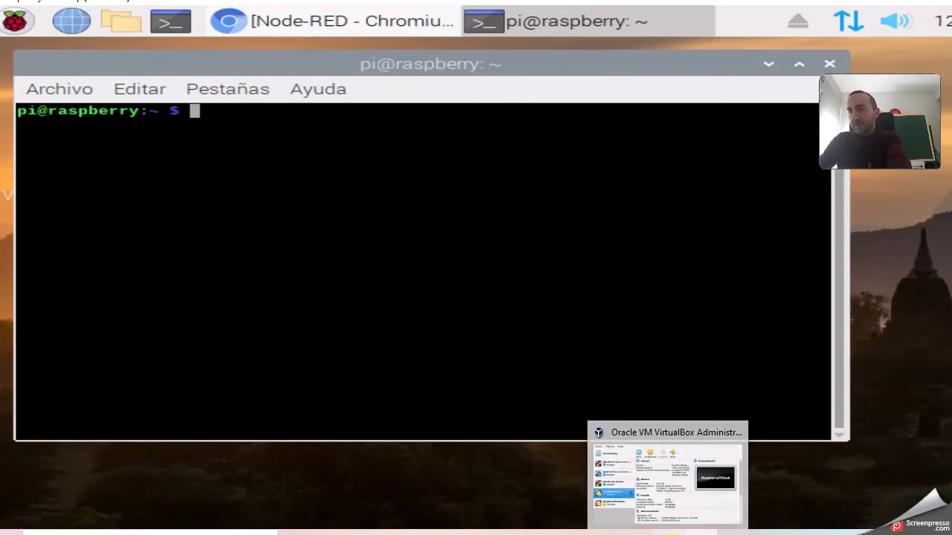
pyautogui.click(425, 464)
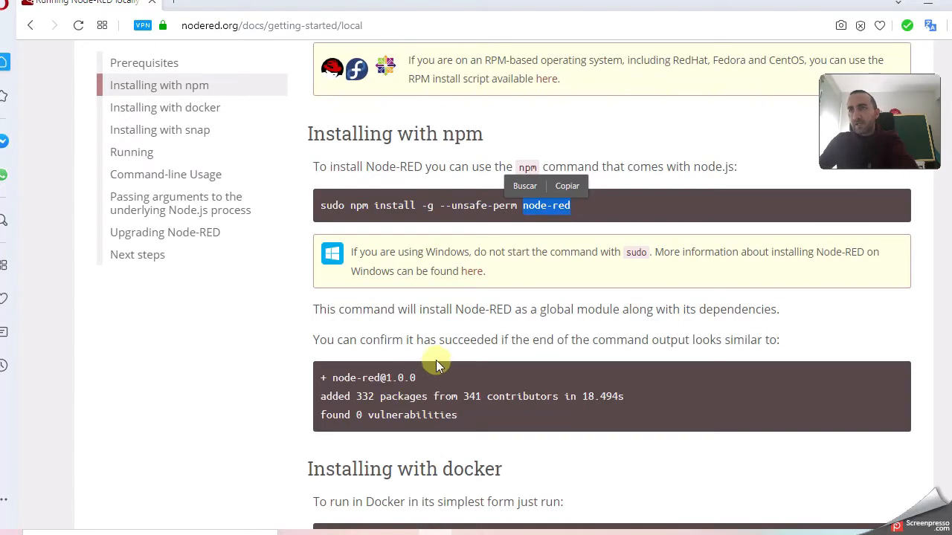
pyautogui.scroll(-1, 440, 307)
pyautogui.scroll(1, 440, 307)
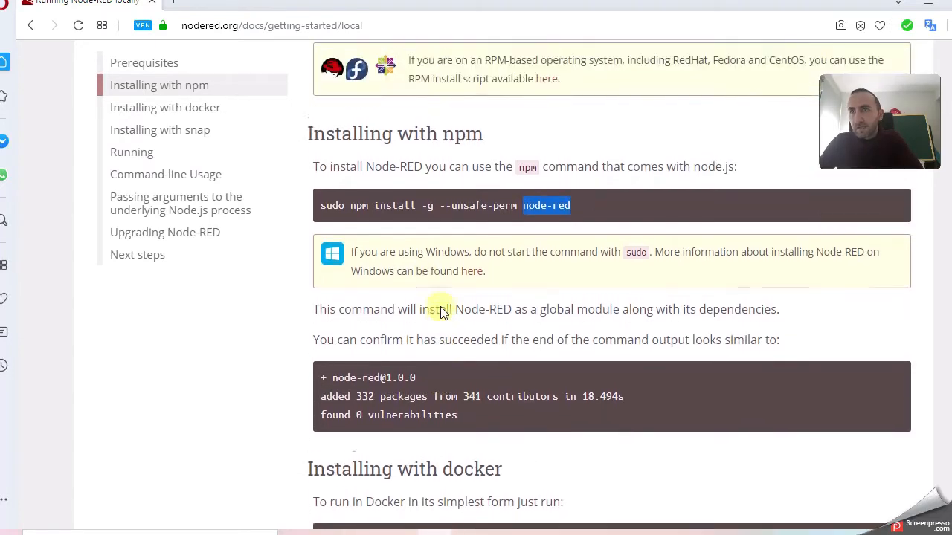
pyautogui.click(459, 203)
pyautogui.moveTo(582, 208); pyautogui.dragTo(321, 215)
pyautogui.scroll(3, 624, 332)
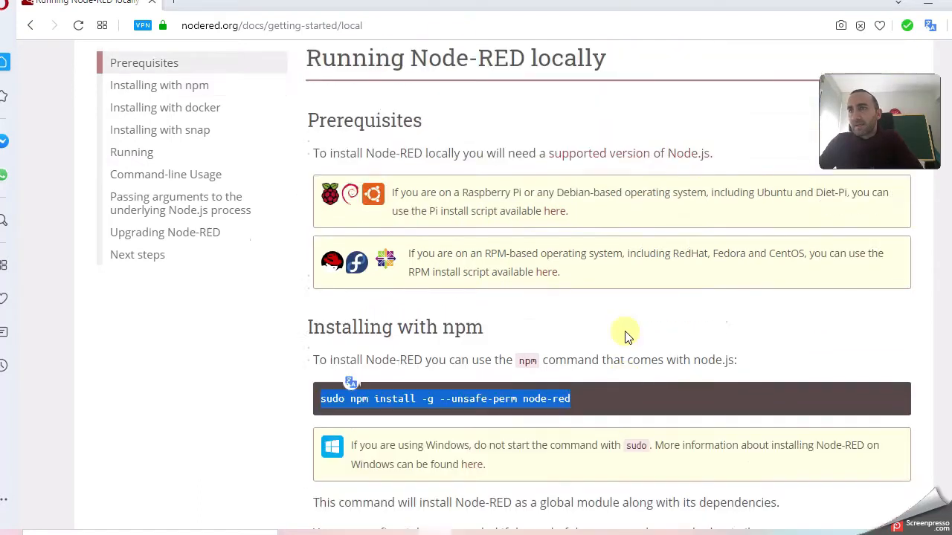
pyautogui.scroll(-1, 627, 336)
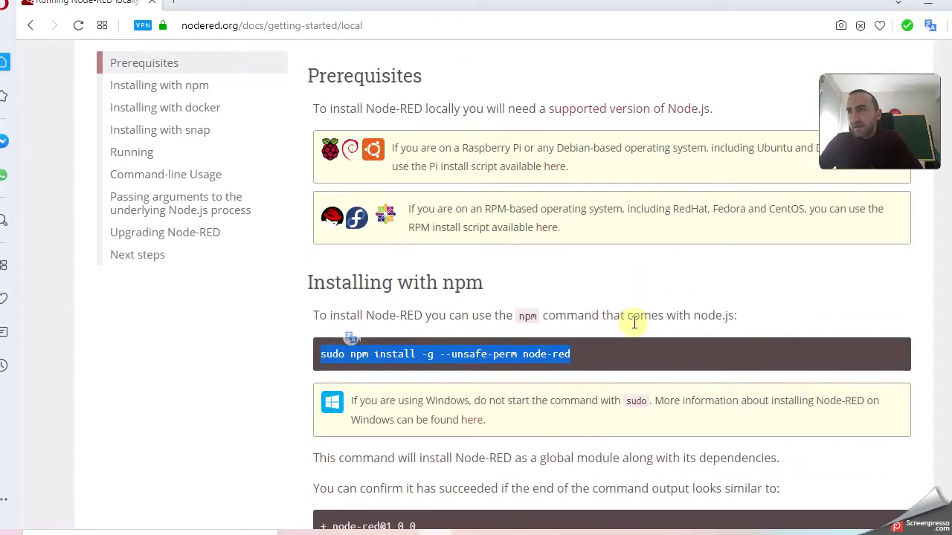
pyautogui.click(602, 534)
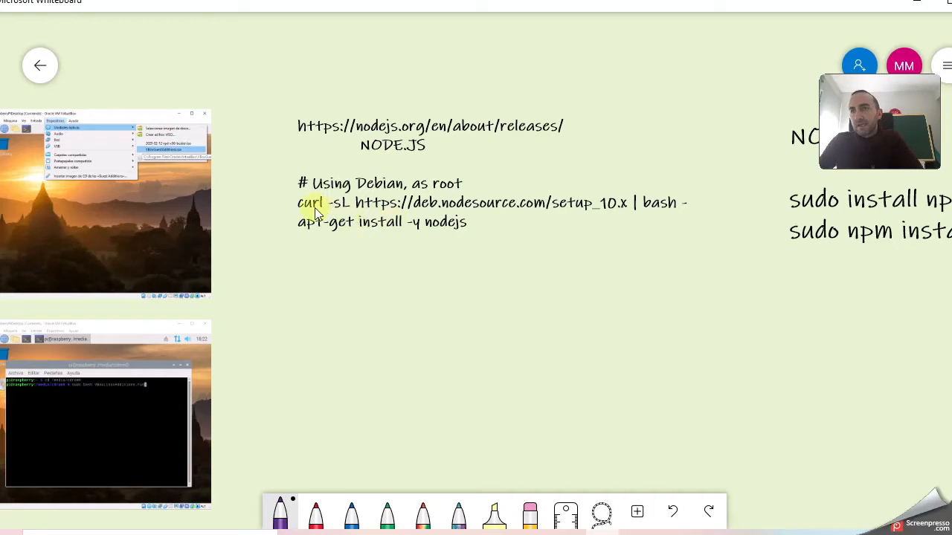
# Select the curl and apt-get Node.js install command lines in the notes.
pyautogui.moveTo(300, 209)
pyautogui.mouseDown()
pyautogui.moveTo(331, 205)
pyautogui.moveTo(310, 211)
pyautogui.mouseUp()
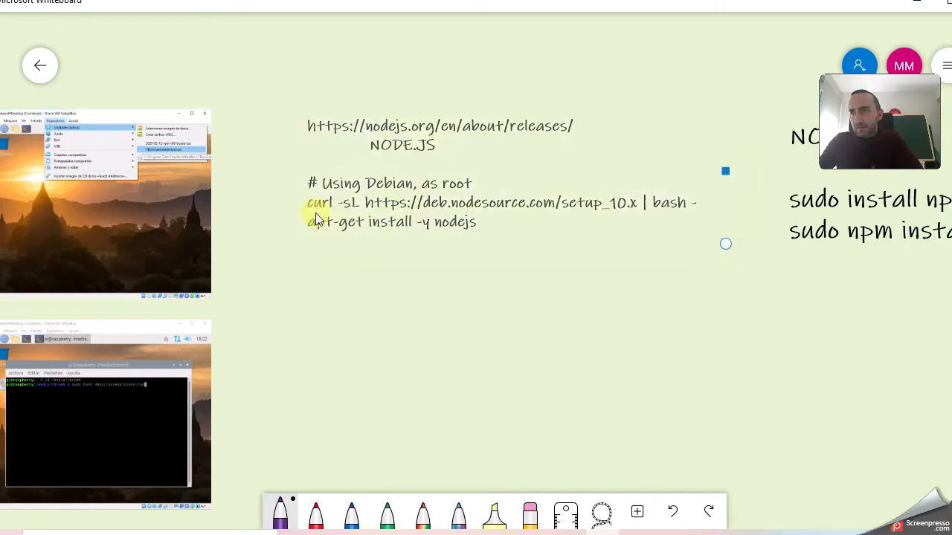
pyautogui.click(482, 225)
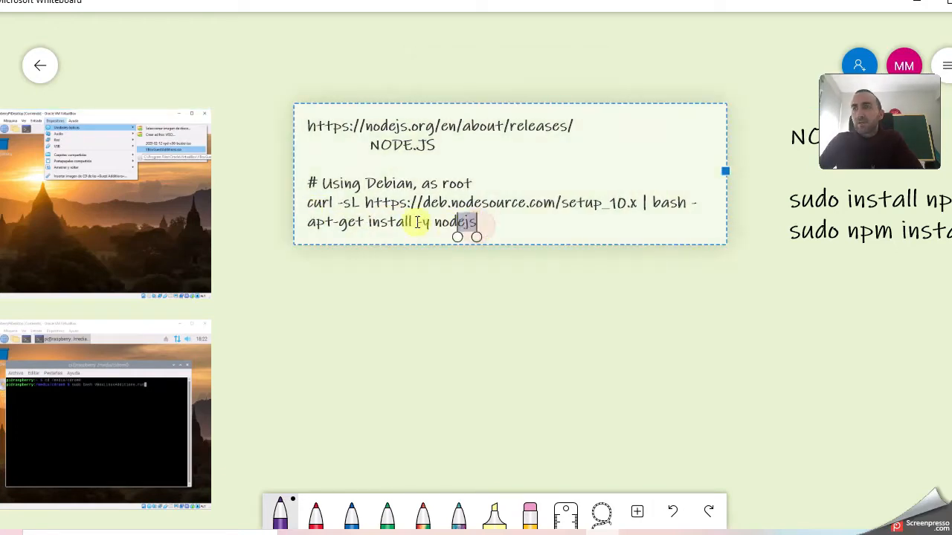
pyautogui.moveTo(473, 226); pyautogui.dragTo(312, 212)
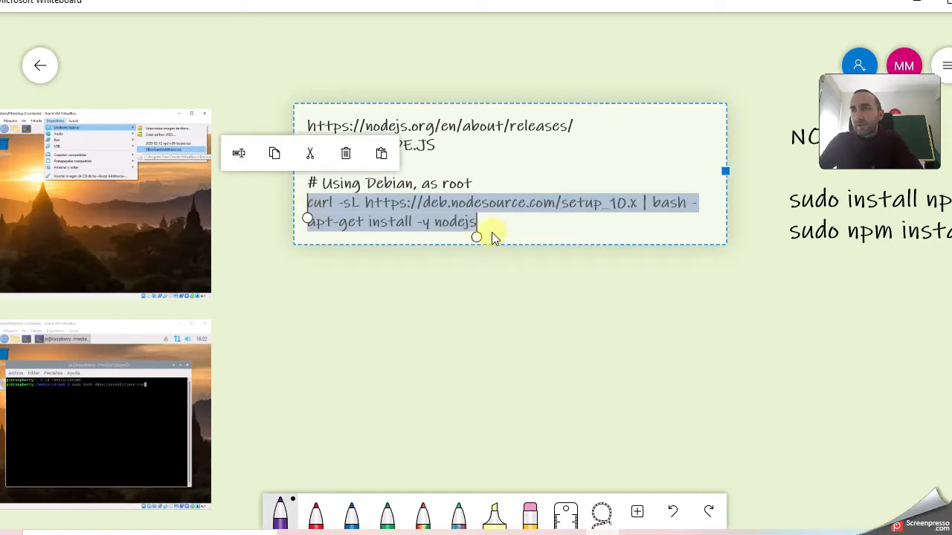
pyautogui.click(482, 213)
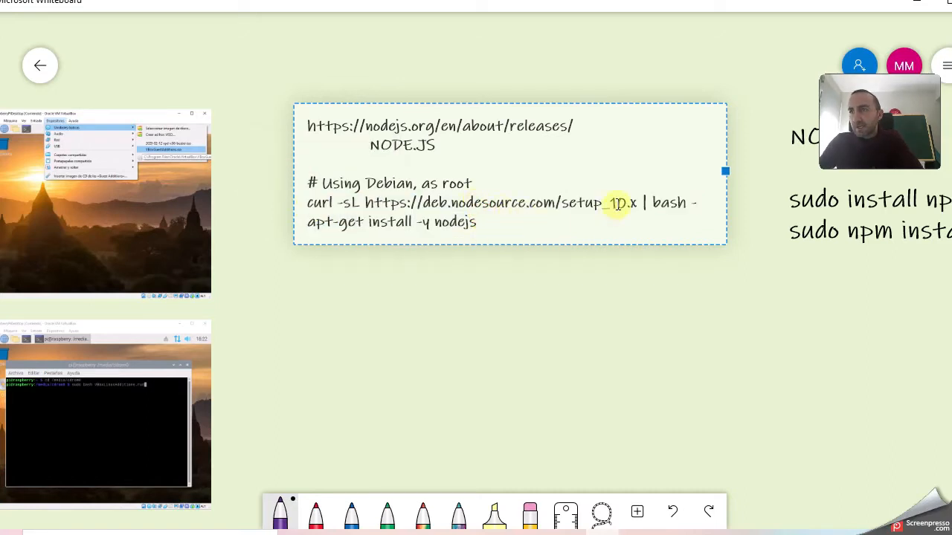
pyautogui.click(516, 233)
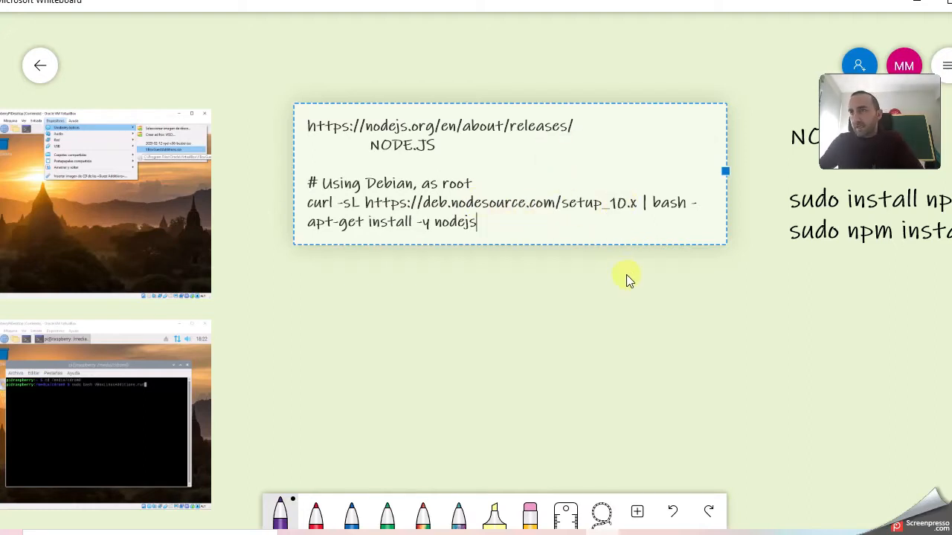
# Pan to and select the NODE-RED install notes, then bring up the Pi terminal.
pyautogui.moveTo(701, 533)
pyautogui.click(690, 491)
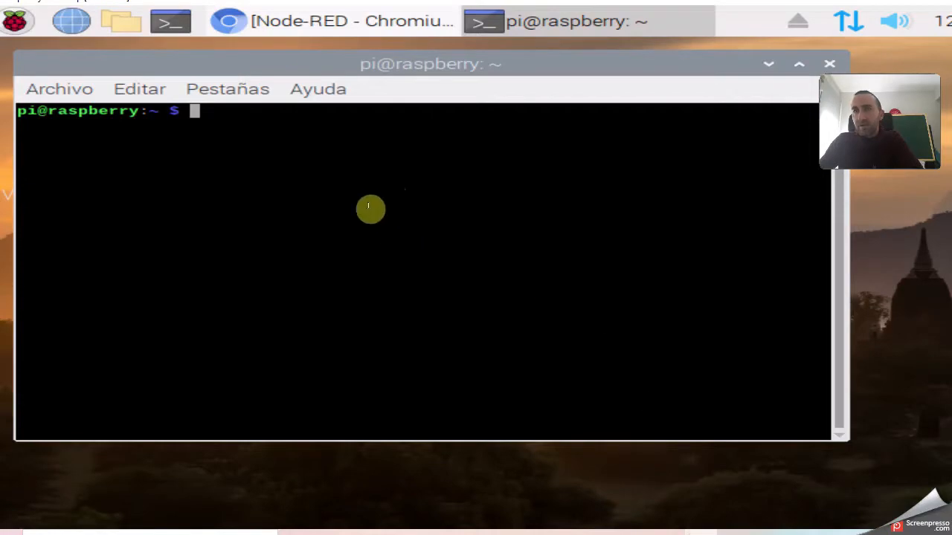
pyautogui.click(599, 533)
pyautogui.moveTo(690, 325); pyautogui.dragTo(393, 334)
pyautogui.moveTo(596, 337); pyautogui.dragTo(431, 346)
pyautogui.click(348, 217)
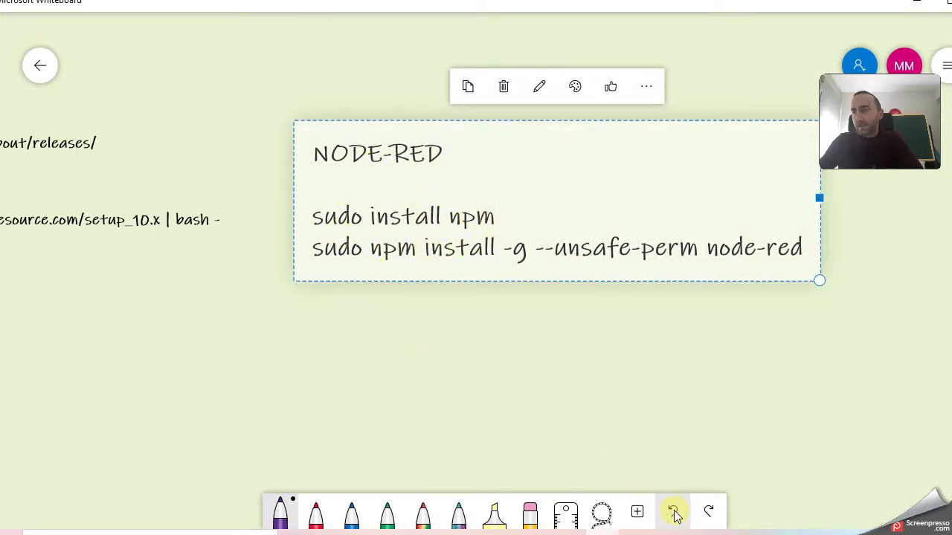
pyautogui.moveTo(705, 533)
pyautogui.click(691, 488)
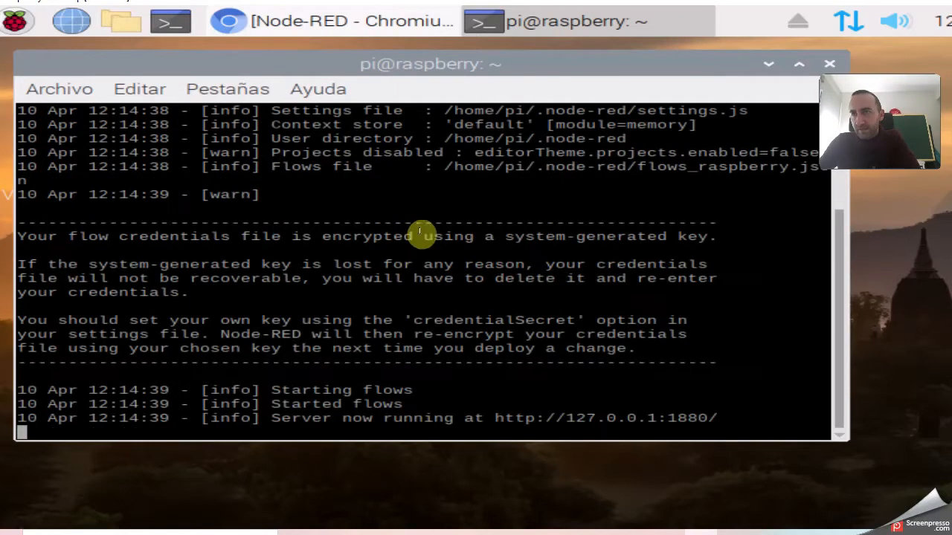
# Scroll the startup log, marking the settings.js path, user directory and editorTheme.projects.enabled=false.
pyautogui.scroll(1, 470, 204)
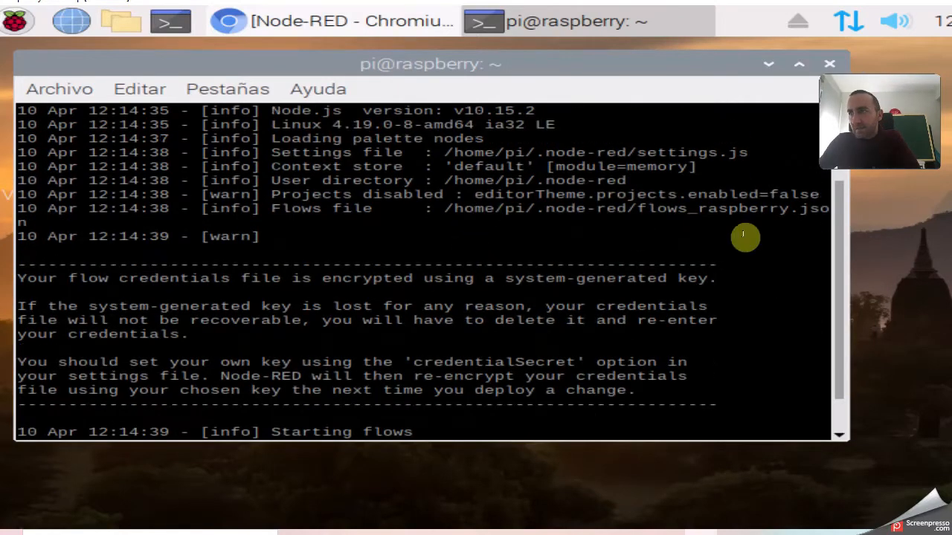
pyautogui.moveTo(838, 268); pyautogui.dragTo(838, 237)
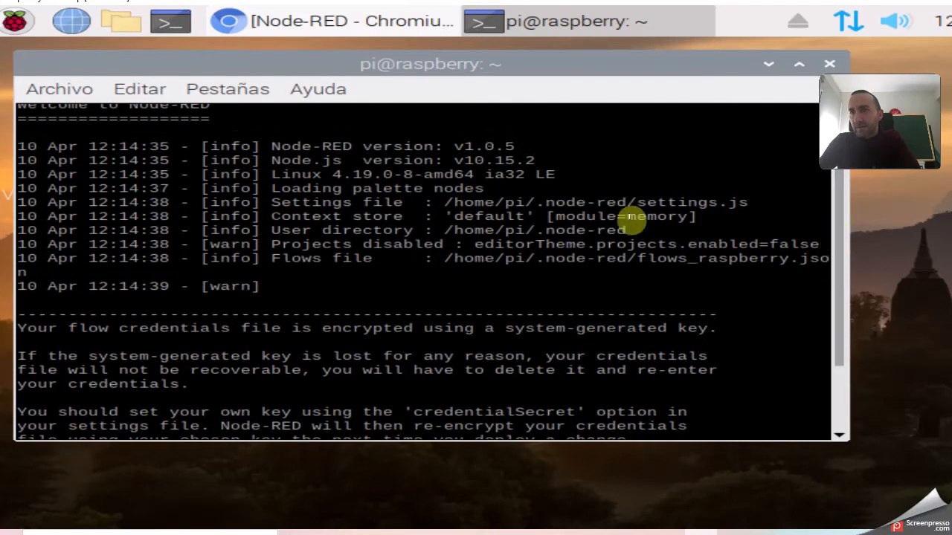
pyautogui.moveTo(445, 200); pyautogui.dragTo(746, 204)
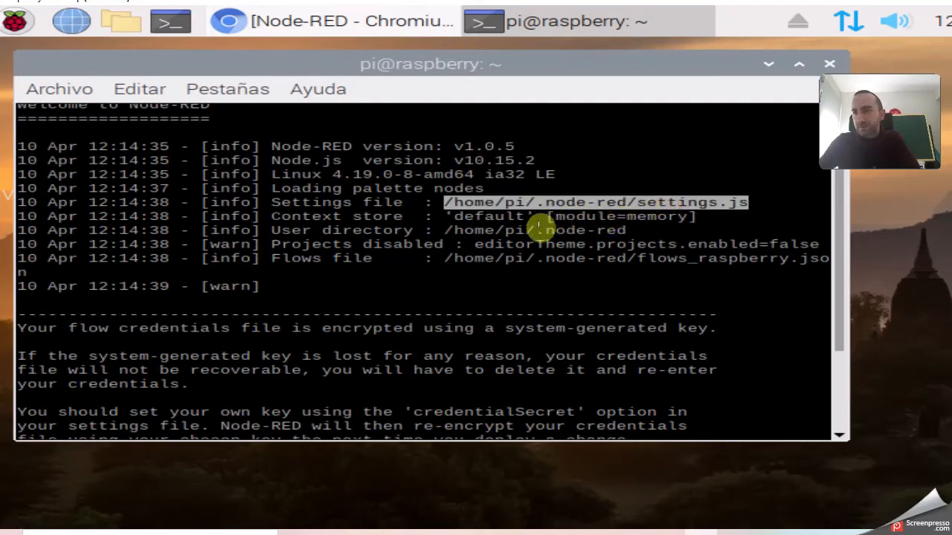
pyautogui.doubleClick(479, 230)
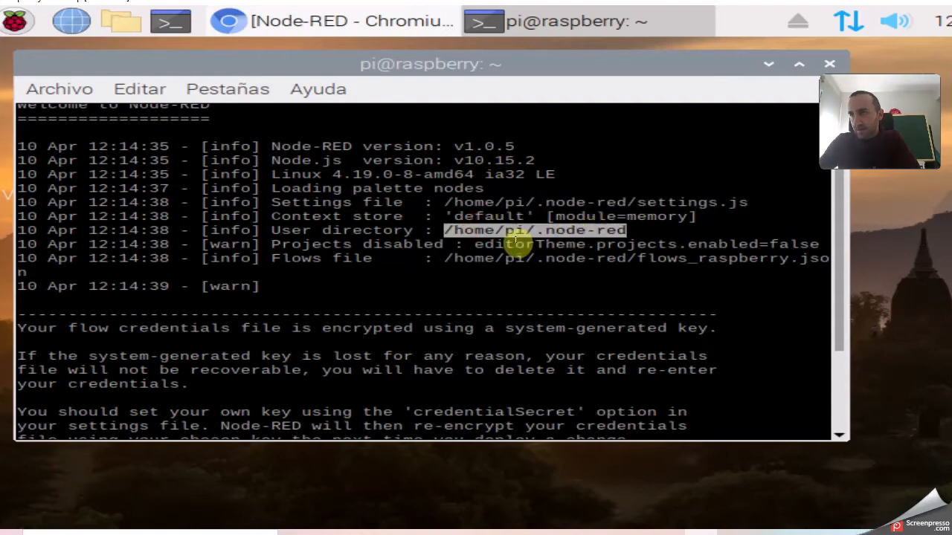
pyautogui.doubleClick(518, 246)
pyautogui.scroll(-3, 539, 269)
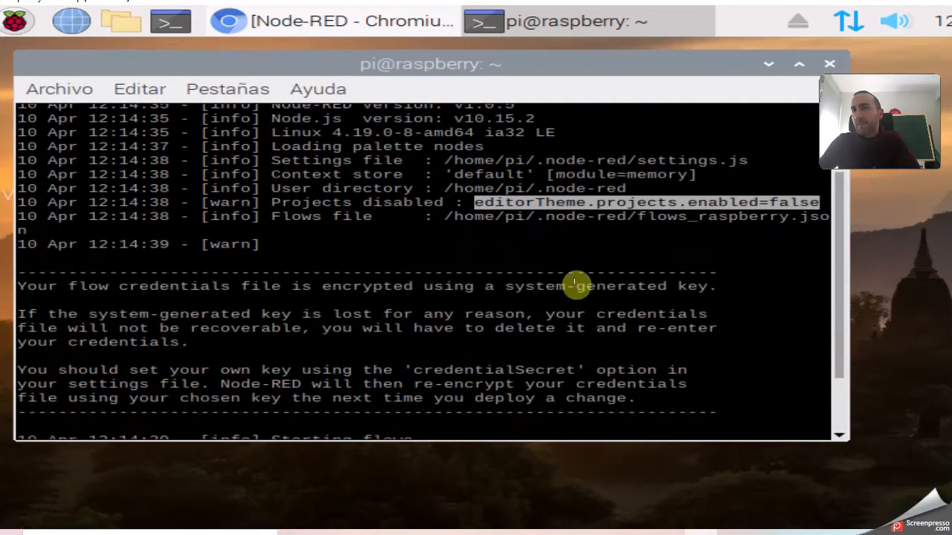
pyautogui.scroll(-2, 538, 270)
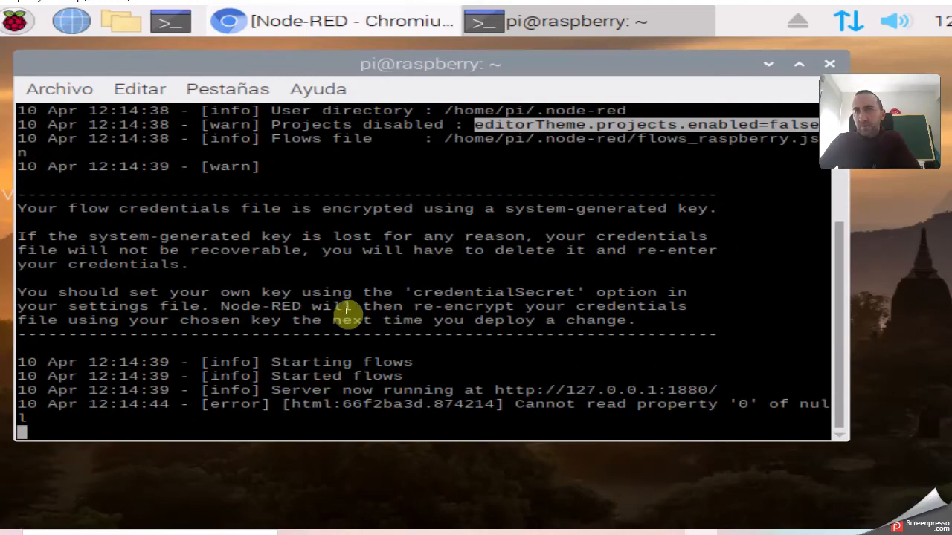
pyautogui.scroll(4, 368, 304)
pyautogui.scroll(-4, 365, 305)
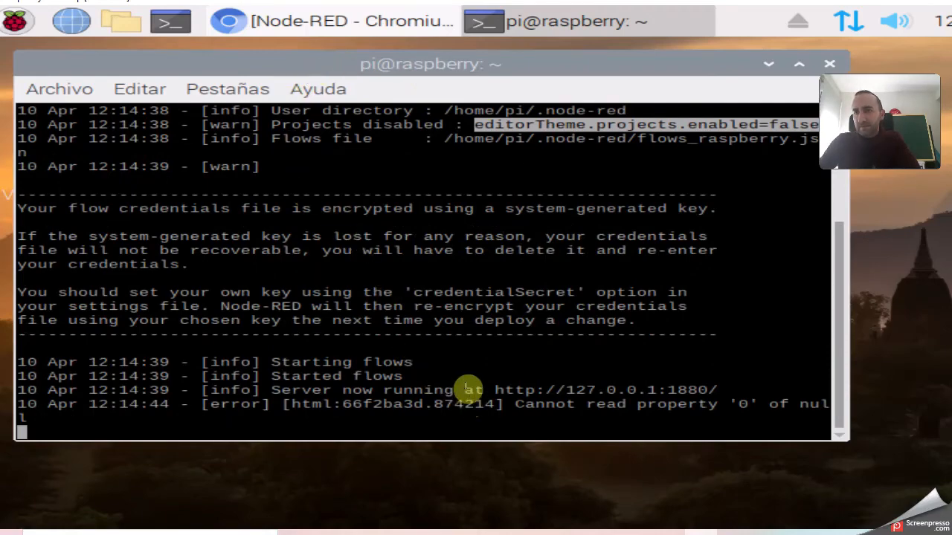
pyautogui.click(438, 532)
pyautogui.scroll(-6, 462, 368)
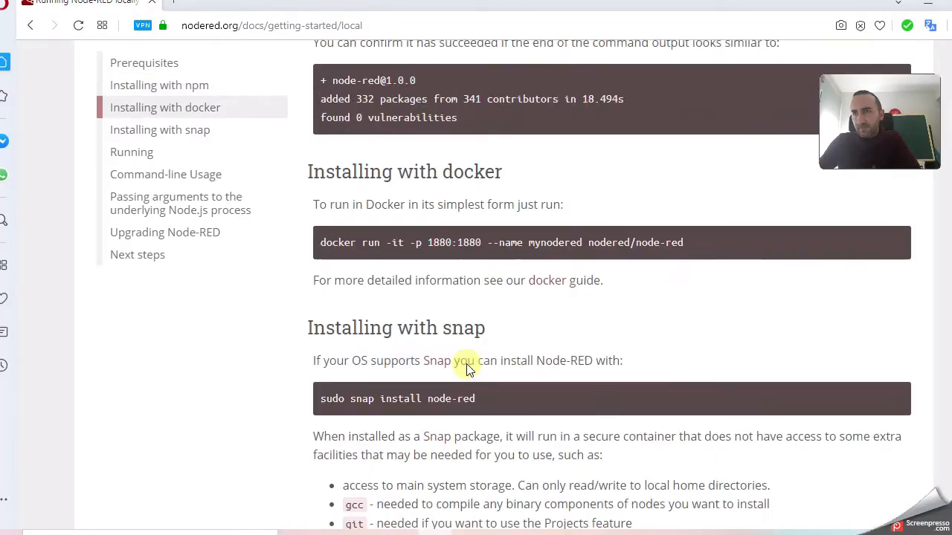
pyautogui.scroll(-6, 467, 364)
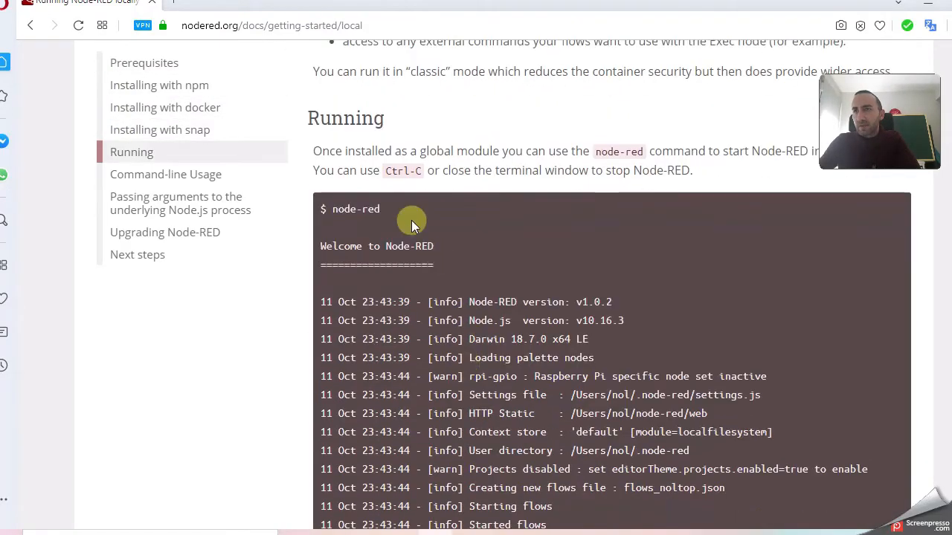
pyautogui.scroll(-1, 467, 184)
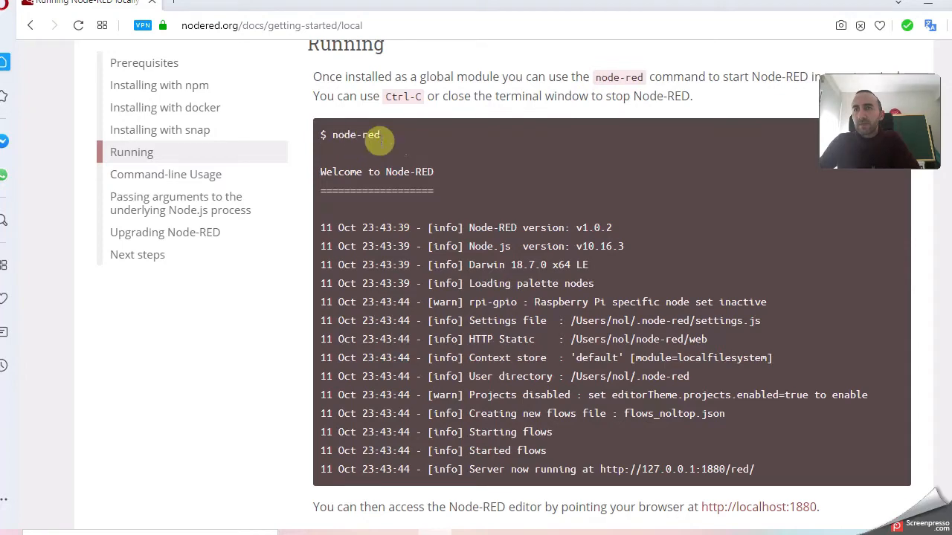
pyautogui.scroll(-1, 469, 326)
pyautogui.scroll(-4, 468, 325)
pyautogui.scroll(3, 512, 272)
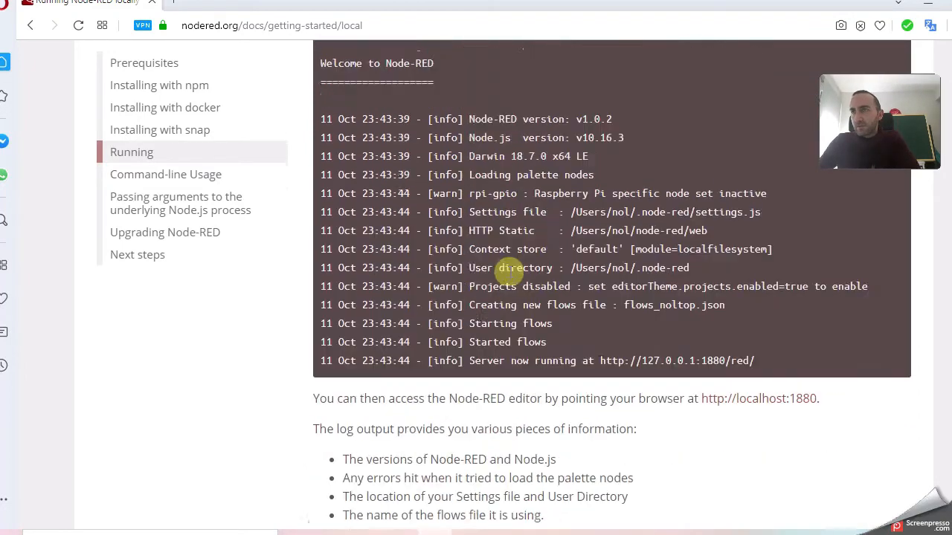
pyautogui.scroll(-3, 525, 300)
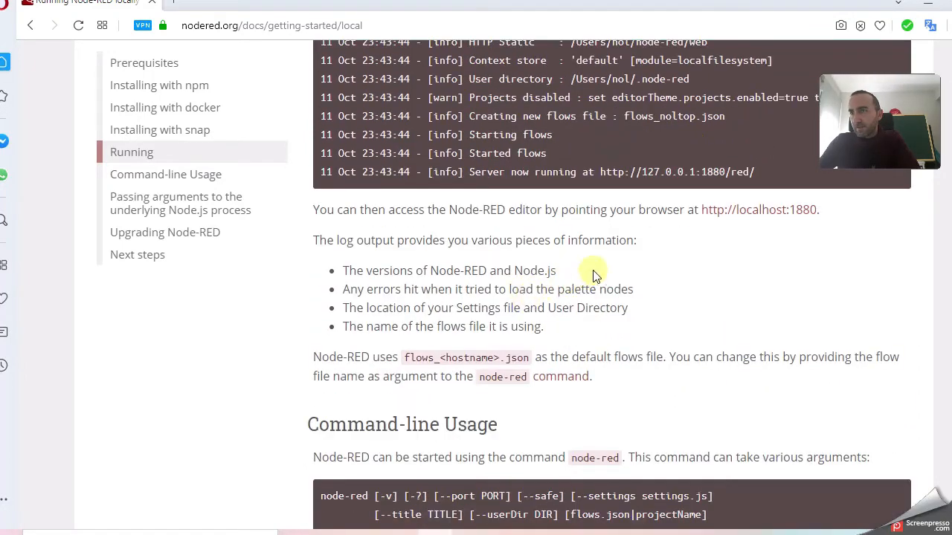
pyautogui.scroll(1, 600, 219)
pyautogui.scroll(-1, 626, 304)
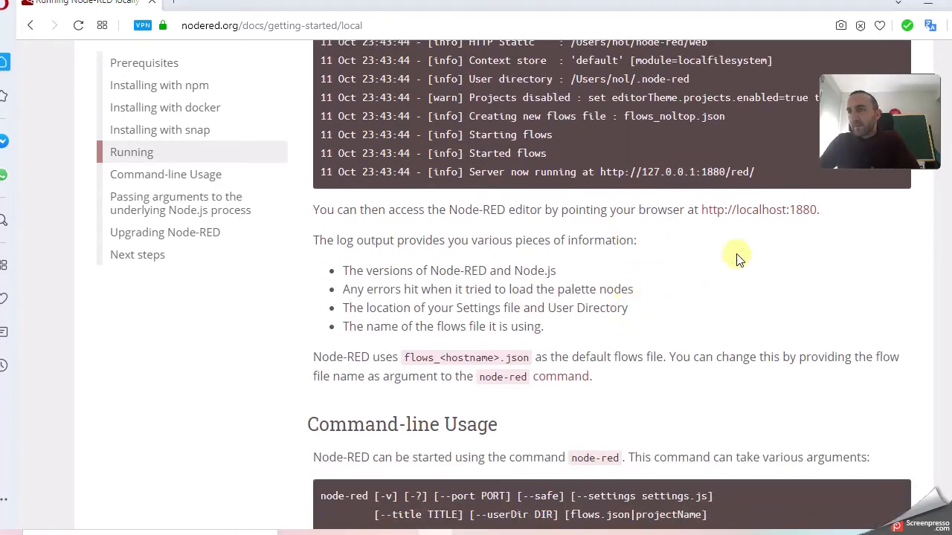
pyautogui.click(703, 212)
pyautogui.moveTo(703, 212); pyautogui.dragTo(818, 214)
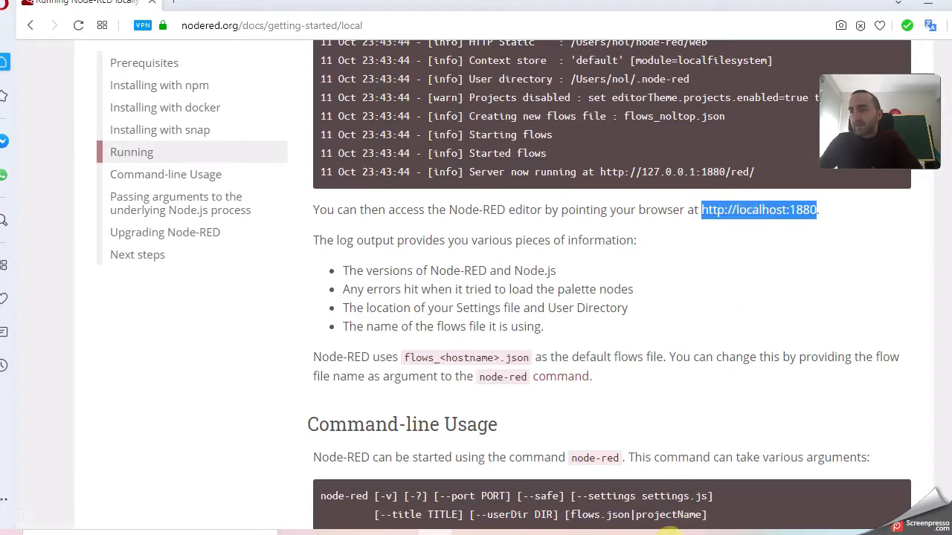
# Return to the Raspberry Pi VM window.
pyautogui.click(675, 533)
pyautogui.click(748, 32)
pyautogui.moveTo(732, 533)
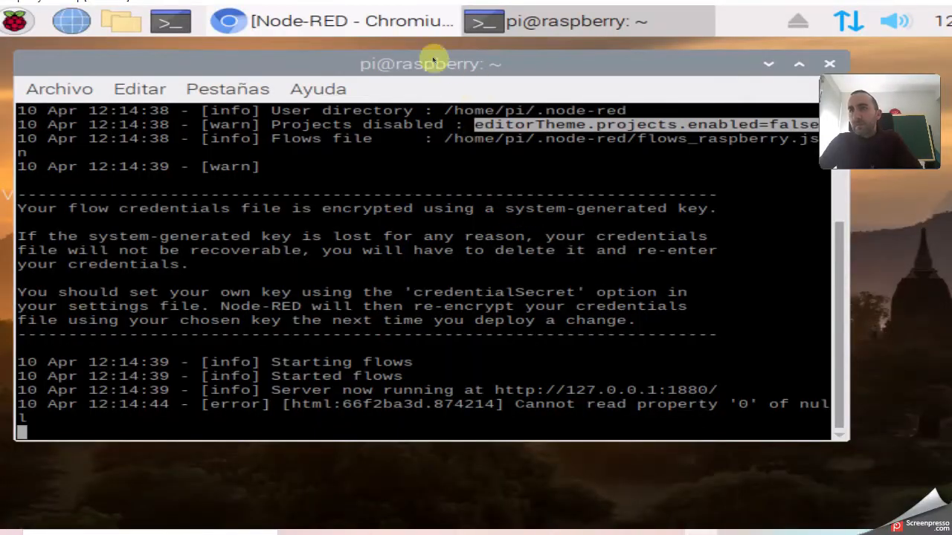
# Load localhost:1880 in the VM's Chromium and narrow the sidebar to widen the canvas.
pyautogui.click(84, 24)
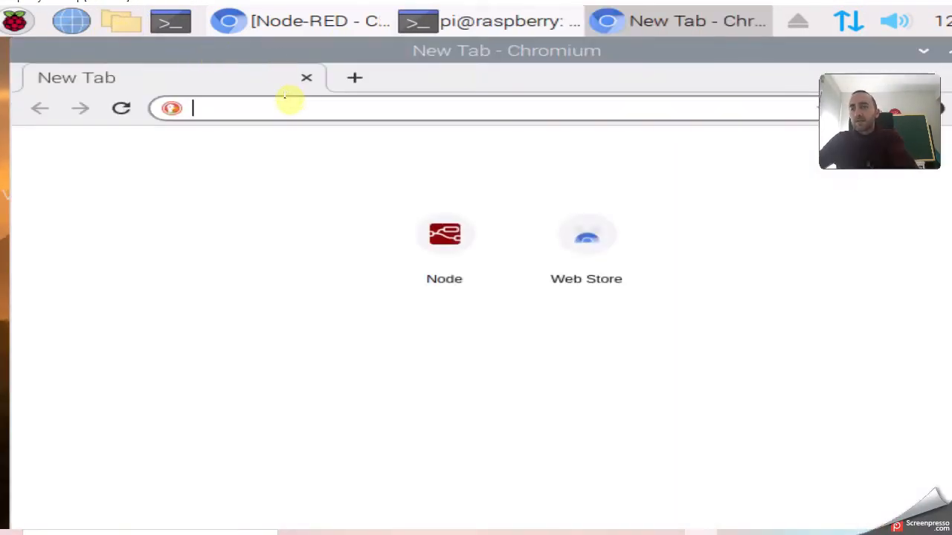
pyautogui.write('h')
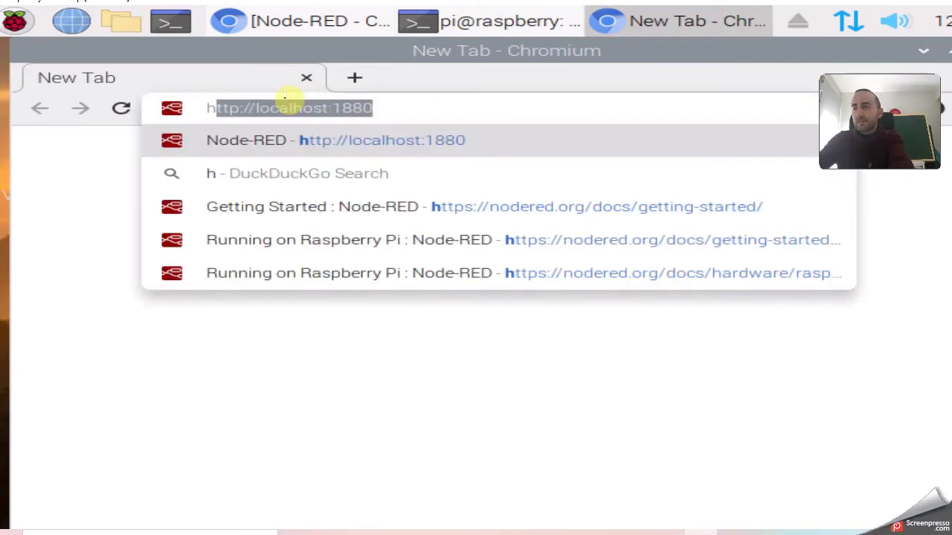
pyautogui.press('Return')
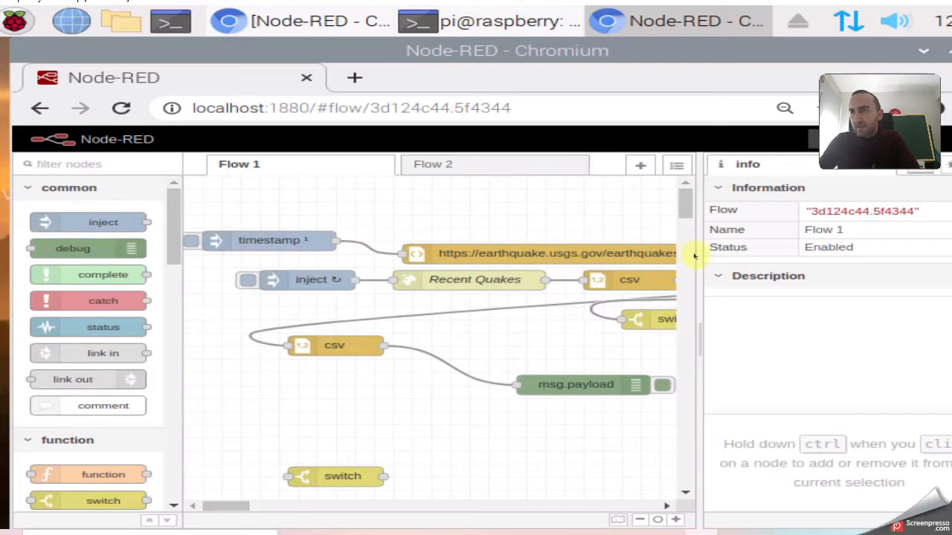
pyautogui.moveTo(696, 251); pyautogui.dragTo(809, 251)
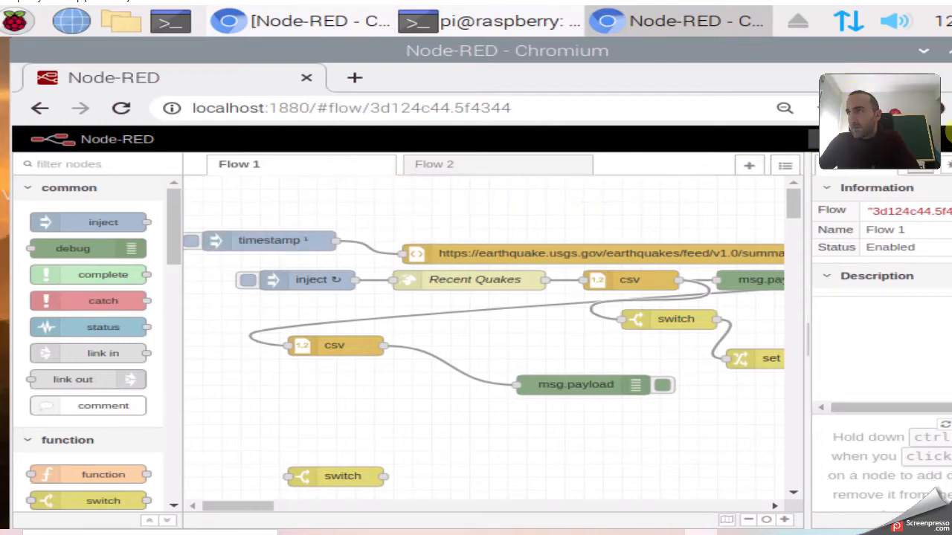
# Delete Flow 1 via the main menu's Flows submenu.
pyautogui.click(942, 139)
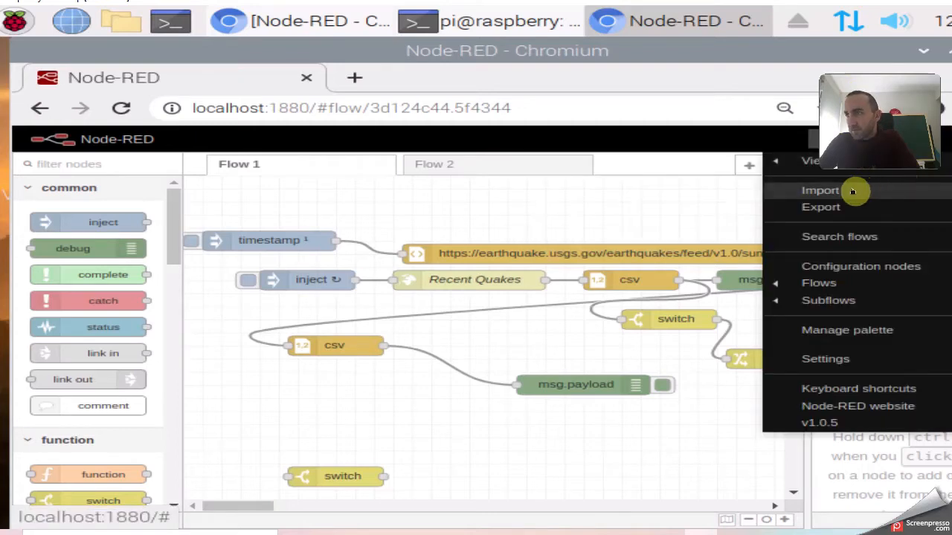
pyautogui.moveTo(803, 164)
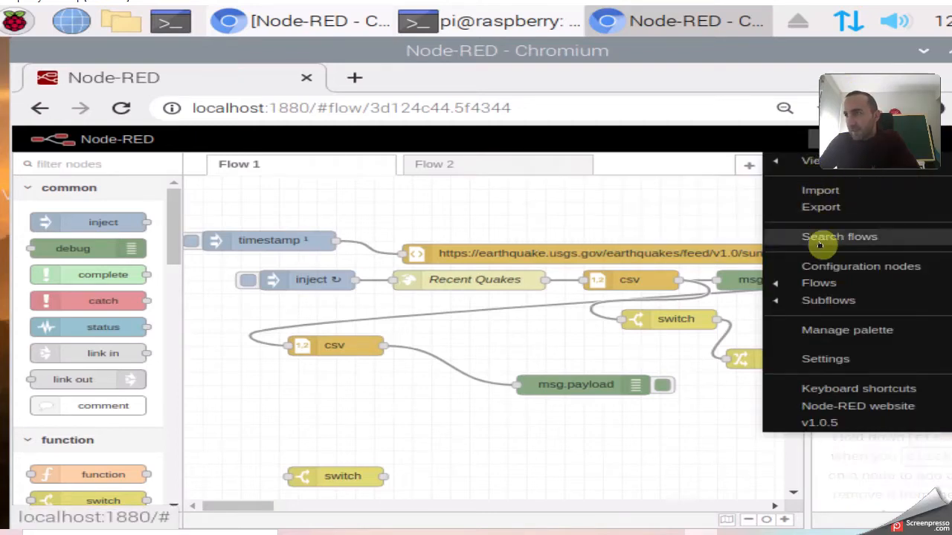
pyautogui.moveTo(812, 284)
pyautogui.click(622, 320)
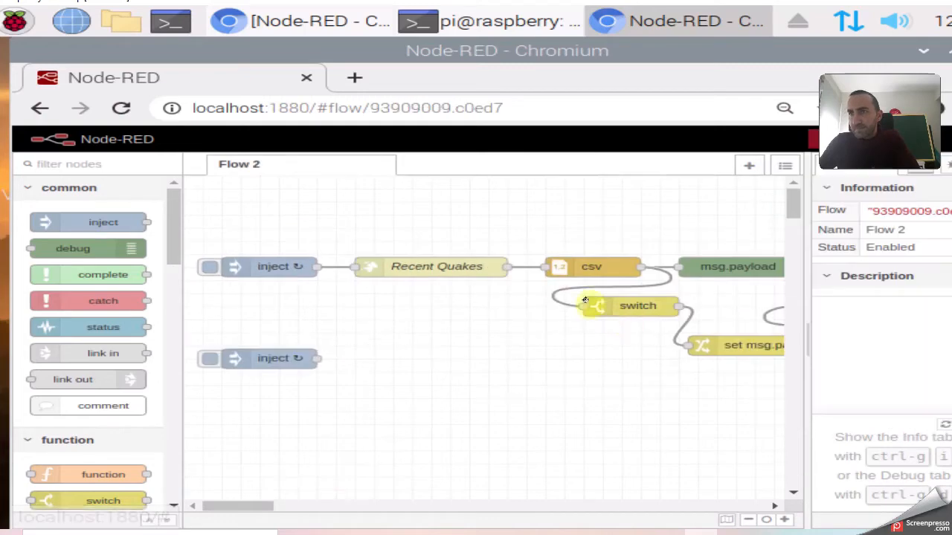
# Delete all nodes in Flow 2, including the change node and msg.payload debug node.
pyautogui.moveTo(197, 217)
pyautogui.mouseDown()
pyautogui.moveTo(722, 440)
pyautogui.moveTo(821, 443)
pyautogui.moveTo(718, 408)
pyautogui.moveTo(550, 320)
pyautogui.moveTo(255, 213)
pyautogui.mouseUp()
pyautogui.press('Delete')
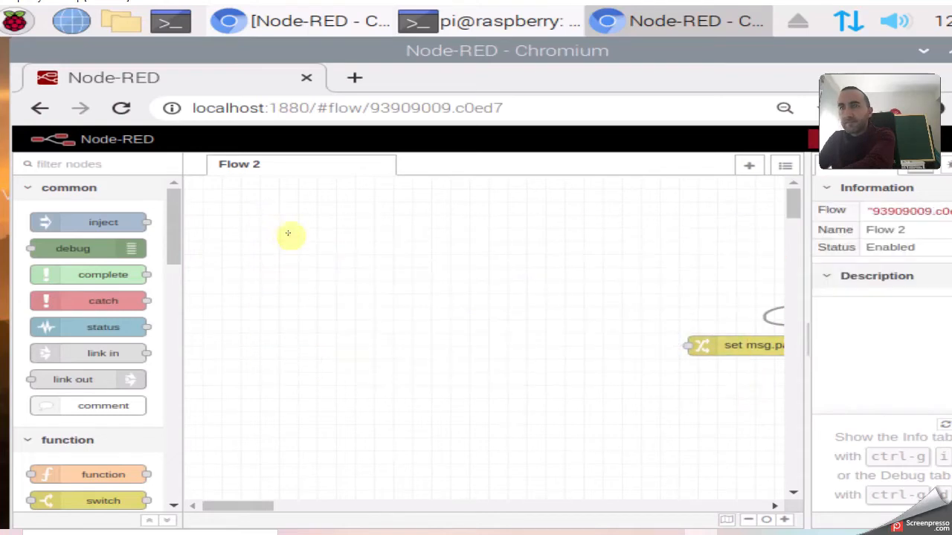
pyautogui.moveTo(583, 290); pyautogui.dragTo(804, 333)
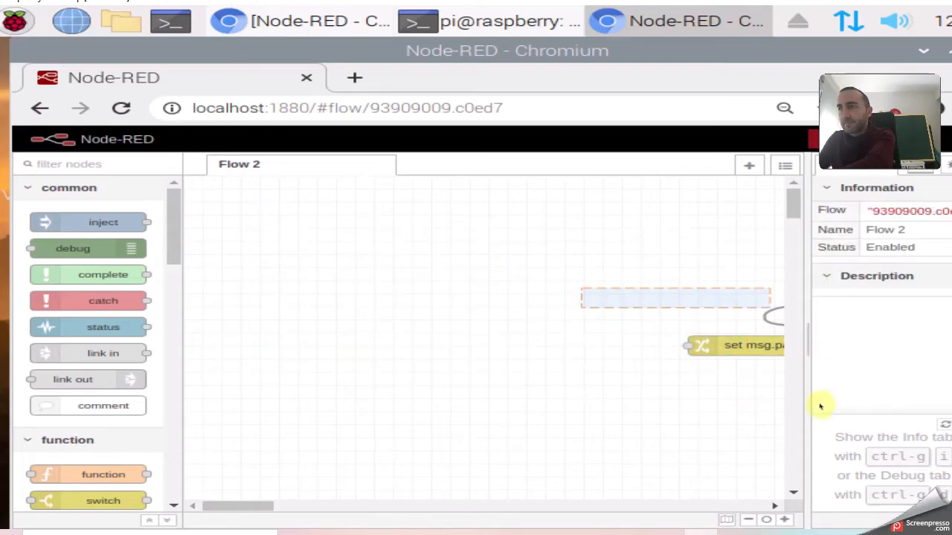
pyautogui.click(735, 349)
pyautogui.press('Delete')
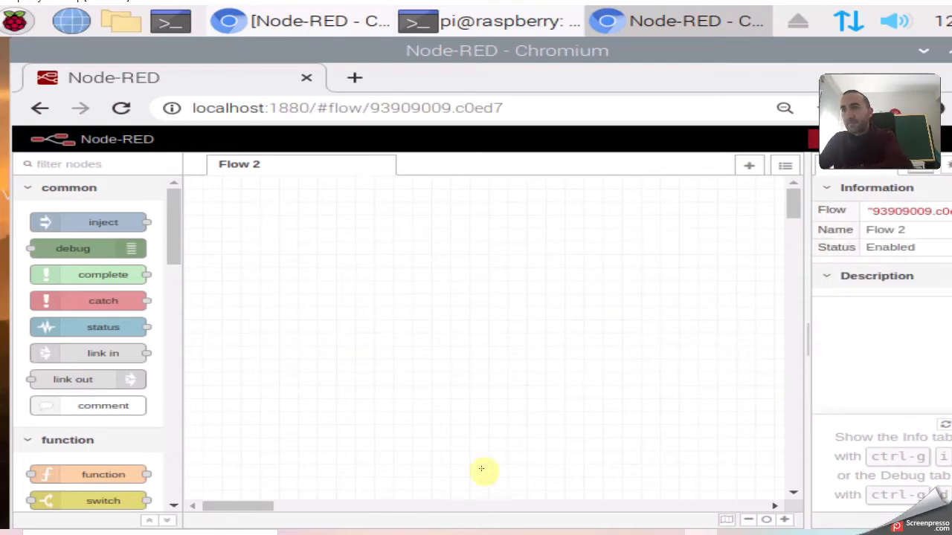
pyautogui.moveTo(254, 507); pyautogui.dragTo(291, 504)
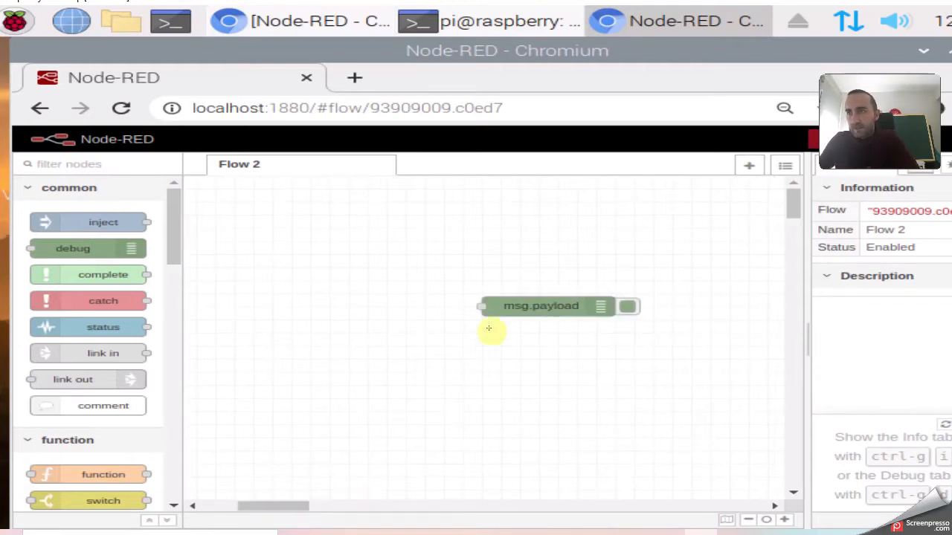
pyautogui.click(509, 307)
pyautogui.press('Delete')
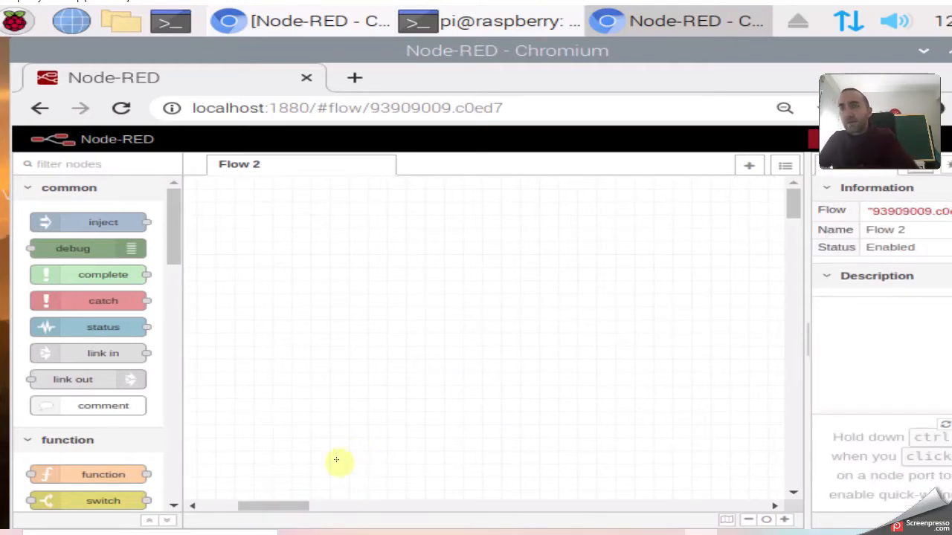
pyautogui.moveTo(300, 504); pyautogui.dragTo(240, 507)
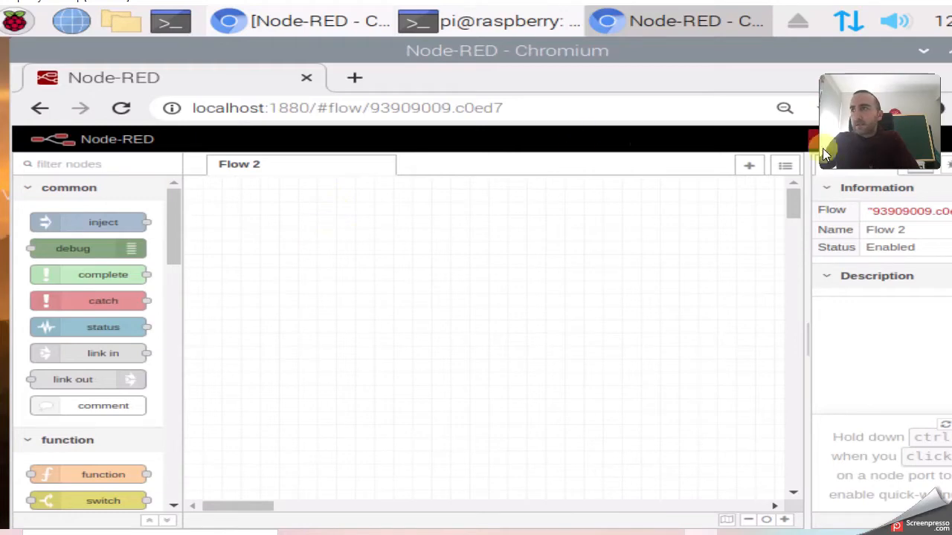
# Rename the remaining flow to Flow.
pyautogui.click(938, 139)
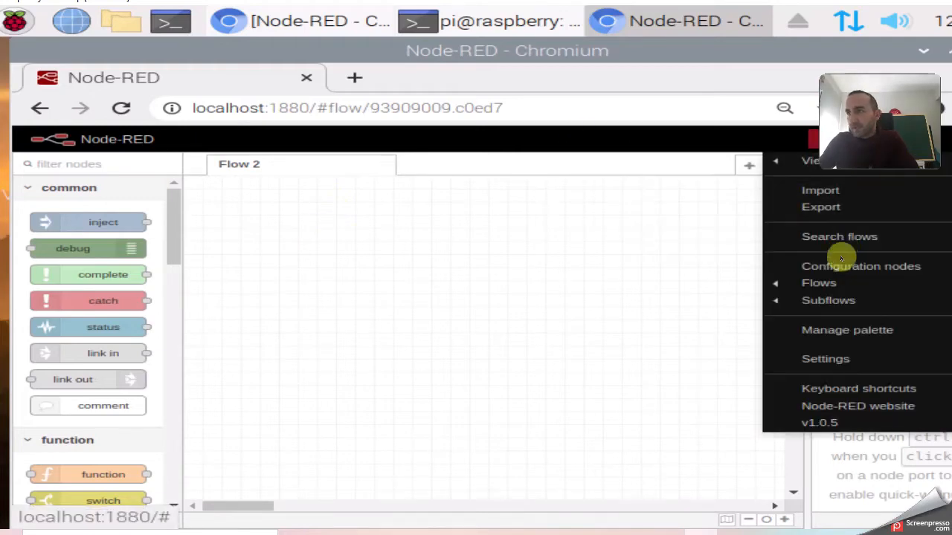
pyautogui.moveTo(827, 285)
pyautogui.click(595, 301)
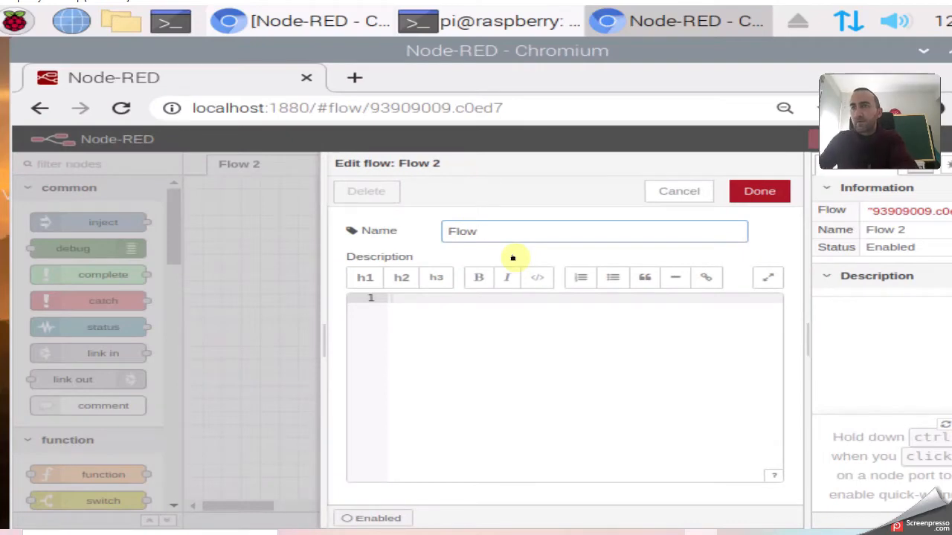
pyautogui.click(751, 191)
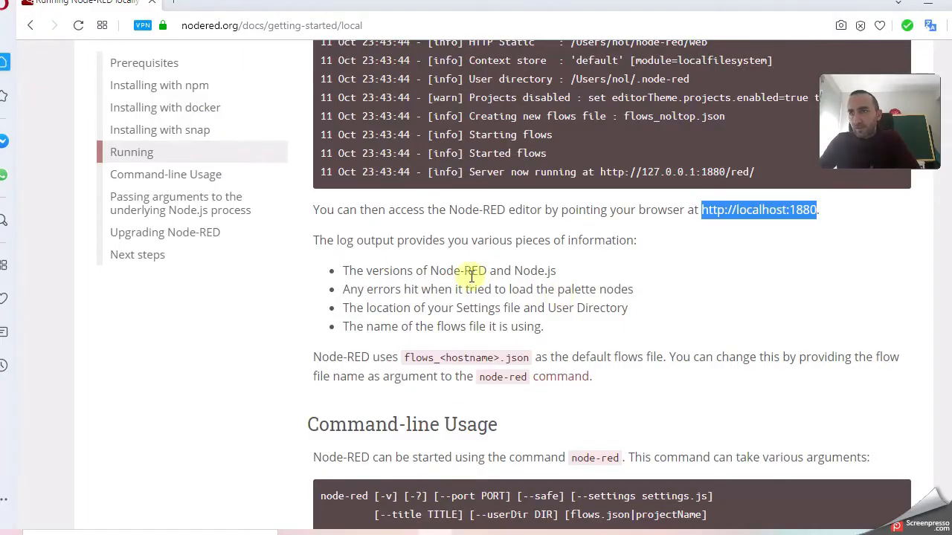
# Zoom out on the whiteboard and pan toward the EJEMPLOS notes.
pyautogui.scroll(-1, 477, 275)
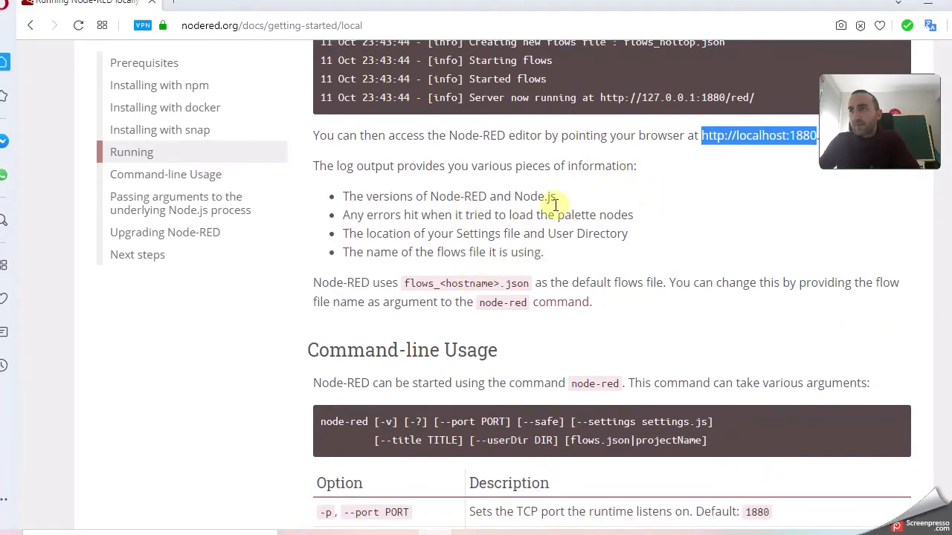
pyautogui.scroll(2, 612, 238)
pyautogui.scroll(2, 612, 234)
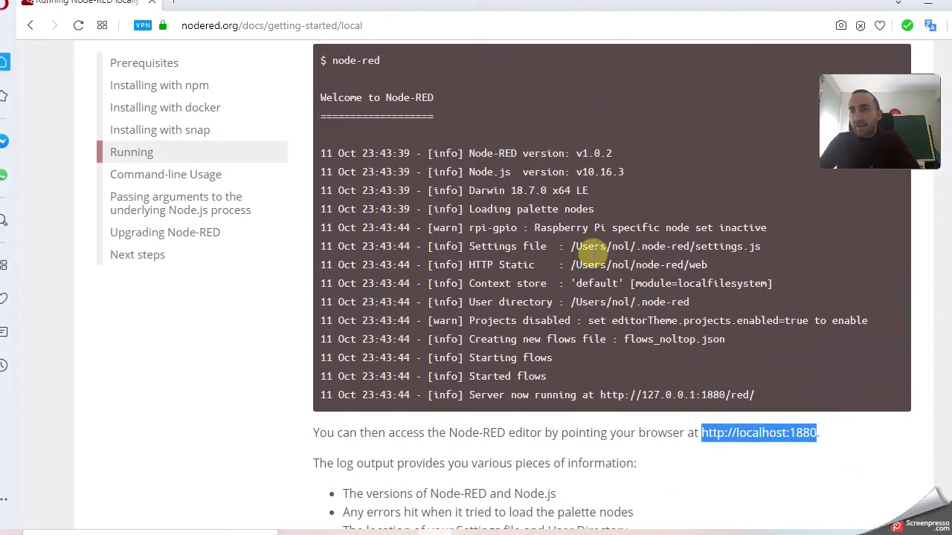
pyautogui.scroll(-5, 587, 245)
pyautogui.scroll(-1, 541, 252)
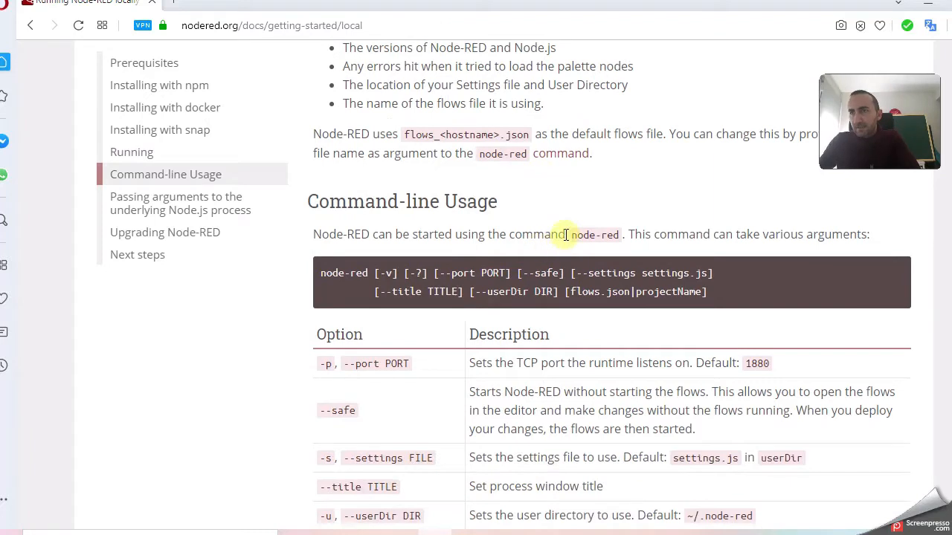
pyautogui.scroll(-1, 527, 223)
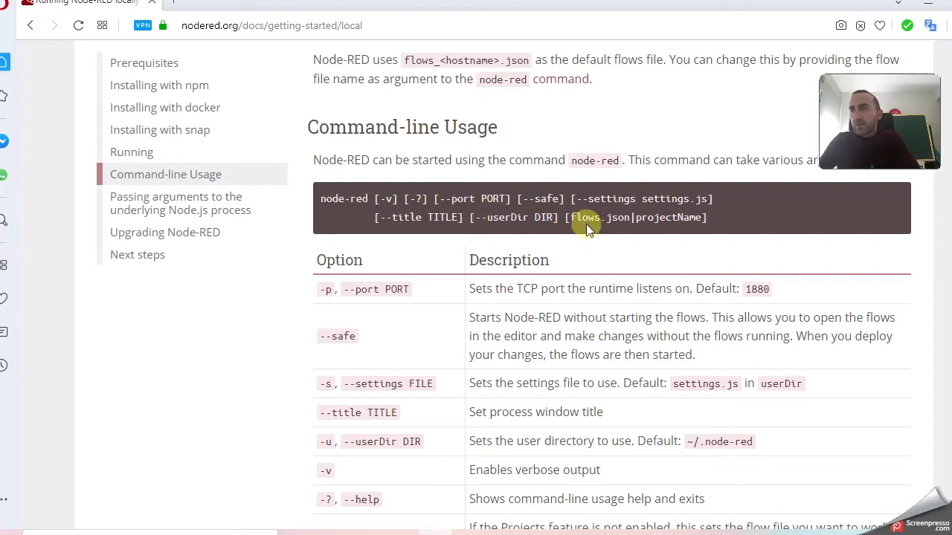
pyautogui.scroll(-2, 491, 238)
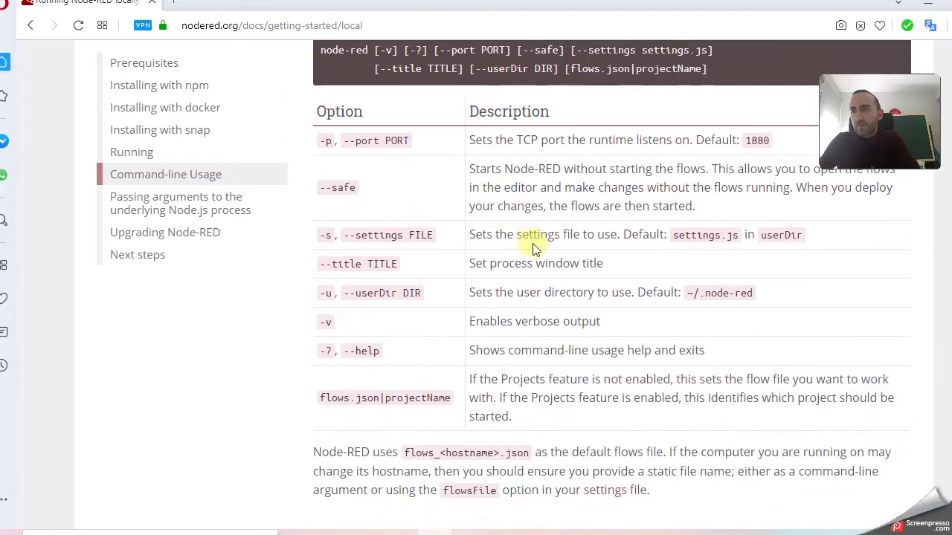
pyautogui.scroll(1, 545, 235)
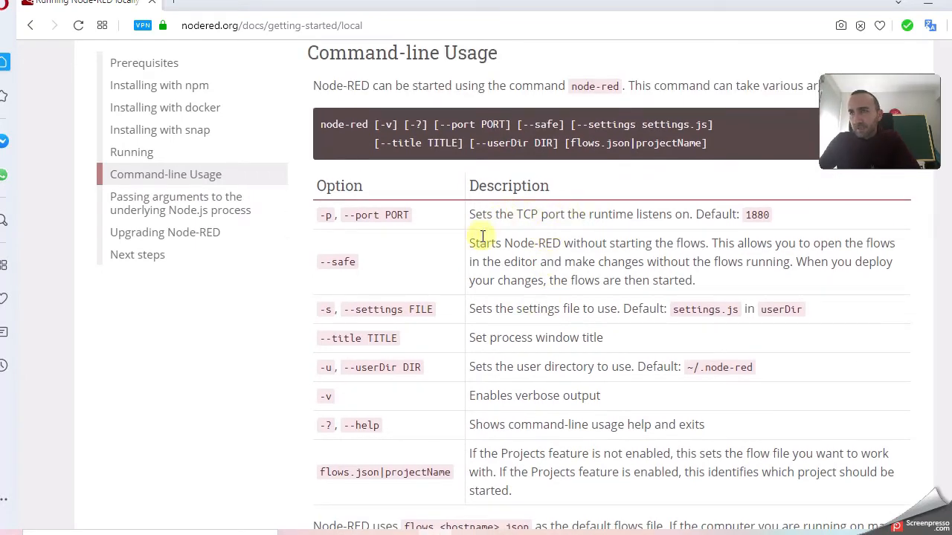
pyautogui.scroll(-1, 538, 250)
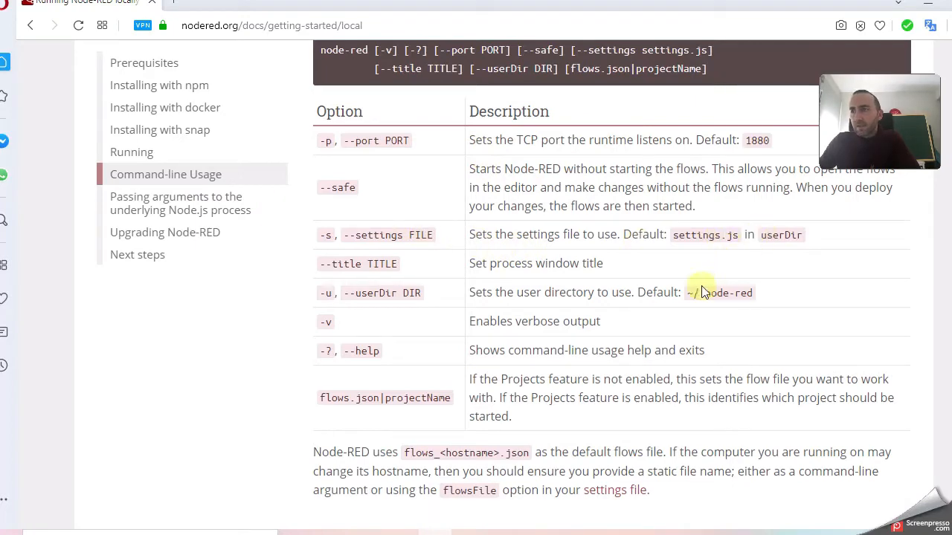
pyautogui.scroll(-4, 620, 275)
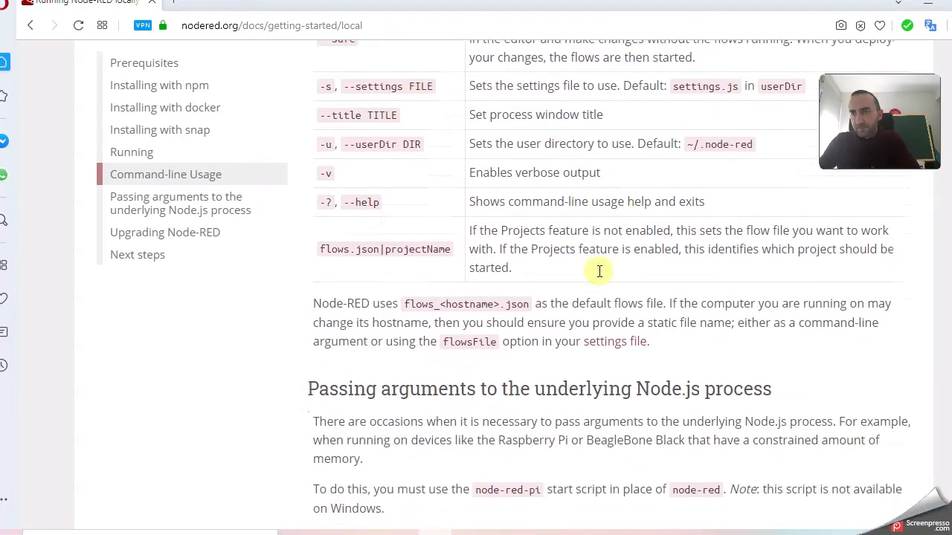
pyautogui.scroll(-1, 599, 272)
pyautogui.scroll(-3, 598, 271)
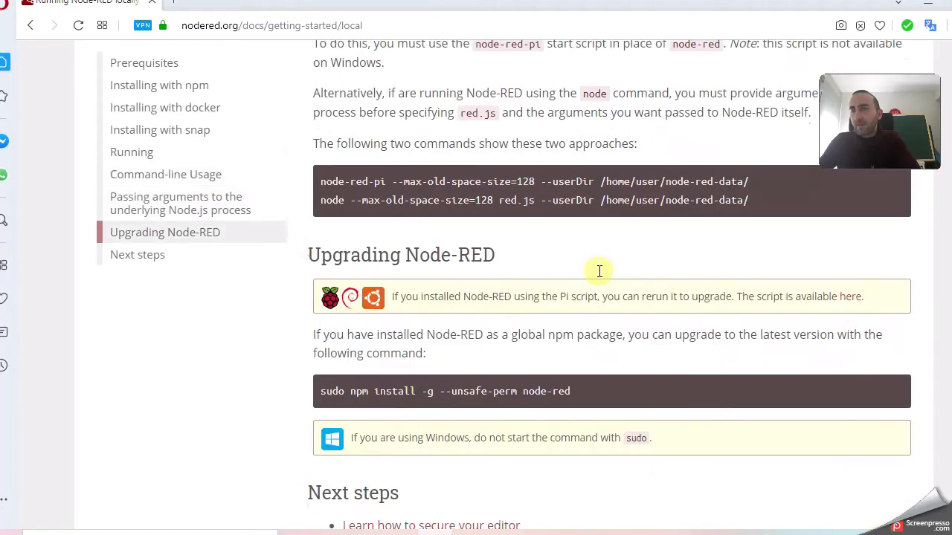
pyautogui.scroll(-2, 600, 275)
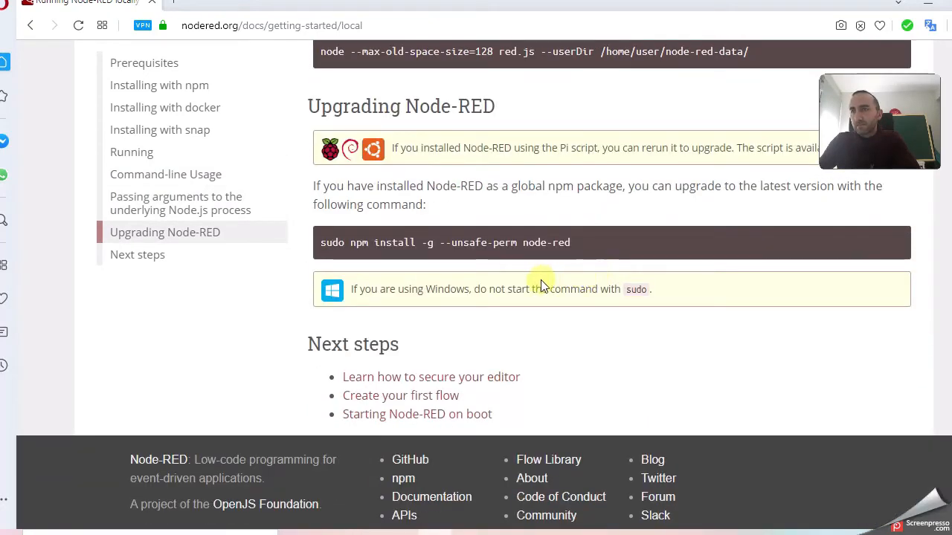
pyautogui.scroll(-1, 510, 280)
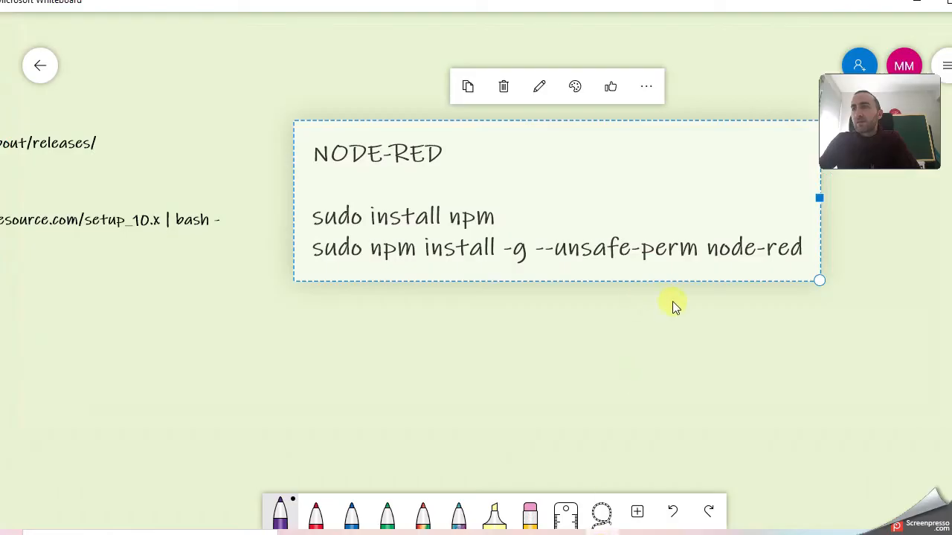
pyautogui.scroll(-5, 629, 351)
pyautogui.click(741, 355)
pyautogui.moveTo(595, 340); pyautogui.dragTo(372, 338)
# Follow the 'Learn how to secure your editor' link in the Node-RED docs.
pyautogui.moveTo(539, 334); pyautogui.dragTo(407, 315)
pyautogui.click(436, 533)
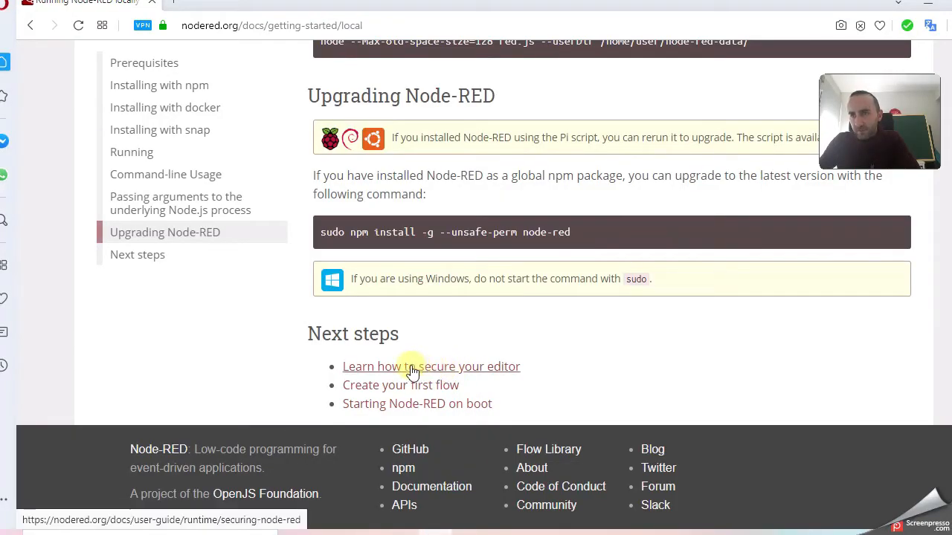
pyautogui.click(435, 368)
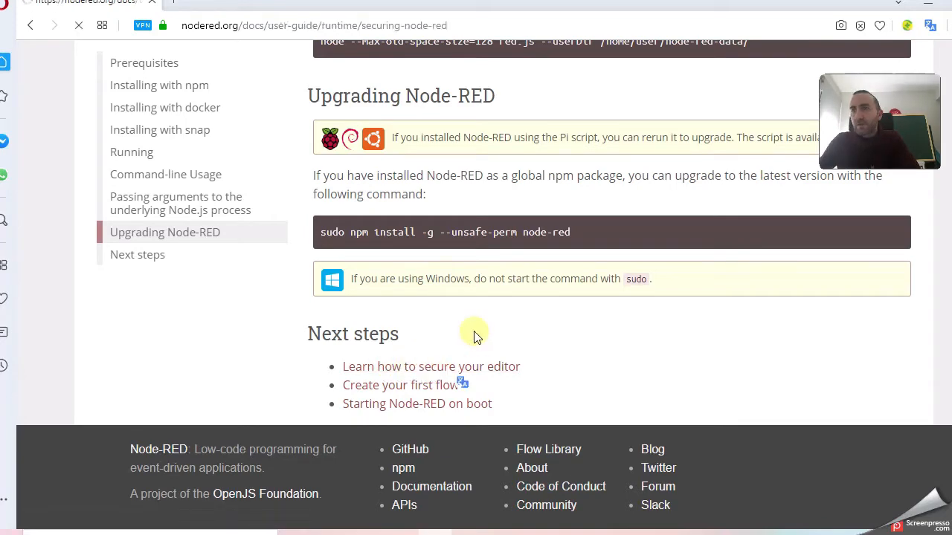
# Scroll to the adminAuth code block and highlight the admin username and its password hash.
pyautogui.scroll(-2, 588, 312)
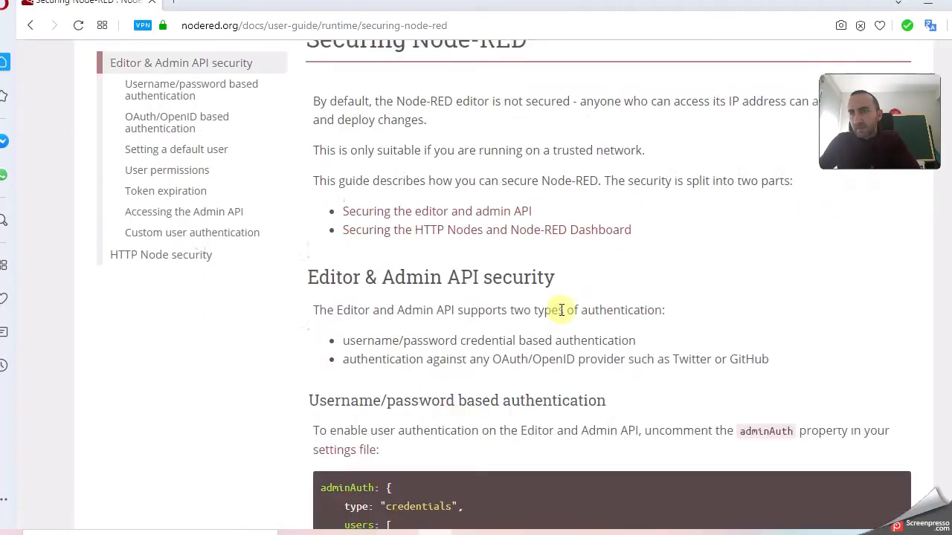
pyautogui.scroll(-1, 442, 313)
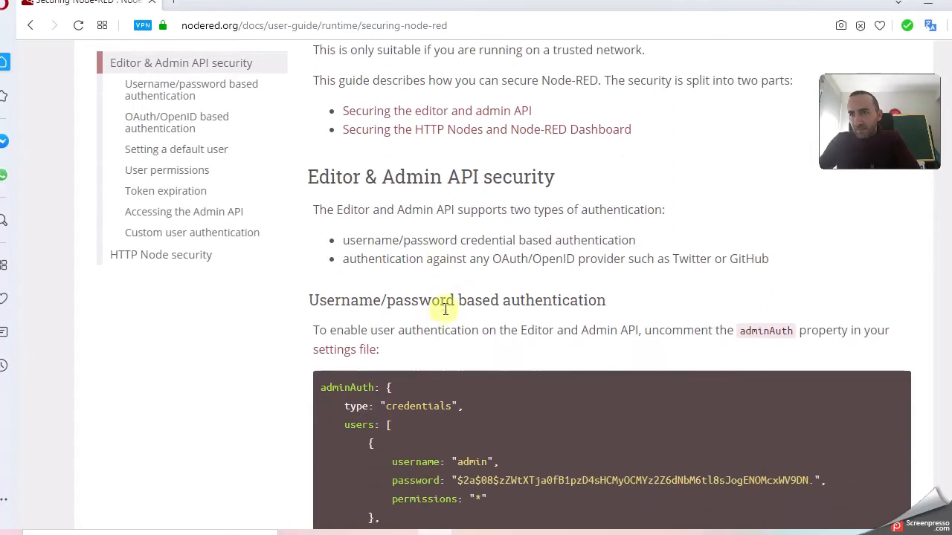
pyautogui.scroll(-2, 454, 305)
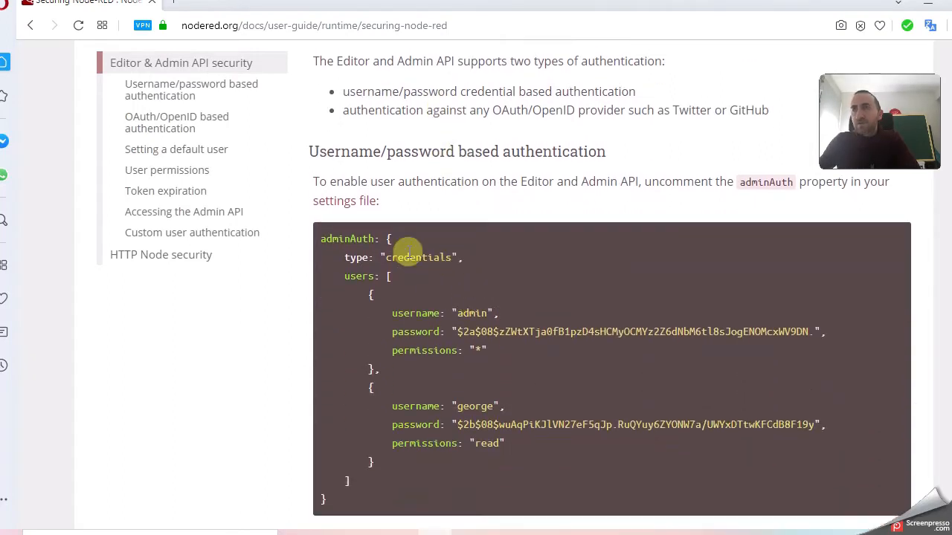
pyautogui.scroll(-1, 465, 320)
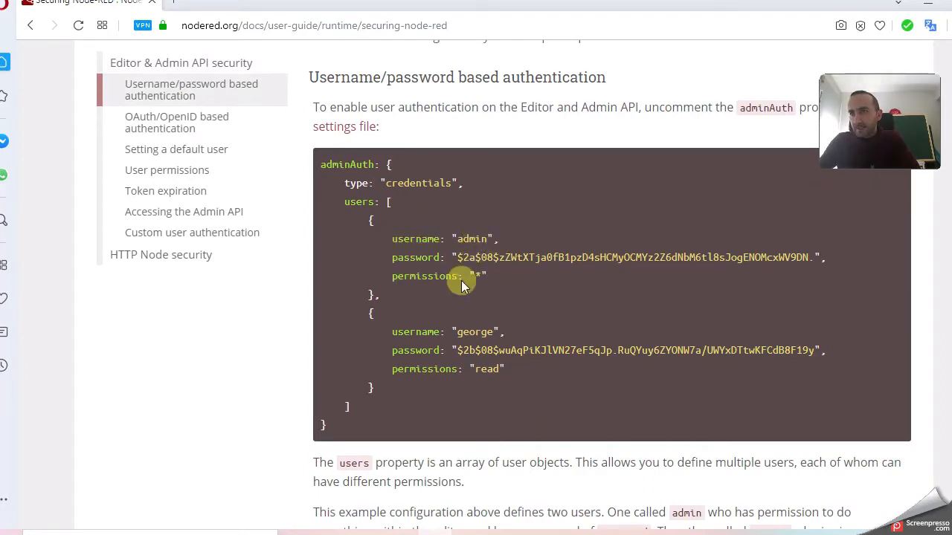
pyautogui.doubleClick(472, 239)
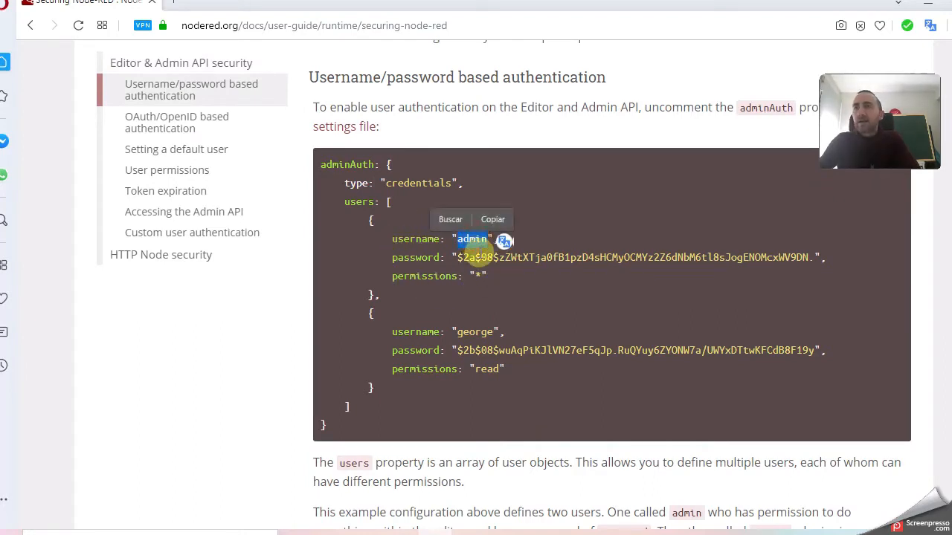
pyautogui.click(480, 276)
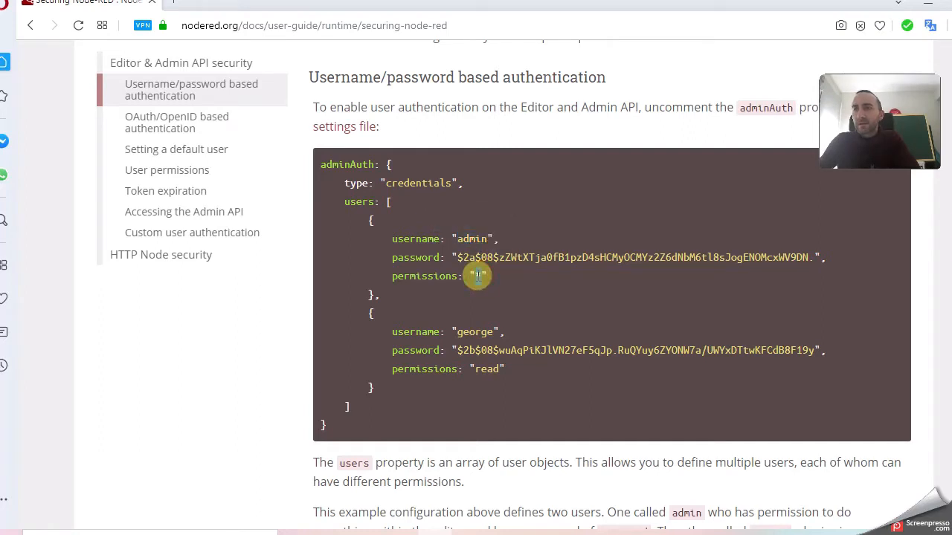
pyautogui.doubleClick(574, 257)
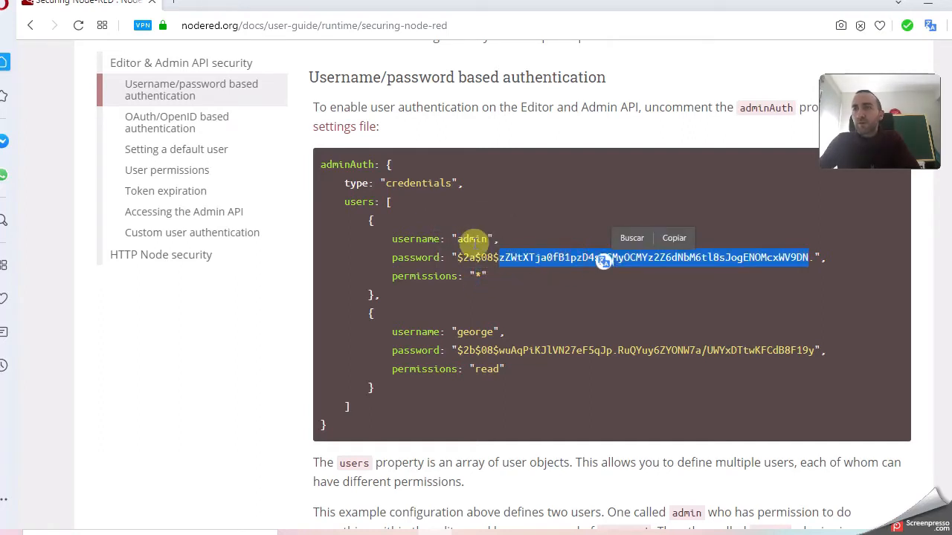
pyautogui.click(475, 251)
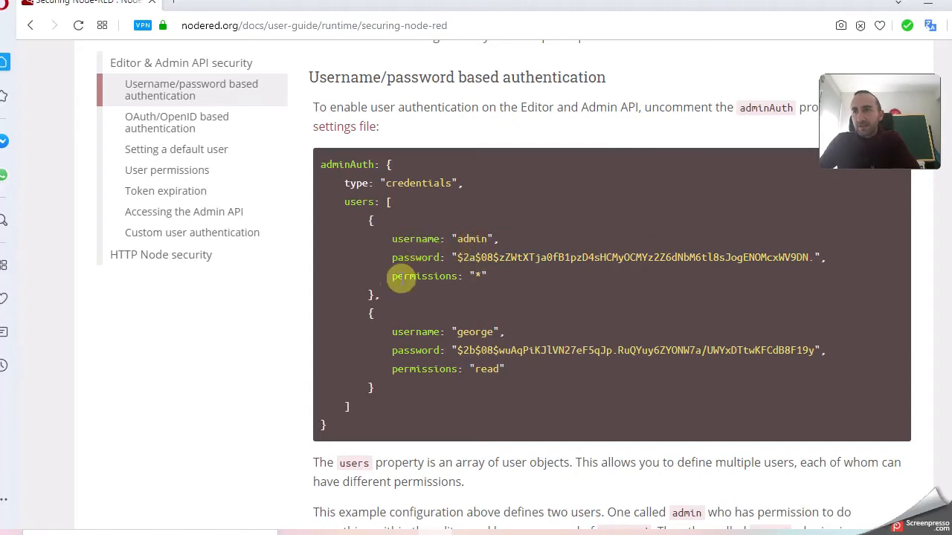
# Highlight both user entries, then the admin and second usernames in turn.
pyautogui.moveTo(383, 388); pyautogui.dragTo(325, 230)
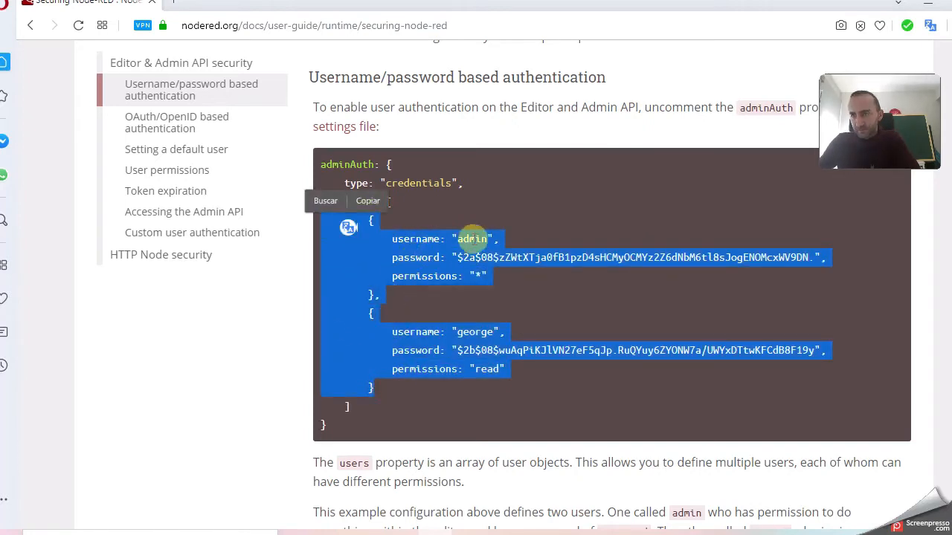
pyautogui.click(499, 242)
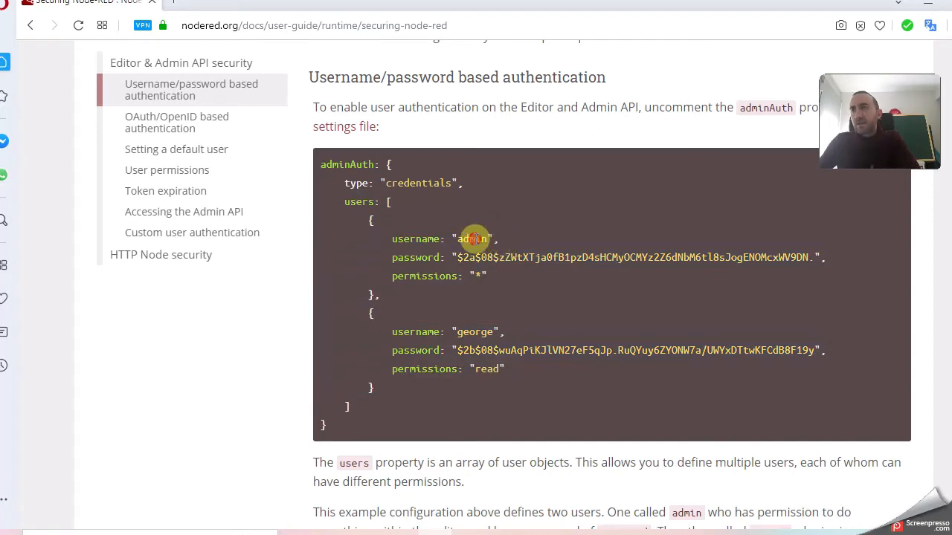
pyautogui.doubleClick(473, 239)
pyautogui.click(473, 332)
pyautogui.doubleClick(474, 333)
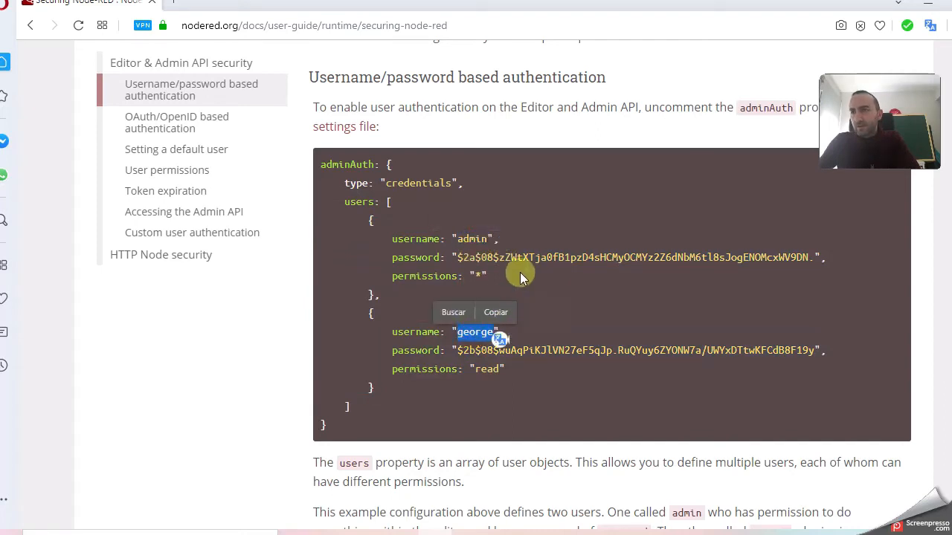
pyautogui.click(476, 256)
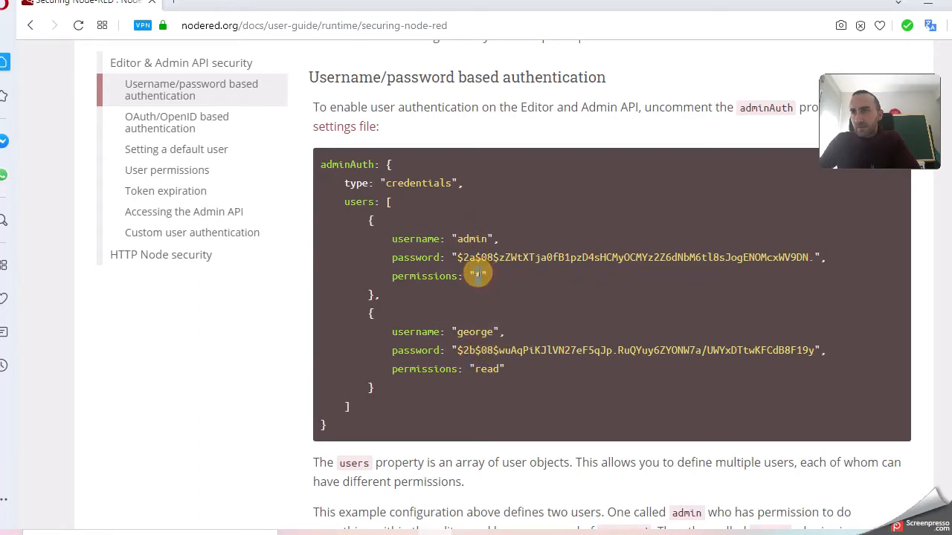
# Highlight the admin's * permission and the second user's read permission.
pyautogui.doubleClick(478, 275)
pyautogui.click(420, 277)
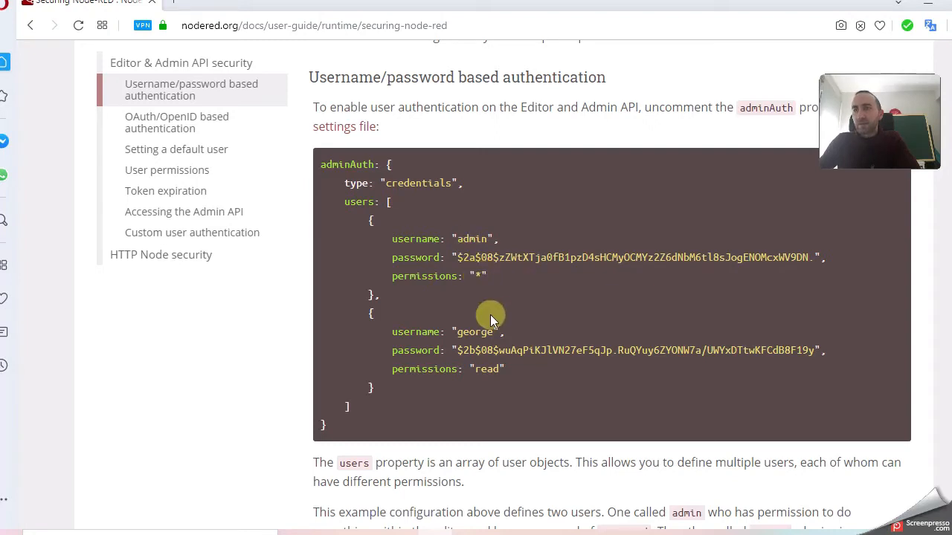
pyautogui.doubleClick(474, 332)
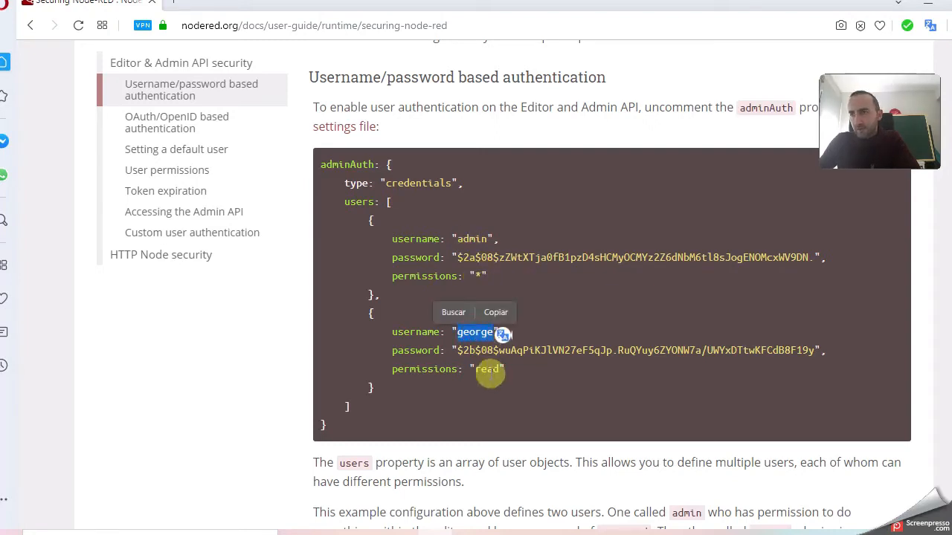
pyautogui.doubleClick(487, 370)
pyautogui.click(512, 313)
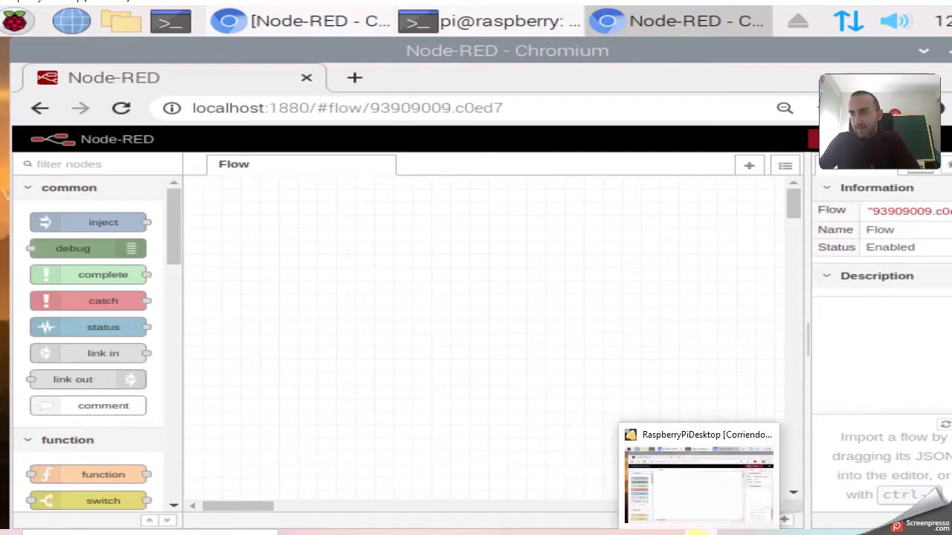
# Scroll through the password-hash and Twitter OAuth sections, then return to the VM's Node-RED editor.
pyautogui.click(442, 472)
pyautogui.scroll(-4, 447, 327)
pyautogui.scroll(-6, 493, 327)
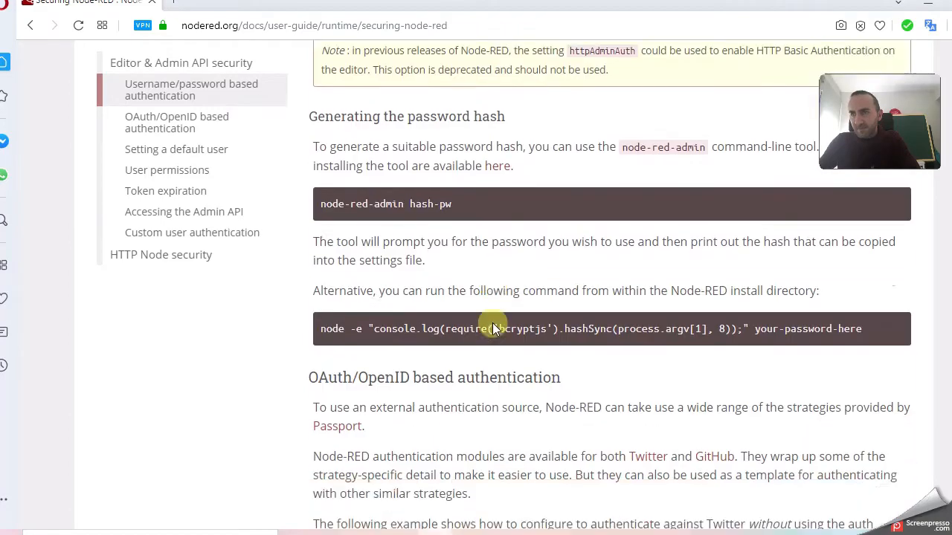
pyautogui.scroll(-4, 492, 325)
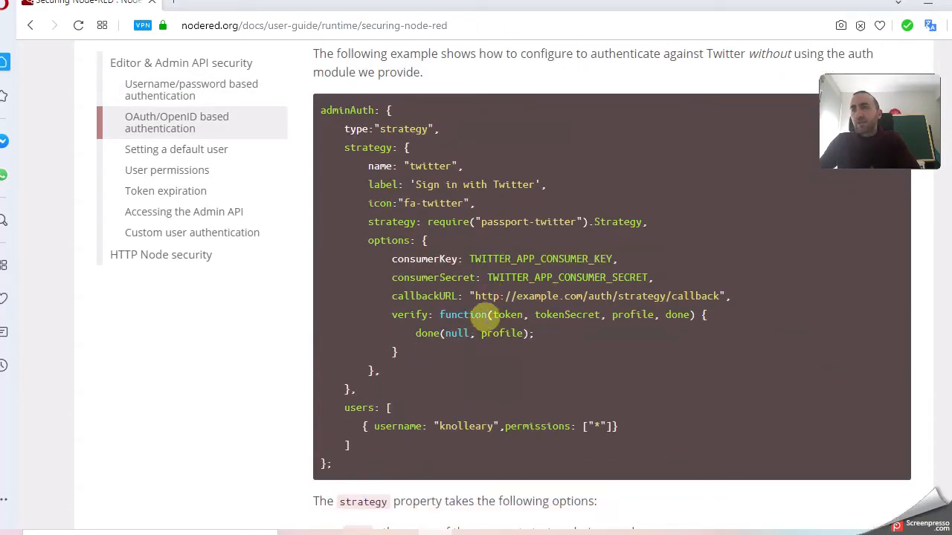
pyautogui.scroll(1, 476, 316)
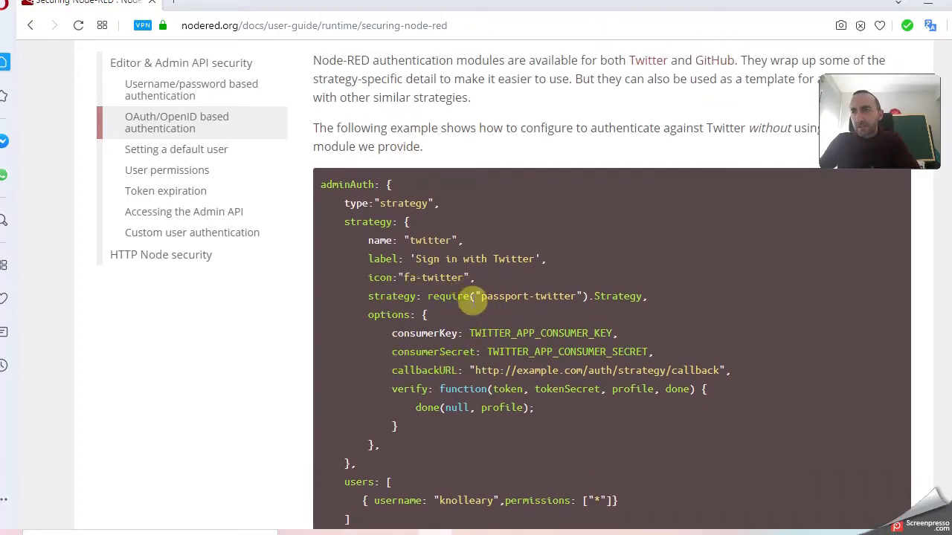
pyautogui.scroll(-7, 432, 274)
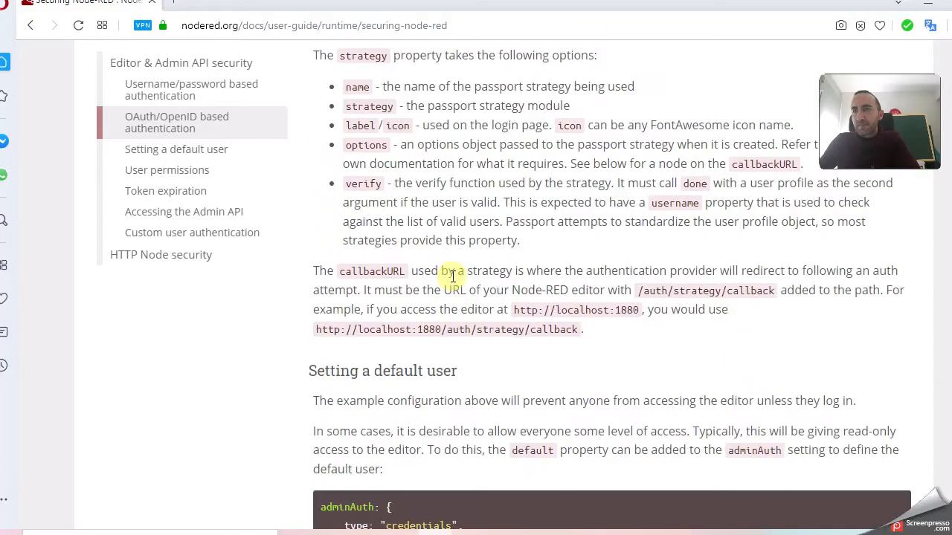
pyautogui.scroll(12, 447, 275)
pyautogui.scroll(9, 452, 277)
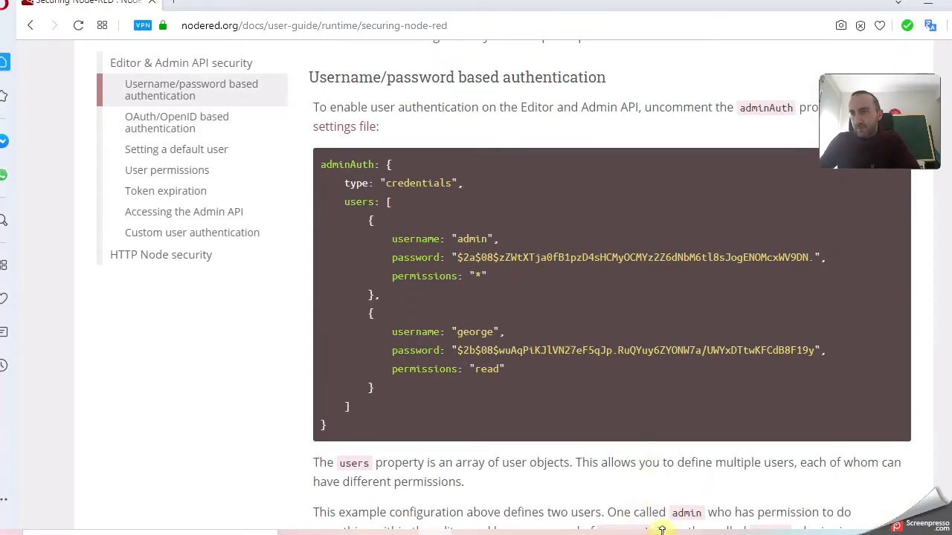
pyautogui.click(677, 459)
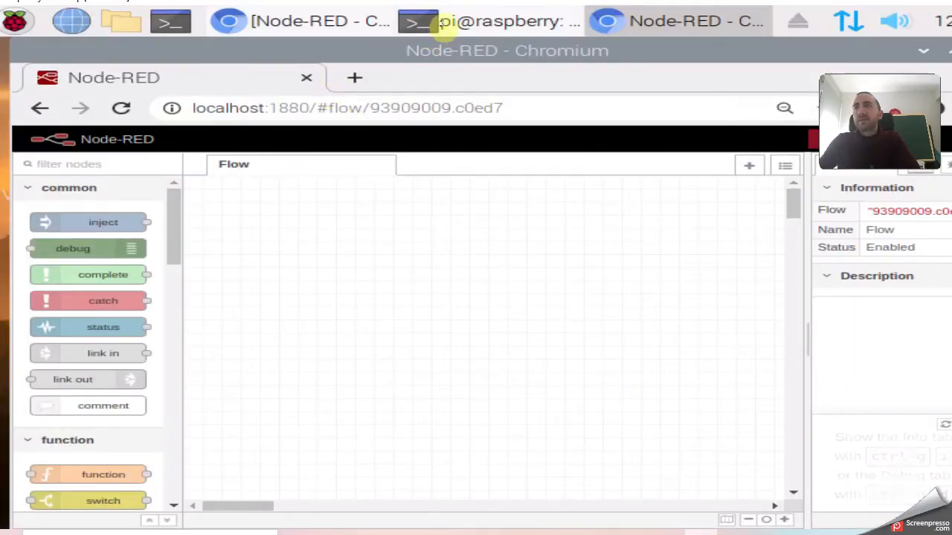
# Copy the /home/pi/.node-red/settings.js path from the startup log and open a second terminal.
pyautogui.click(431, 21)
pyautogui.scroll(2, 468, 247)
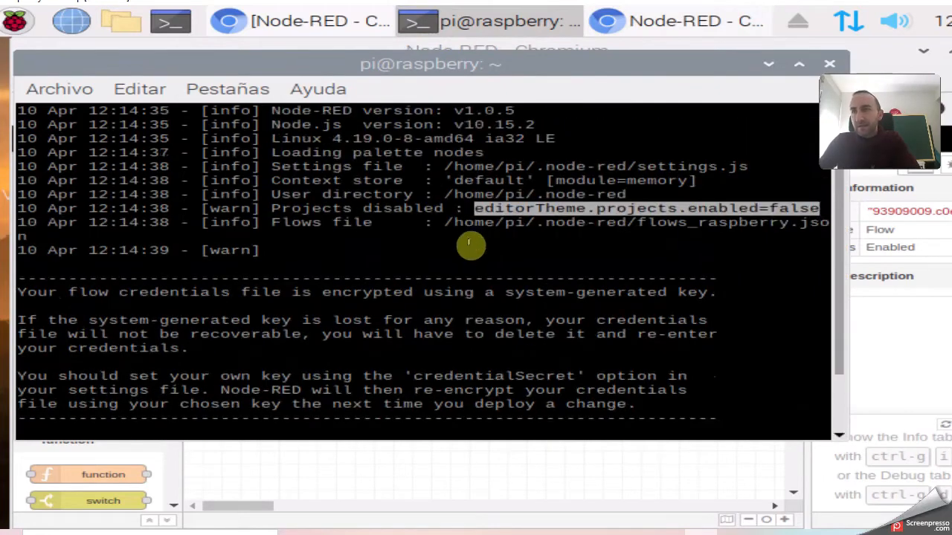
pyautogui.moveTo(444, 166); pyautogui.dragTo(744, 164)
pyautogui.hotkey('ctrl', 'c')
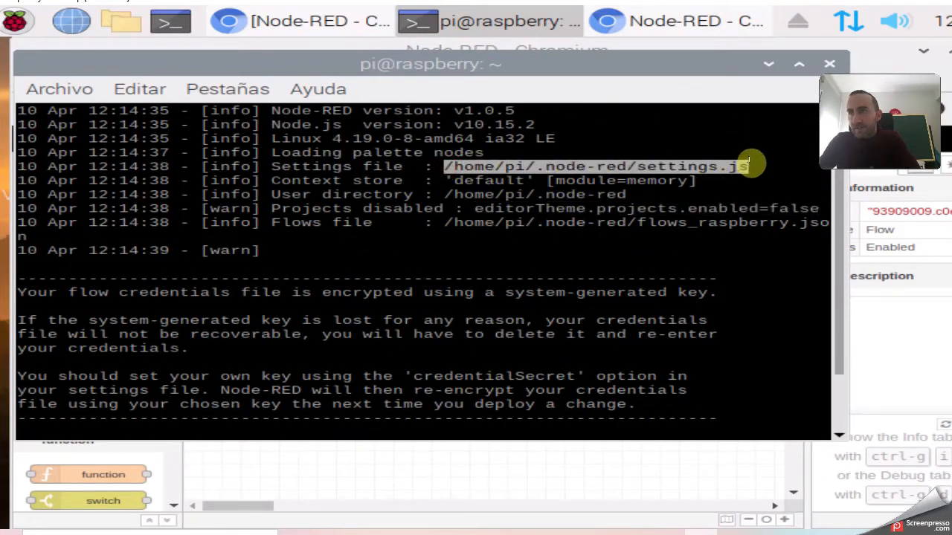
pyautogui.rightClick(541, 165)
pyautogui.click(577, 233)
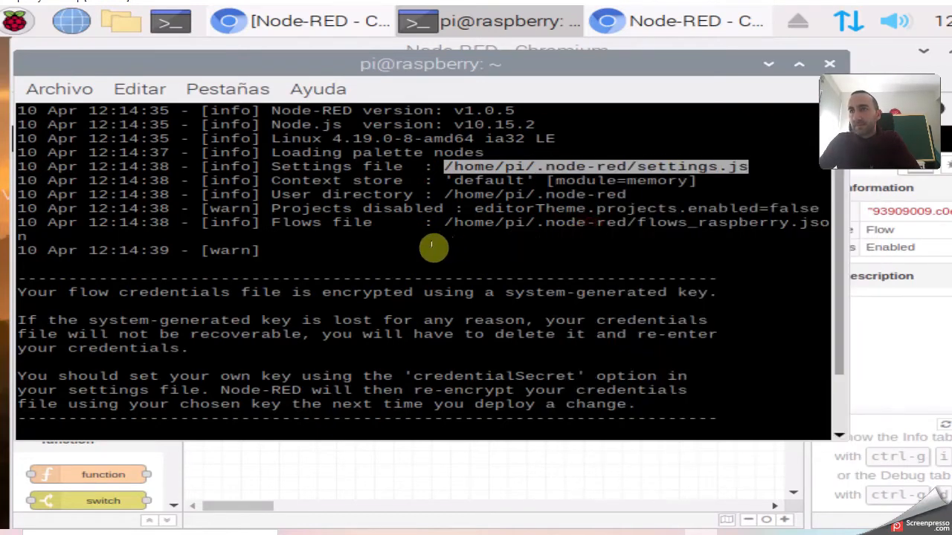
pyautogui.click(171, 20)
# Paste the settings path after cd and change into /home/pi/.node-red.
pyautogui.moveTo(400, 154); pyautogui.dragTo(287, 91)
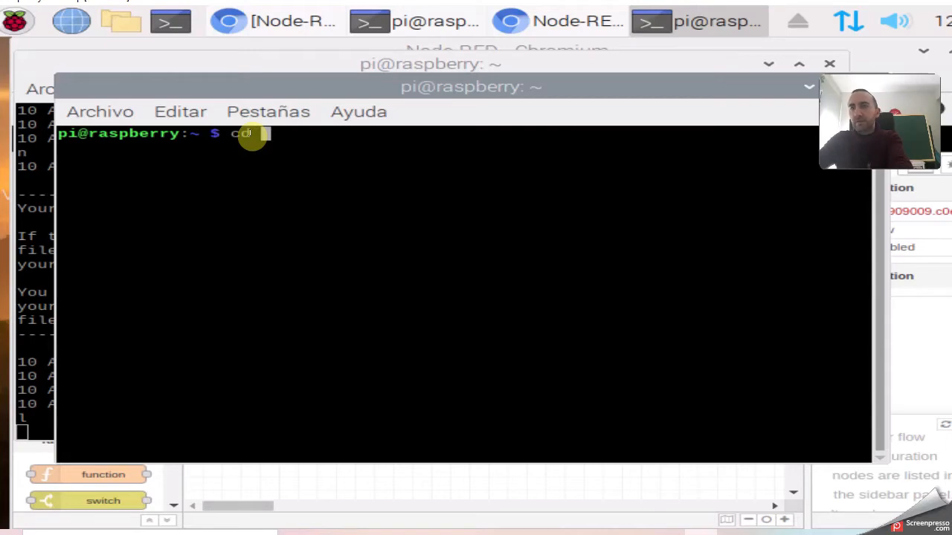
pyautogui.rightClick(272, 134)
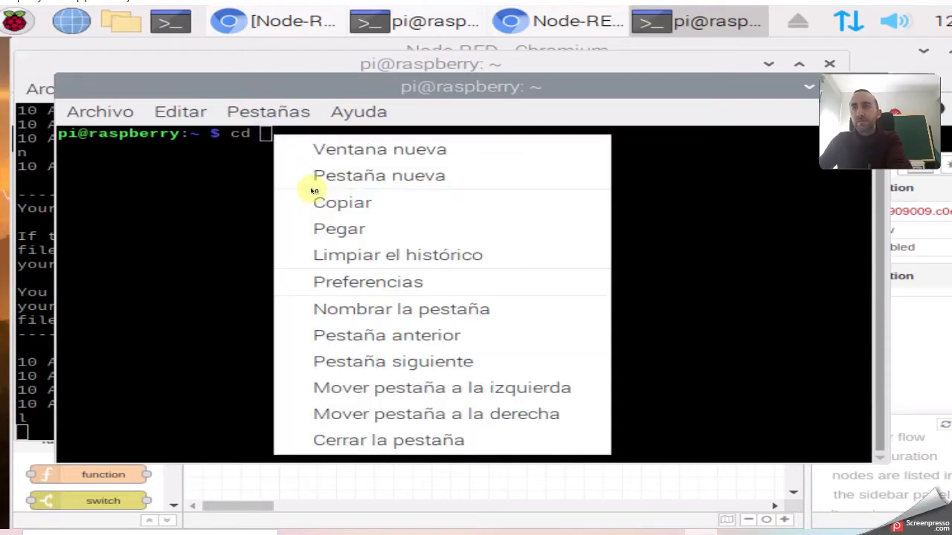
pyautogui.click(328, 228)
pyautogui.press('Return')
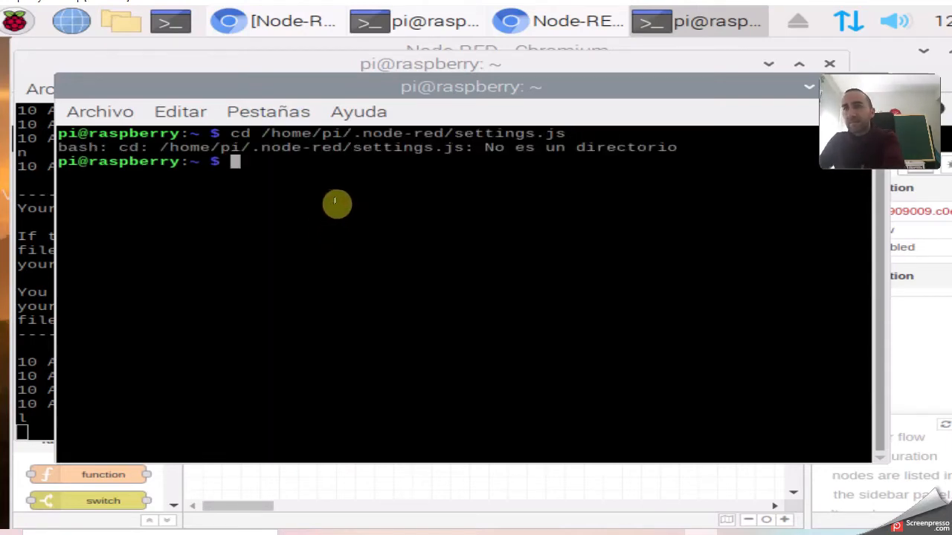
pyautogui.press('Up')
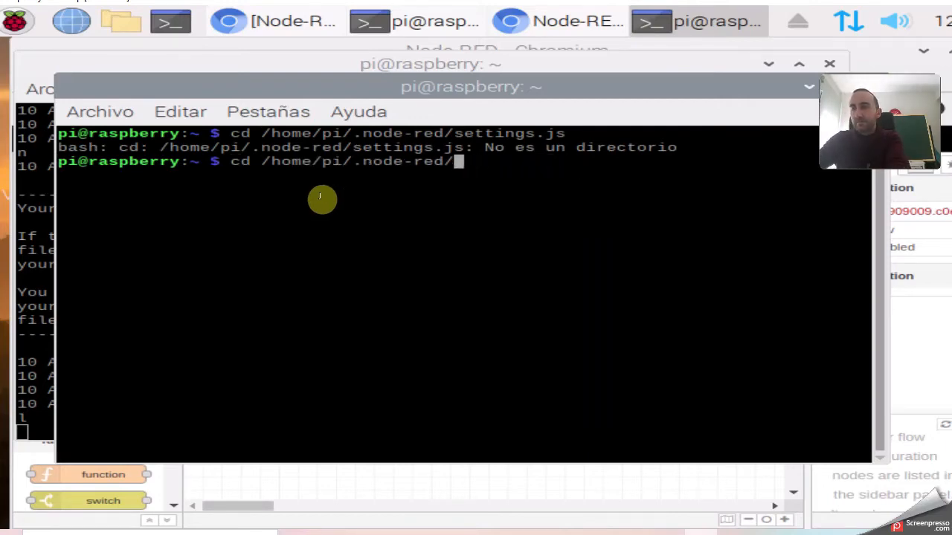
pyautogui.press('Return')
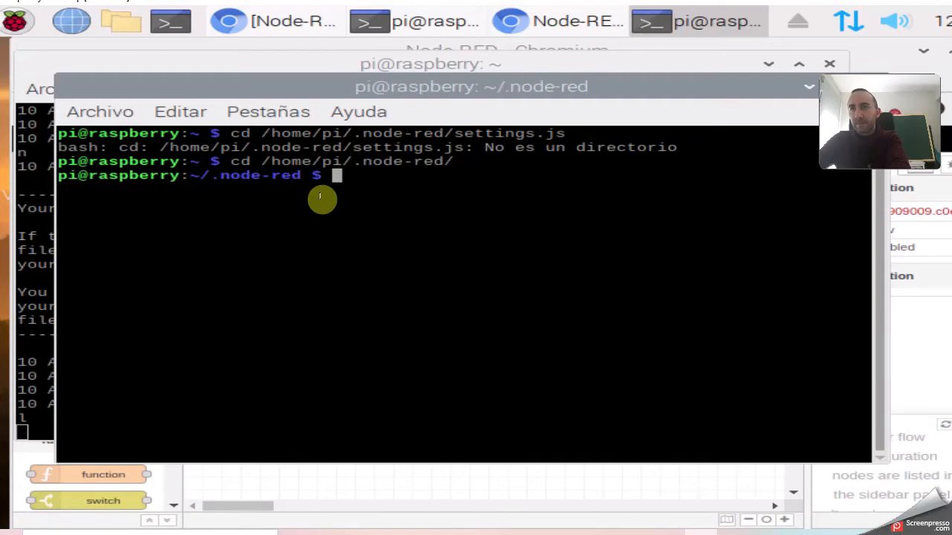
# List the folder's files and open settings.js in nano with sudo.
pyautogui.write('ls')
pyautogui.press('Return')
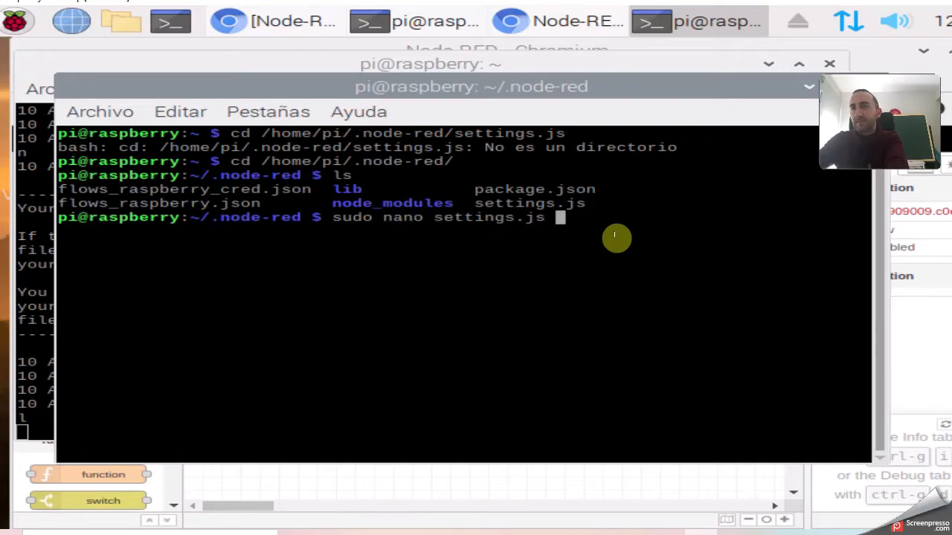
pyautogui.press('Return')
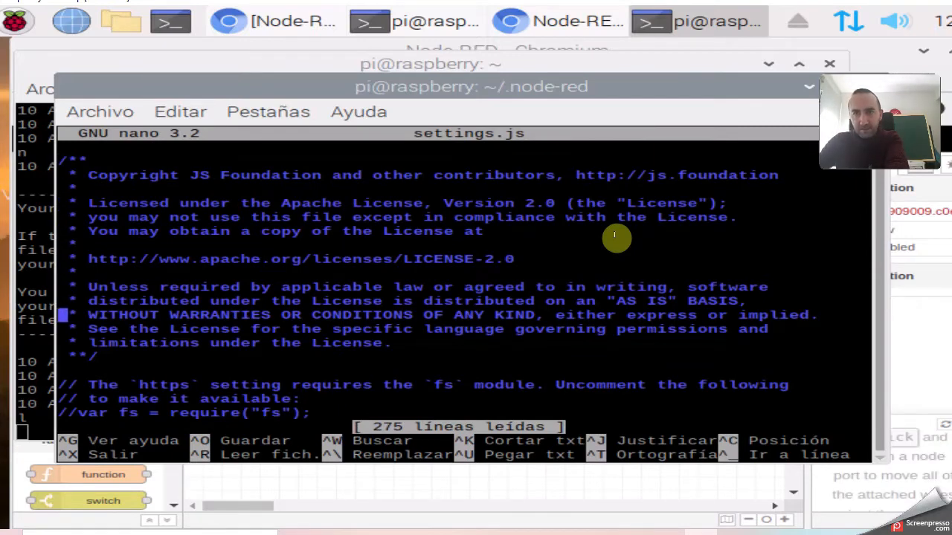
pyautogui.press('Down')
pyautogui.press('Down')
pyautogui.press('Down')
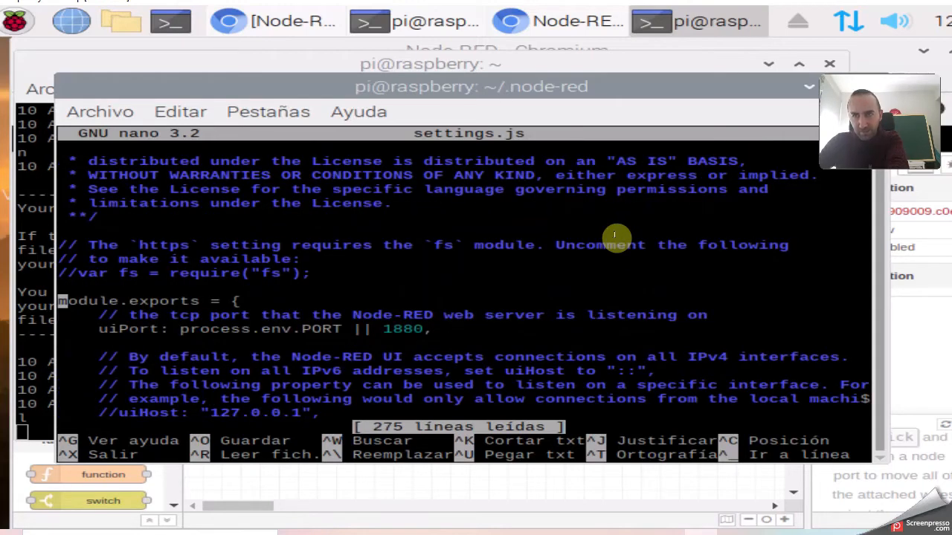
pyautogui.press('Down')
pyautogui.press('Down')
pyautogui.press('Down')
pyautogui.press('Down')
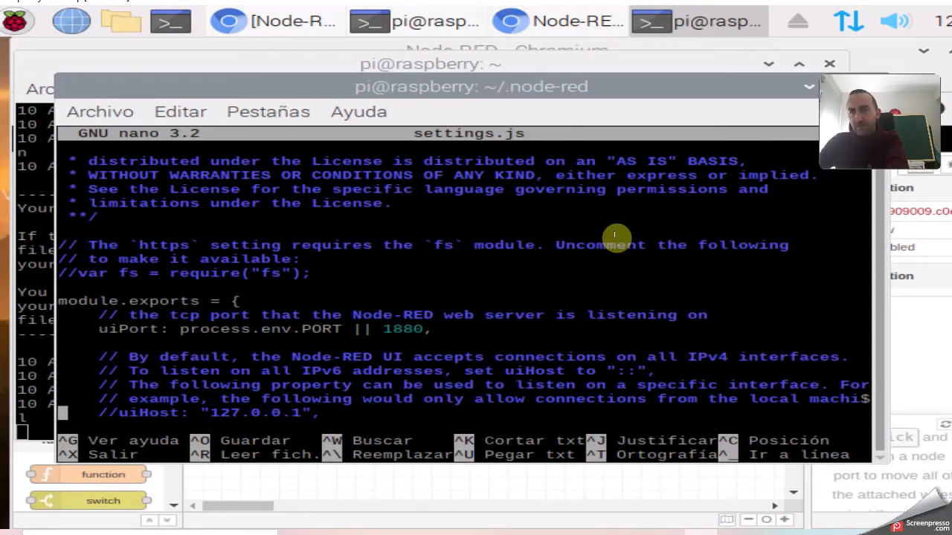
pyautogui.click(436, 534)
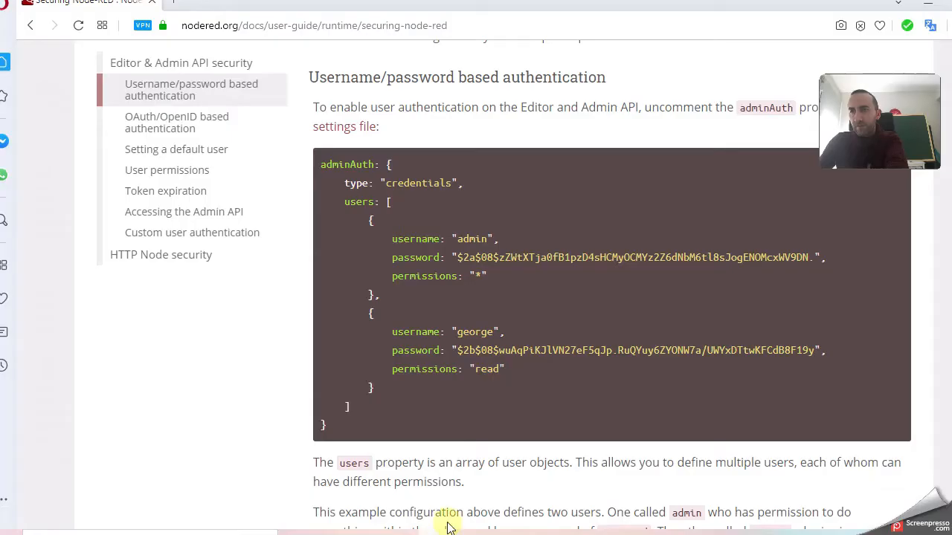
pyautogui.scroll(1, 468, 245)
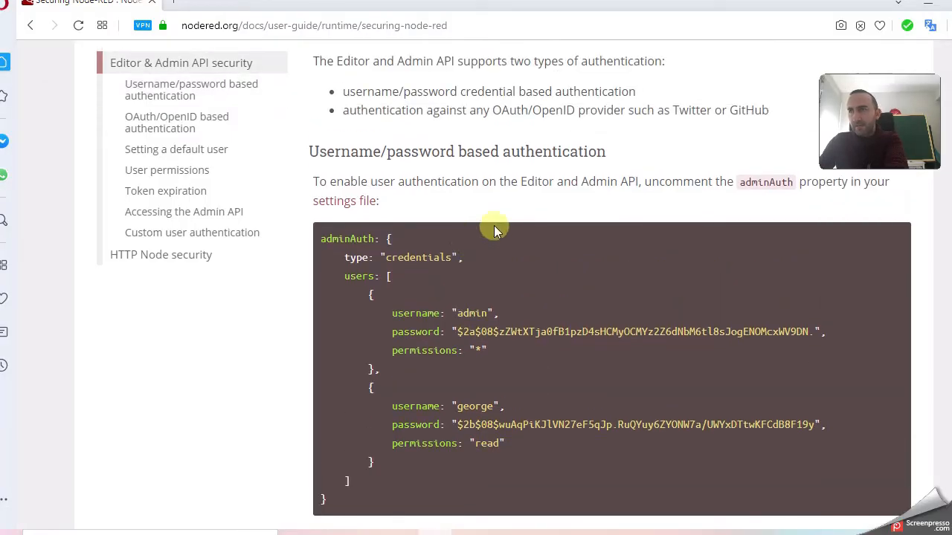
pyautogui.doubleClick(763, 182)
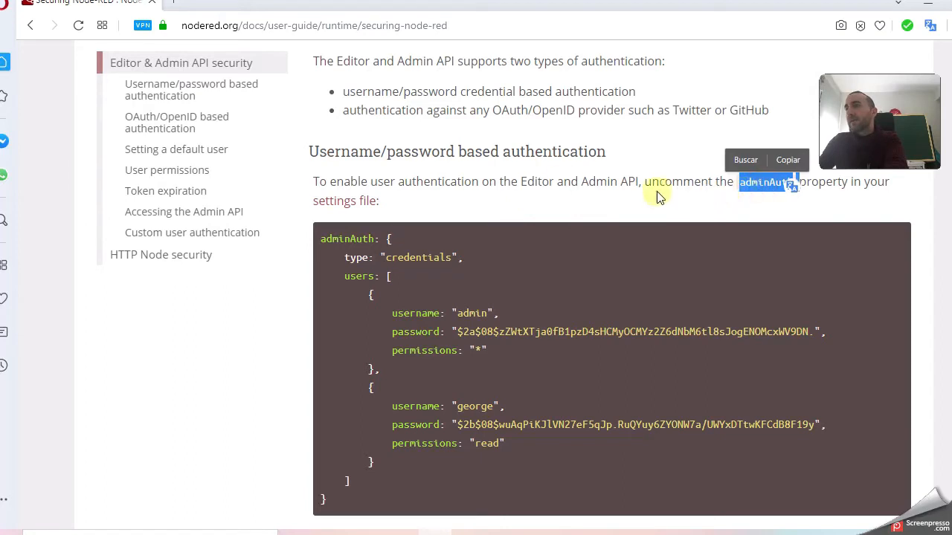
pyautogui.click(519, 183)
pyautogui.scroll(-1, 435, 253)
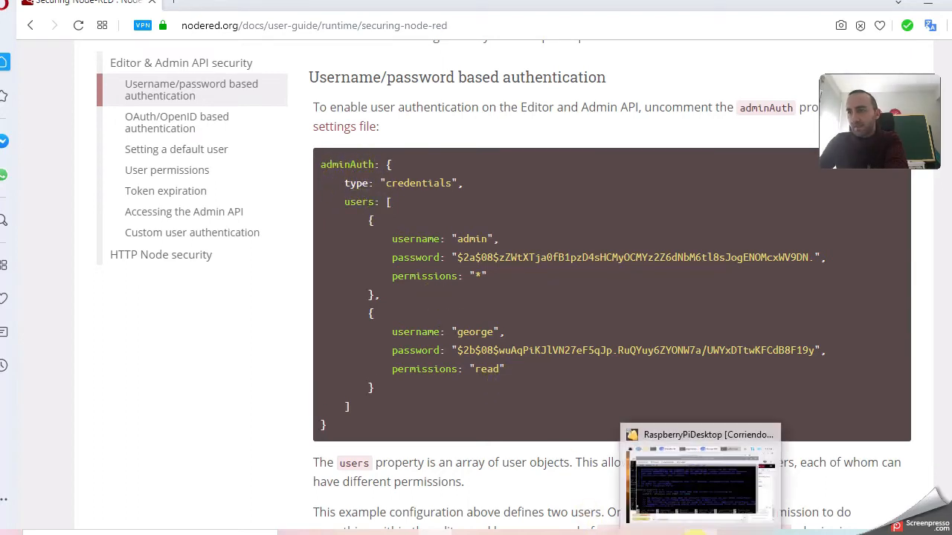
# Search settings.js for 'admina' to jump to the commented-out adminAuth block.
pyautogui.click(680, 493)
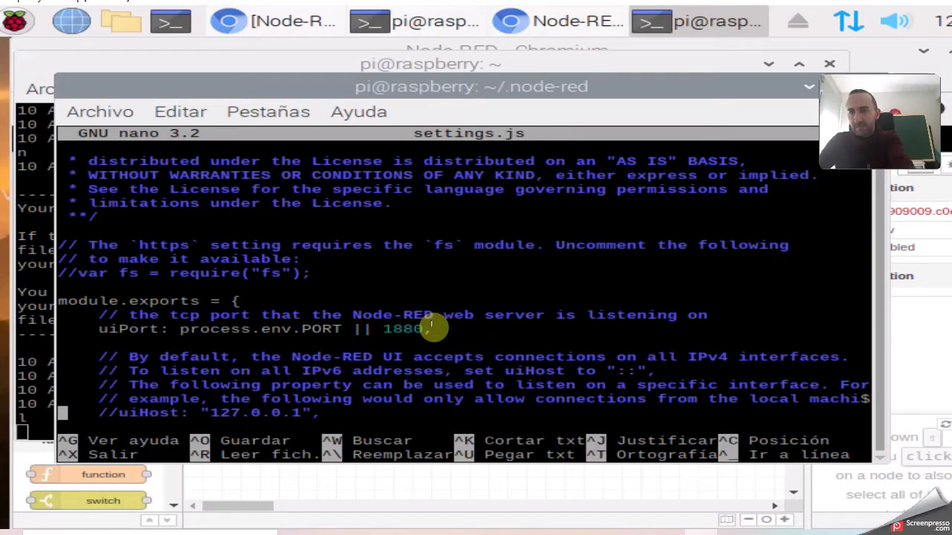
pyautogui.hotkey('ctrl', 'w')
pyautogui.write('adminauth')
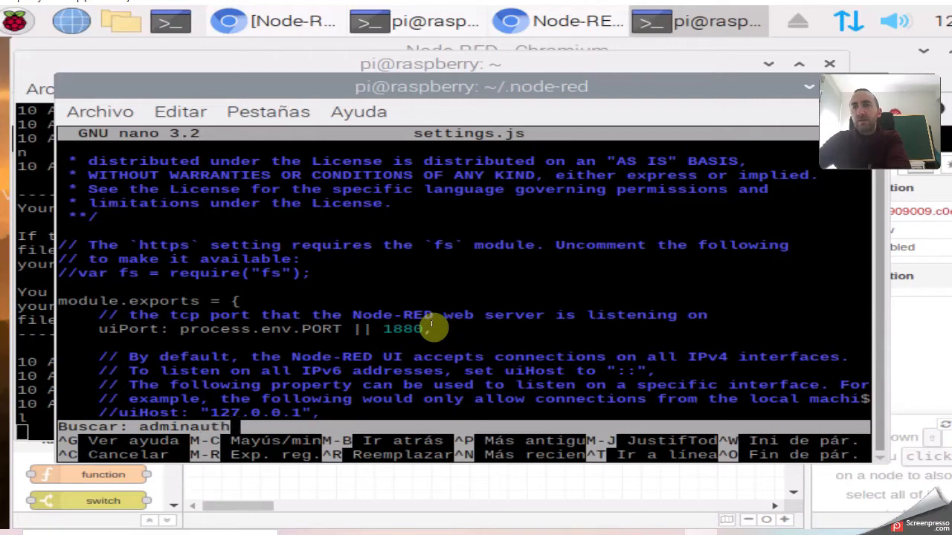
pyautogui.press('Return')
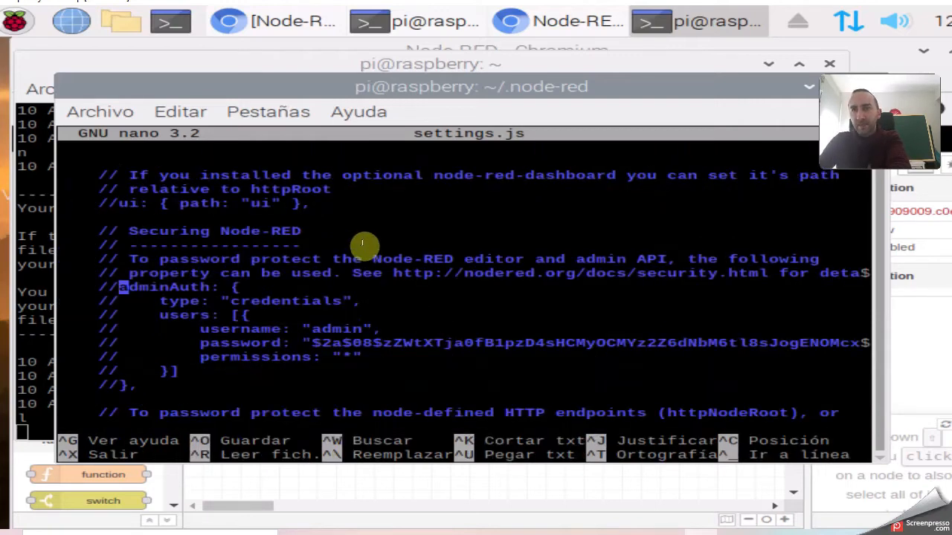
# Delete the // comment marks from every line of the adminAuth block.
pyautogui.click(206, 290)
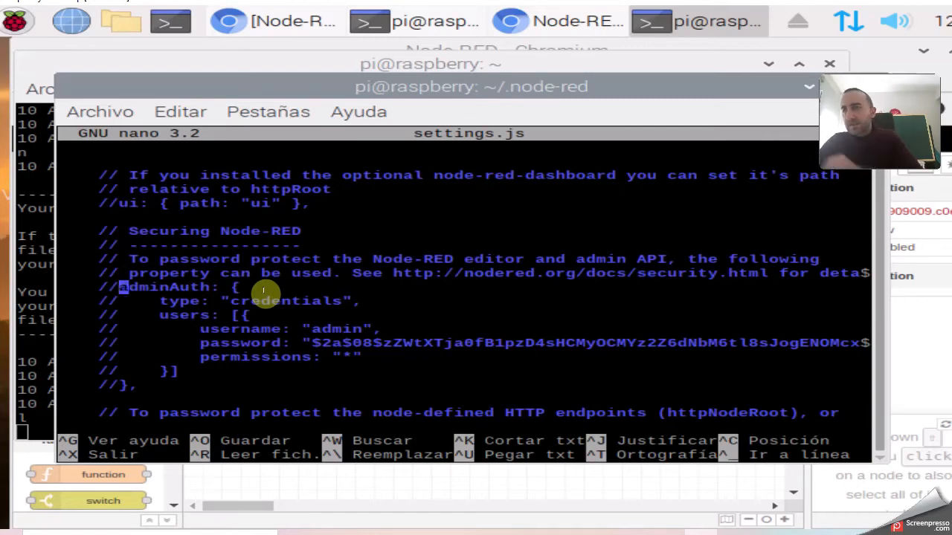
pyautogui.press('BackSpace')
pyautogui.press('BackSpace')
pyautogui.press('Delete')
pyautogui.press('Delete')
pyautogui.press('Down')
pyautogui.press('Delete')
pyautogui.press('Delete')
pyautogui.press('Down')
pyautogui.press('Delete')
pyautogui.press('Delete')
pyautogui.press('Down')
pyautogui.press('Delete')
pyautogui.press('Delete')
pyautogui.press('Down')
pyautogui.press('Delete')
pyautogui.press('Delete')
pyautogui.press('Down')
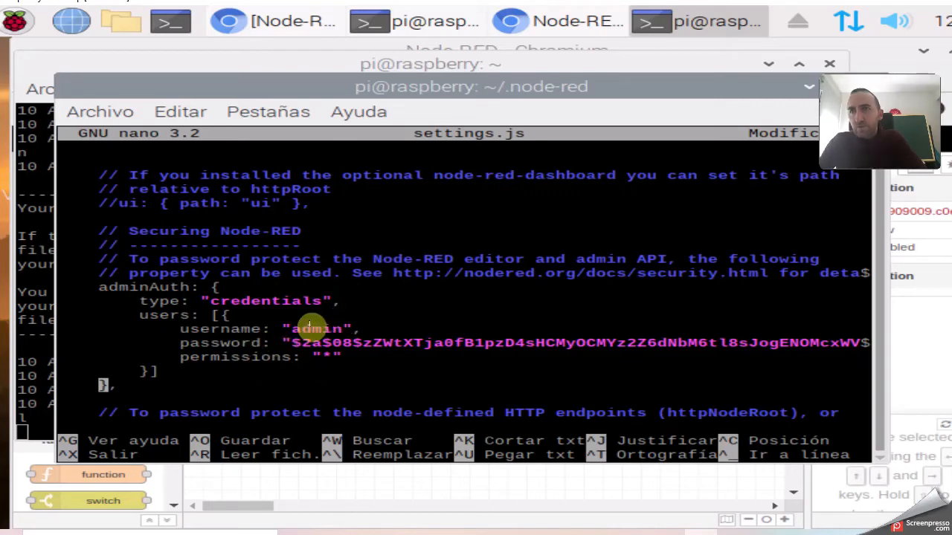
# Highlight the adminAuth username value and its hashed password.
pyautogui.doubleClick(316, 328)
pyautogui.click(331, 340)
pyautogui.doubleClick(316, 329)
pyautogui.click(336, 340)
pyautogui.doubleClick(339, 342)
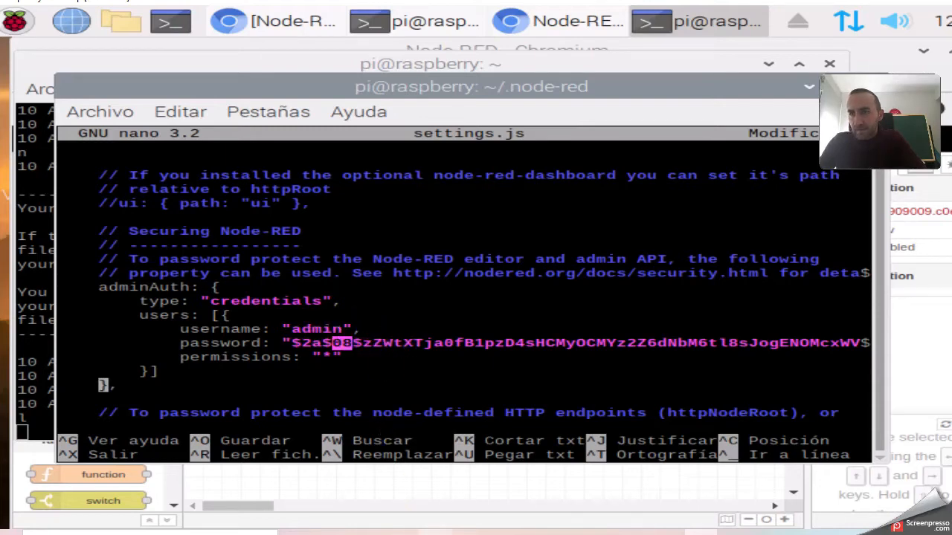
pyautogui.doubleClick(311, 328)
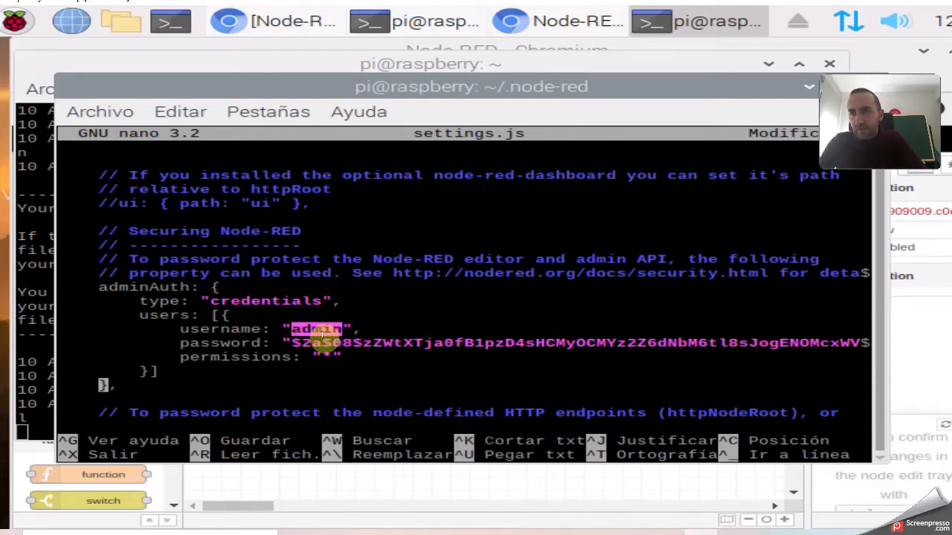
pyautogui.moveTo(297, 347); pyautogui.dragTo(850, 345)
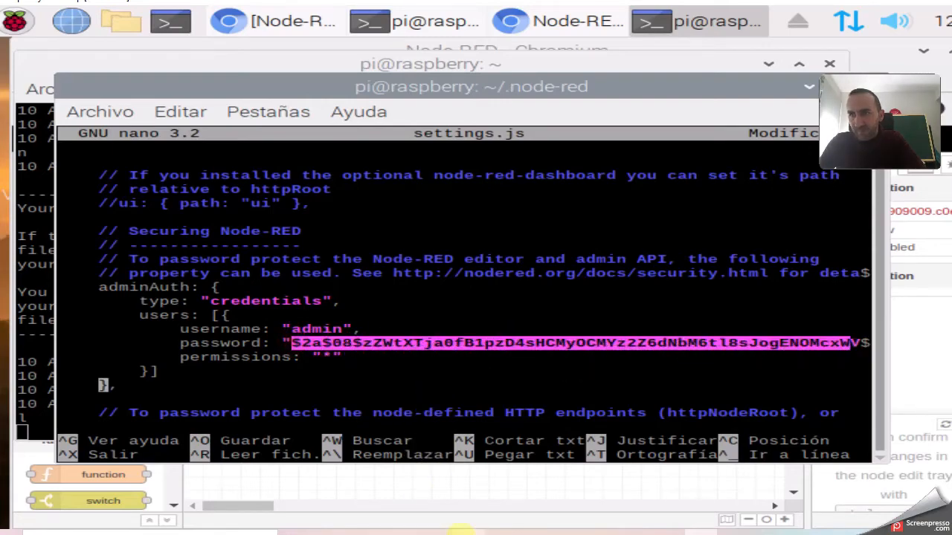
# Check the example's plaintext password in the nodered.org docs, then return to nano.
pyautogui.click(470, 531)
pyautogui.scroll(-3, 471, 368)
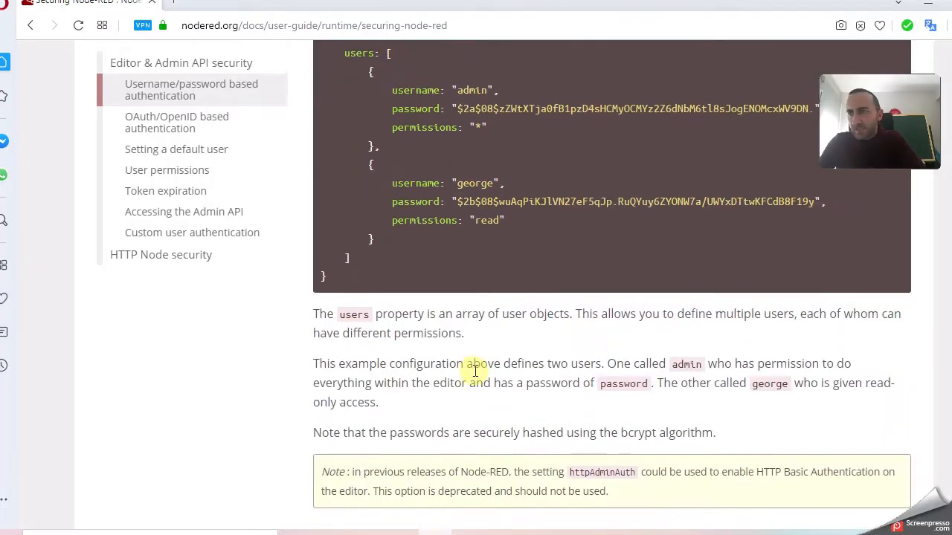
pyautogui.doubleClick(621, 384)
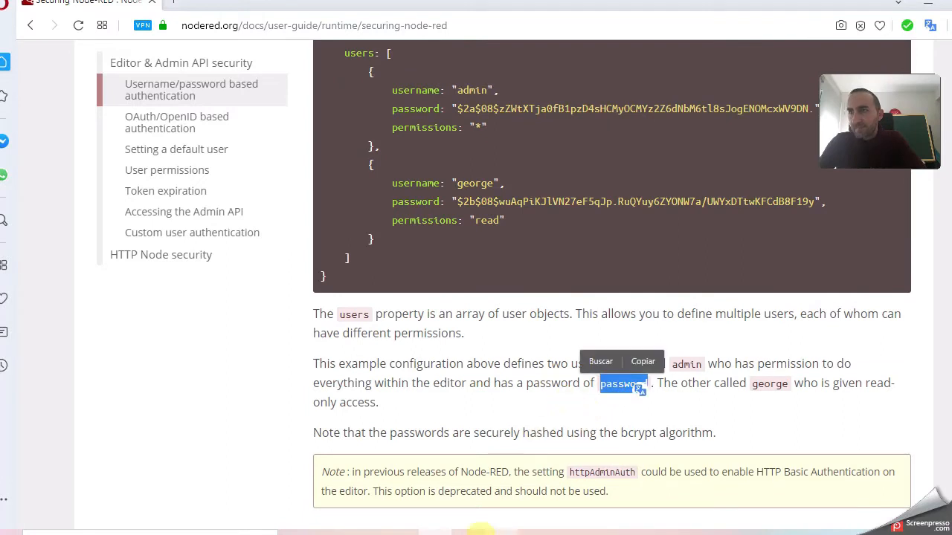
pyautogui.moveTo(697, 533)
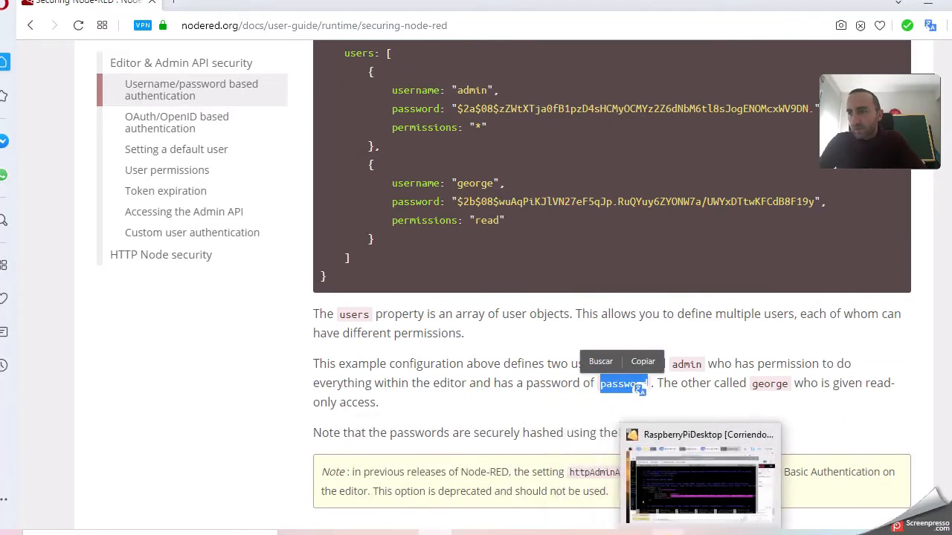
pyautogui.moveTo(668, 533)
pyautogui.click(665, 476)
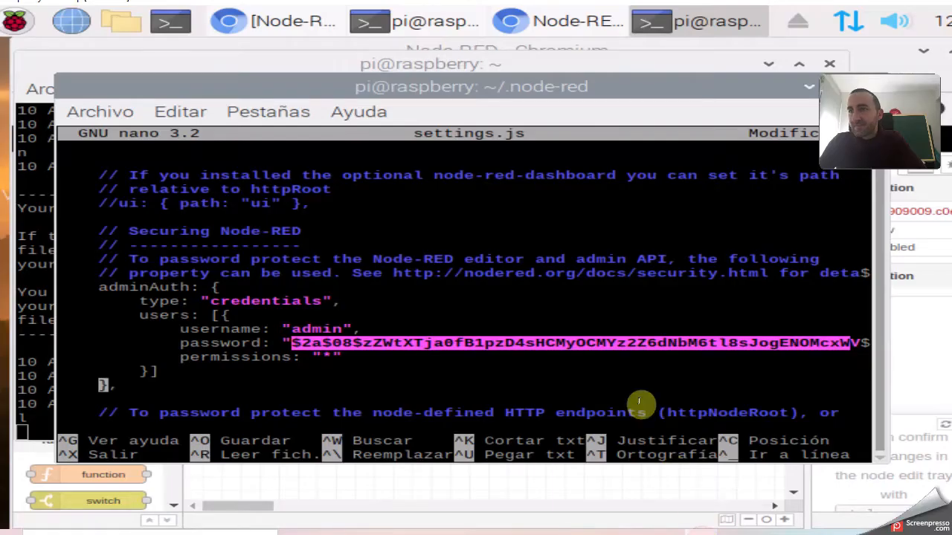
pyautogui.click(437, 305)
# Save settings.js under its own name and bring the Node-RED editor forward.
pyautogui.hotkey('ctrl', 'o')
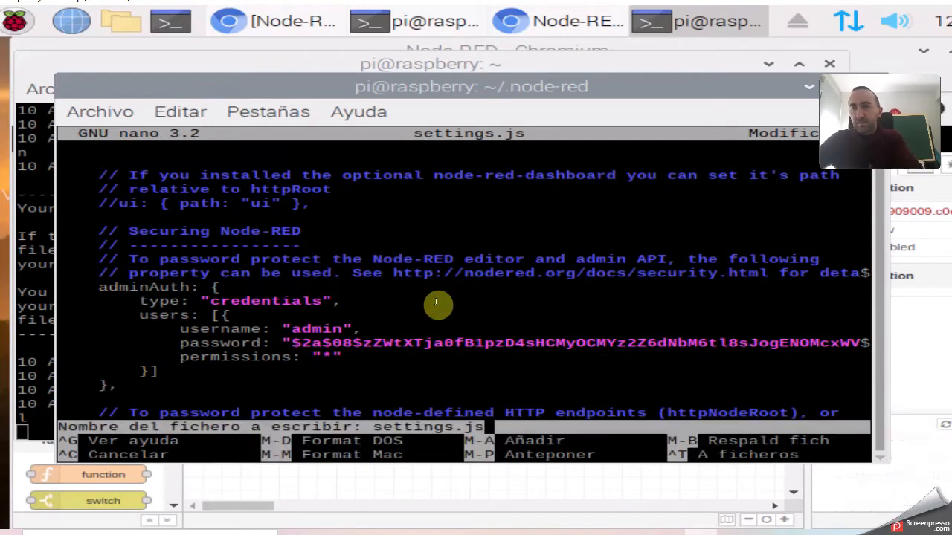
pyautogui.press('Return')
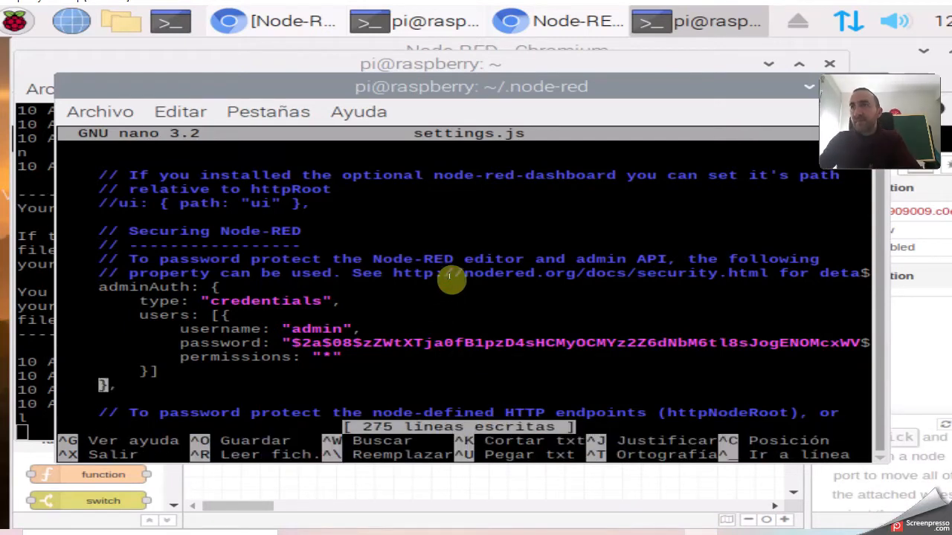
pyautogui.click(539, 21)
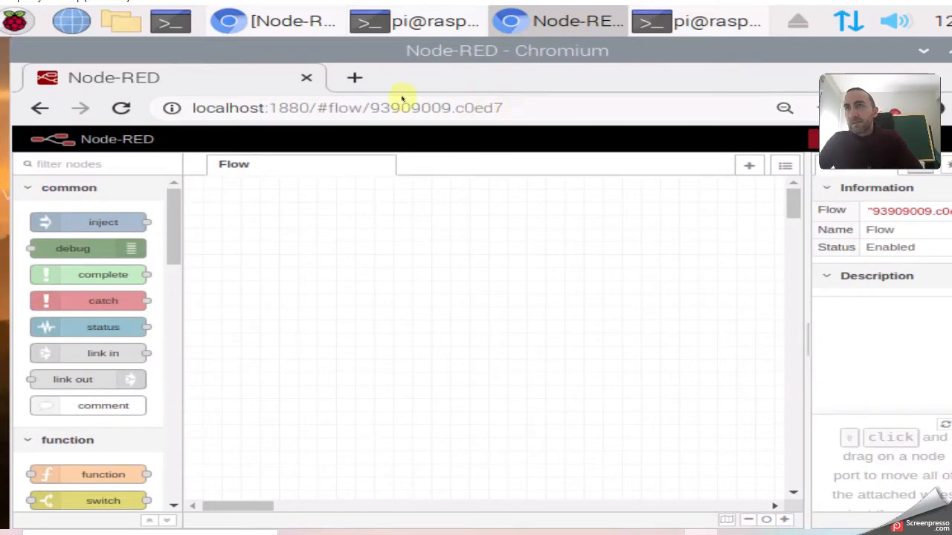
# Reload the editor and strip the '#flow/…' part so it loads plain localhost:1880.
pyautogui.click(132, 114)
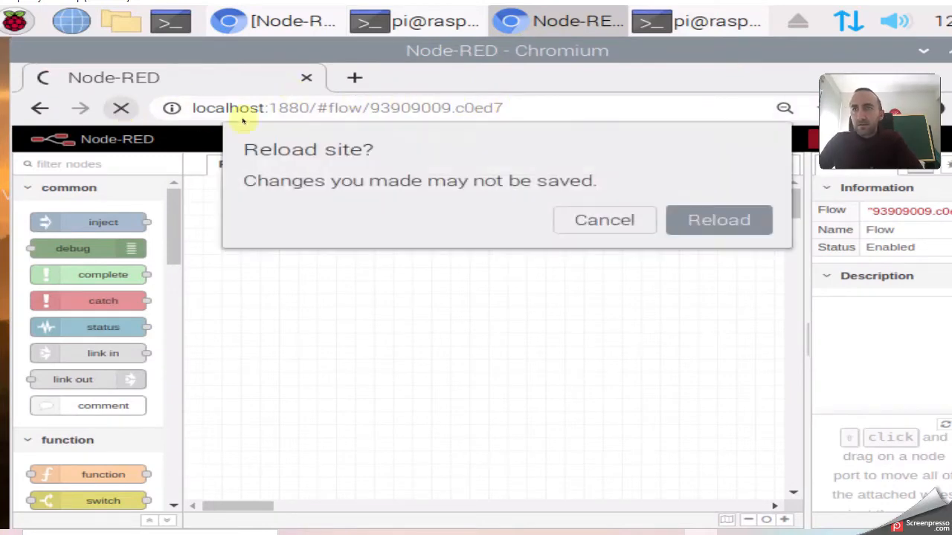
pyautogui.click(711, 222)
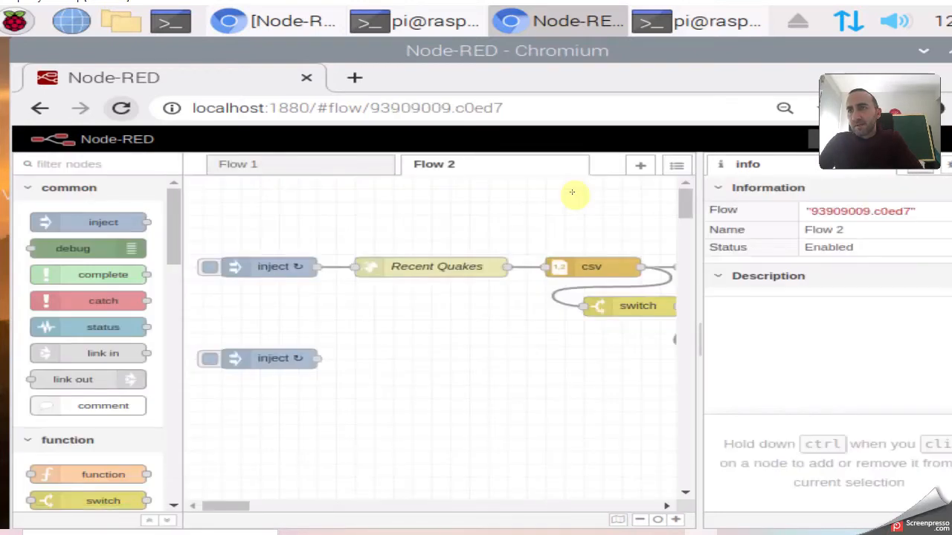
pyautogui.moveTo(518, 110); pyautogui.dragTo(320, 108)
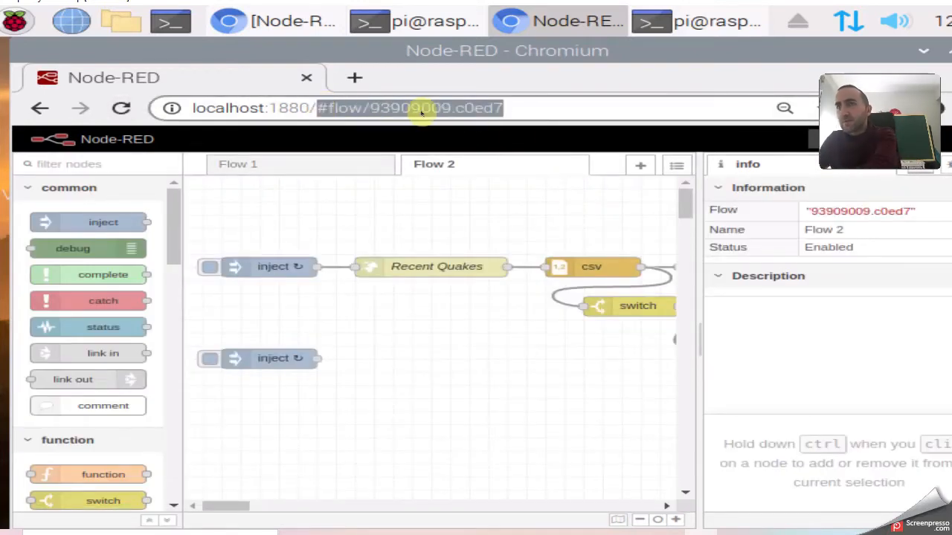
pyautogui.click(446, 108)
pyautogui.moveTo(503, 108); pyautogui.dragTo(321, 107)
pyautogui.press('BackSpace')
pyautogui.press('BackSpace')
pyautogui.press('BackSpace')
pyautogui.press('Return')
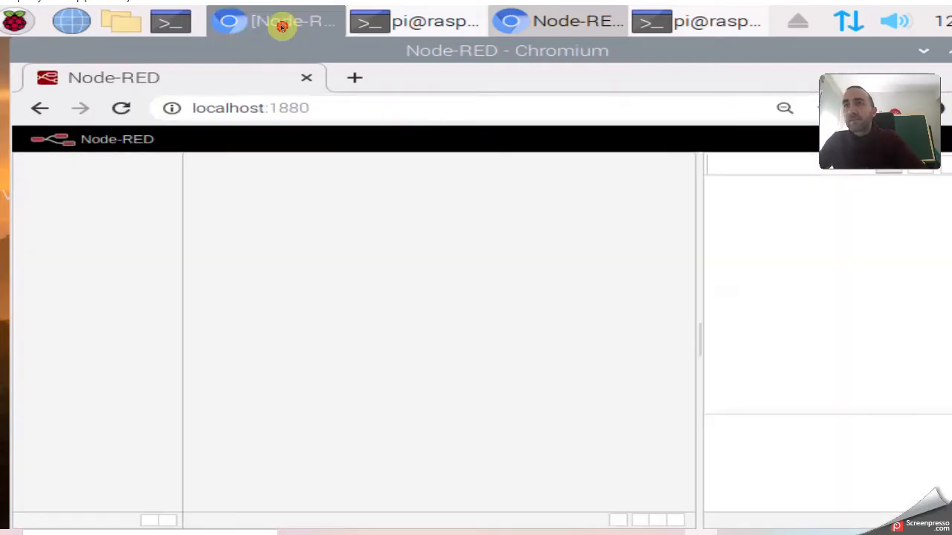
# Switch between browser windows and bring the terminal running Node-RED forward.
pyautogui.click(282, 27)
pyautogui.click(573, 25)
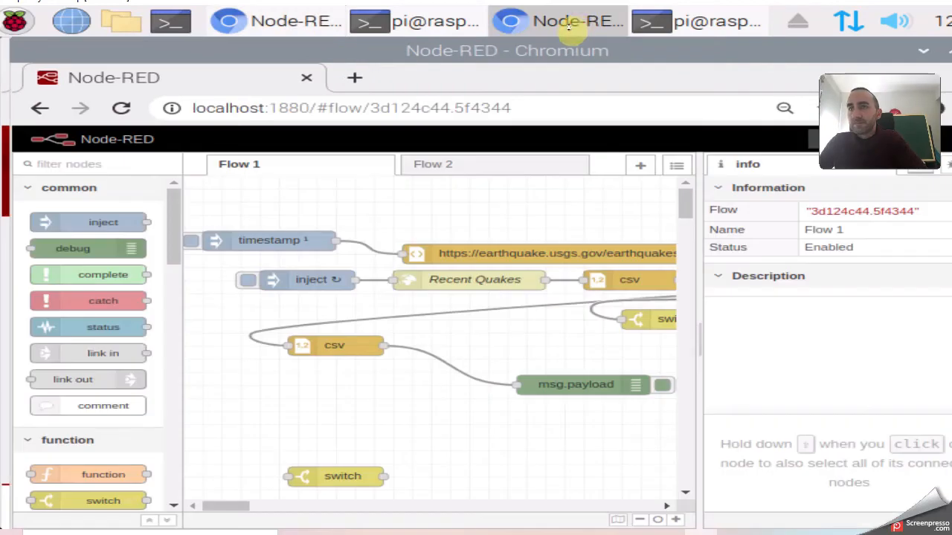
pyautogui.click(439, 24)
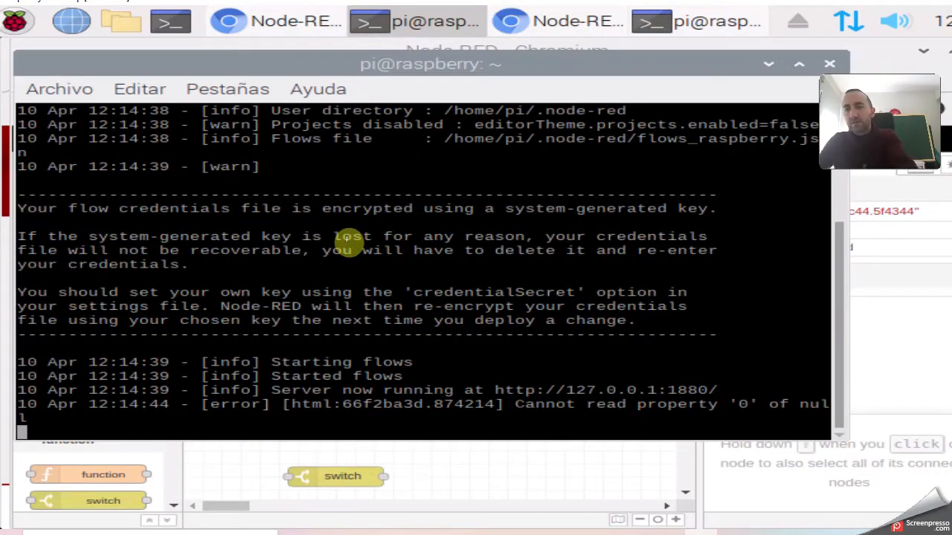
# Stop Node-RED with Ctrl+C, rerun node-red, and reload localhost:1880 until the login appears.
pyautogui.hotkey('ctrl', 'c')
pyautogui.press('Up')
pyautogui.press('Up')
pyautogui.press('Down')
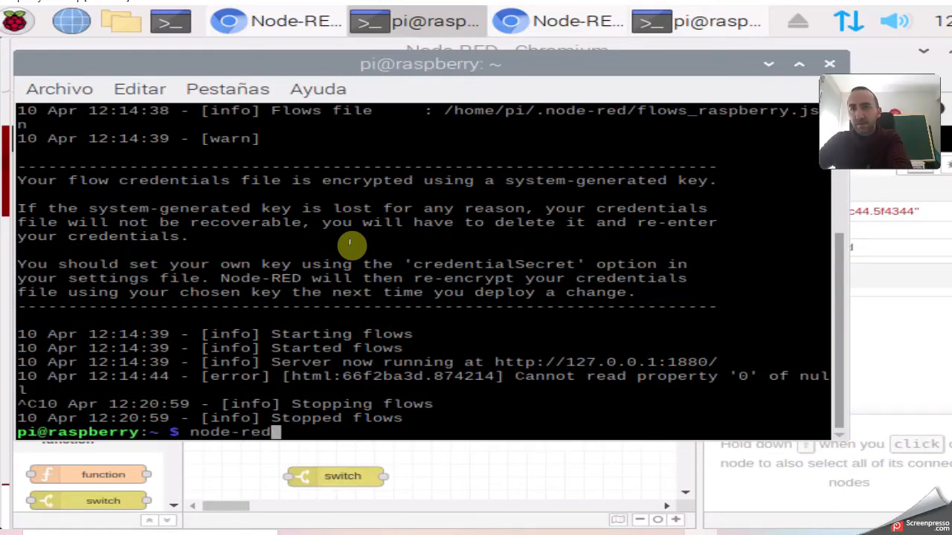
pyautogui.press('Return')
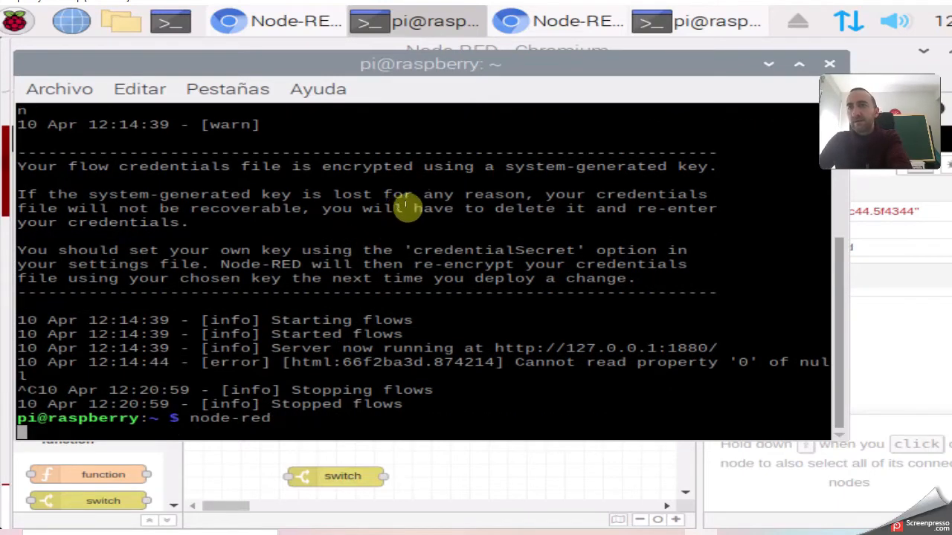
pyautogui.click(556, 20)
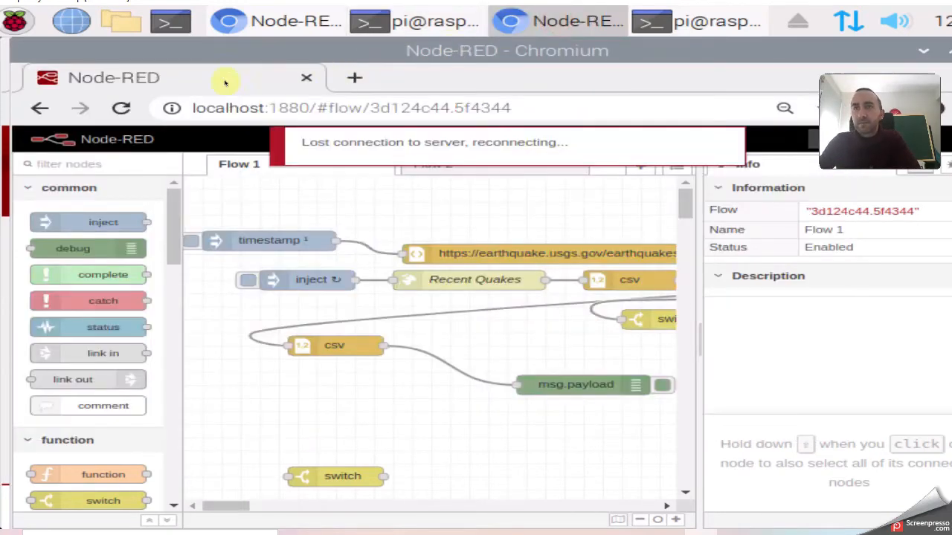
pyautogui.click(124, 109)
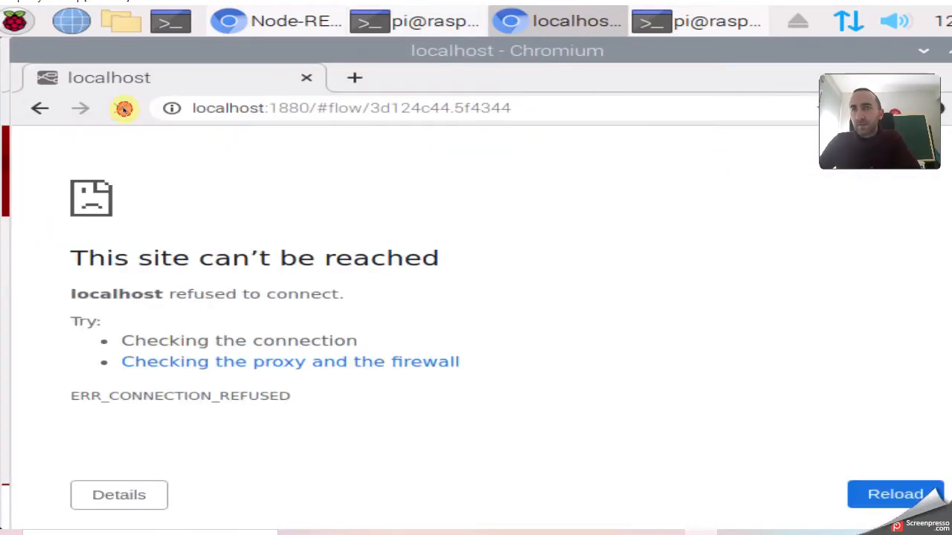
pyautogui.click(120, 110)
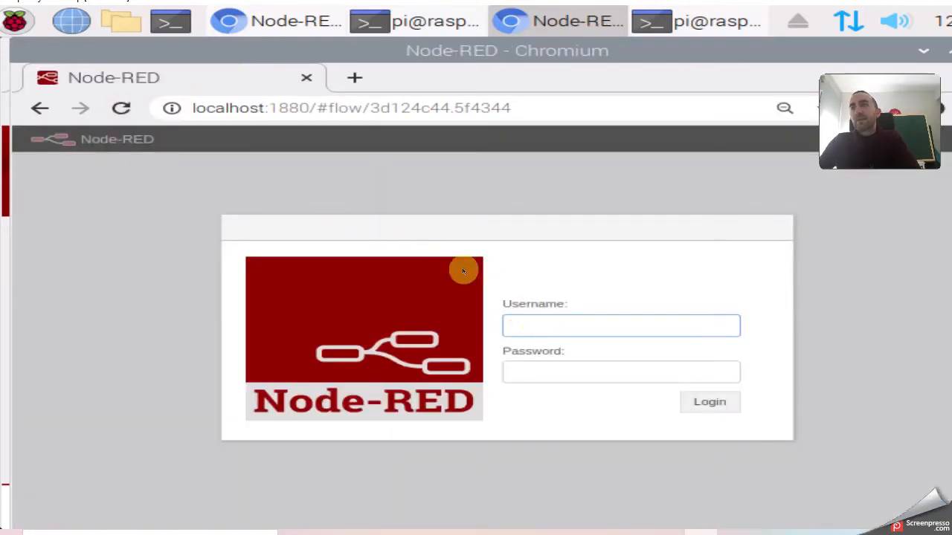
# Log in to the Node-RED editor with the administrator username and password.
pyautogui.moveTo(192, 108); pyautogui.dragTo(304, 108)
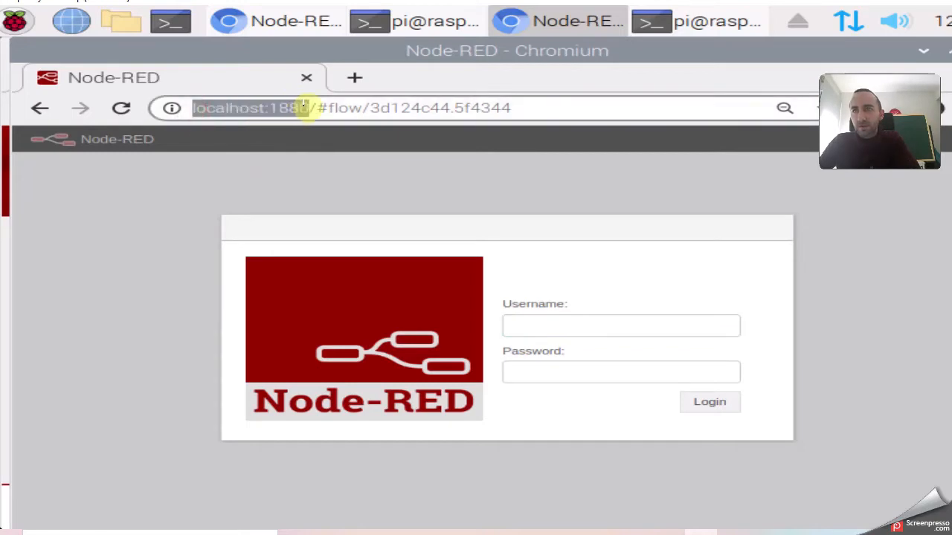
pyautogui.click(543, 321)
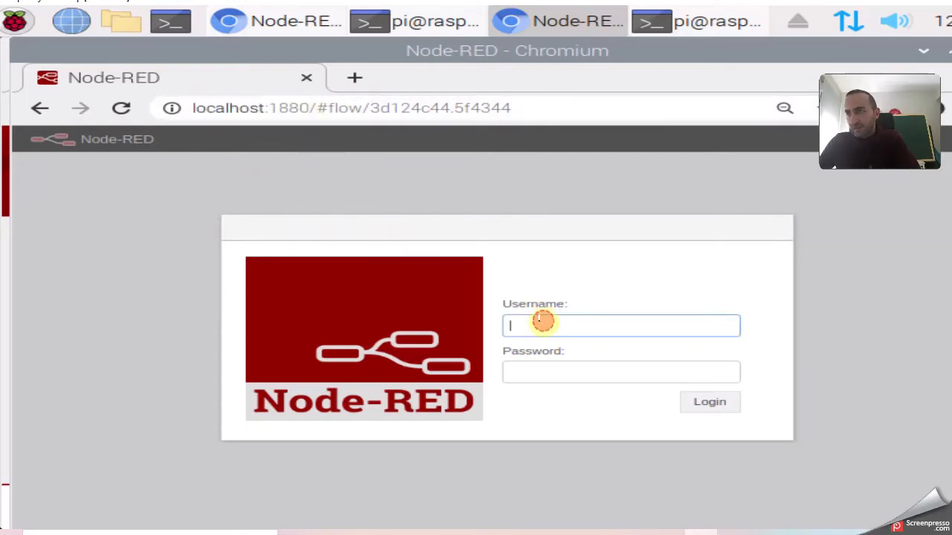
pyautogui.write('admin')
pyautogui.press('Tab')
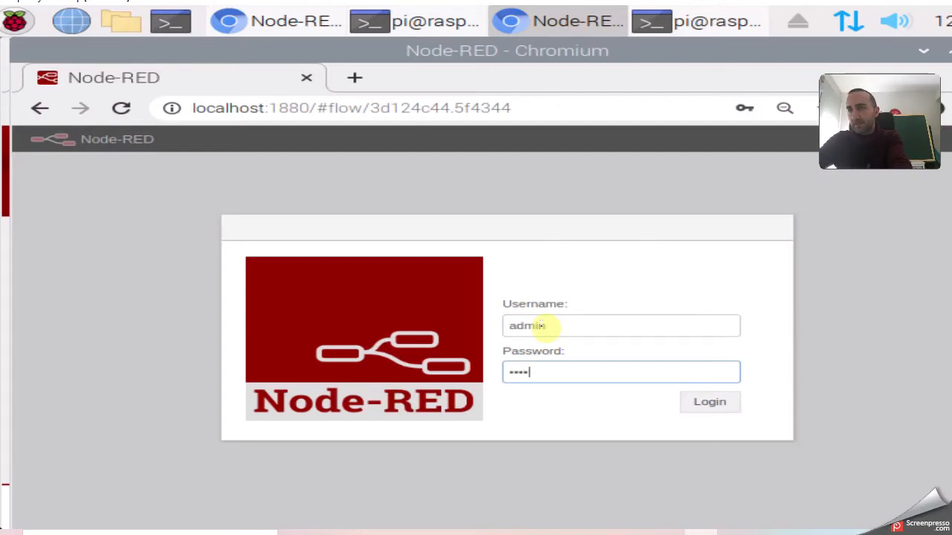
pyautogui.press('Return')
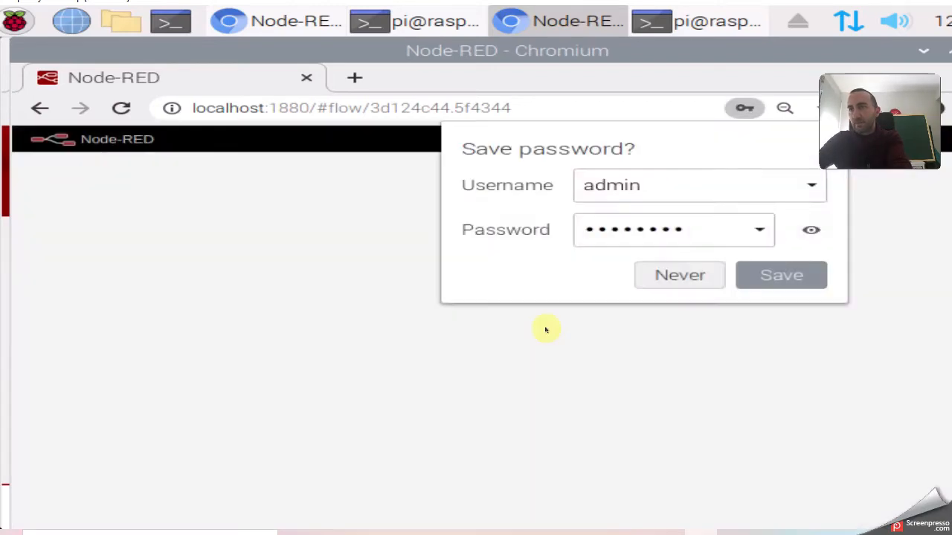
# Save the login in the browser and go back to the Securing Node-RED docs.
pyautogui.click(769, 277)
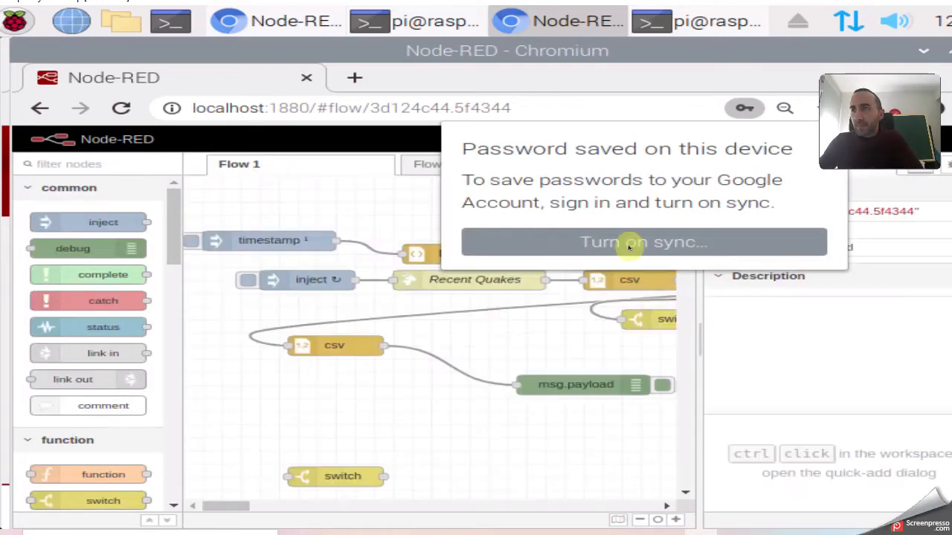
pyautogui.click(339, 207)
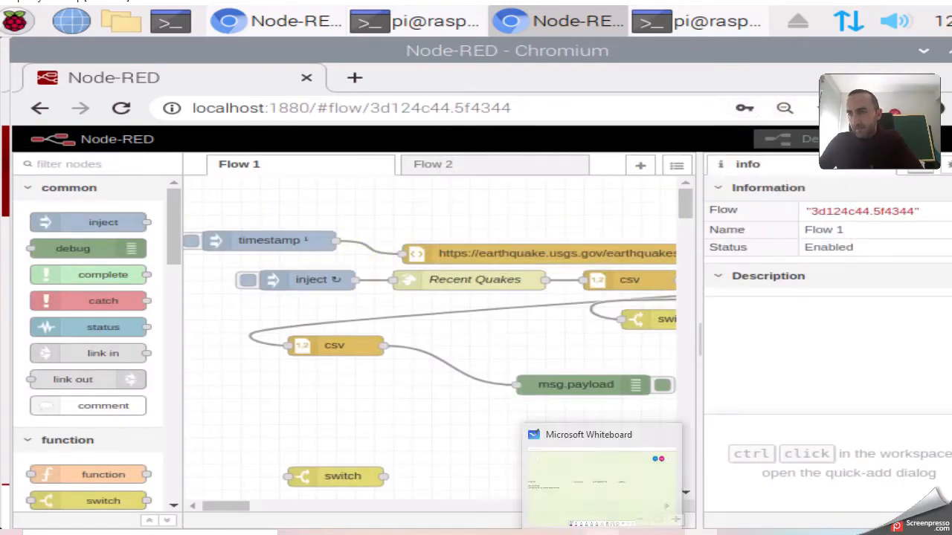
pyautogui.click(436, 532)
# Scroll through the adminAuth and password-hash sections of the Securing Node-RED page.
pyautogui.scroll(-5, 484, 371)
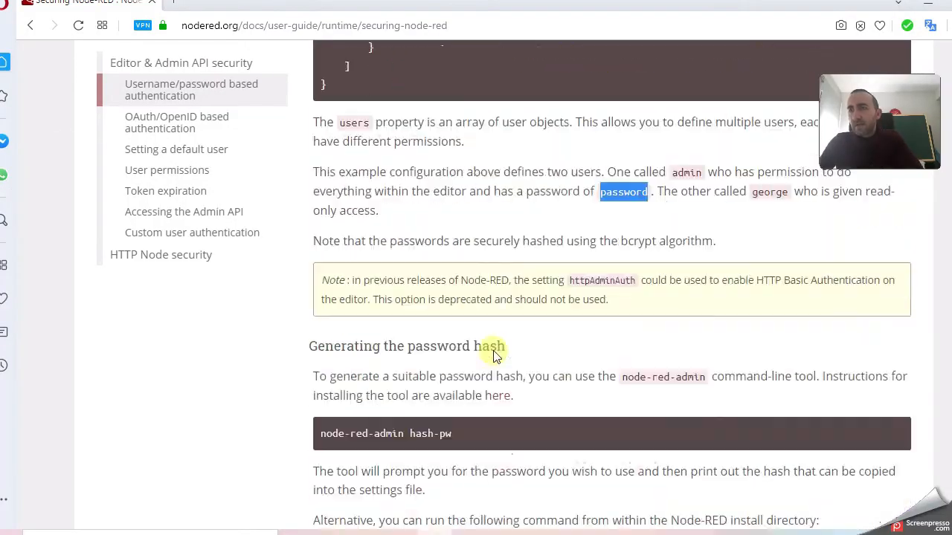
pyautogui.scroll(-10, 513, 320)
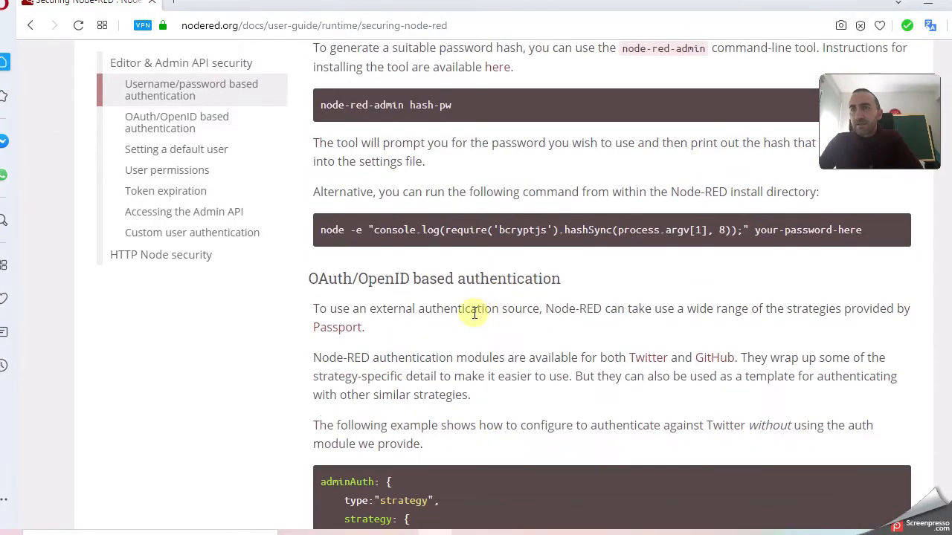
pyautogui.scroll(-8, 475, 313)
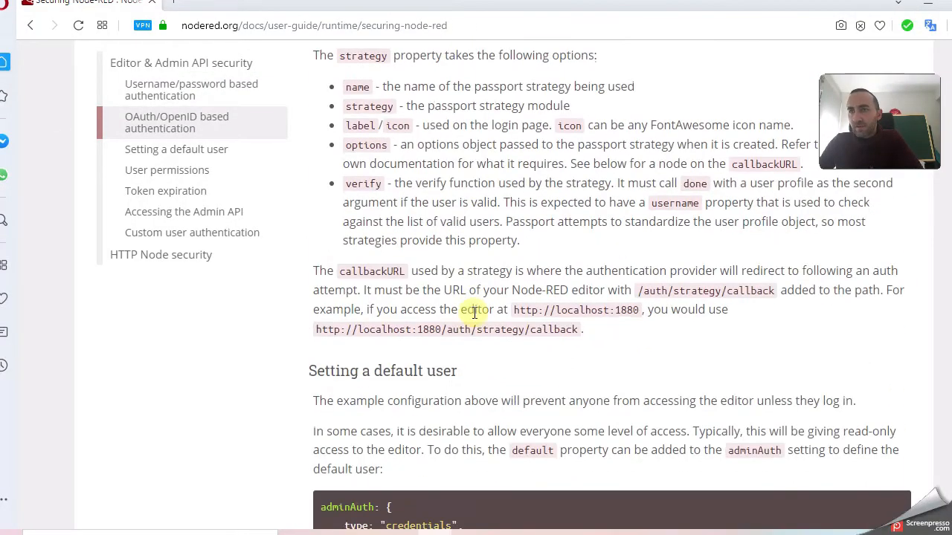
pyautogui.scroll(-4, 474, 328)
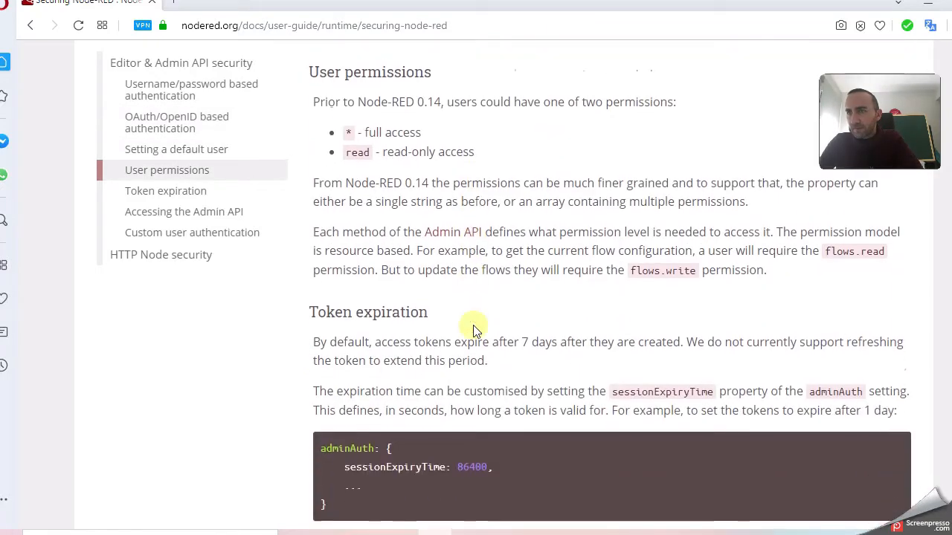
pyautogui.scroll(-5, 468, 319)
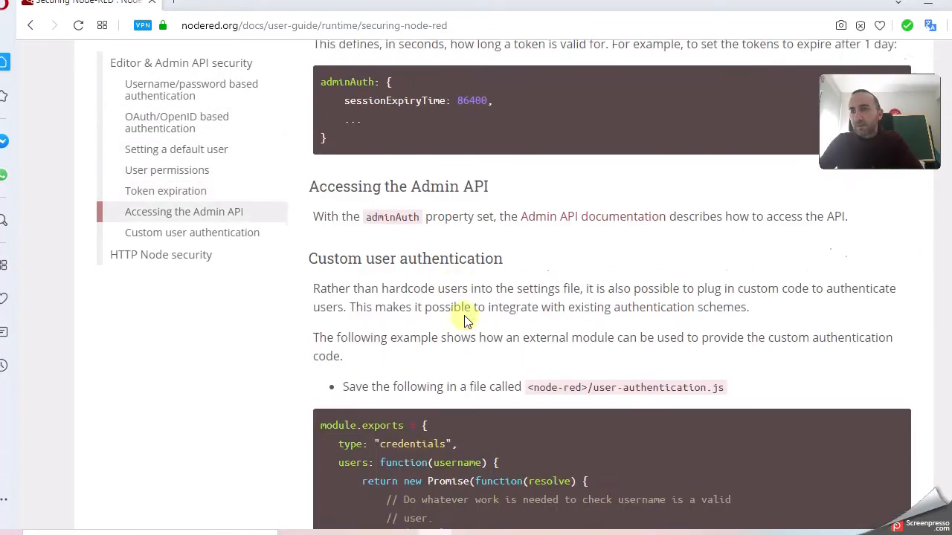
pyautogui.scroll(10, 513, 314)
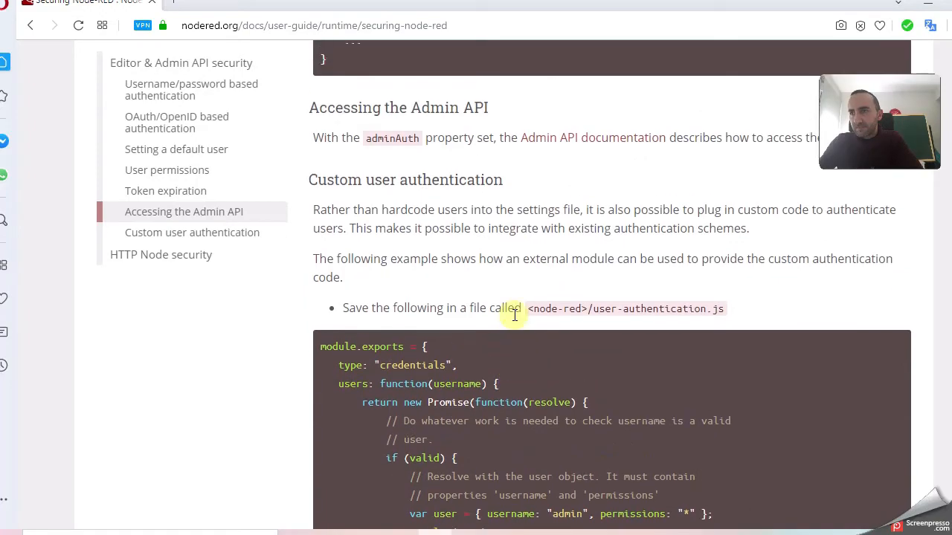
pyautogui.scroll(12, 514, 315)
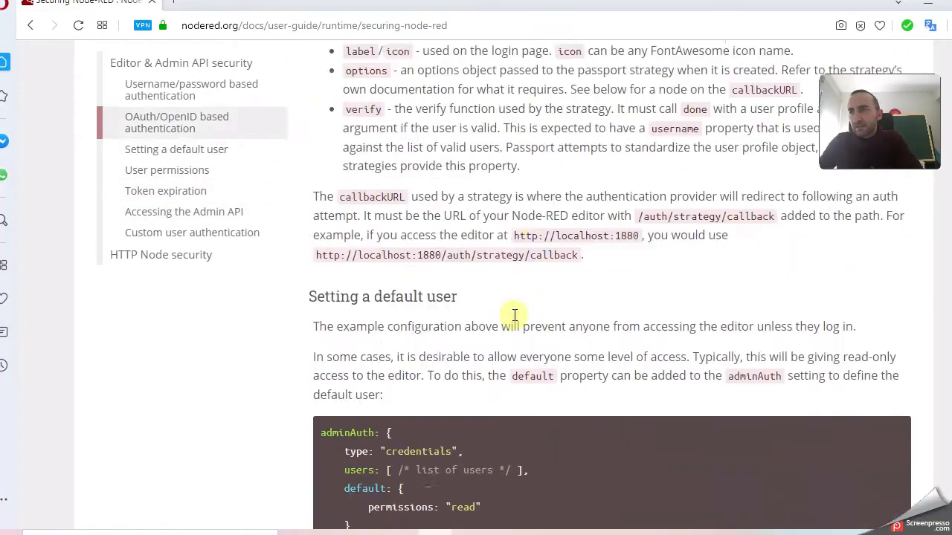
pyautogui.scroll(15, 515, 315)
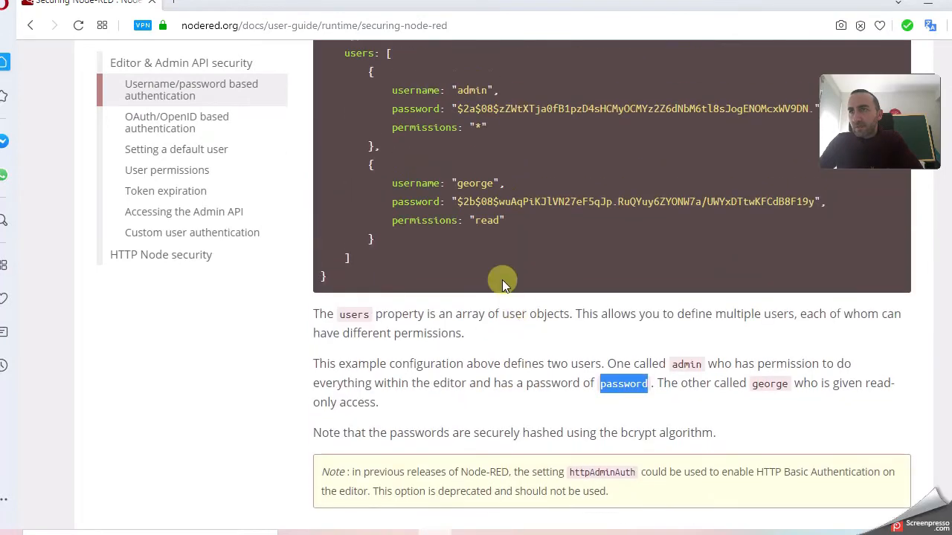
pyautogui.scroll(1, 499, 283)
pyautogui.scroll(-3, 491, 303)
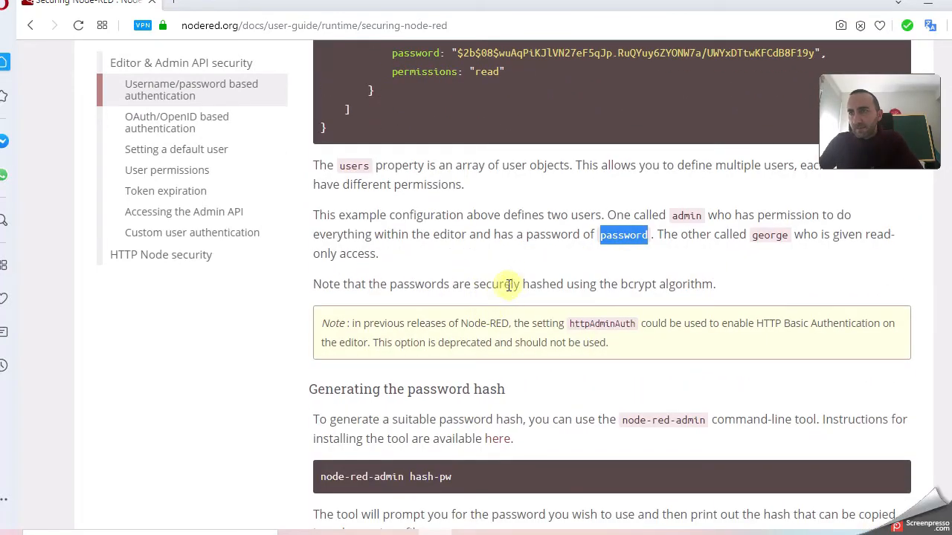
pyautogui.scroll(-3, 478, 289)
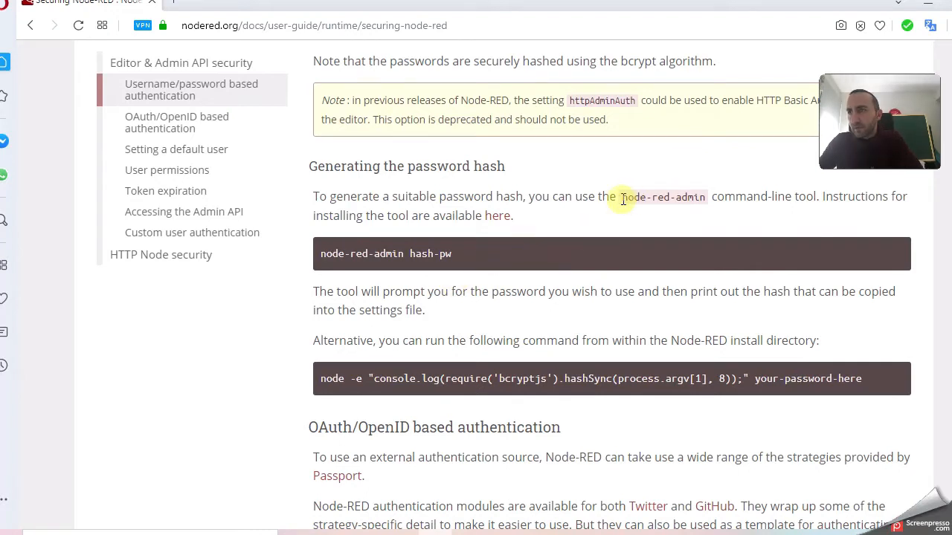
# Highlight the node-red-admin tool name and its hash-pw command while reviewing the section.
pyautogui.moveTo(623, 198); pyautogui.dragTo(705, 199)
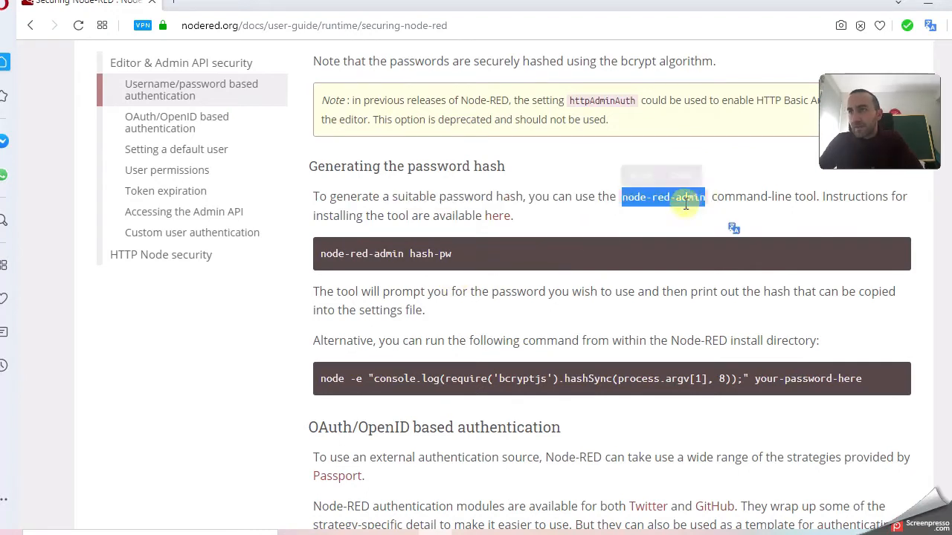
pyautogui.click(455, 253)
pyautogui.moveTo(455, 254); pyautogui.dragTo(321, 256)
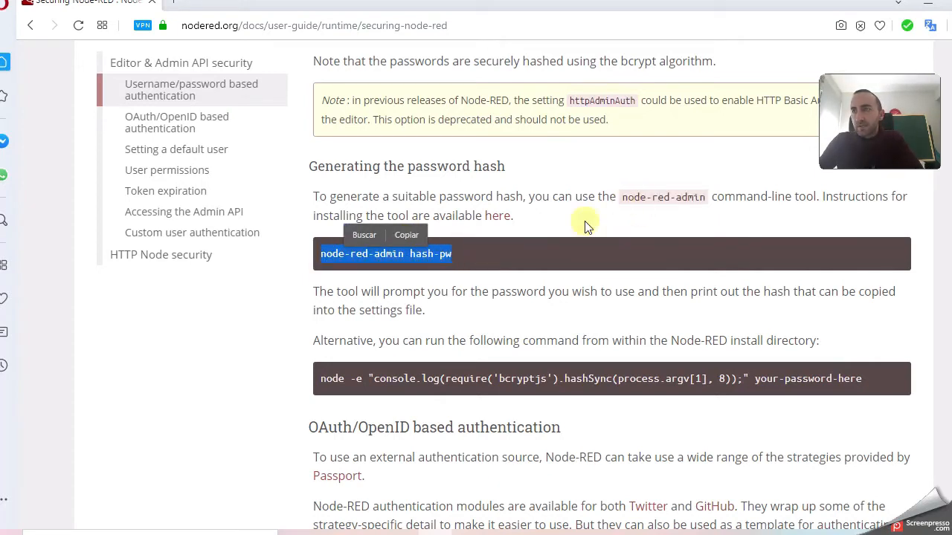
pyautogui.scroll(-1, 510, 267)
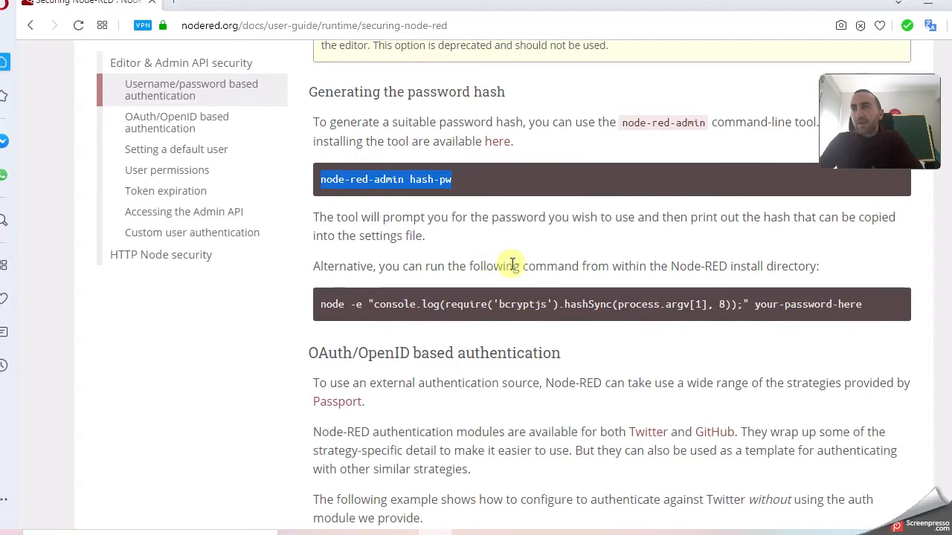
pyautogui.scroll(5, 517, 253)
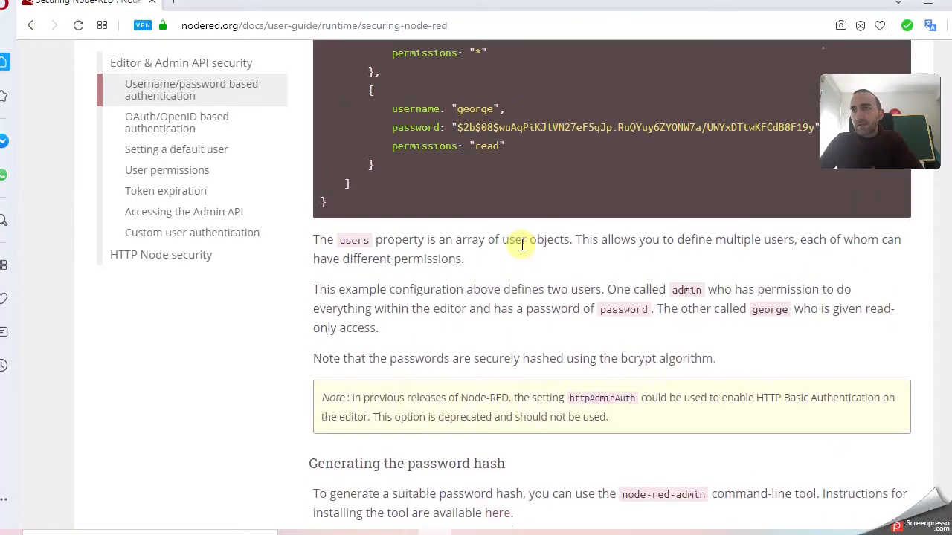
pyautogui.scroll(1, 522, 245)
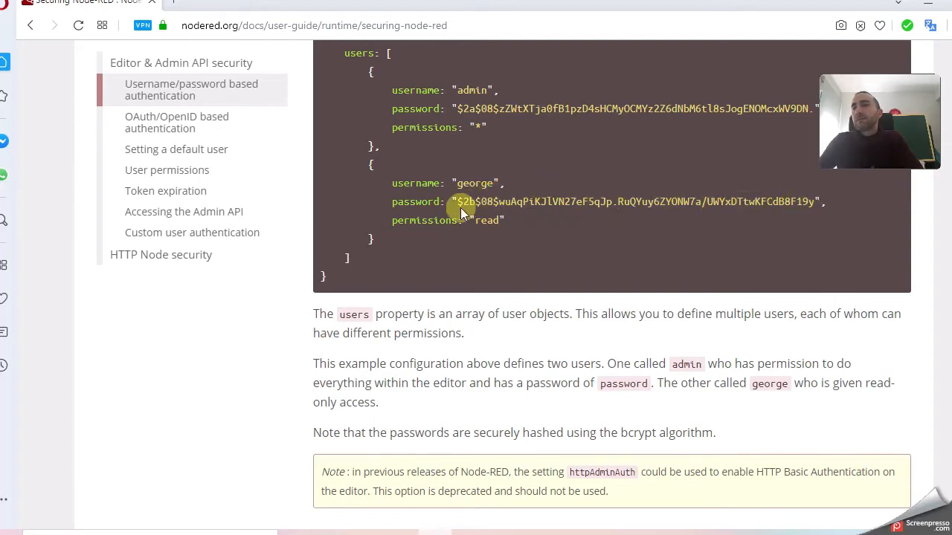
pyautogui.scroll(-1, 448, 254)
pyautogui.scroll(2, 447, 254)
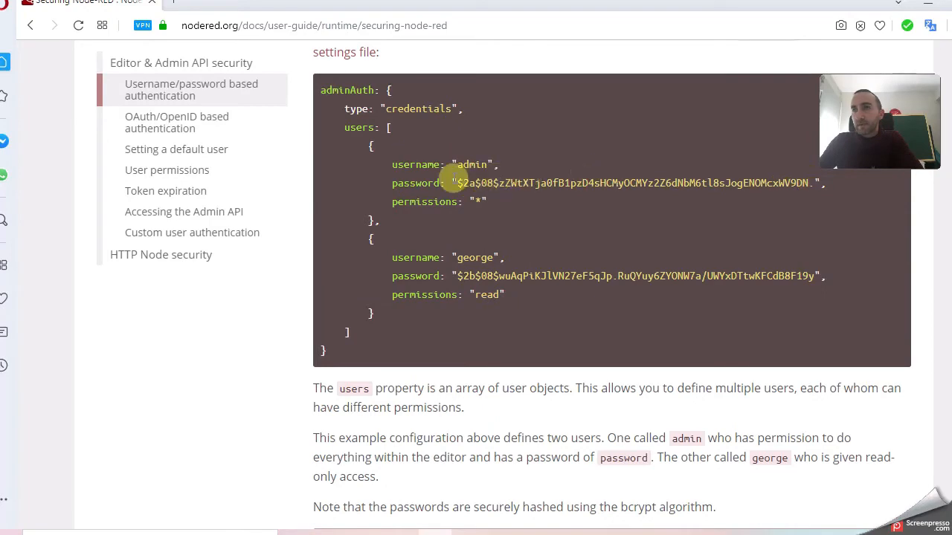
pyautogui.scroll(-6, 472, 268)
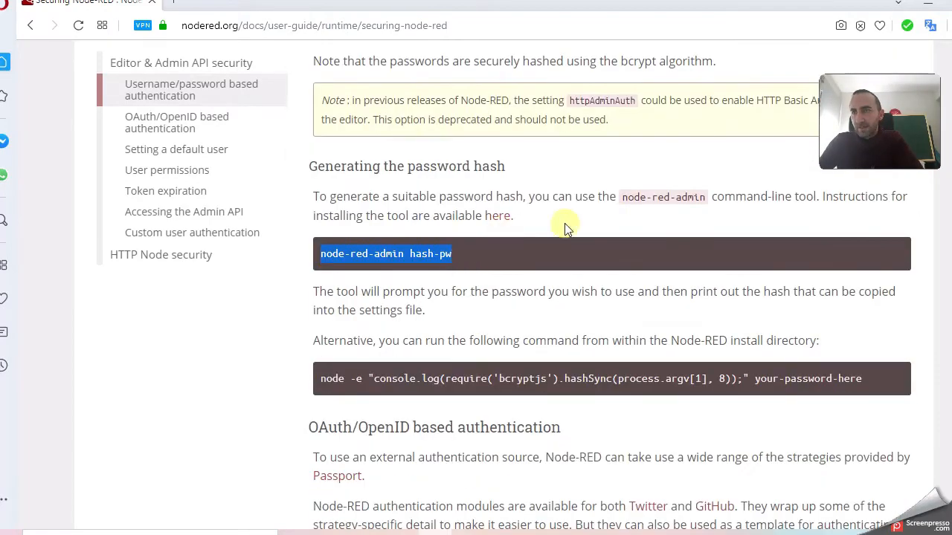
pyautogui.click(534, 214)
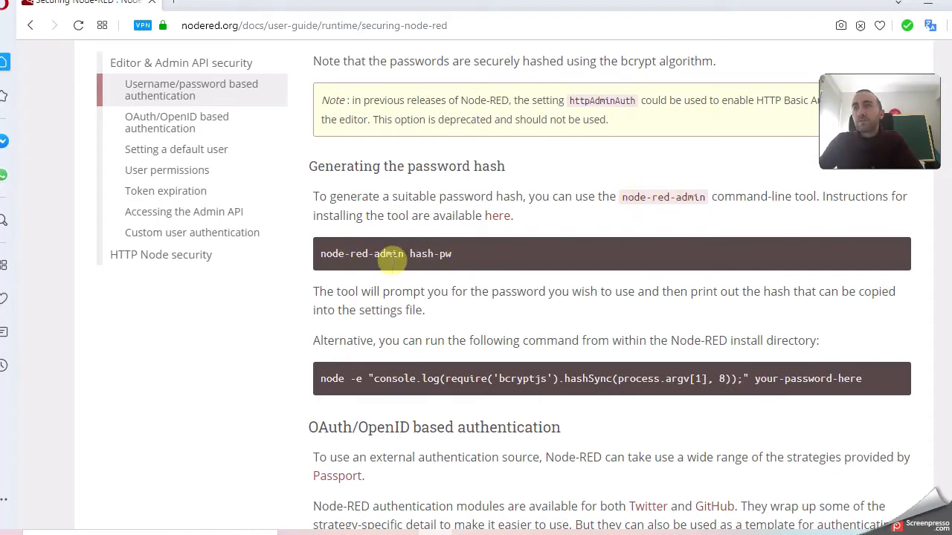
# Scroll back up to the top of the Securing Node-RED page.
pyautogui.scroll(7, 509, 224)
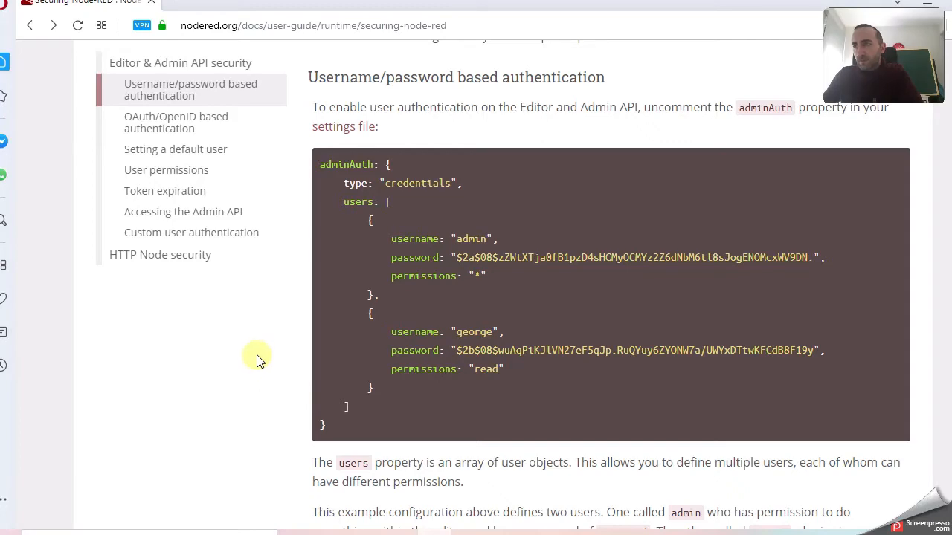
pyautogui.scroll(3, 416, 134)
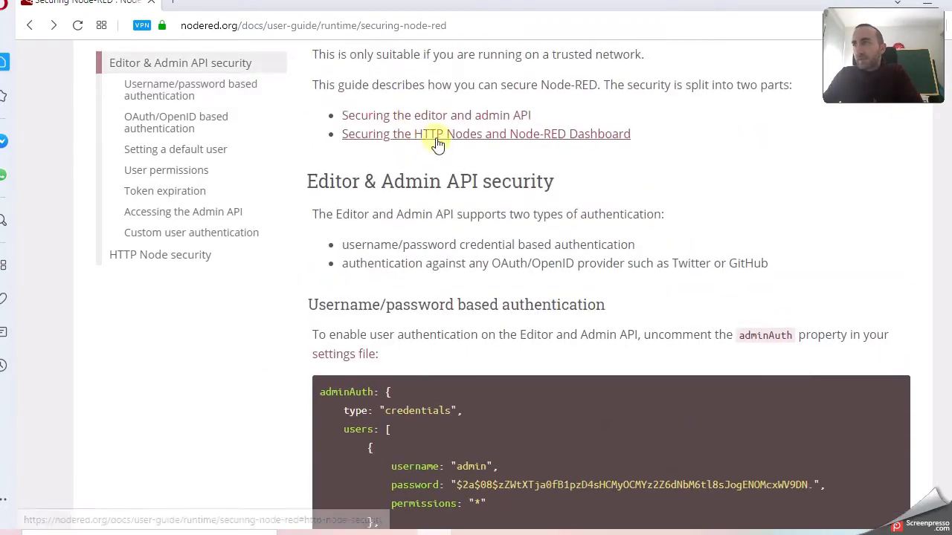
pyautogui.scroll(3, 437, 143)
# Open the Creating your first flow tutorial from the User Guide and scroll to section 2.
pyautogui.click(195, 119)
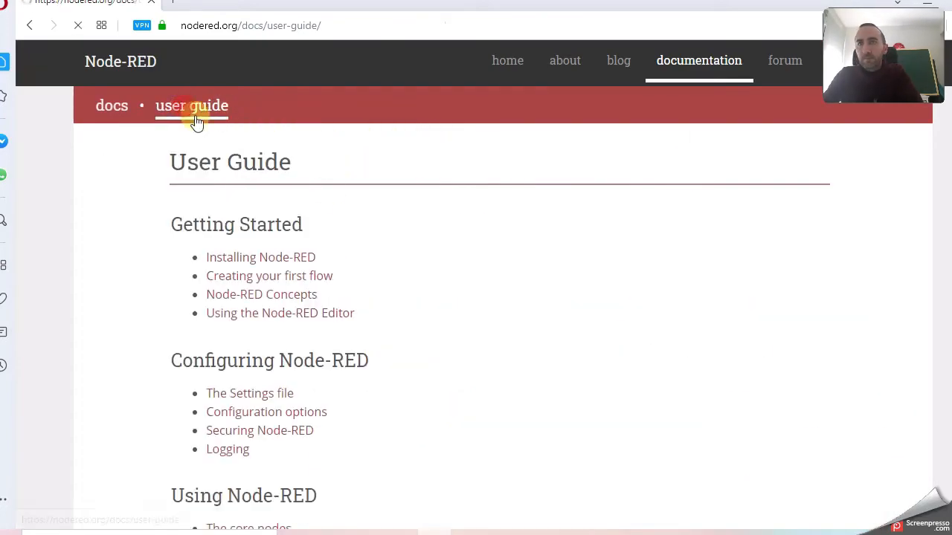
pyautogui.click(262, 281)
pyautogui.scroll(-1, 531, 281)
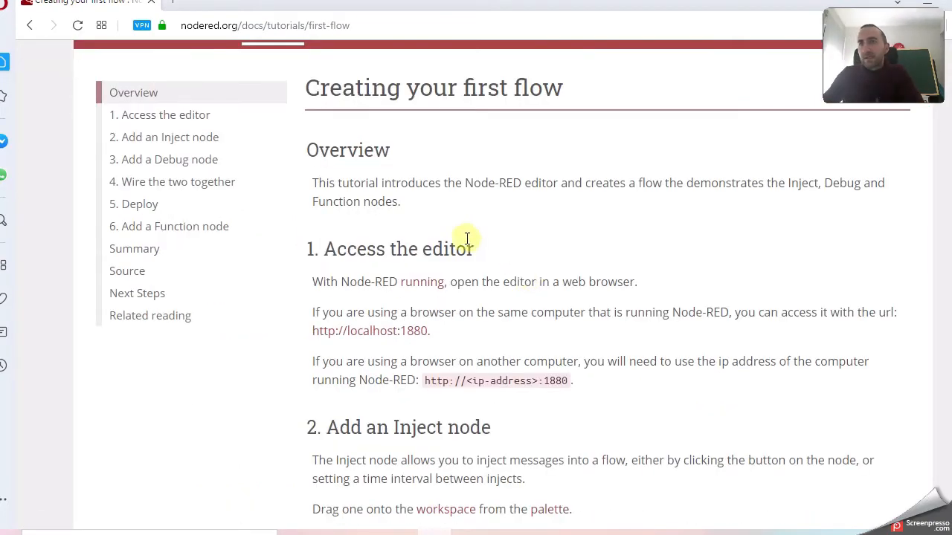
pyautogui.scroll(-4, 463, 243)
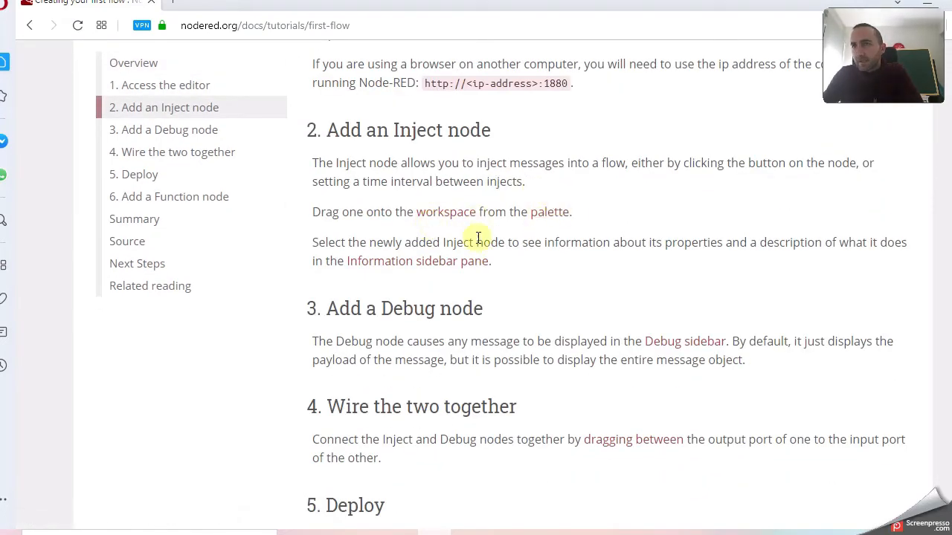
pyautogui.scroll(-2, 499, 249)
pyautogui.scroll(4, 501, 248)
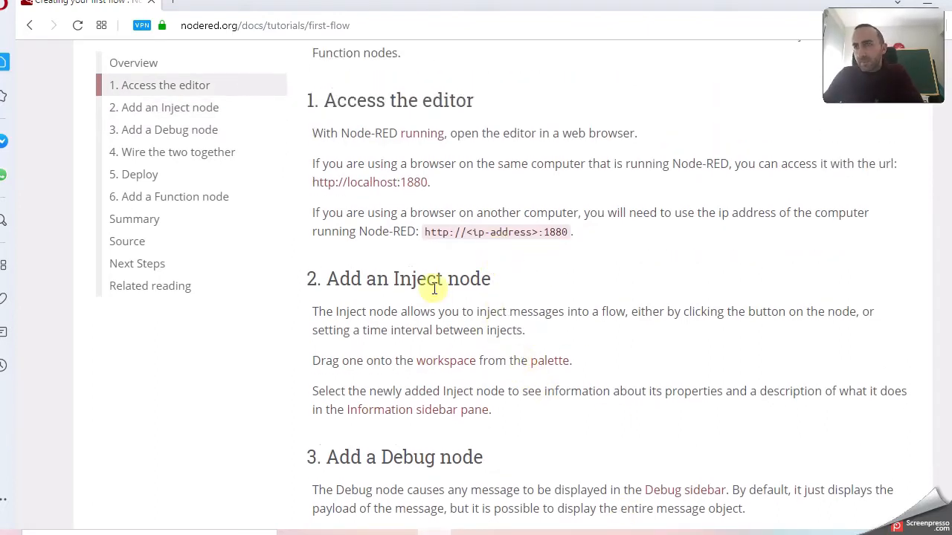
# Highlight 'Inject node' in the step heading and 'messages' in its description.
pyautogui.doubleClick(415, 278)
pyautogui.click(487, 279)
pyautogui.moveTo(497, 278); pyautogui.dragTo(388, 279)
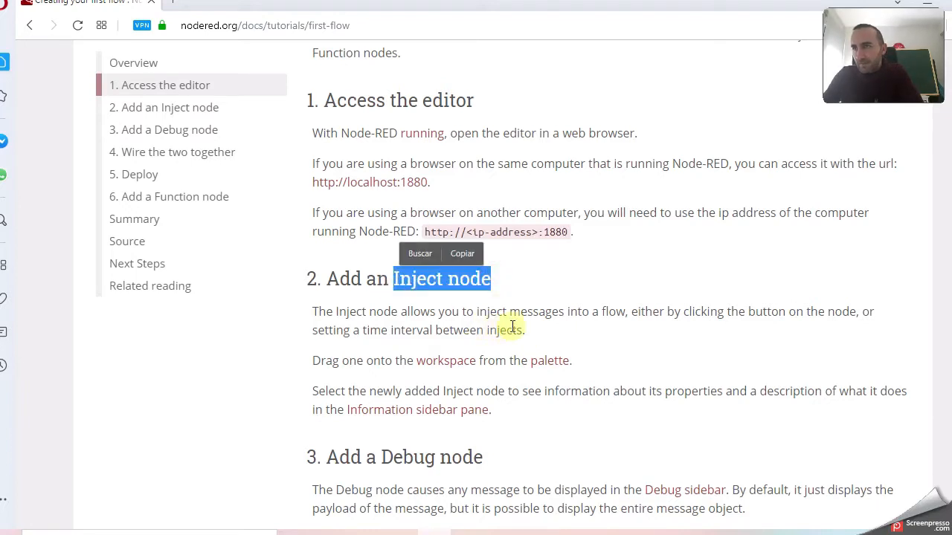
pyautogui.click(537, 311)
pyautogui.doubleClick(538, 312)
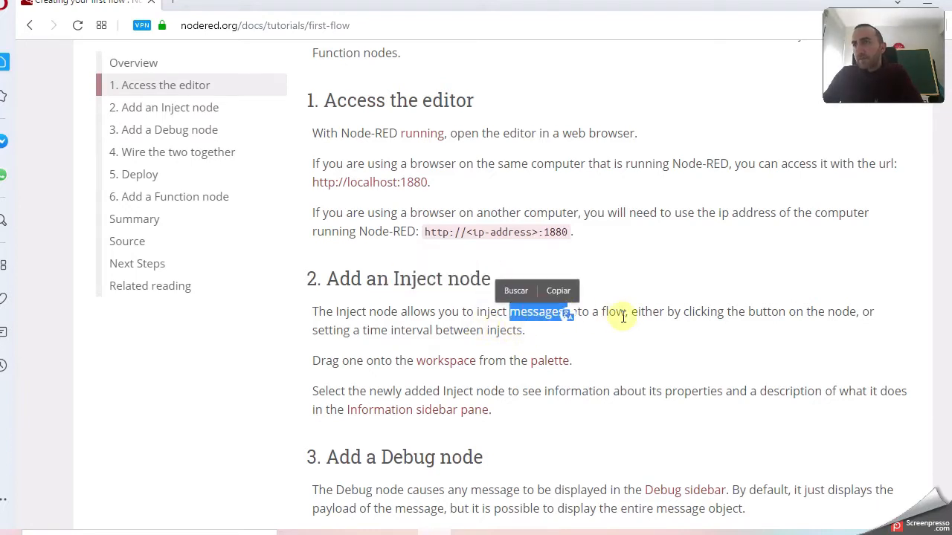
pyautogui.scroll(-1, 520, 334)
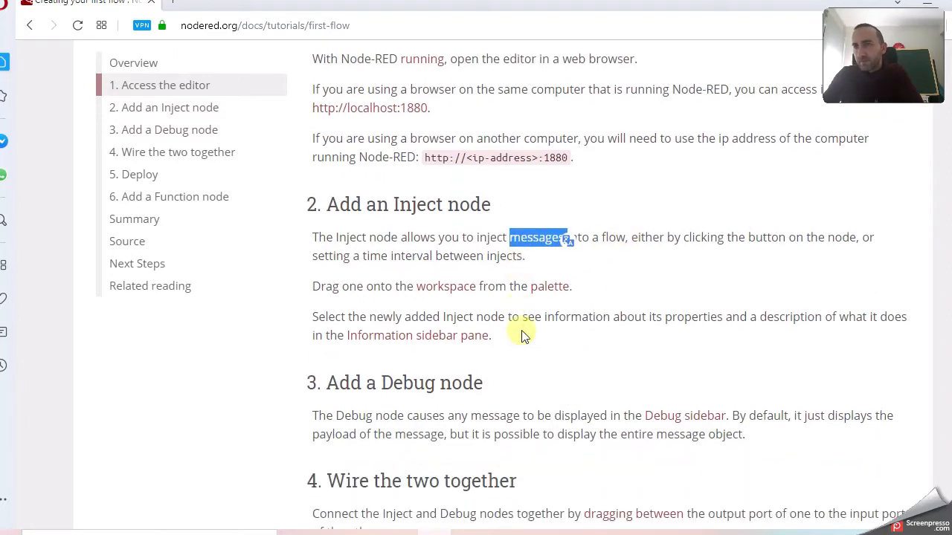
# In the Raspberry Pi VM, place an inject node labelled timestamp on the Flow 2 canvas.
pyautogui.moveTo(699, 532)
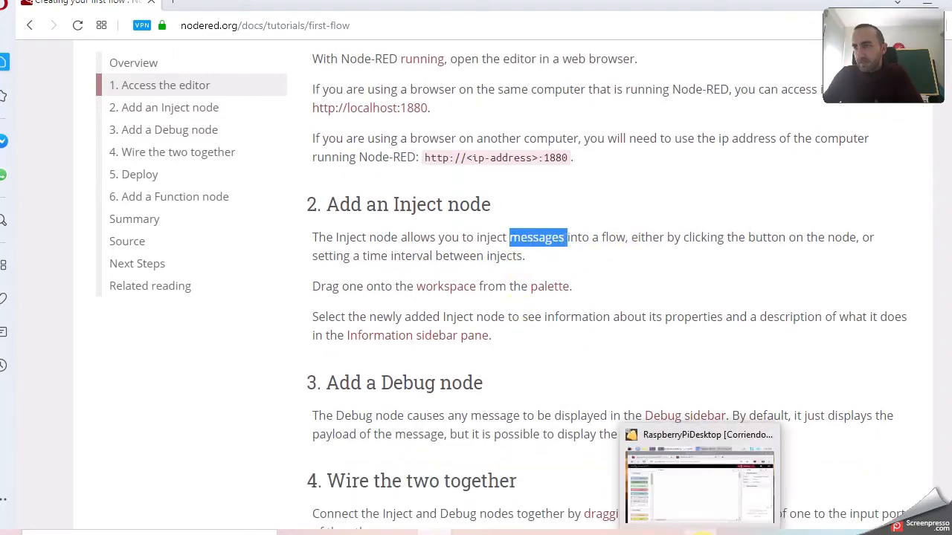
pyautogui.click(699, 480)
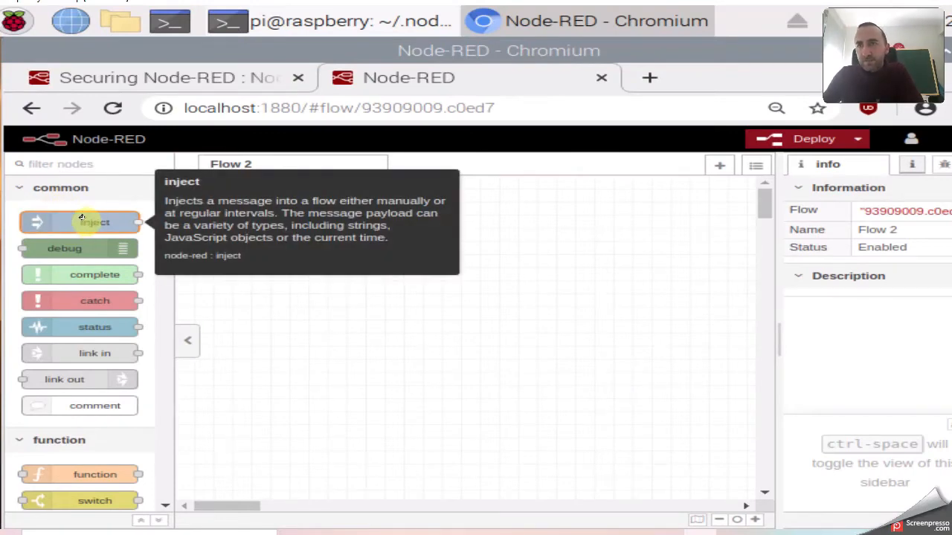
pyautogui.moveTo(82, 217); pyautogui.dragTo(313, 253)
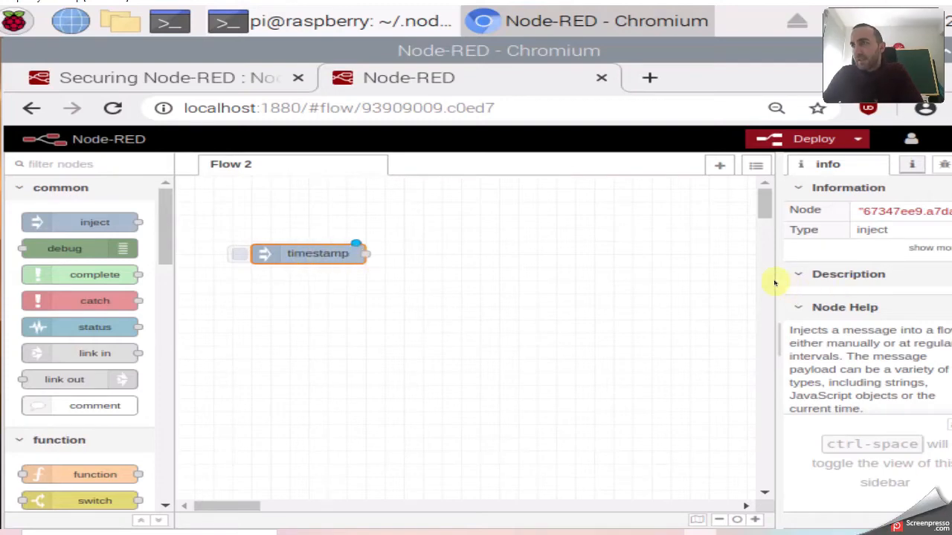
# Widen the info sidebar to read the inject node's help, then open the timestamp node's settings.
pyautogui.moveTo(773, 277); pyautogui.dragTo(637, 286)
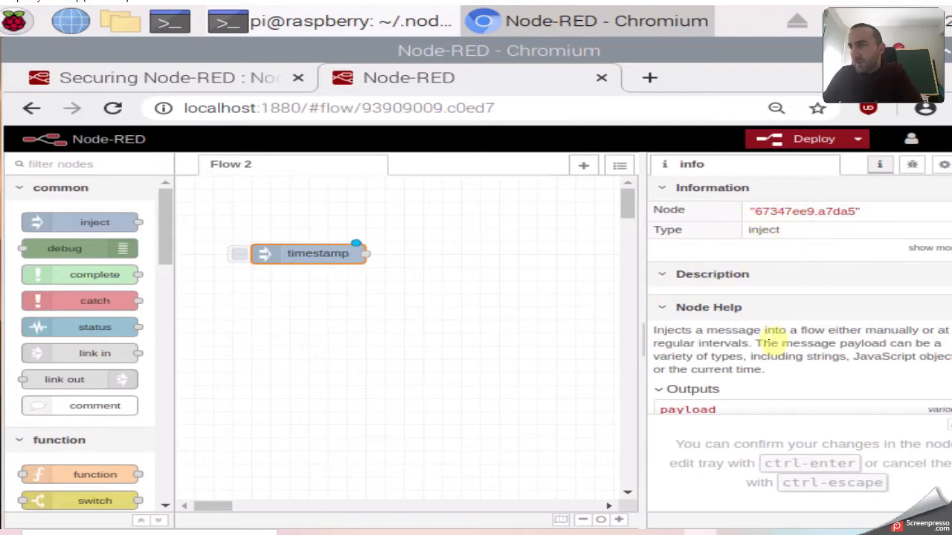
pyautogui.scroll(-4, 800, 298)
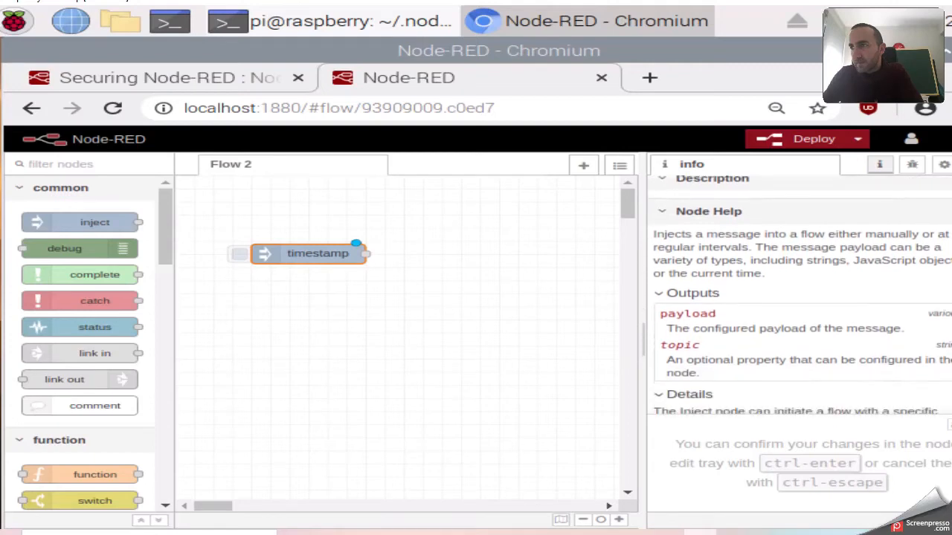
pyautogui.scroll(4, 799, 298)
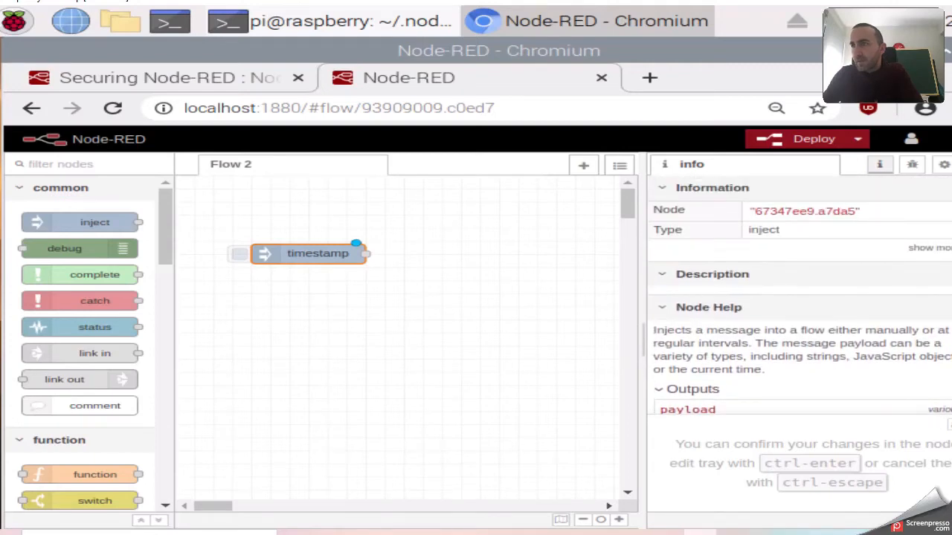
pyautogui.doubleClick(308, 253)
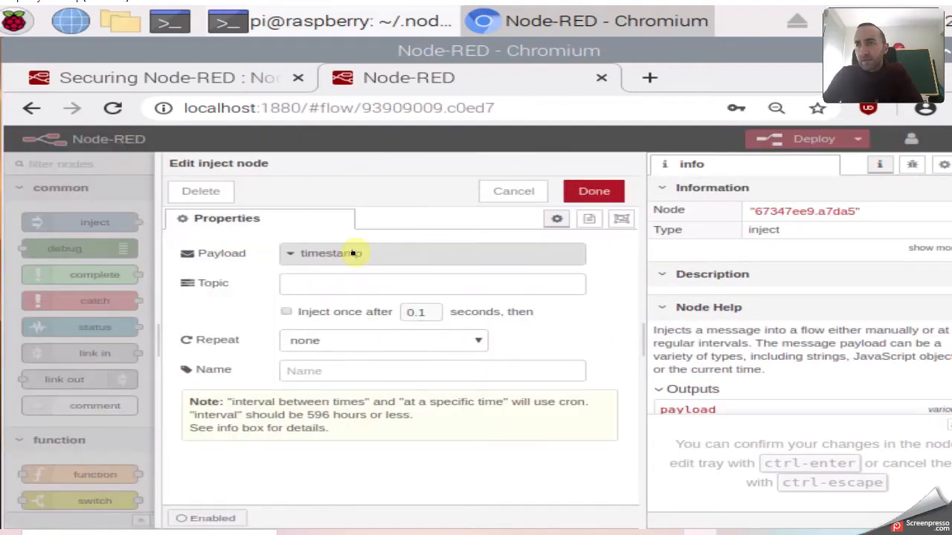
# Set the timestamp inject node to repeat at an interval of 1 second.
pyautogui.click(324, 283)
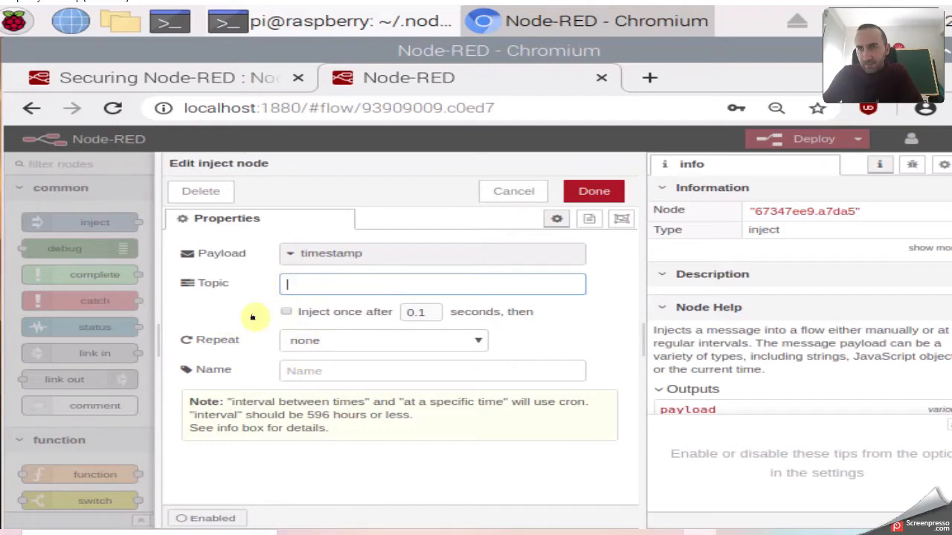
pyautogui.click(296, 369)
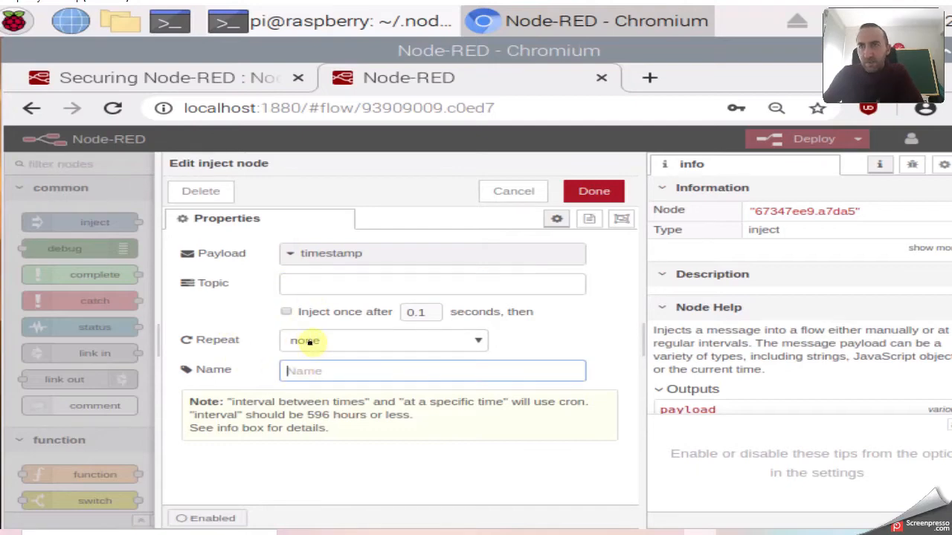
pyautogui.click(326, 341)
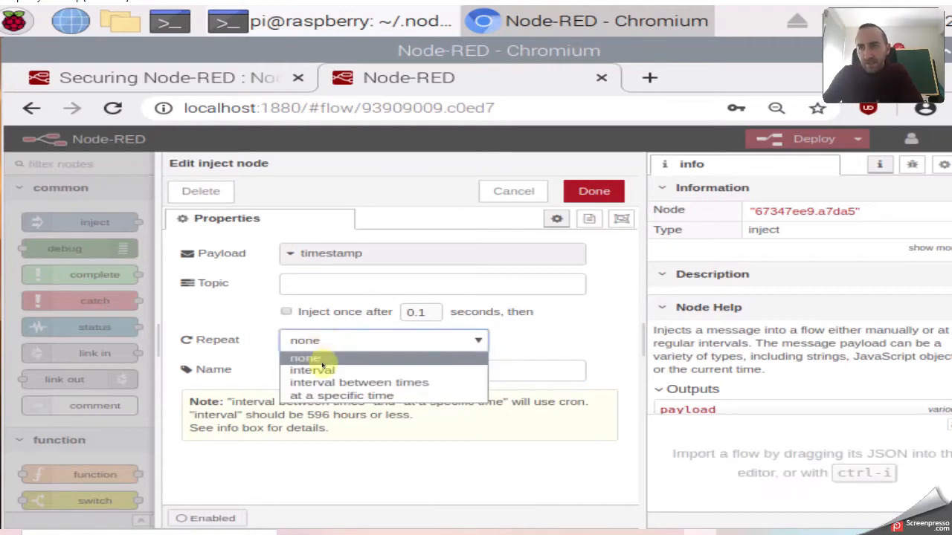
pyautogui.click(318, 371)
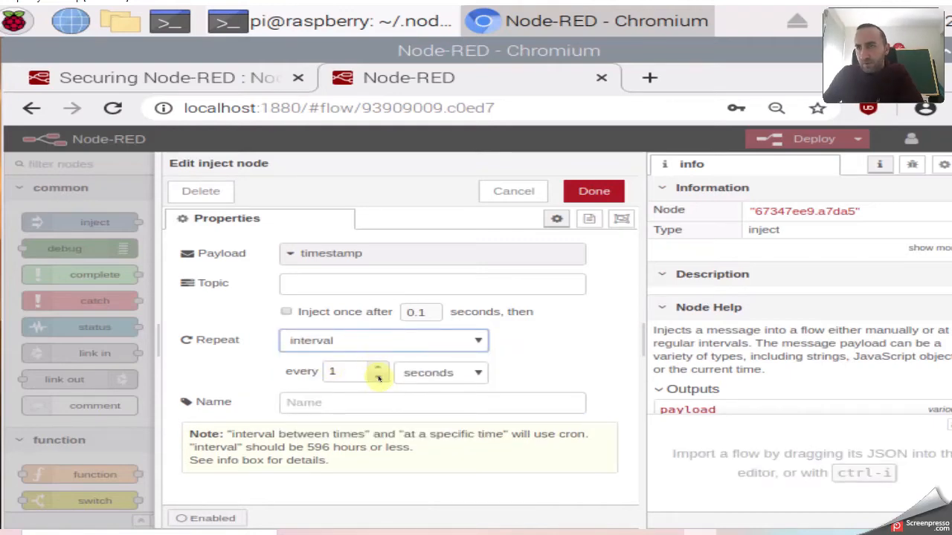
pyautogui.click(447, 374)
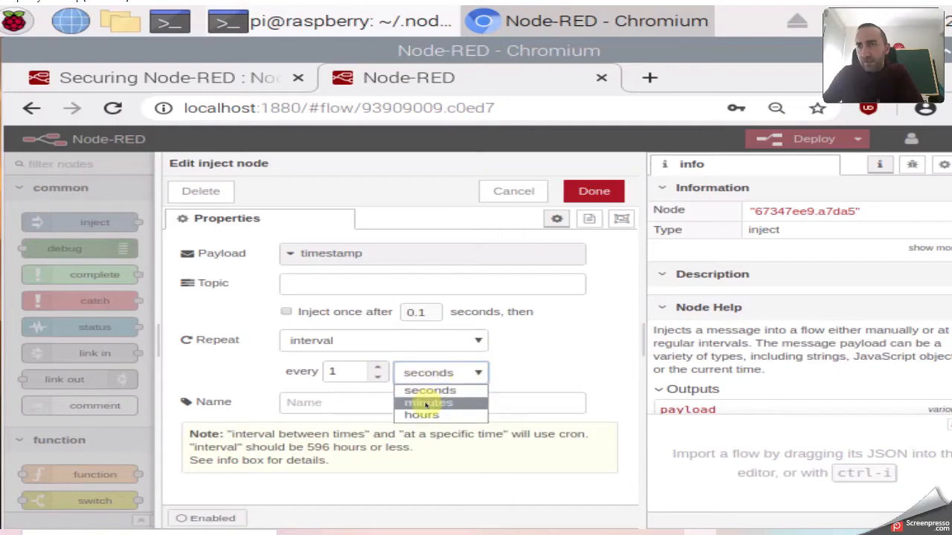
pyautogui.click(253, 360)
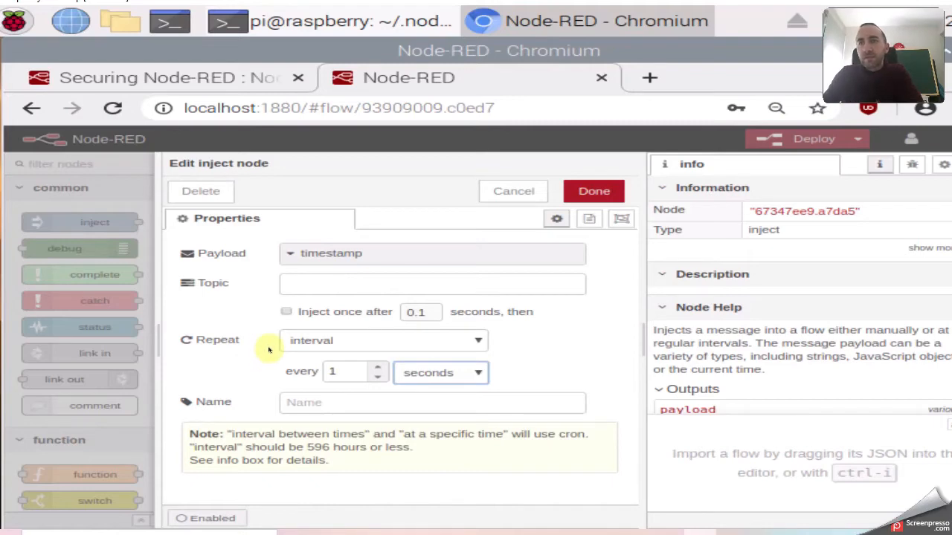
# Keep the timestamp payload, confirm the inject settings, and return to the first-flow tutorial.
pyautogui.click(289, 253)
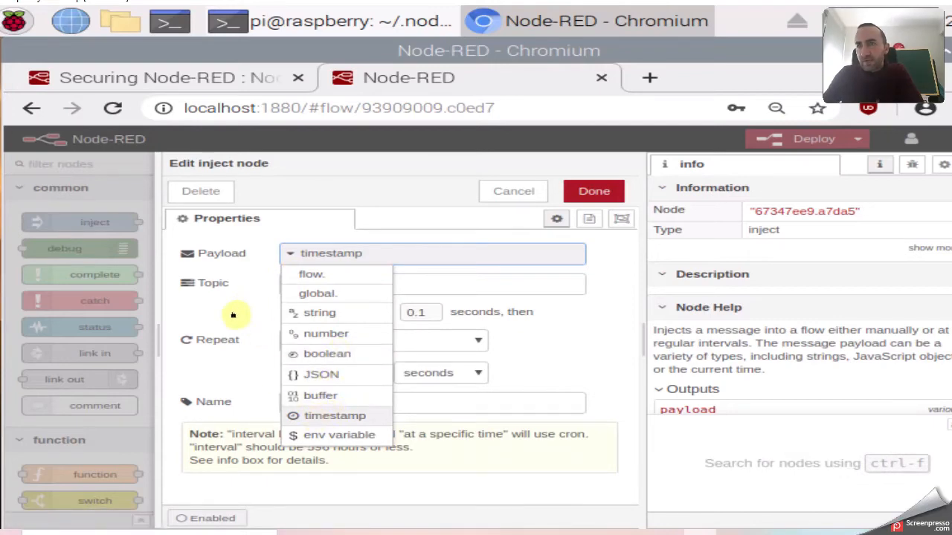
pyautogui.click(269, 313)
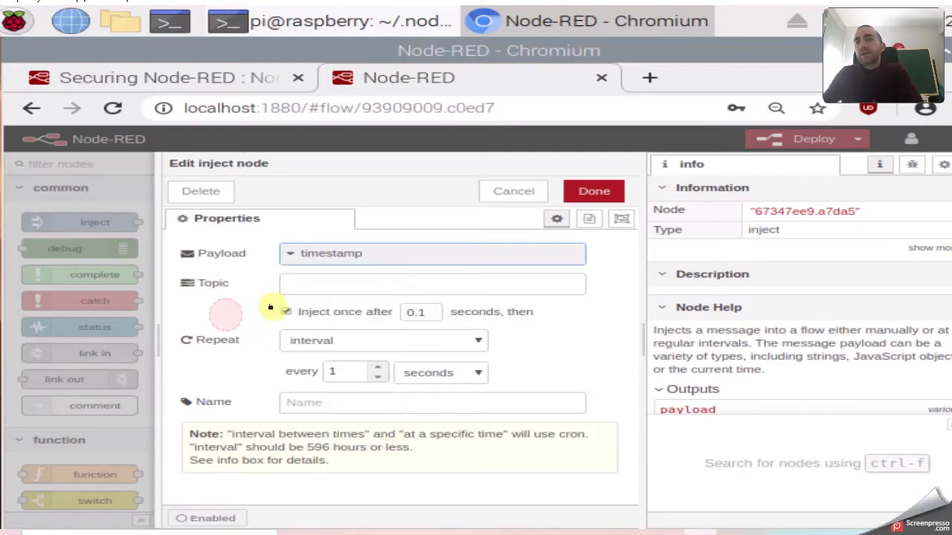
pyautogui.click(594, 191)
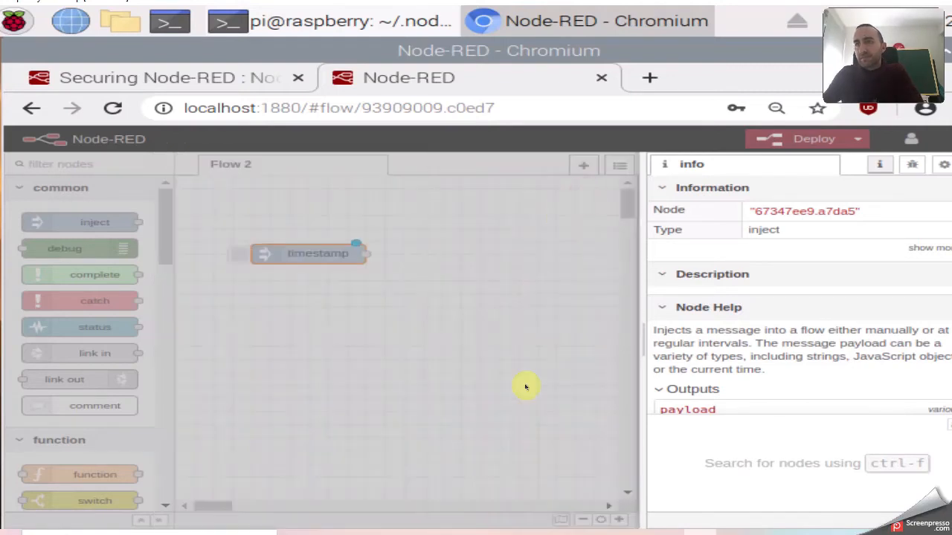
pyautogui.moveTo(436, 531)
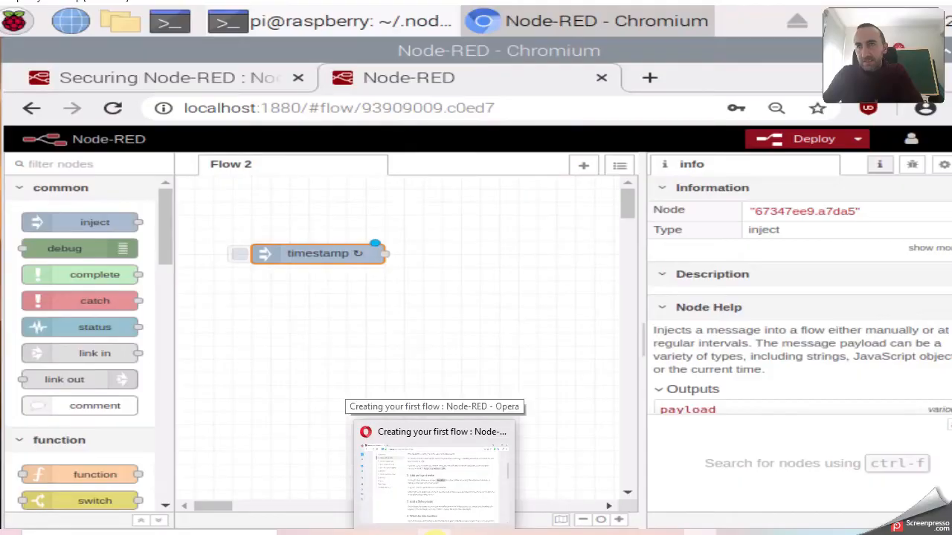
pyautogui.click(443, 468)
# Place a msg.payload debug node to the right of the timestamp node on Flow 2.
pyautogui.scroll(-3, 439, 342)
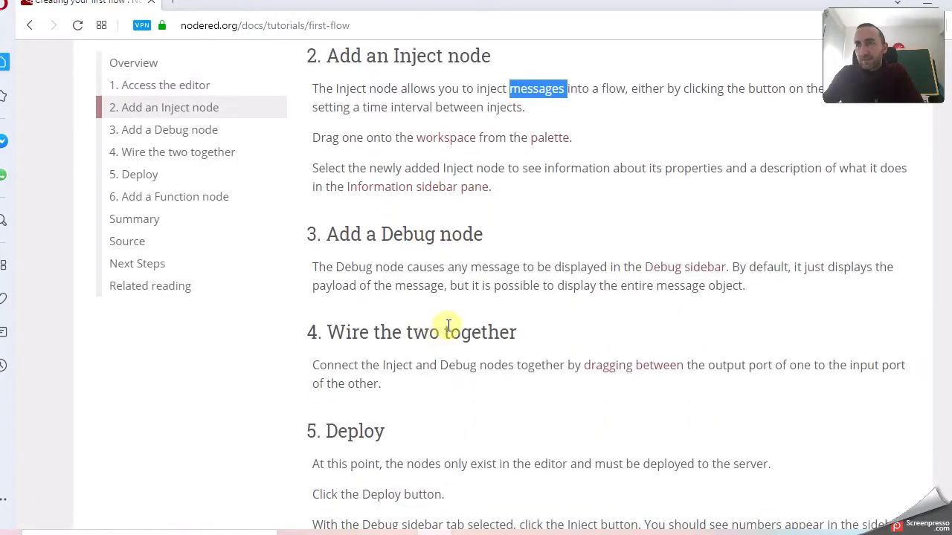
pyautogui.scroll(-1, 490, 312)
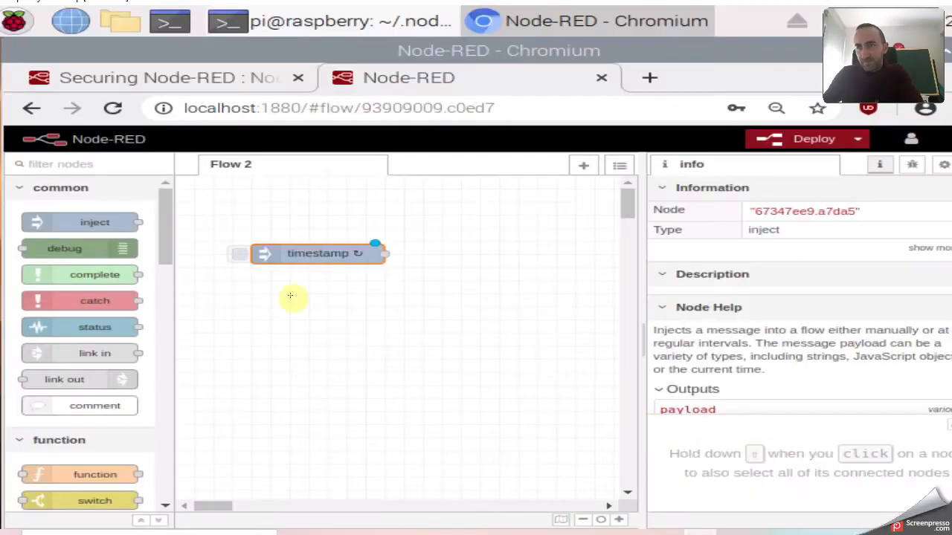
pyautogui.moveTo(134, 250); pyautogui.dragTo(531, 277)
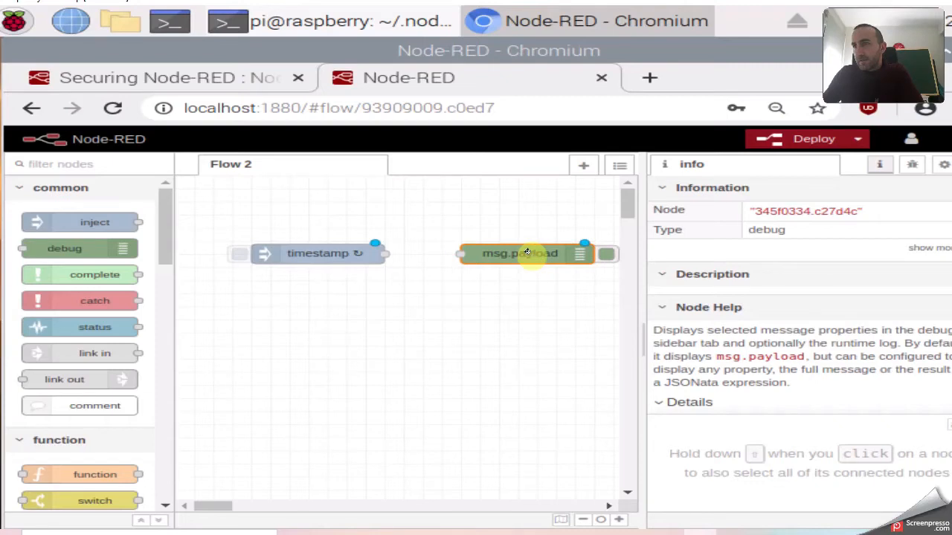
# Check the debug sidebar, go back to the info view, and add a new empty Flow 1.
pyautogui.click(912, 167)
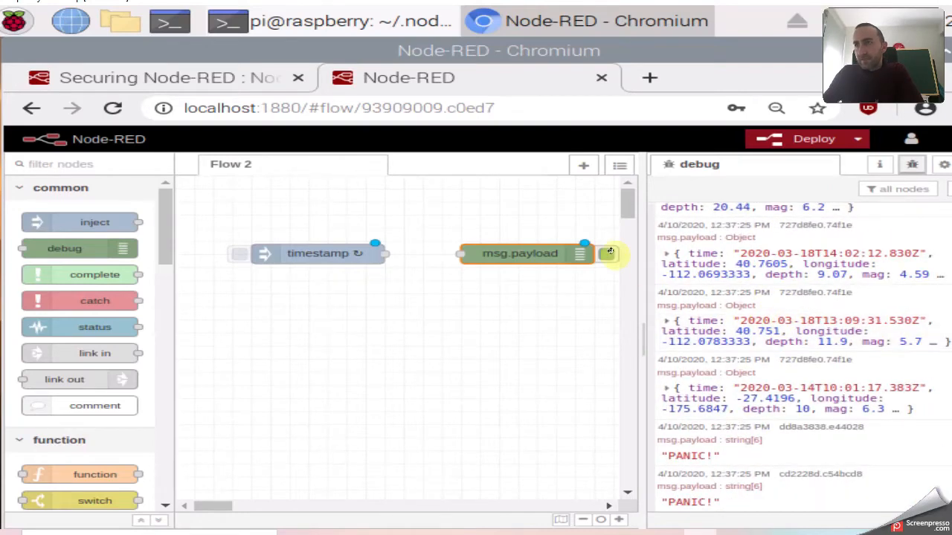
pyautogui.click(879, 164)
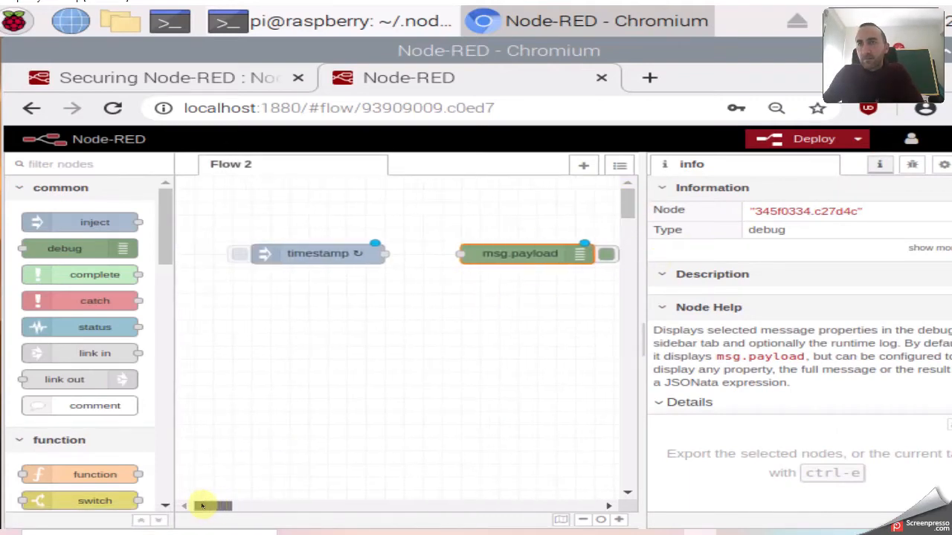
pyautogui.click(584, 165)
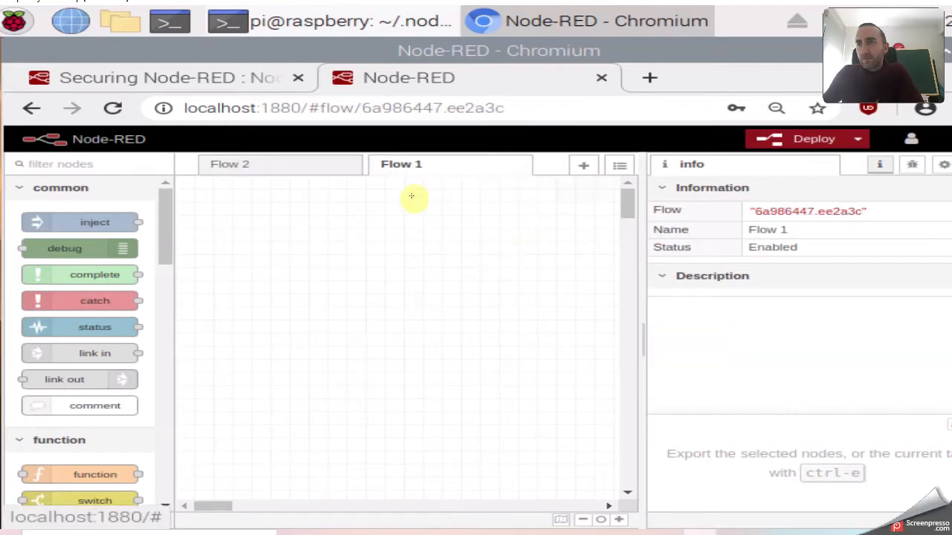
# Drop a timestamp inject node and a msg.payload debug node onto Flow 1, consulting the tutorial.
pyautogui.moveTo(96, 221); pyautogui.dragTo(290, 264)
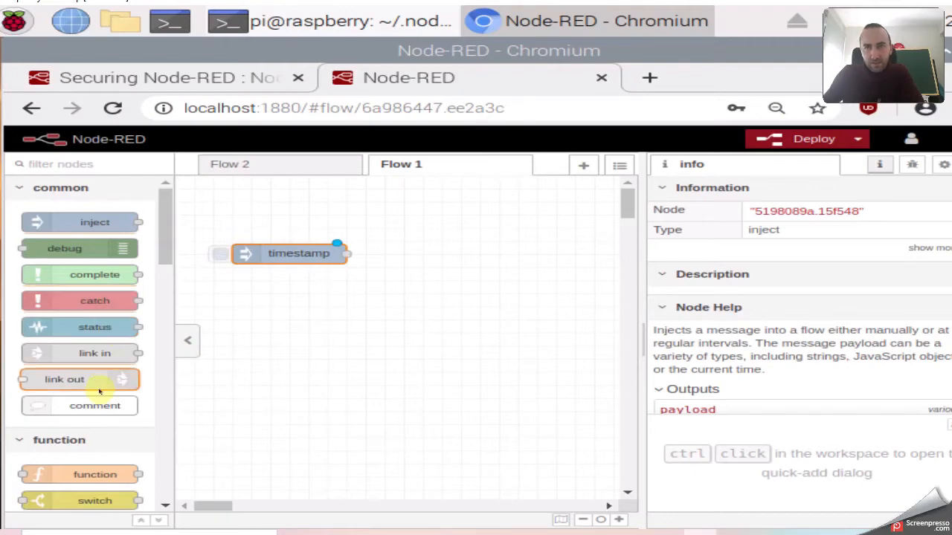
pyautogui.moveTo(84, 250); pyautogui.dragTo(539, 263)
pyautogui.click(439, 532)
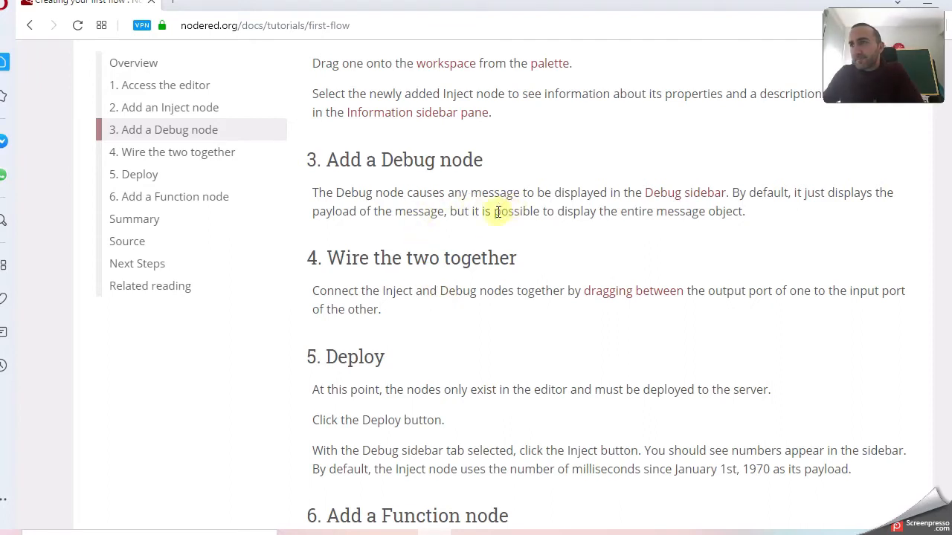
pyautogui.scroll(-1, 454, 223)
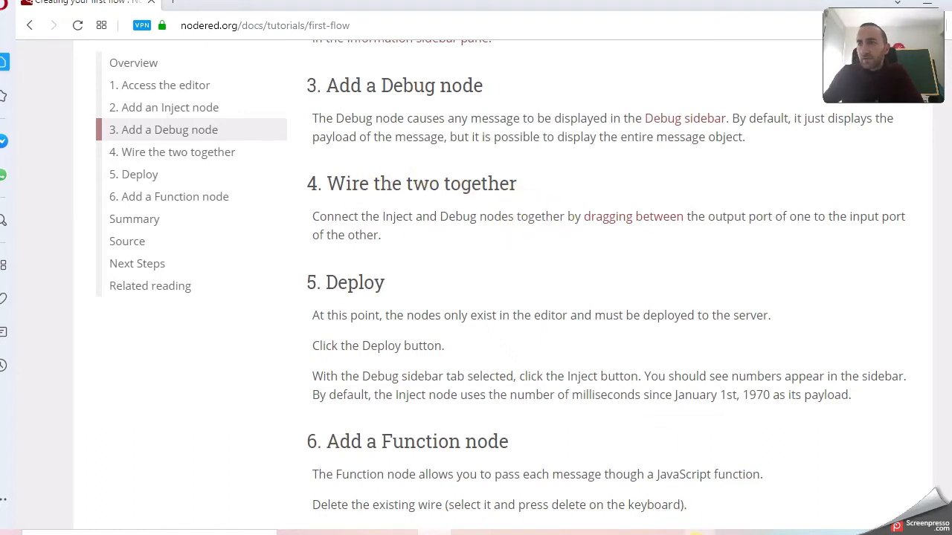
pyautogui.click(701, 532)
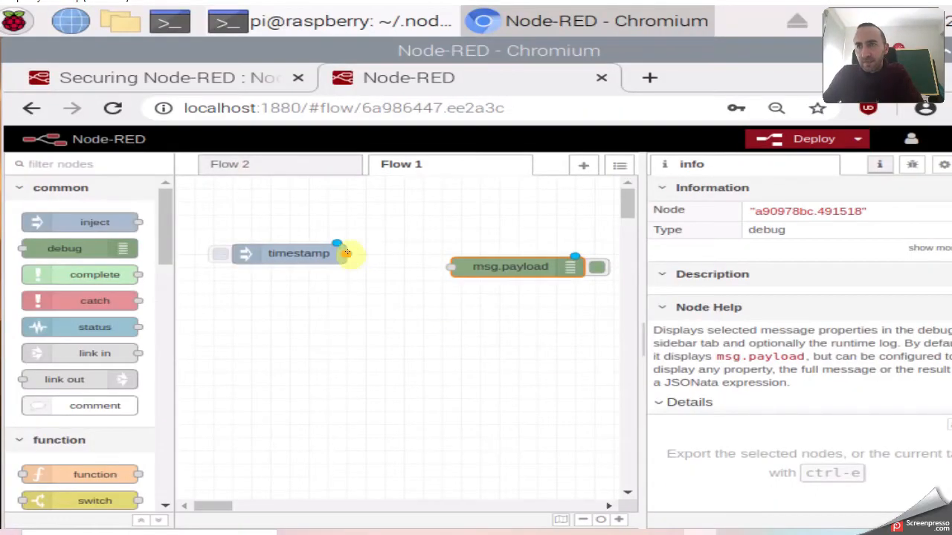
# Wire timestamp to msg.payload, clear the old debug messages, and deploy Flow 1.
pyautogui.moveTo(348, 254); pyautogui.dragTo(450, 267)
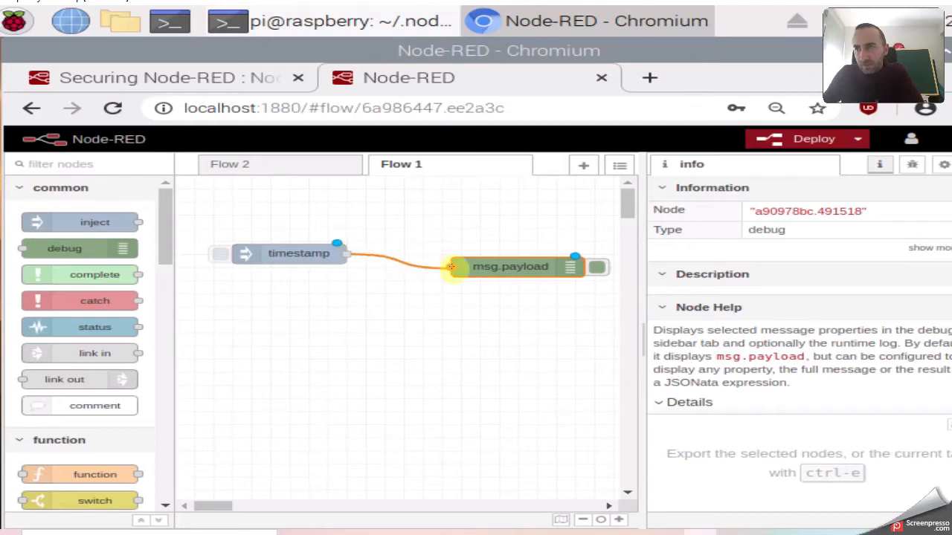
pyautogui.click(423, 327)
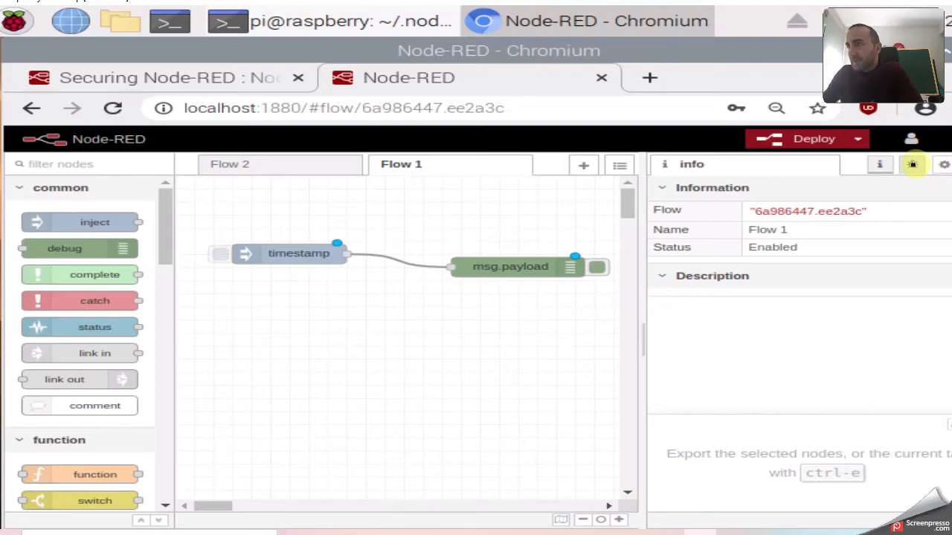
pyautogui.click(911, 163)
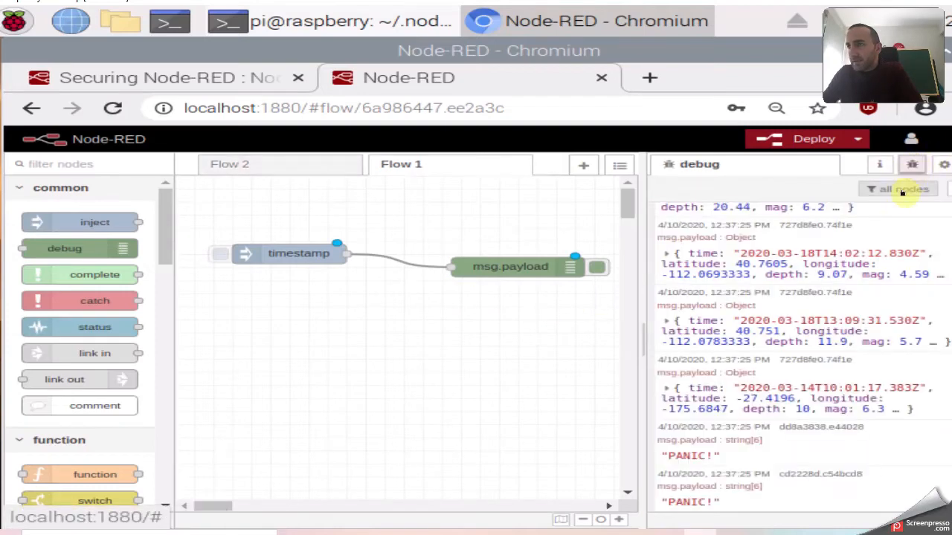
pyautogui.click(943, 189)
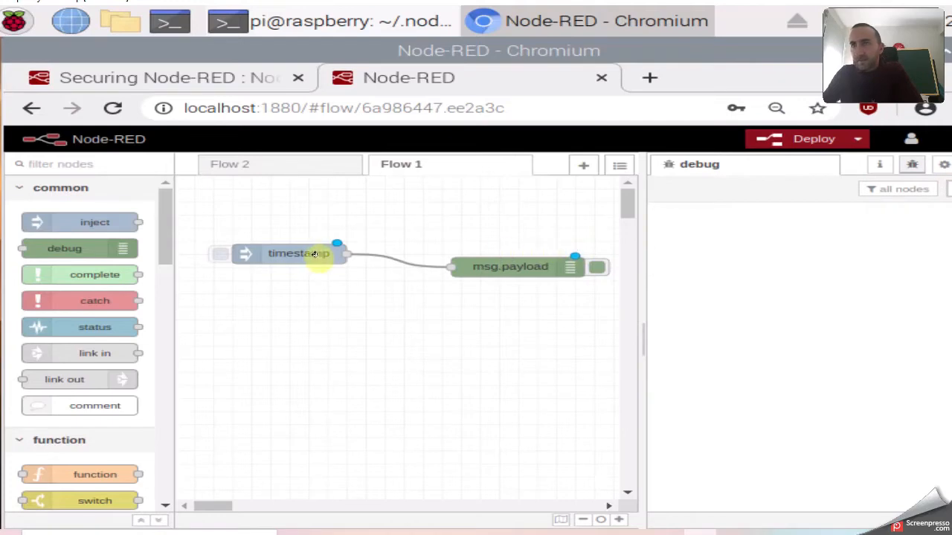
pyautogui.click(794, 145)
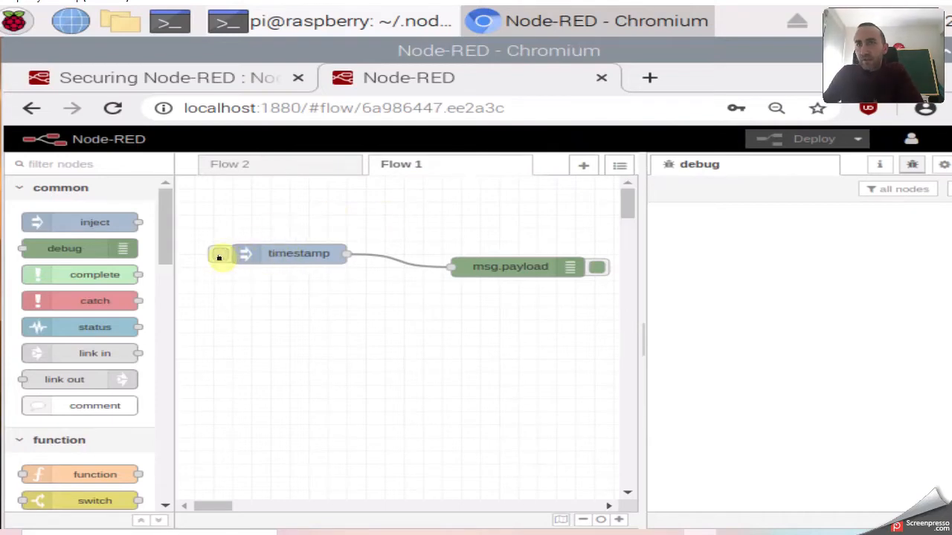
# Inject two timestamps into the deployed flow, selecting the msg.payload debug node between them.
pyautogui.click(220, 256)
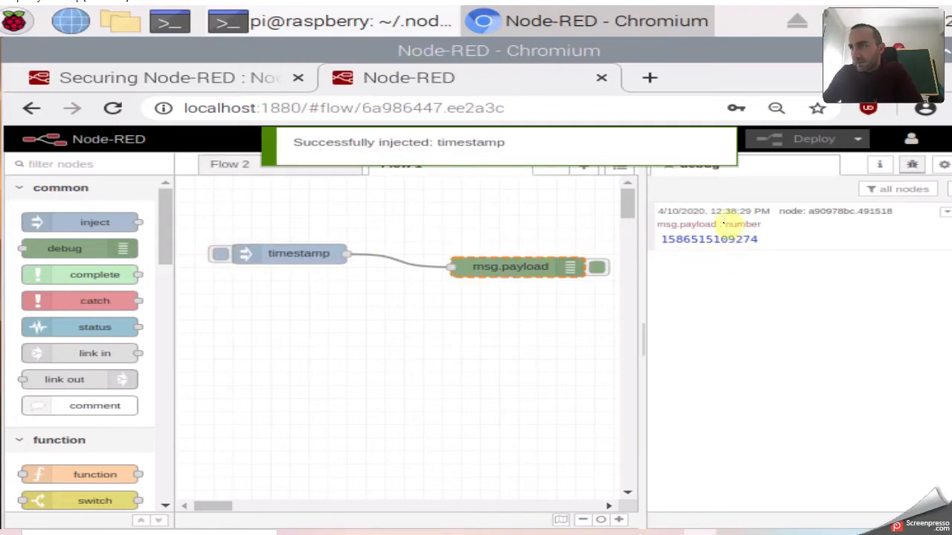
pyautogui.click(524, 267)
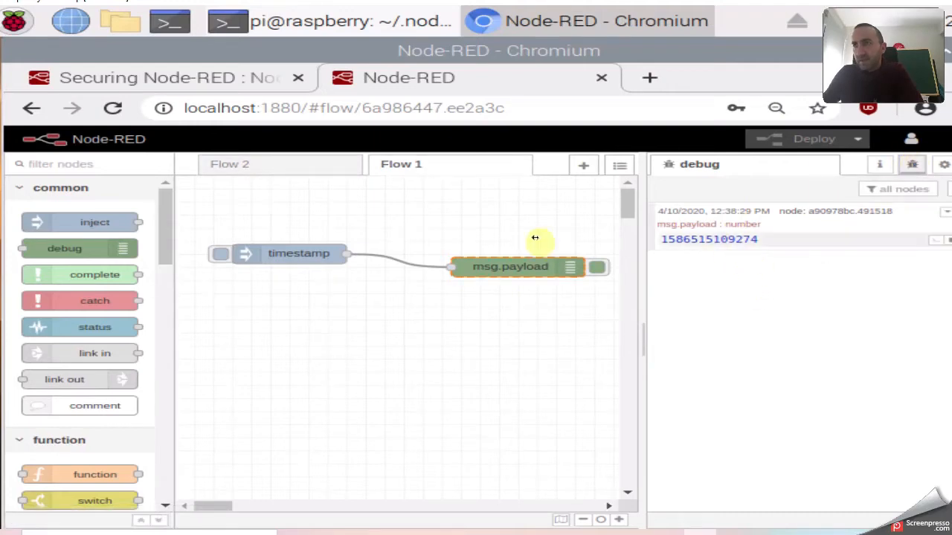
pyautogui.click(219, 256)
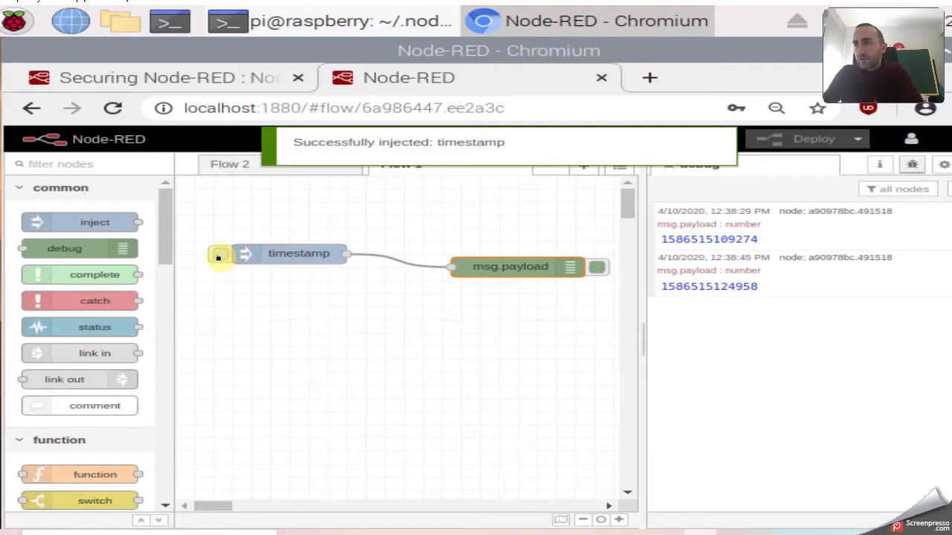
pyautogui.click(293, 254)
pyautogui.doubleClick(293, 255)
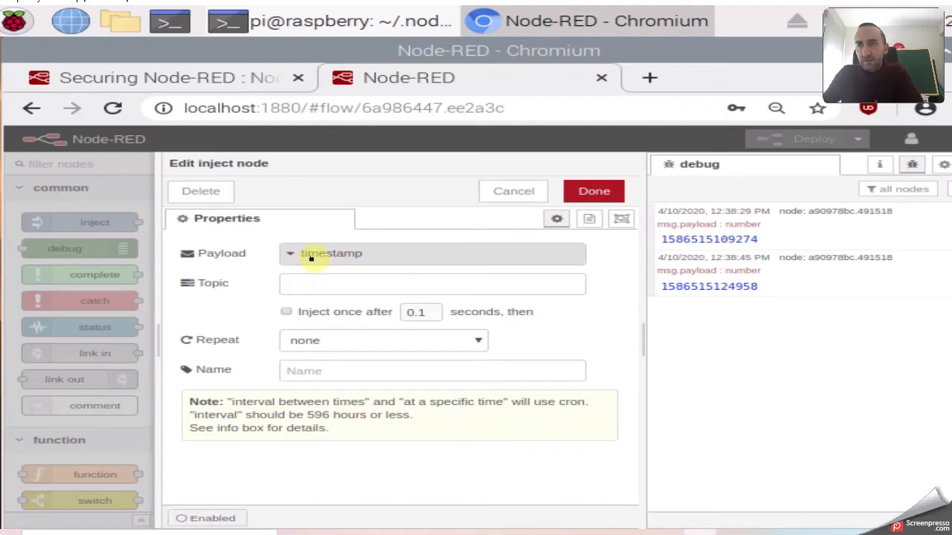
pyautogui.click(593, 191)
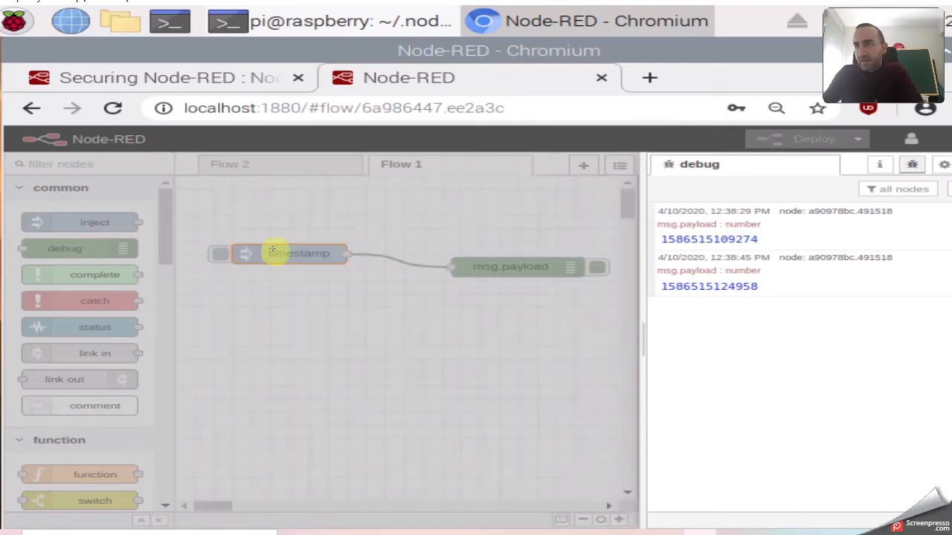
pyautogui.click(220, 256)
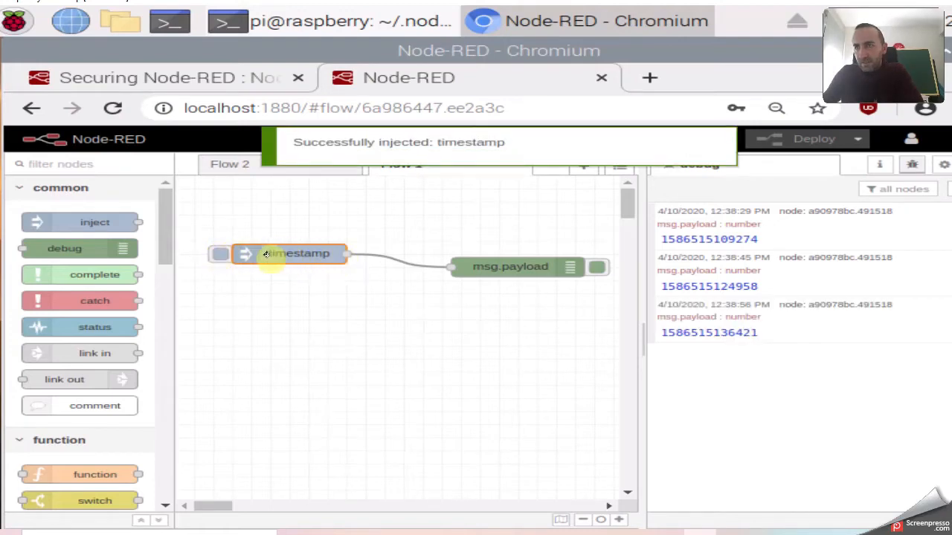
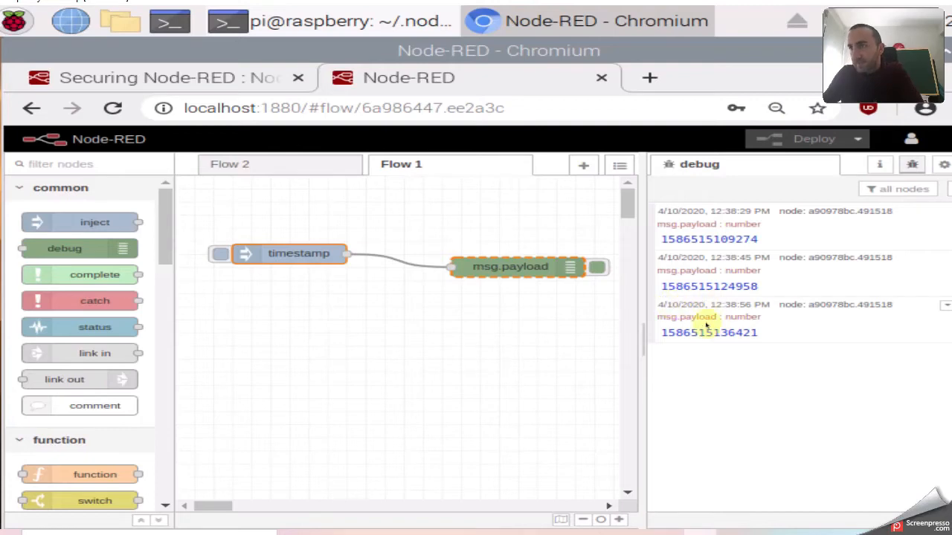
# Set the inject node's payload to an empty string and its topic to hola.
pyautogui.doubleClick(298, 255)
pyautogui.click(291, 253)
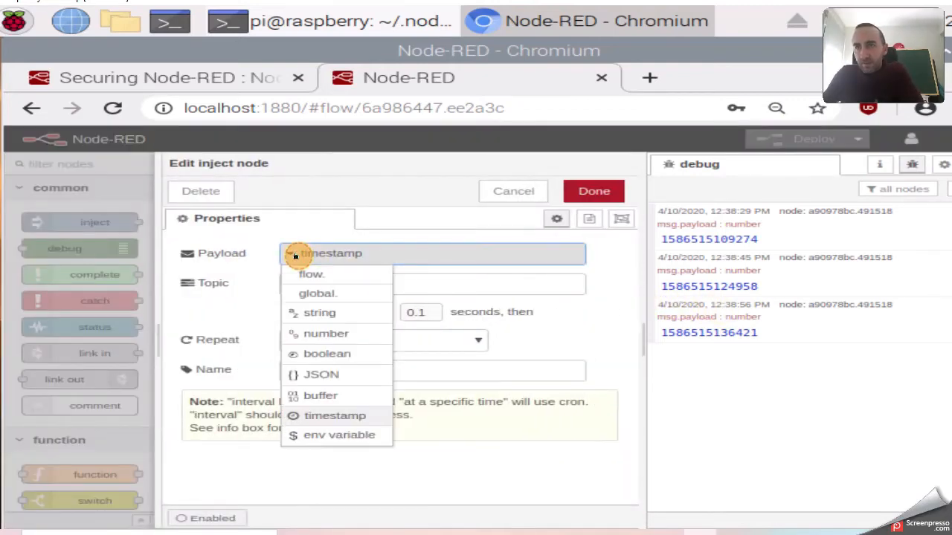
pyautogui.click(318, 311)
pyautogui.click(333, 284)
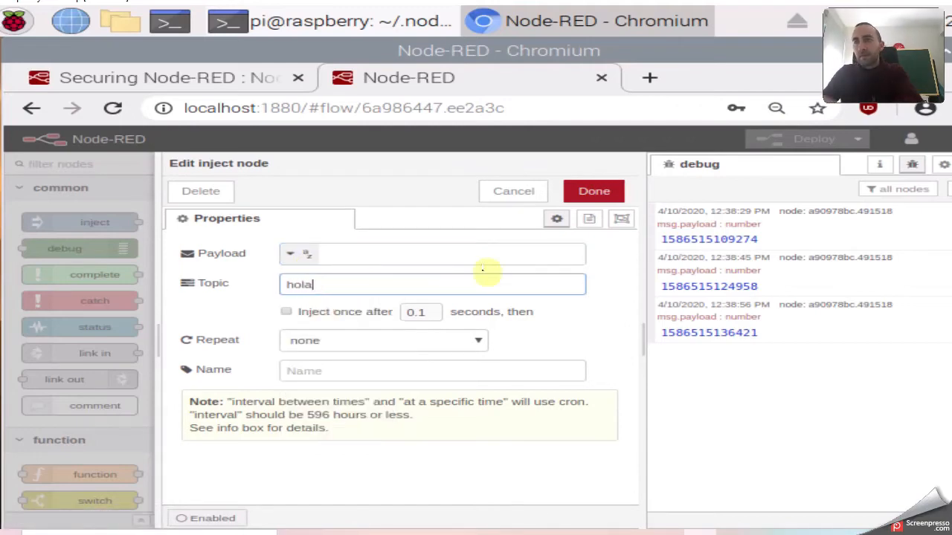
pyautogui.click(585, 192)
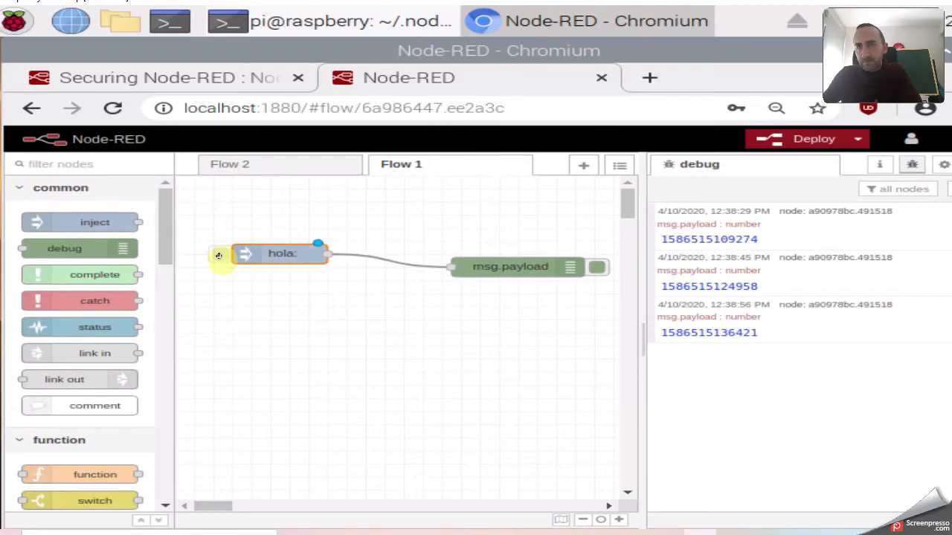
# Deploy the flow and inject a hola message, marking its topic in the debug panel.
pyautogui.click(219, 254)
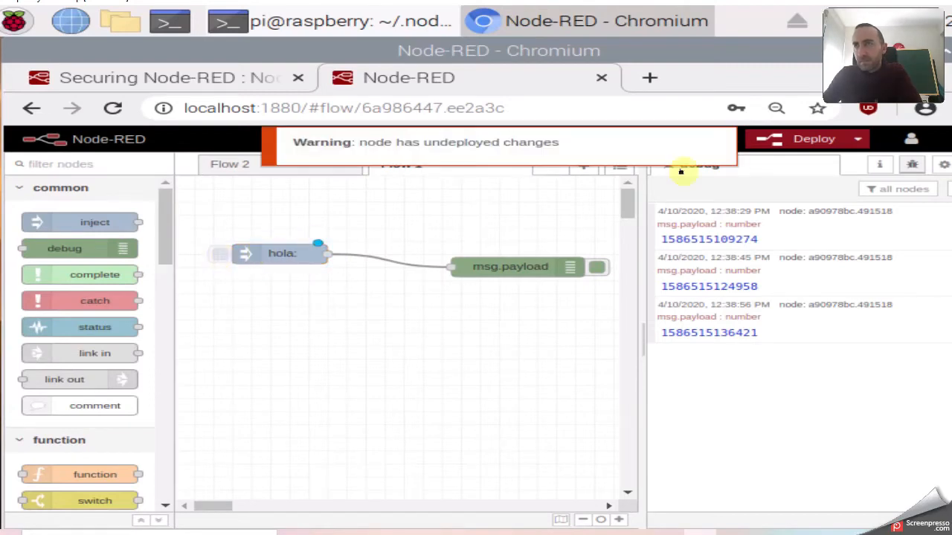
pyautogui.click(803, 139)
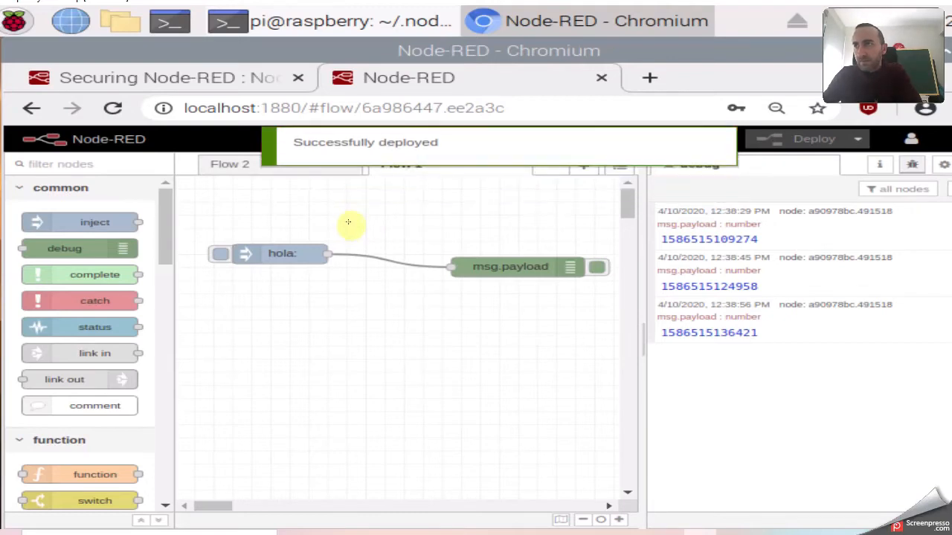
pyautogui.click(217, 256)
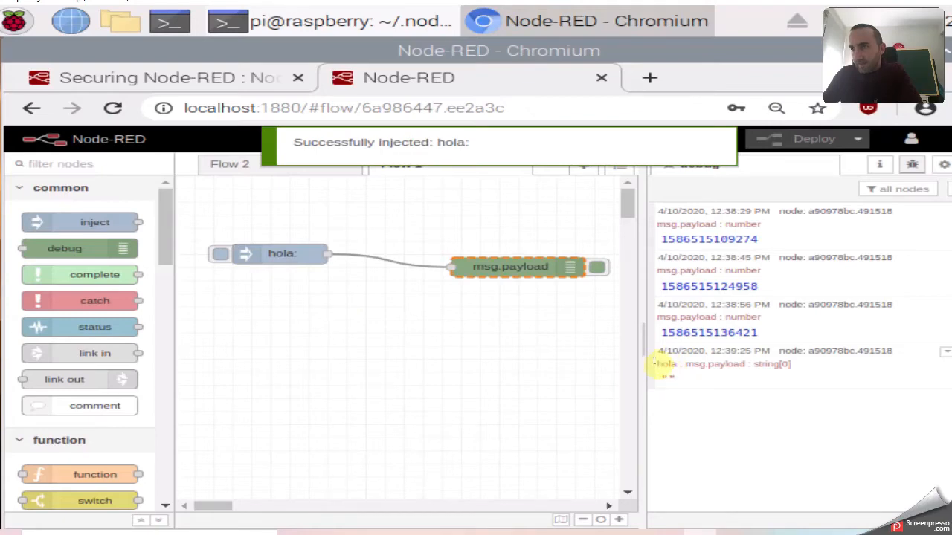
pyautogui.doubleClick(664, 363)
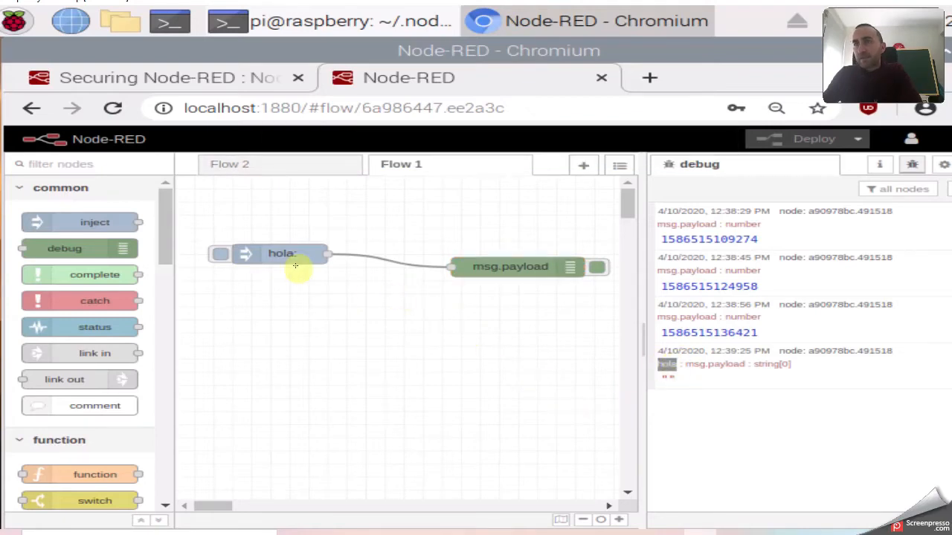
# Give the hola inject node an interval Repeat of 5 seconds, then clear the debug log.
pyautogui.doubleClick(271, 253)
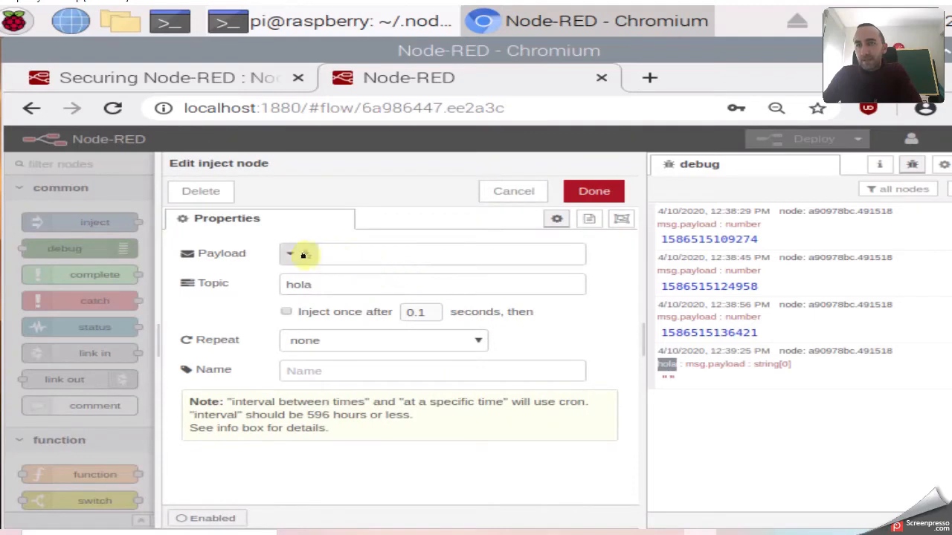
pyautogui.click(289, 253)
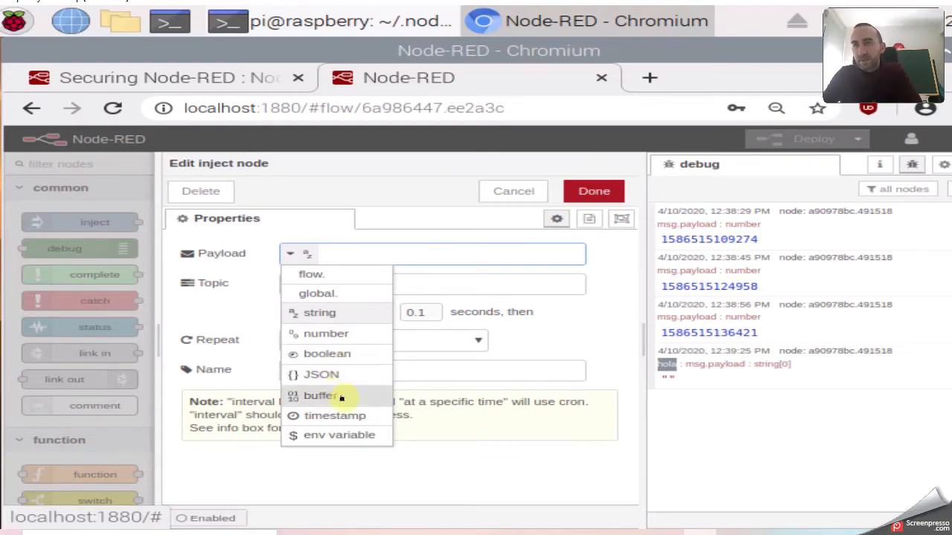
pyautogui.click(208, 302)
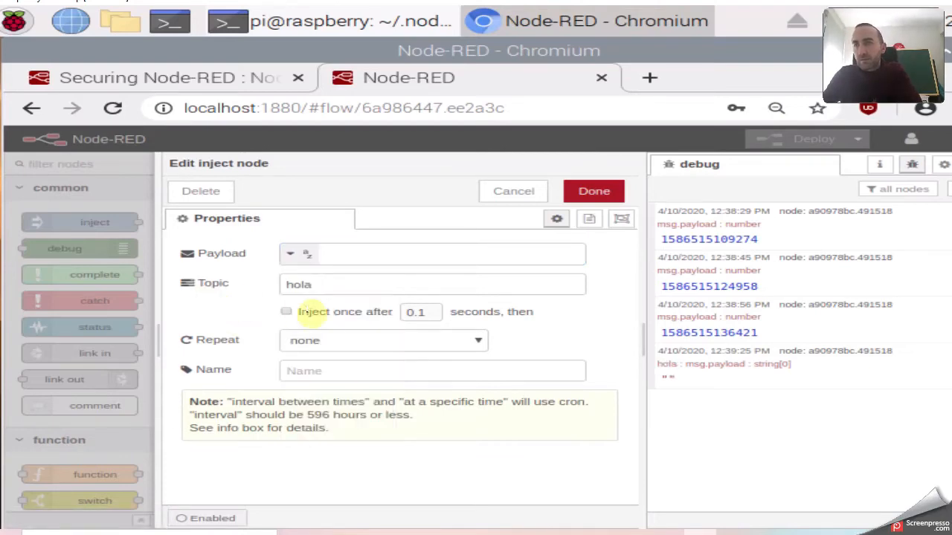
pyautogui.click(342, 342)
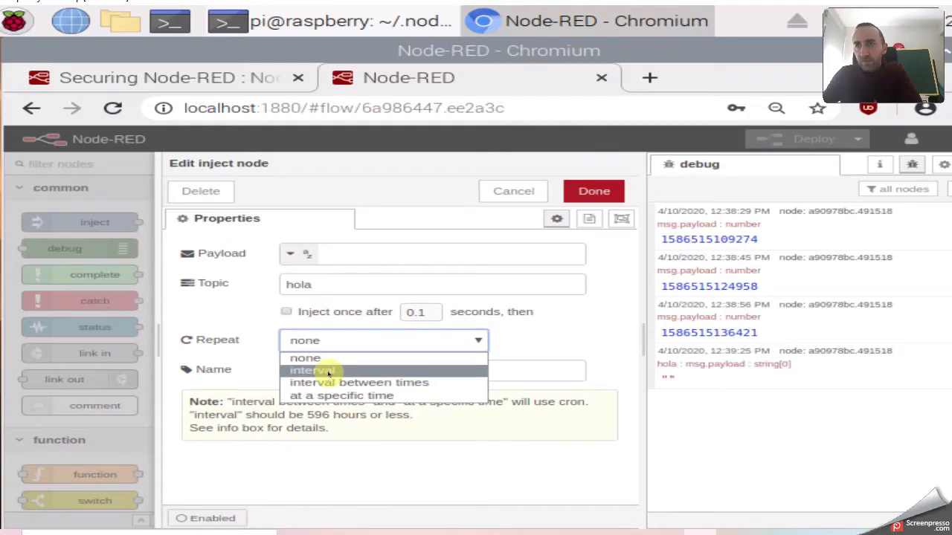
pyautogui.click(328, 372)
pyautogui.click(446, 372)
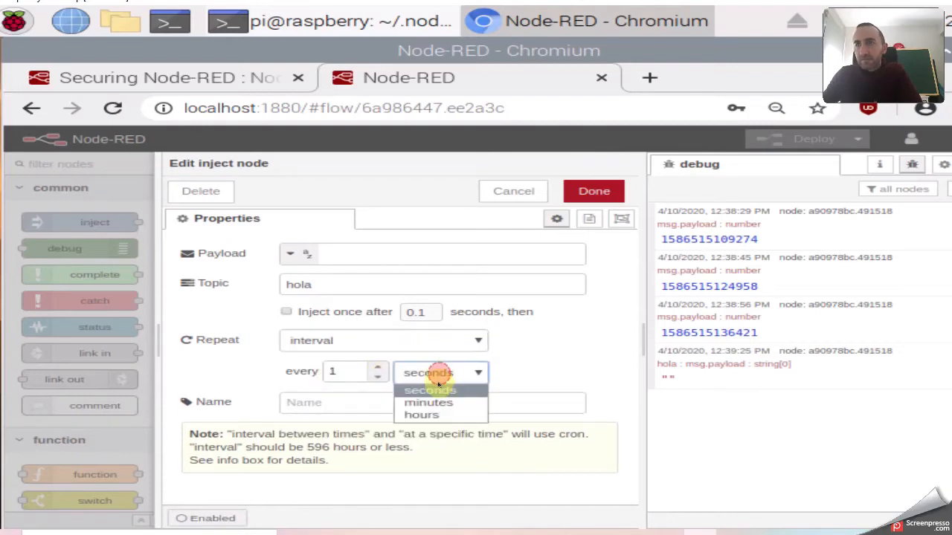
pyautogui.click(350, 372)
pyautogui.moveTo(348, 371); pyautogui.dragTo(322, 371)
pyautogui.write('5')
pyautogui.click(592, 192)
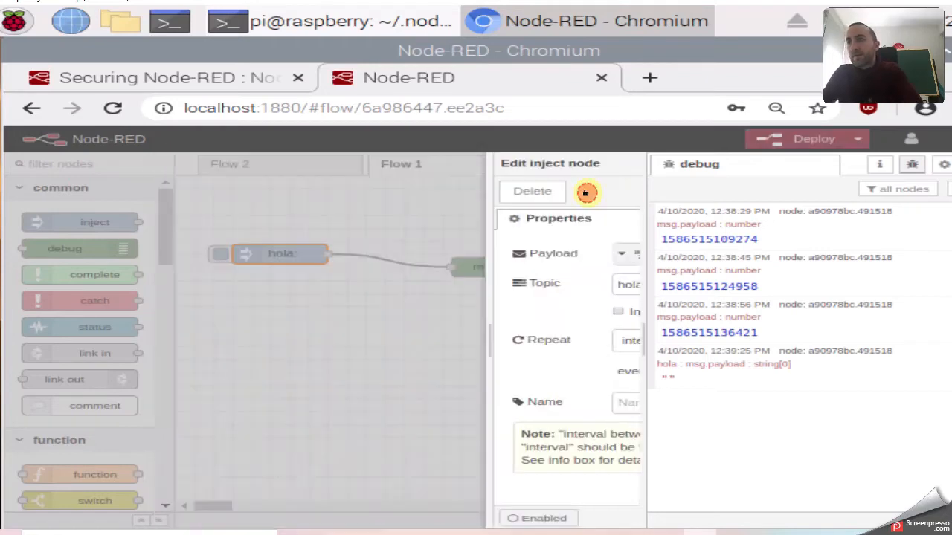
pyautogui.click(945, 188)
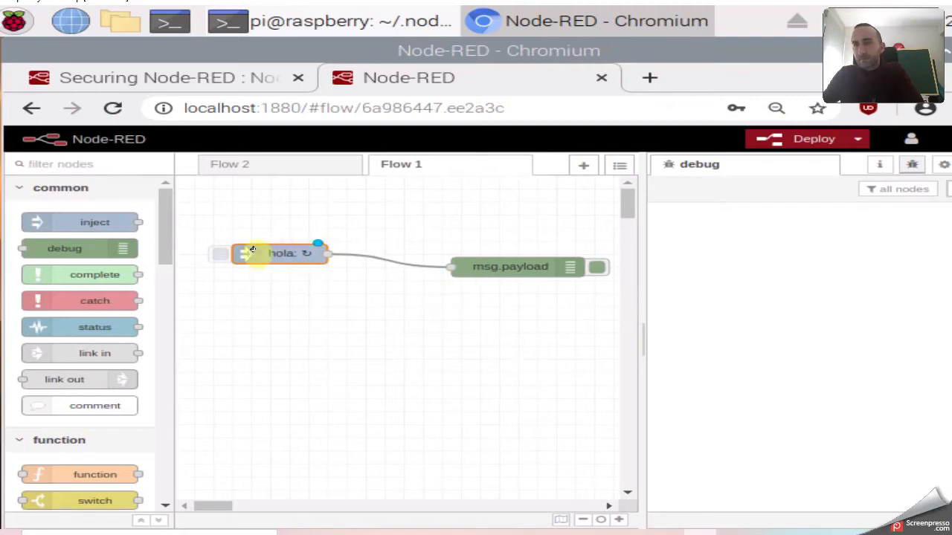
# Deploy the 5-second repeating inject and watch hola messages arrive in the debug panel.
pyautogui.click(218, 253)
pyautogui.click(497, 266)
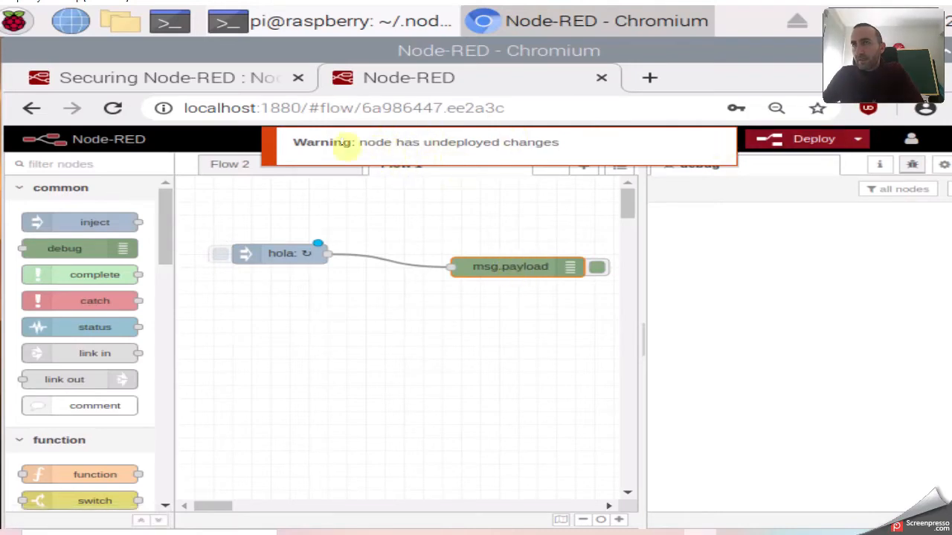
pyautogui.click(791, 141)
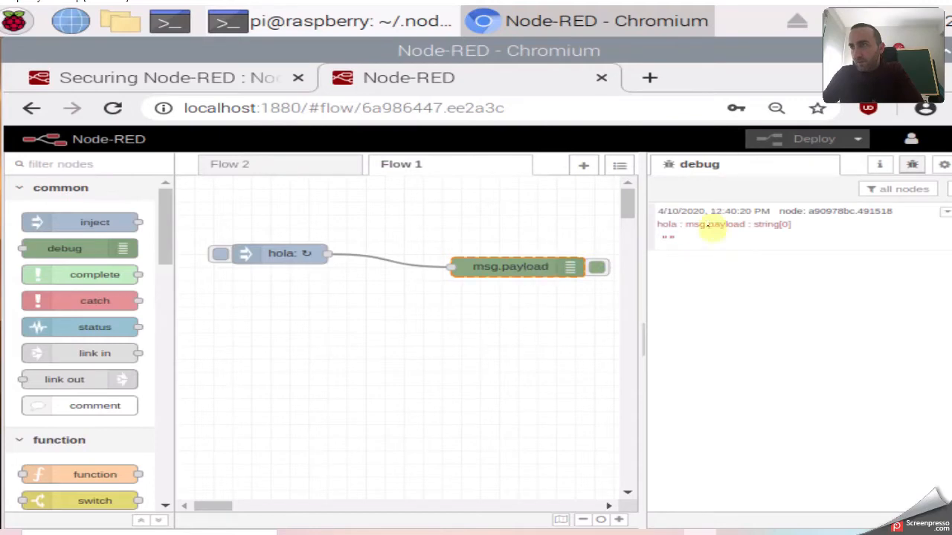
pyautogui.click(913, 165)
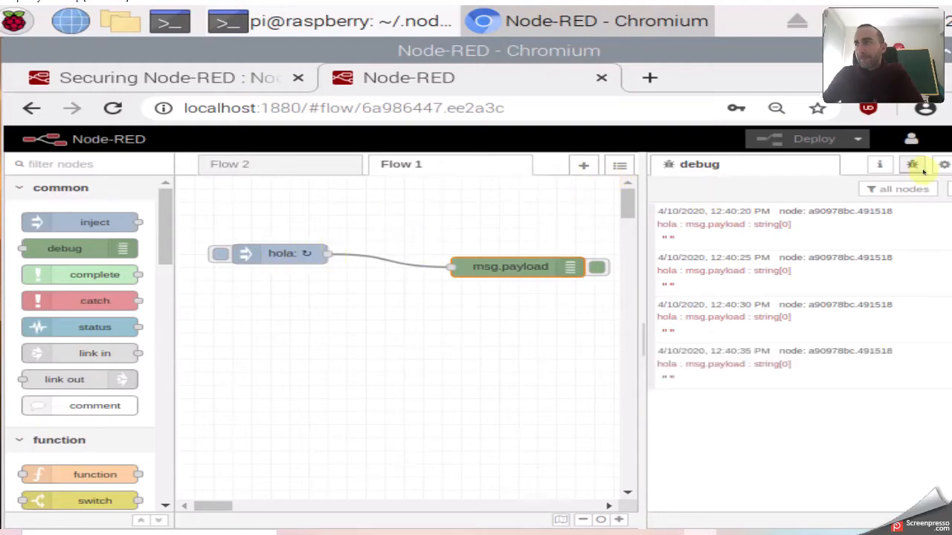
# Set the hola inject node's Repeat back to none.
pyautogui.click(281, 258)
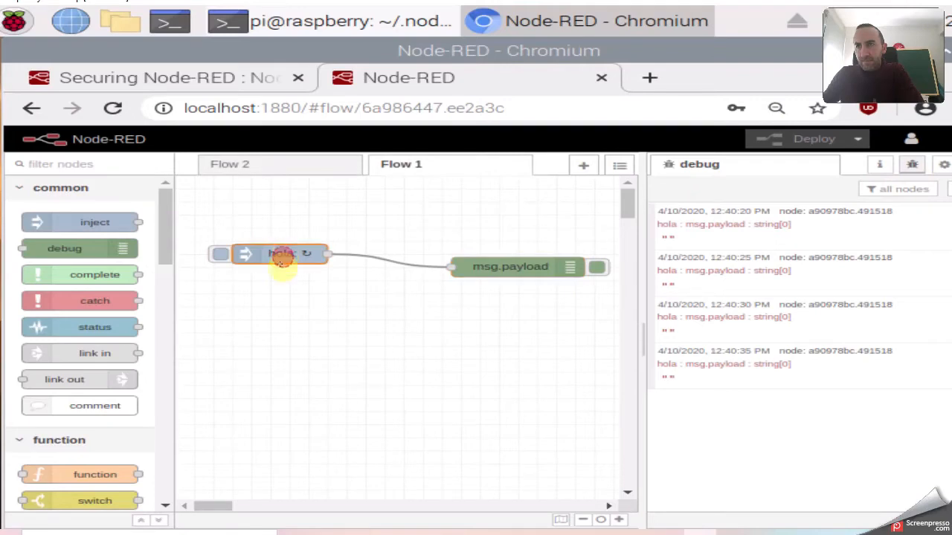
pyautogui.doubleClick(266, 253)
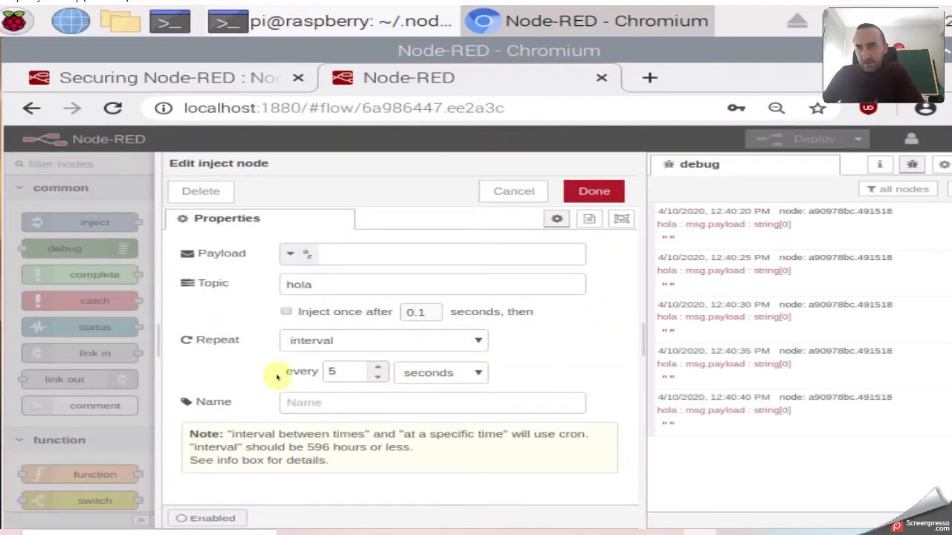
pyautogui.click(347, 340)
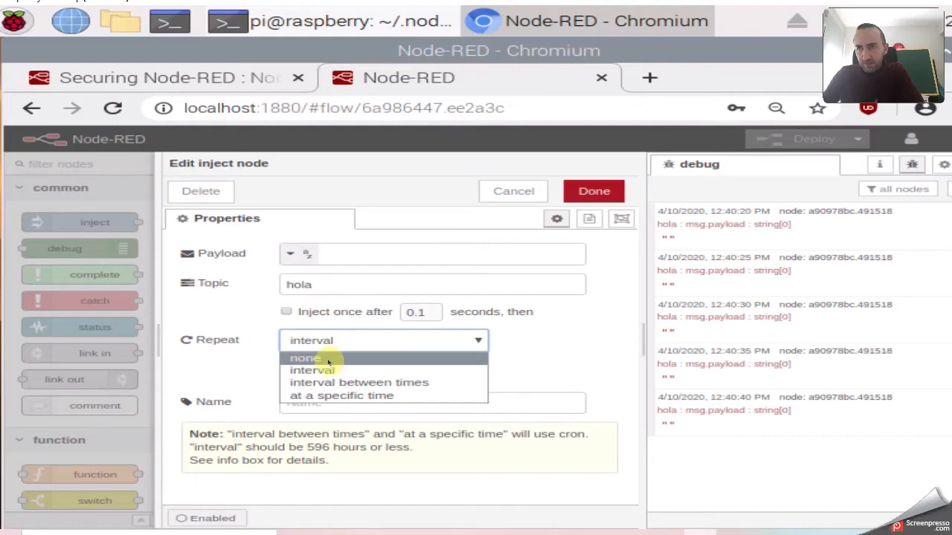
pyautogui.click(328, 362)
pyautogui.click(595, 191)
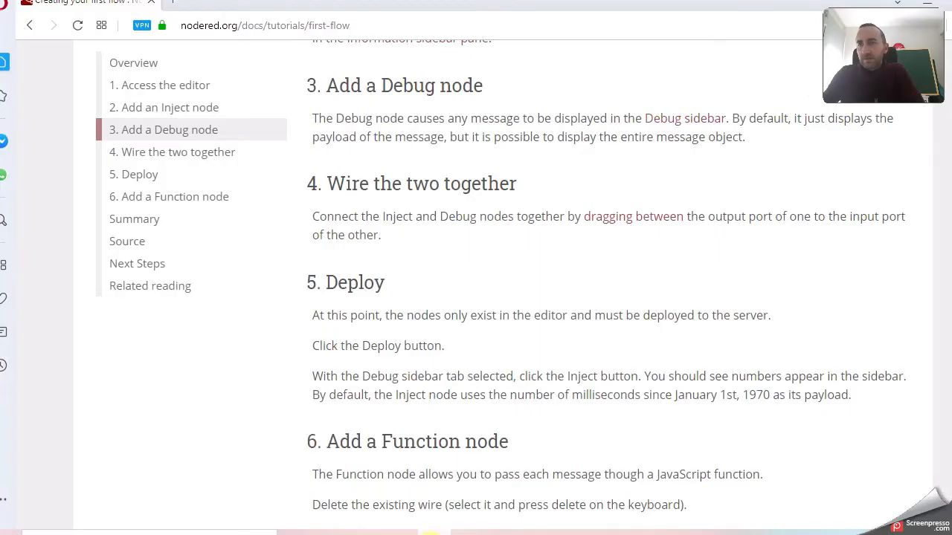
# Copy the Function node example code from the first-flow tutorial and return to the editor.
pyautogui.scroll(-5, 421, 282)
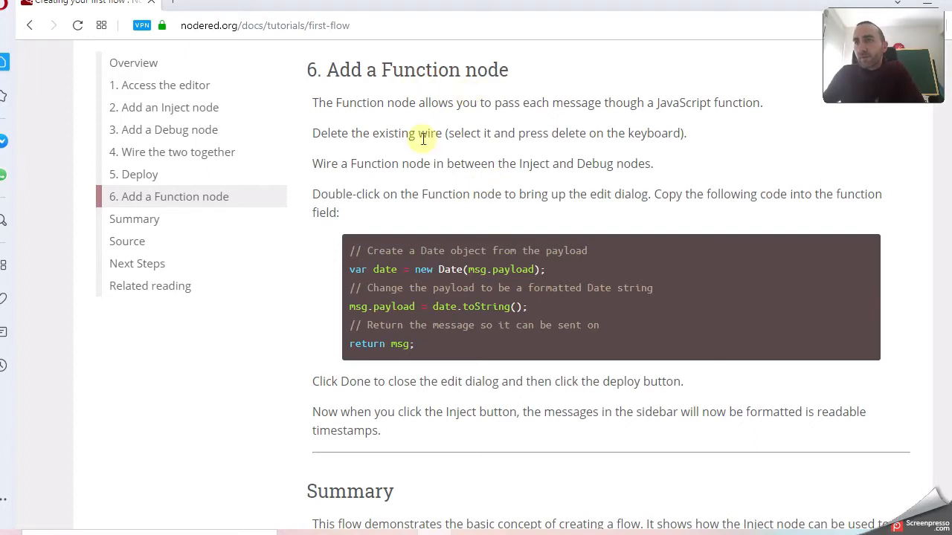
pyautogui.moveTo(419, 347); pyautogui.dragTo(341, 249)
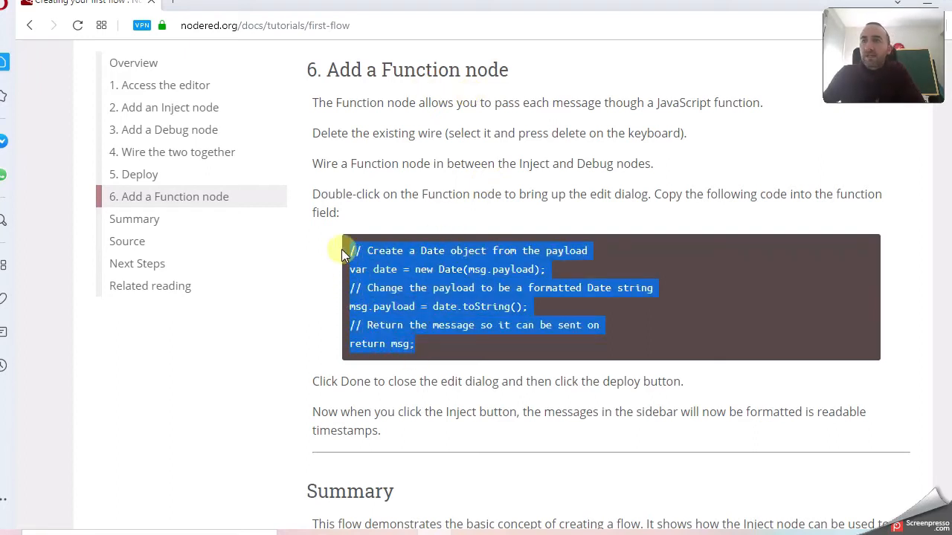
pyautogui.click(470, 186)
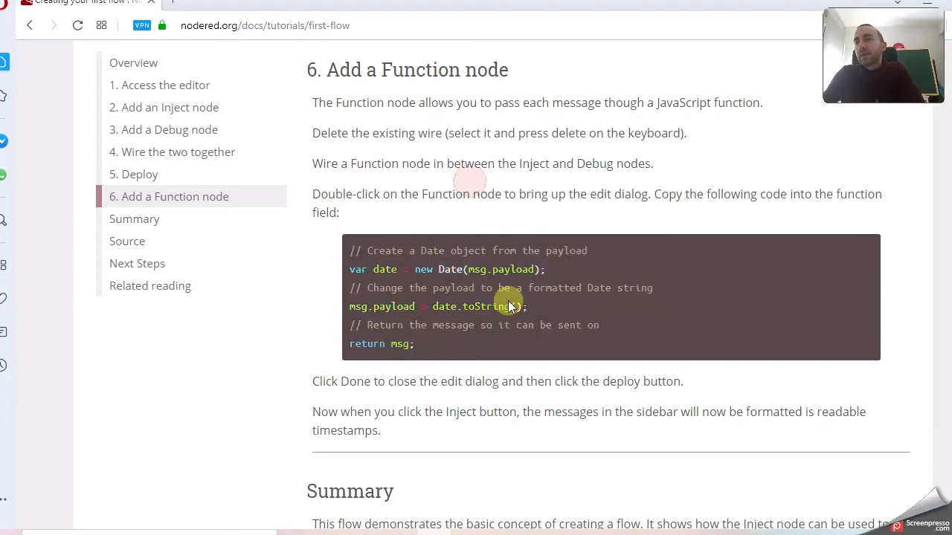
pyautogui.moveTo(407, 344); pyautogui.dragTo(345, 254)
pyautogui.click(715, 532)
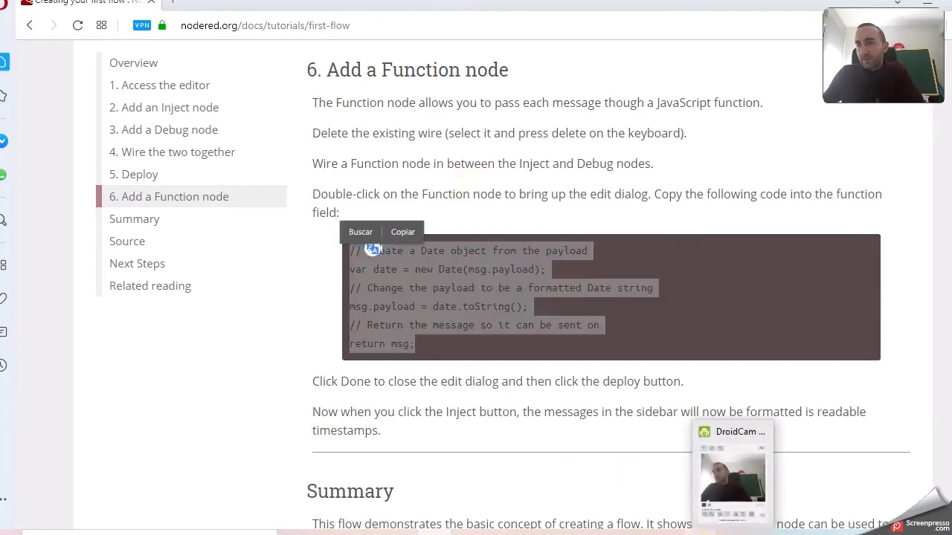
pyautogui.click(338, 307)
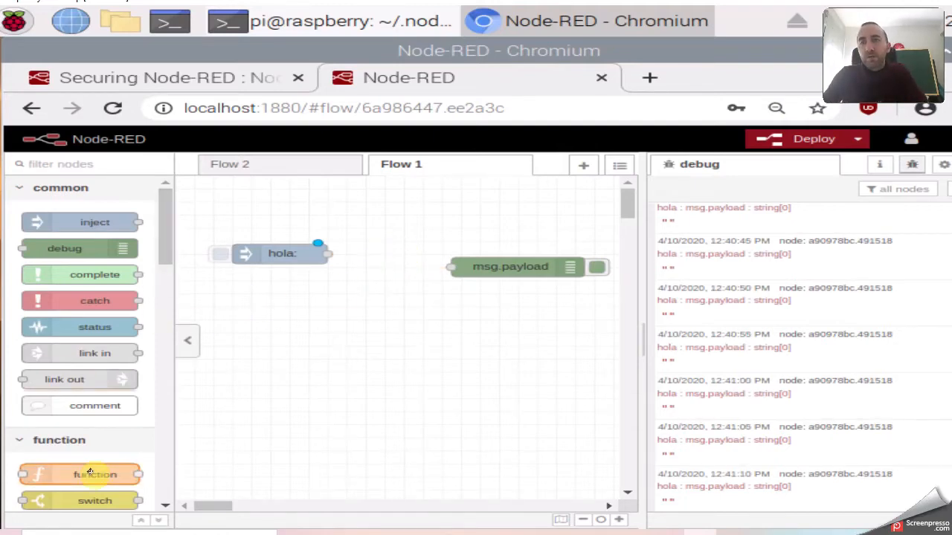
# Add a function node to Flow 1 between the hola inject and msg.payload nodes.
pyautogui.moveTo(88, 473); pyautogui.dragTo(392, 321)
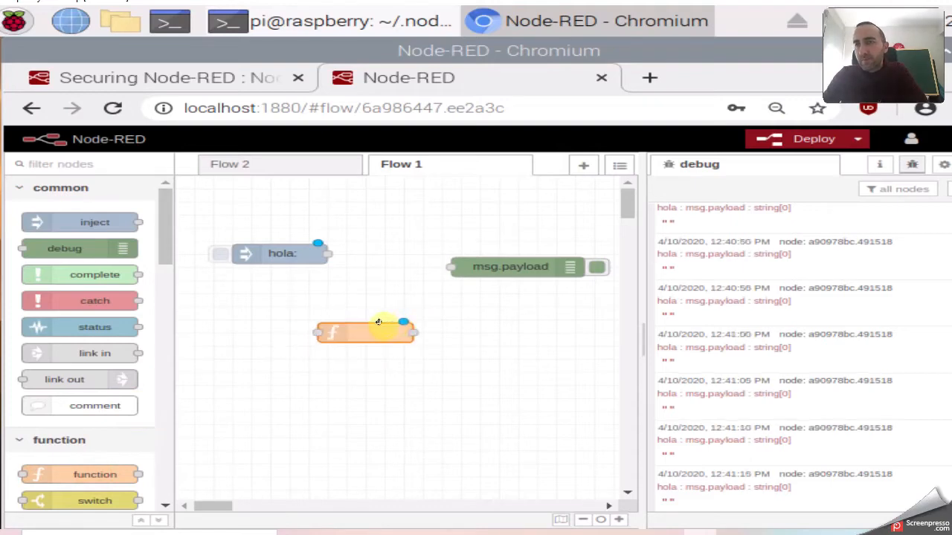
pyautogui.moveTo(638, 283); pyautogui.dragTo(738, 282)
pyautogui.moveTo(521, 266); pyautogui.dragTo(623, 346)
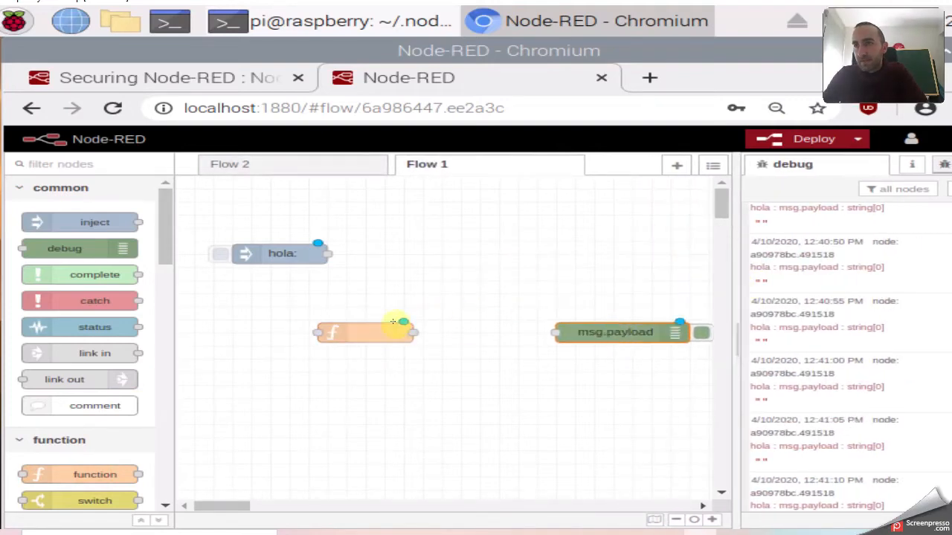
pyautogui.moveTo(357, 327); pyautogui.dragTo(423, 302)
pyautogui.moveTo(282, 253); pyautogui.dragTo(381, 301)
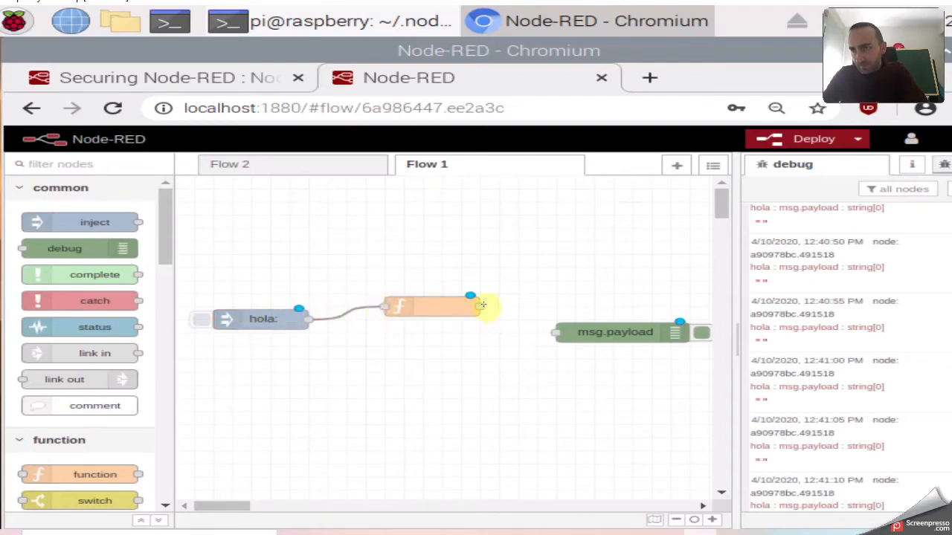
# Wire the function node into msg.payload and line all three nodes up in a row.
pyautogui.moveTo(480, 306); pyautogui.dragTo(556, 332)
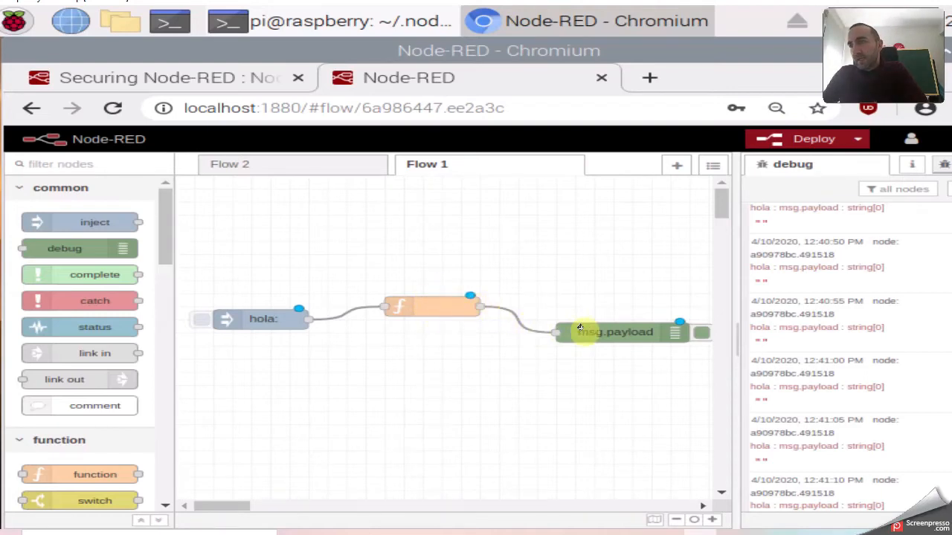
pyautogui.moveTo(606, 332); pyautogui.dragTo(608, 307)
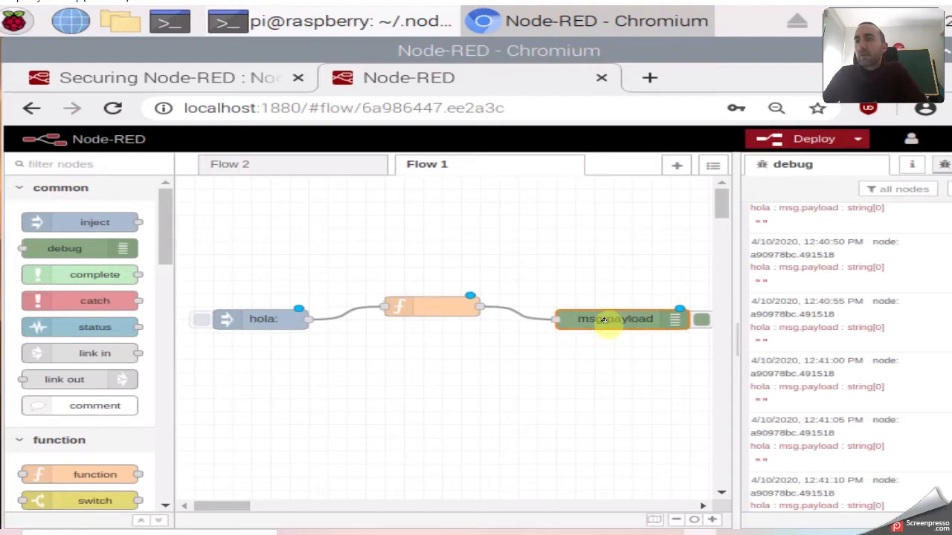
pyautogui.moveTo(268, 319); pyautogui.dragTo(249, 306)
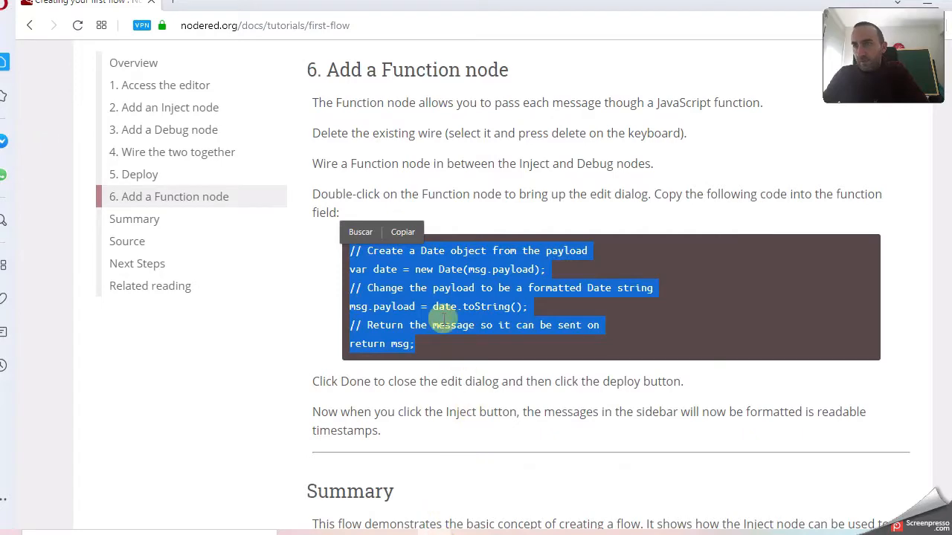
# Replace the function node's default code, cutting out the wrongly pasted hash so the field is empty.
pyautogui.rightClick(437, 304)
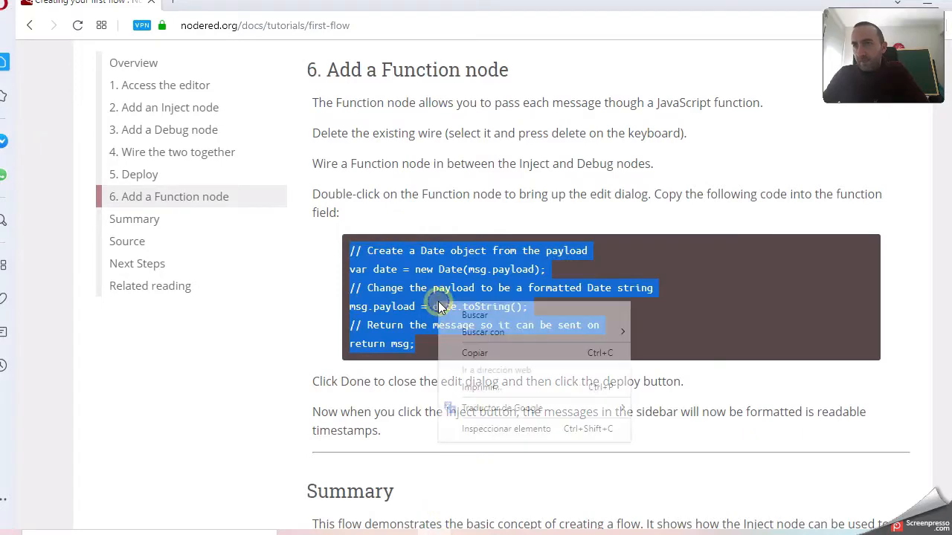
pyautogui.click(478, 354)
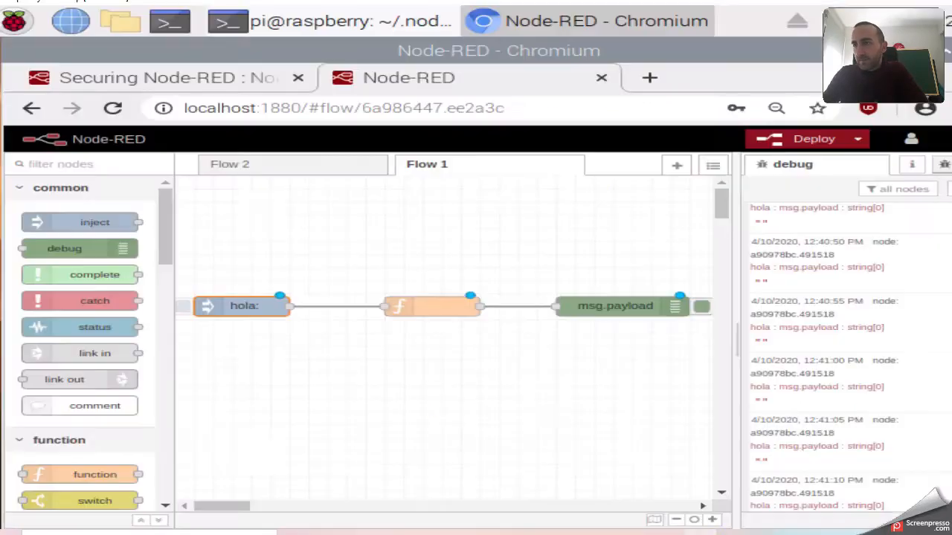
pyautogui.doubleClick(423, 309)
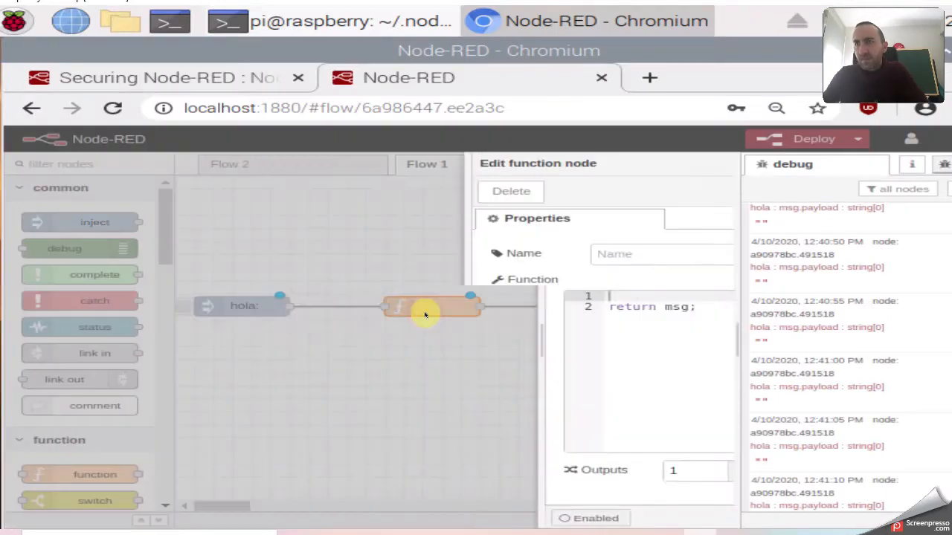
pyautogui.click(412, 306)
pyautogui.click(303, 294)
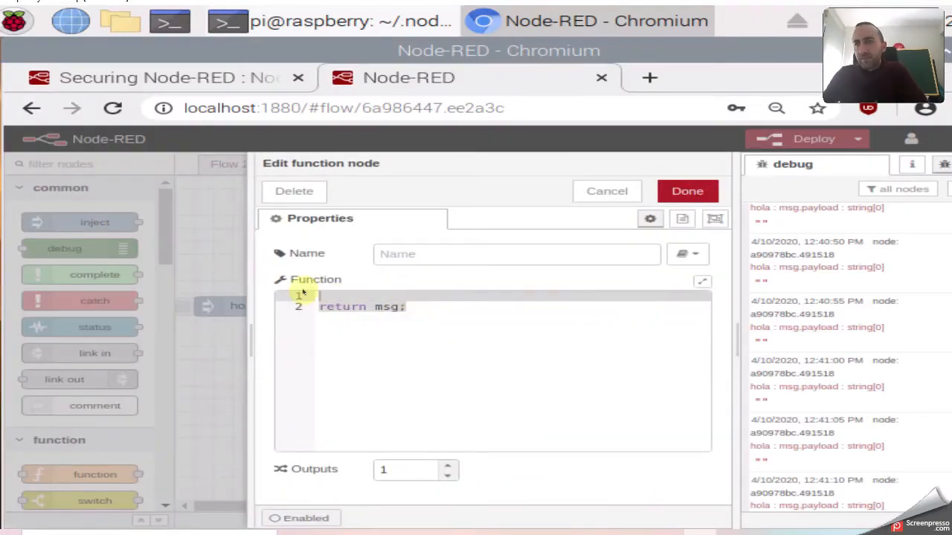
pyautogui.hotkey('ctrl', 'a')
pyautogui.hotkey('ctrl', 'v')
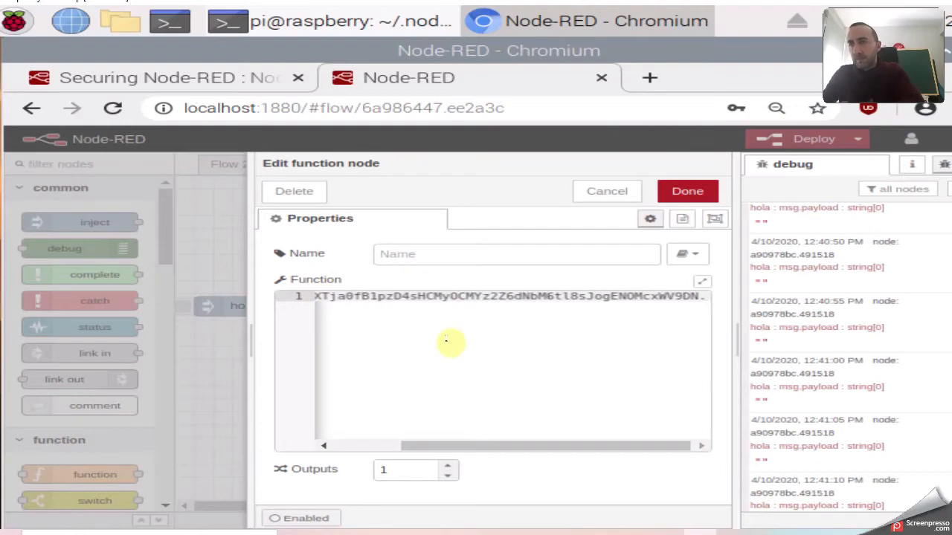
pyautogui.moveTo(478, 446); pyautogui.dragTo(356, 455)
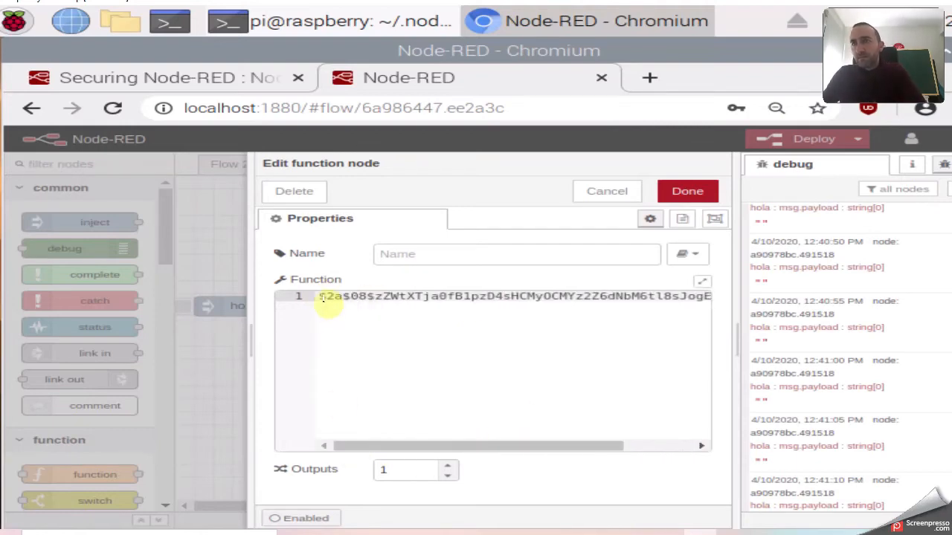
pyautogui.moveTo(319, 296); pyautogui.dragTo(760, 295)
pyautogui.hotkey('ctrl', 'x')
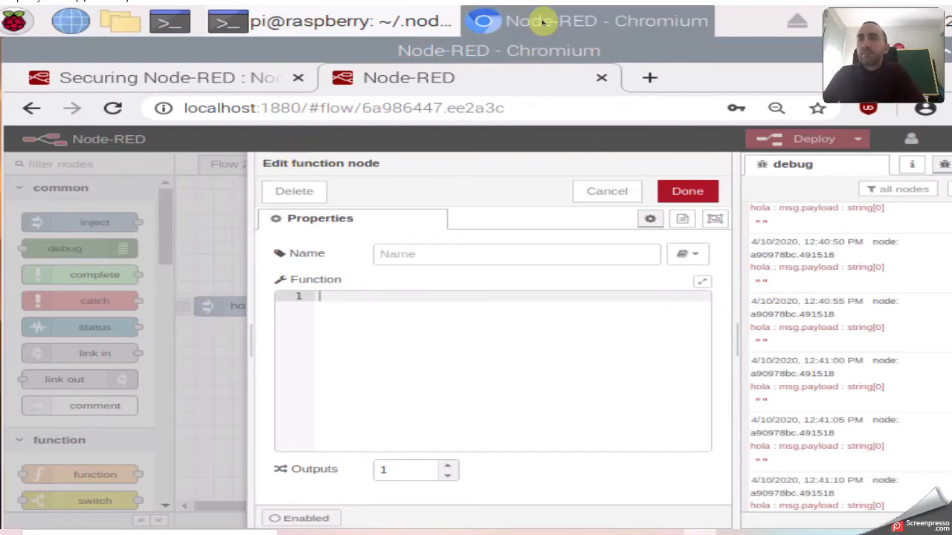
# Copy the step 6 function code from the Creating your first flow tutorial, then go back to Node-RED.
pyautogui.click(249, 77)
pyautogui.scroll(7, 463, 243)
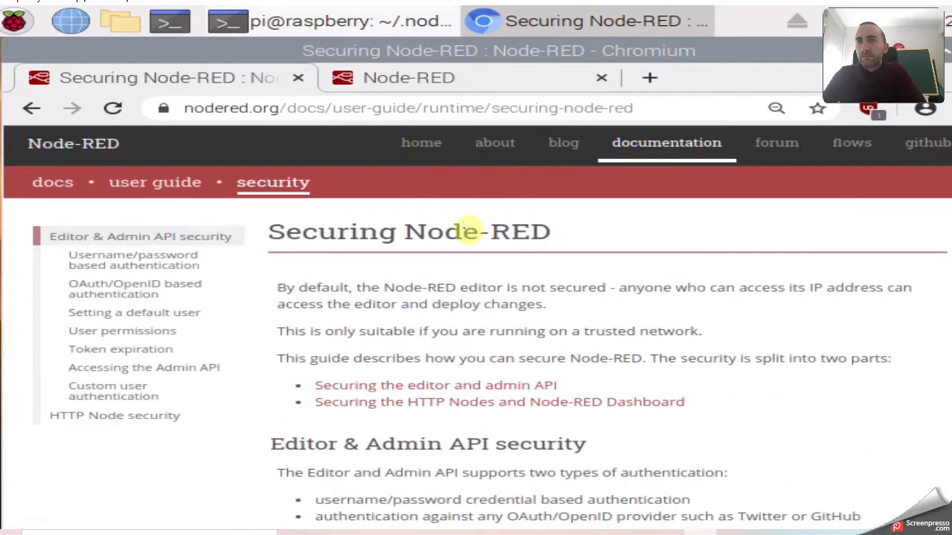
pyautogui.click(187, 183)
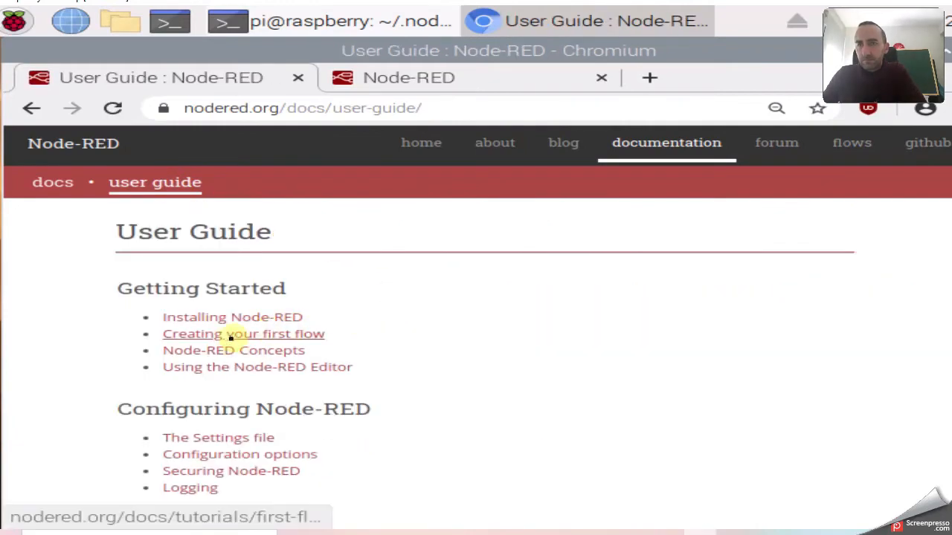
pyautogui.click(233, 336)
pyautogui.scroll(-9, 786, 313)
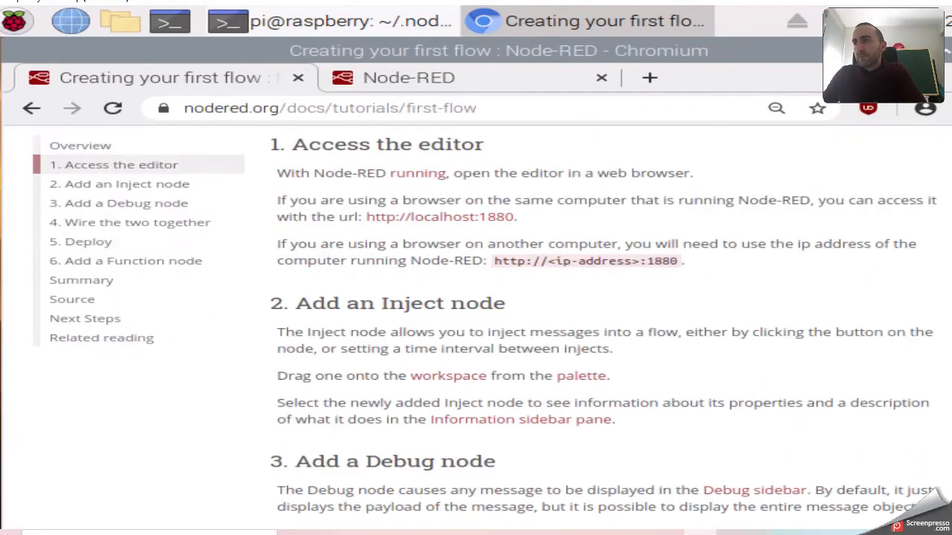
pyautogui.scroll(-5, 633, 282)
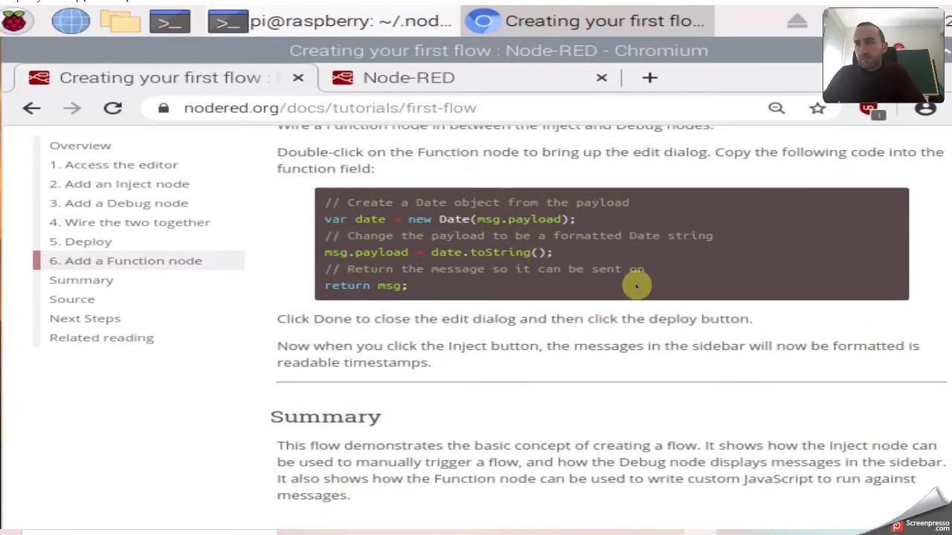
pyautogui.moveTo(410, 289); pyautogui.dragTo(327, 203)
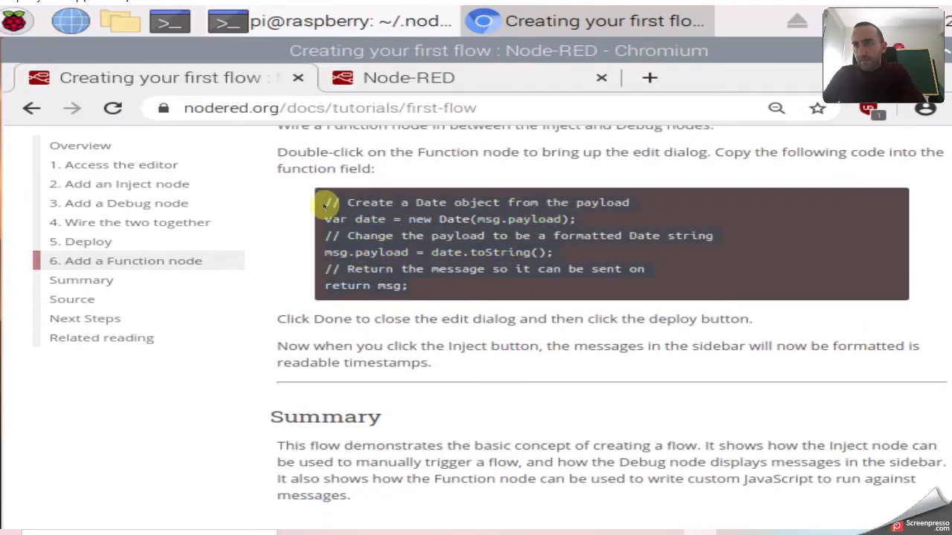
pyautogui.rightClick(341, 211)
pyautogui.click(385, 231)
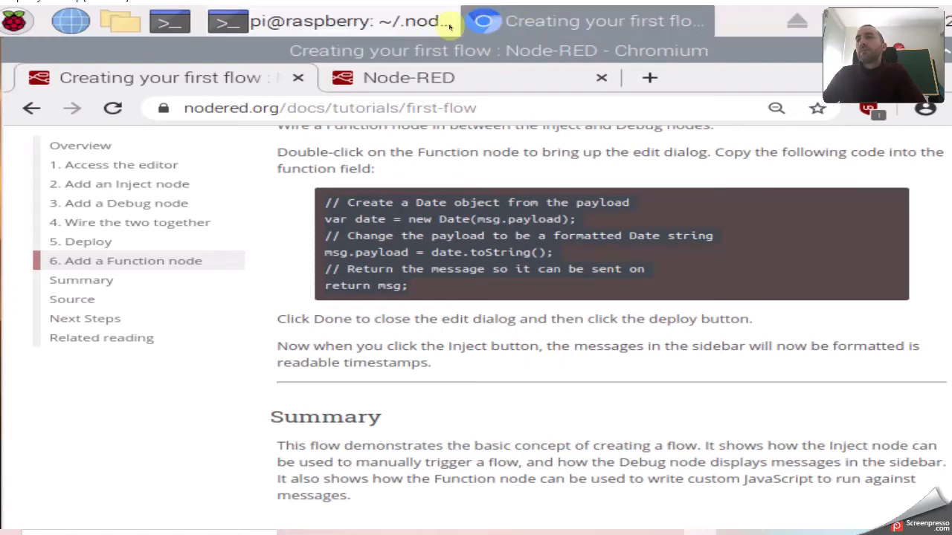
pyautogui.click(420, 80)
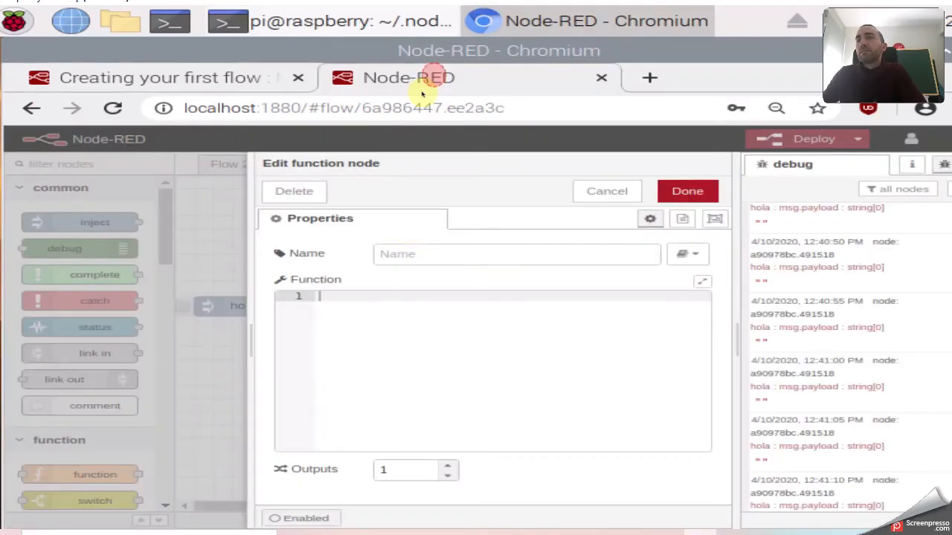
# Paste the six-line Date-formatting code into the function node, review Date(msg.payload), and save.
pyautogui.rightClick(324, 299)
pyautogui.click(376, 332)
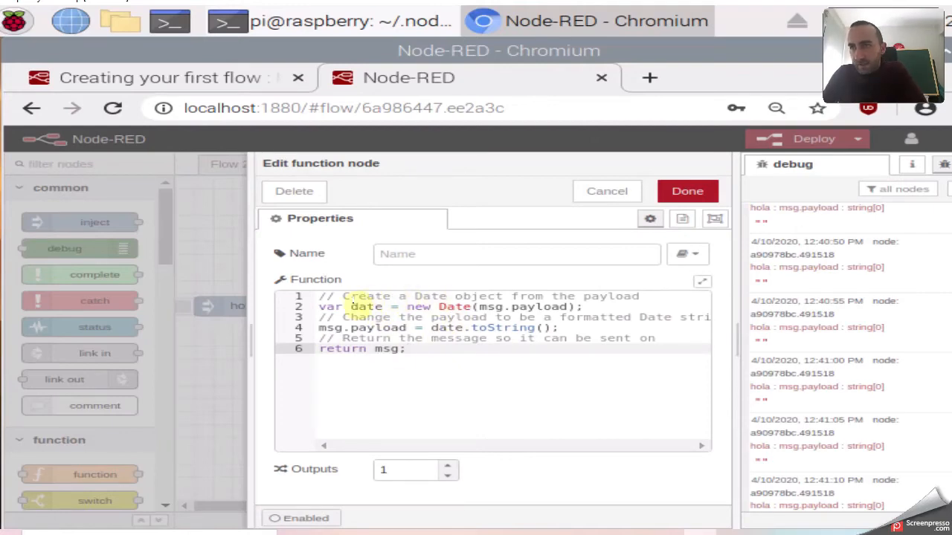
pyautogui.click(366, 305)
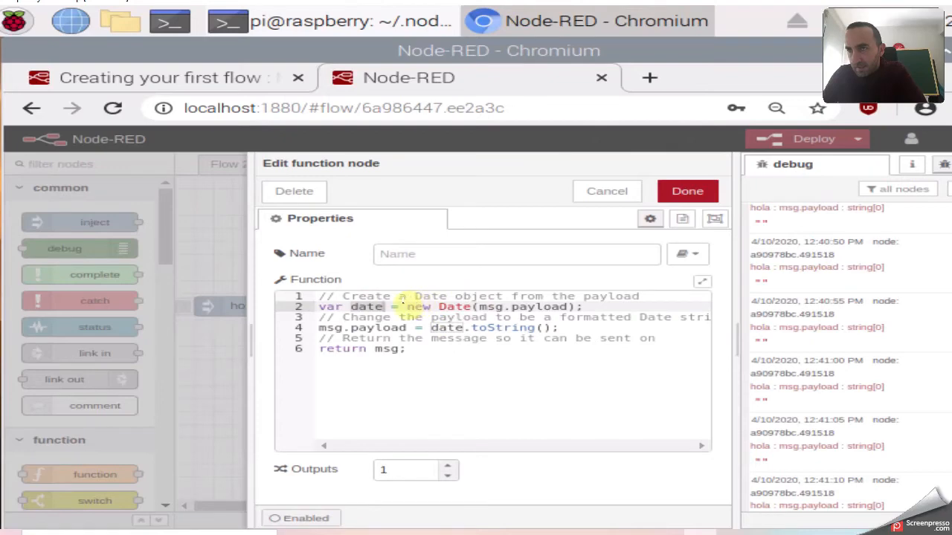
pyautogui.click(587, 306)
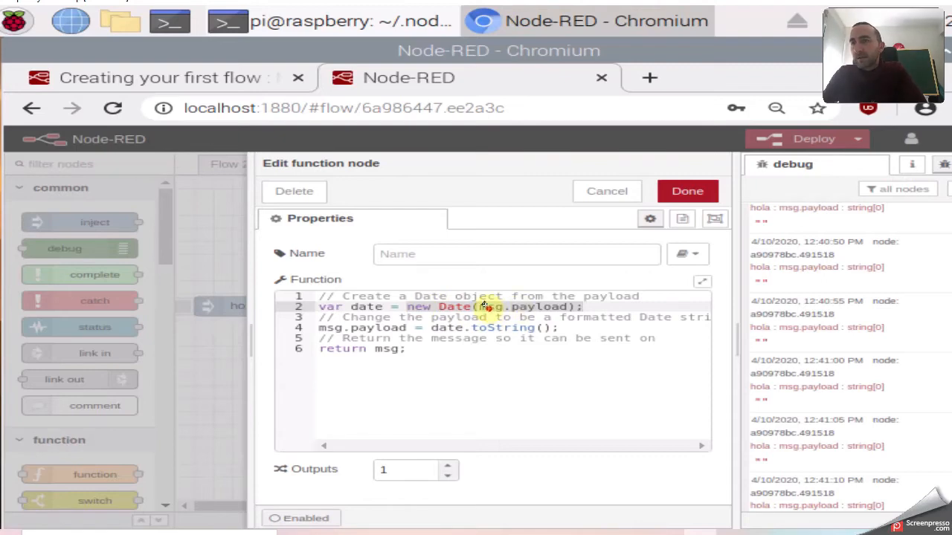
pyautogui.click(479, 307)
pyautogui.moveTo(476, 306); pyautogui.dragTo(566, 306)
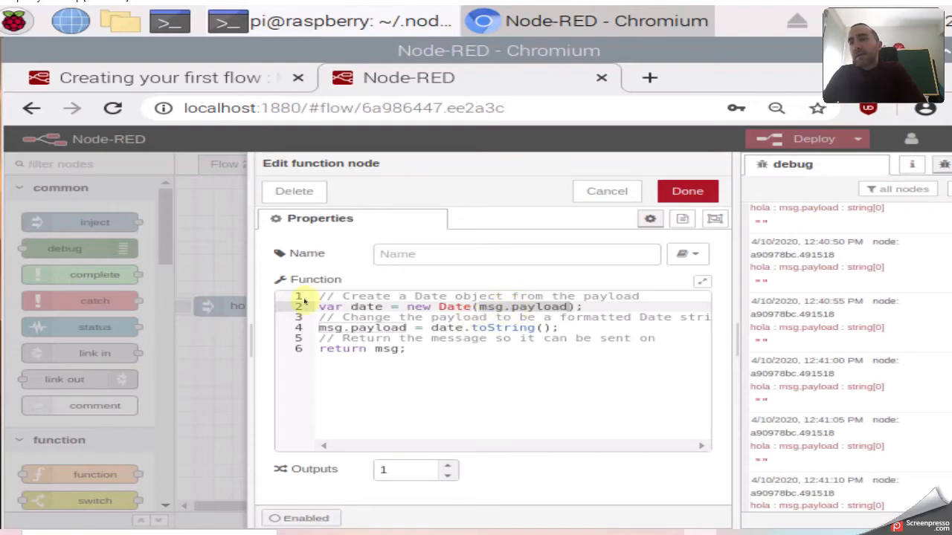
pyautogui.click(687, 191)
# Switch the inject node's payload to timestamp and delete its hola topic.
pyautogui.doubleClick(251, 304)
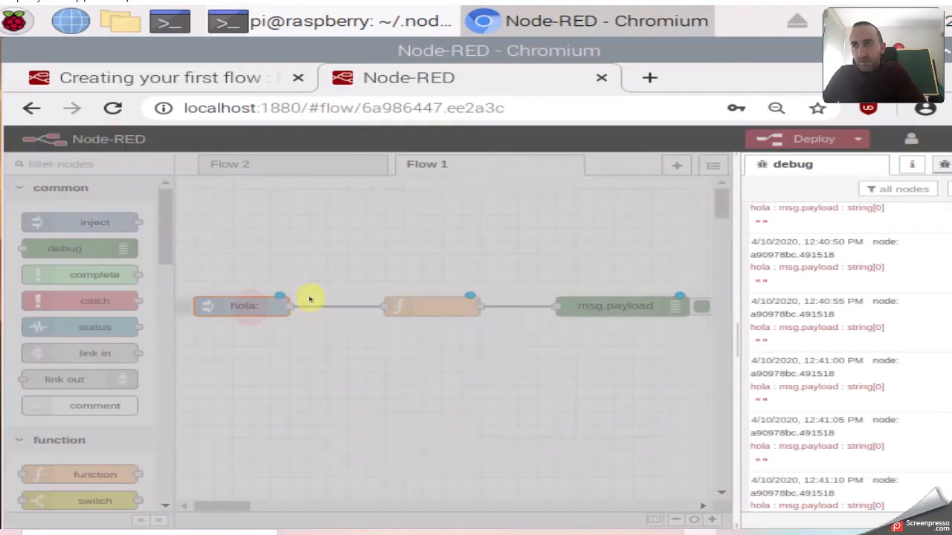
pyautogui.click(384, 253)
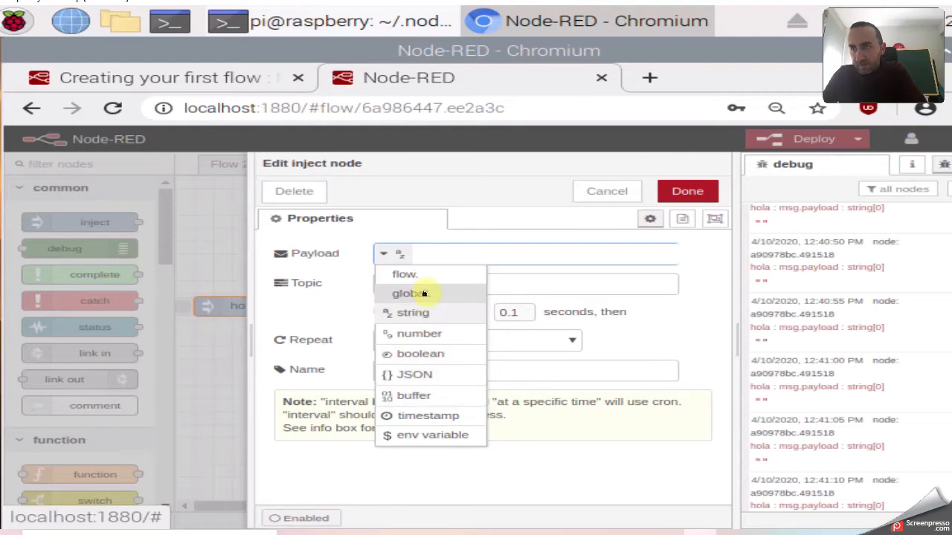
pyautogui.click(408, 417)
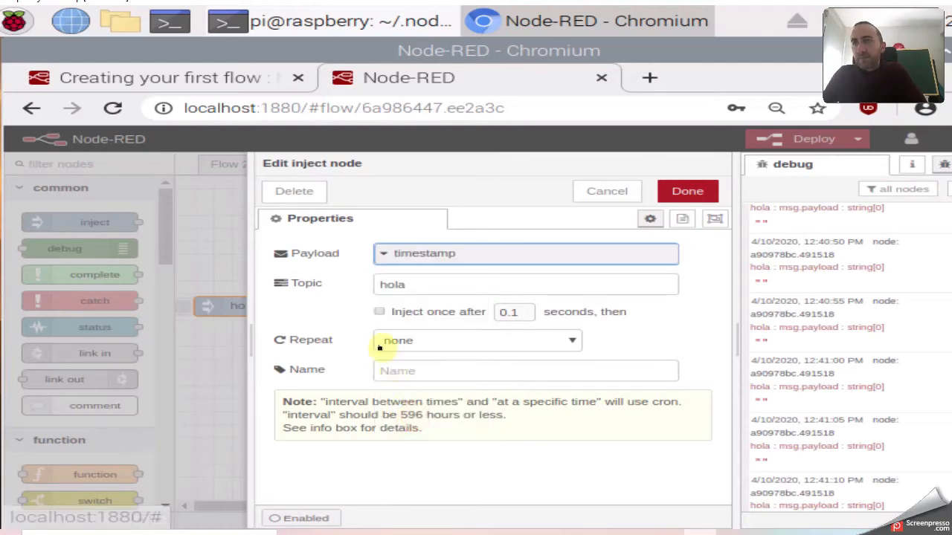
pyautogui.moveTo(416, 280); pyautogui.dragTo(356, 285)
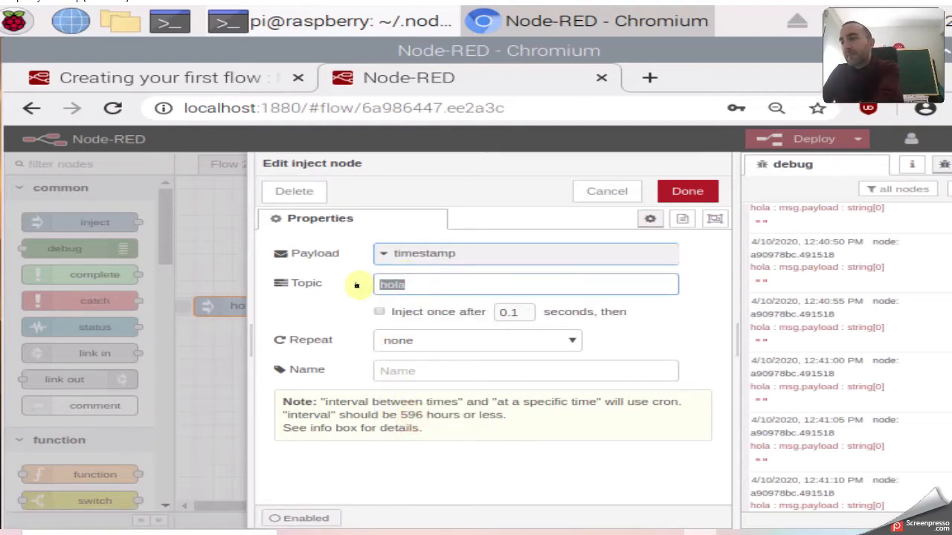
pyautogui.press('BackSpace')
pyautogui.click(677, 190)
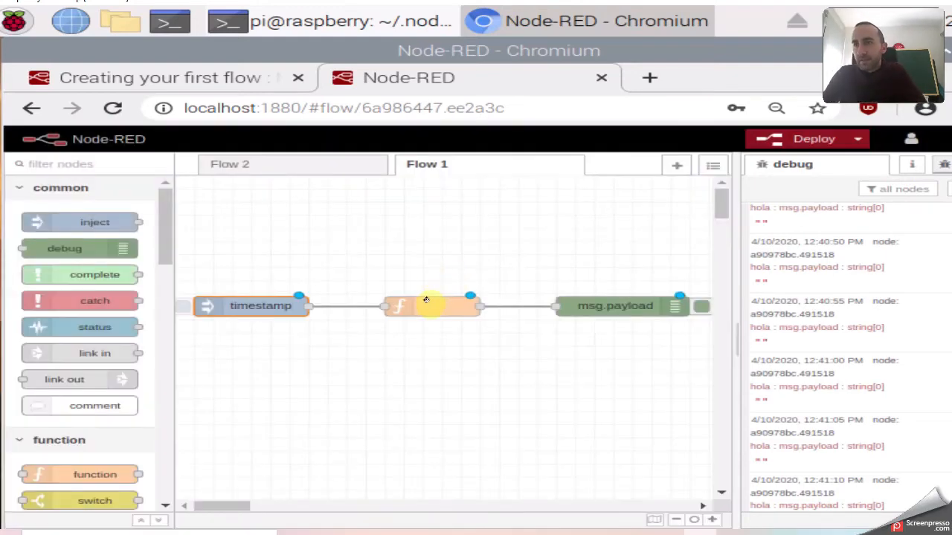
pyautogui.click(426, 302)
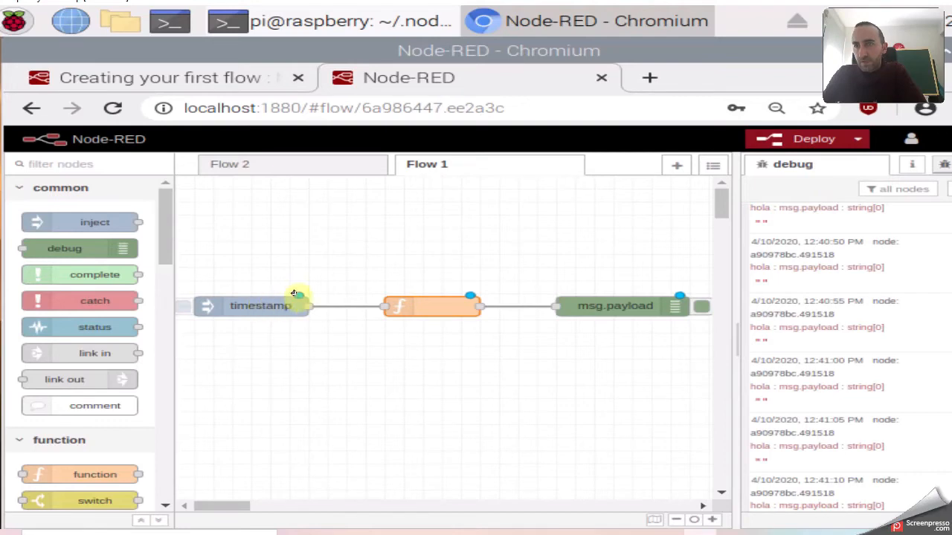
# Walk through the function code's date variable, toString call and return msg, closing it unchanged.
pyautogui.doubleClick(422, 303)
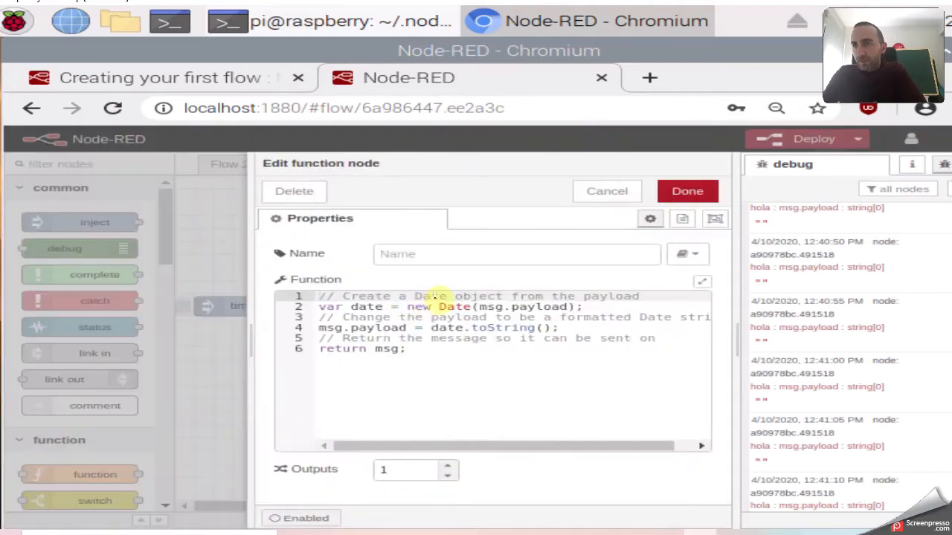
pyautogui.click(480, 307)
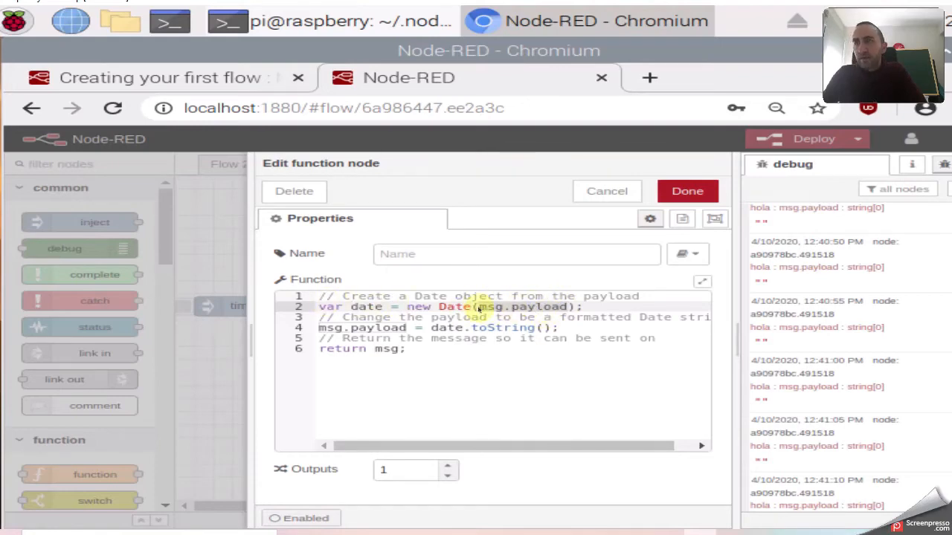
pyautogui.click(365, 306)
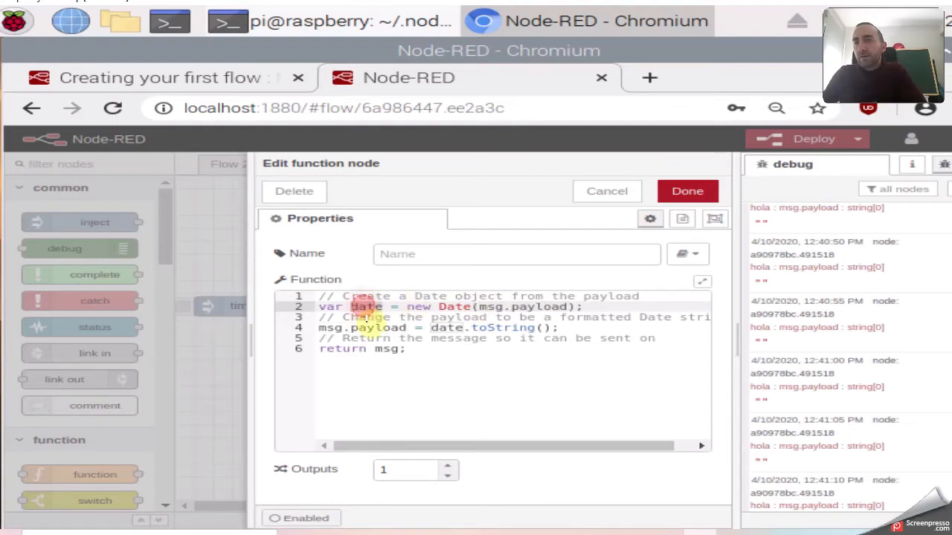
pyautogui.click(449, 327)
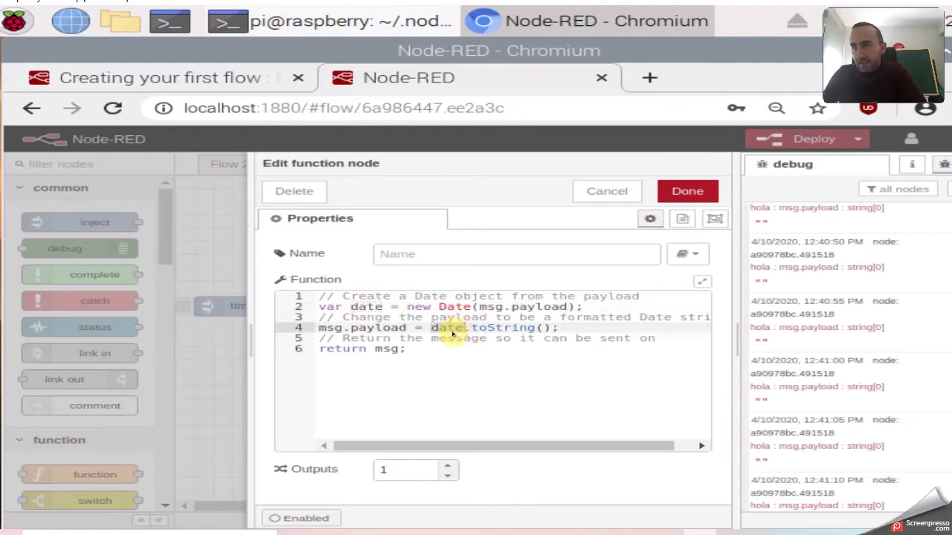
pyautogui.click(504, 328)
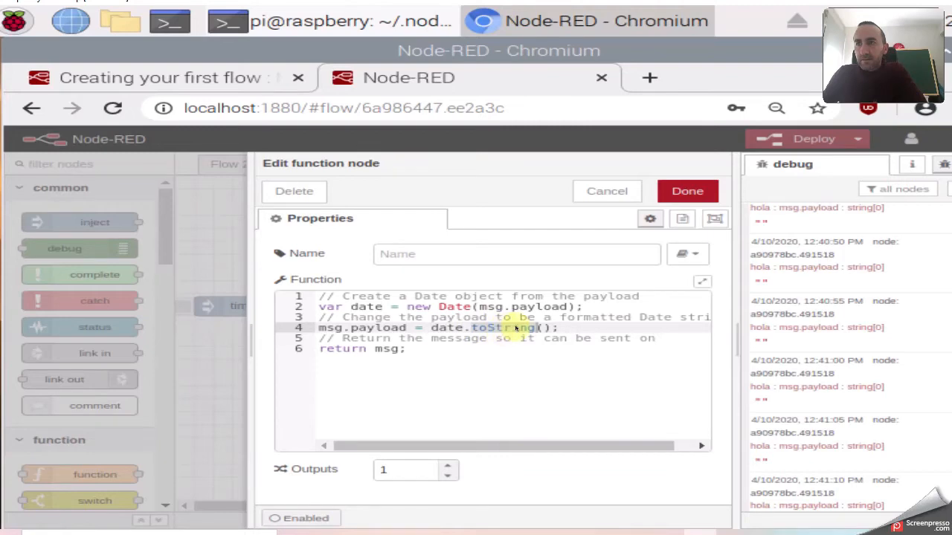
pyautogui.click(406, 327)
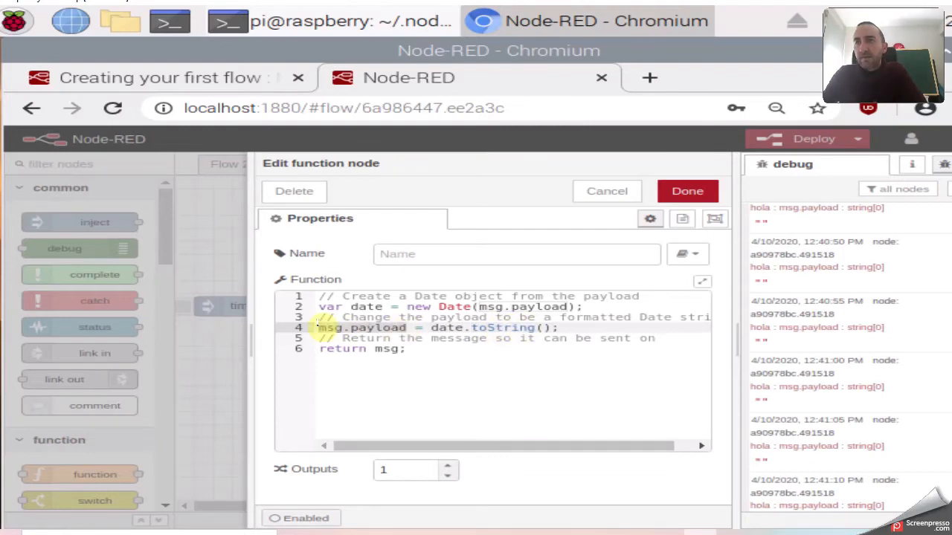
pyautogui.click(336, 348)
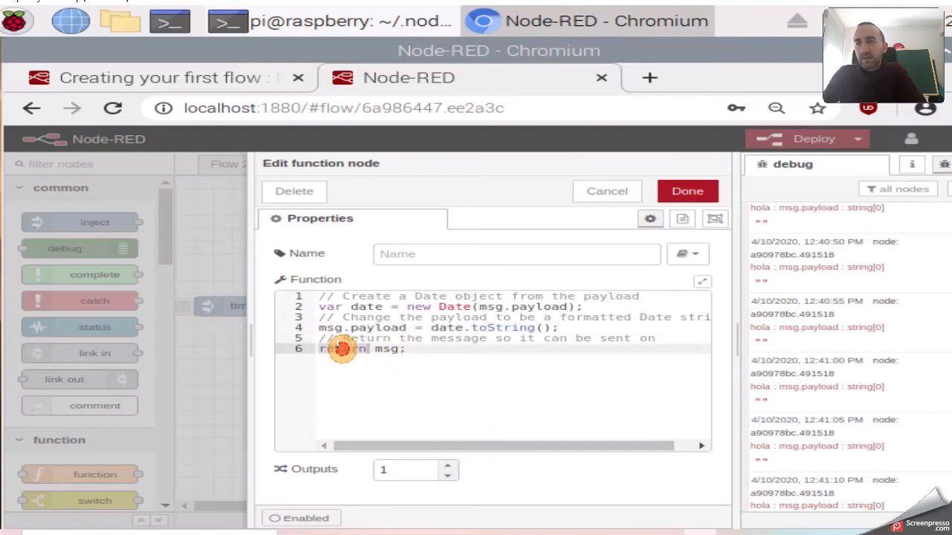
pyautogui.click(386, 349)
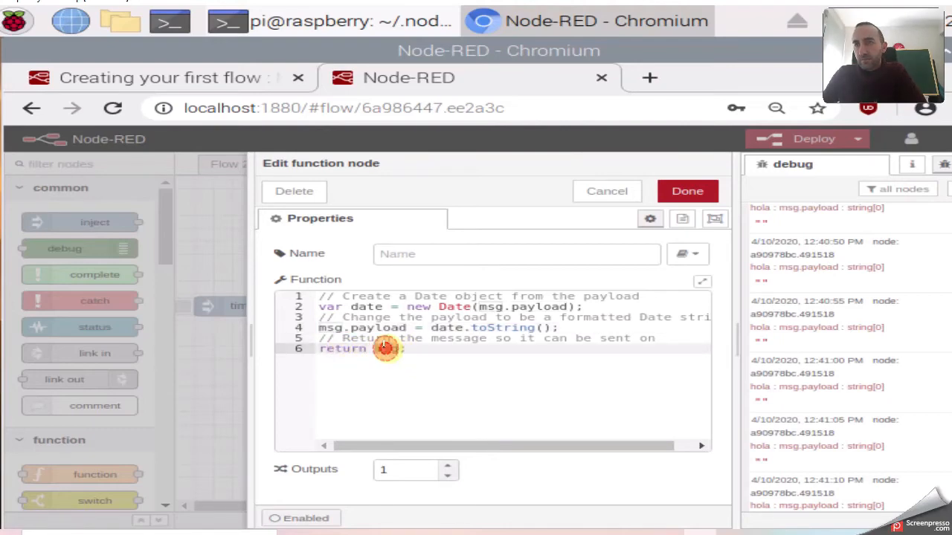
pyautogui.click(681, 191)
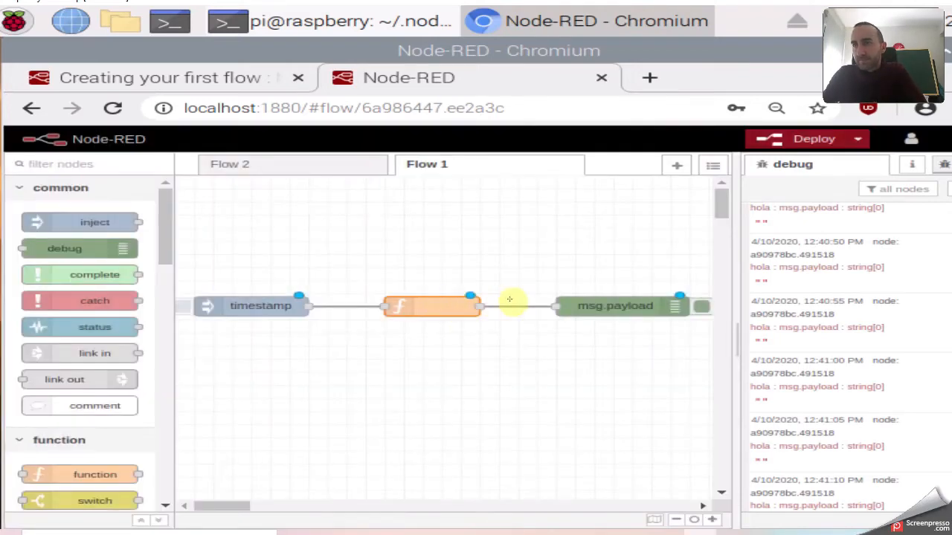
# Clear the debug log, deploy the flow, and fire the timestamp inject to see the formatted date.
pyautogui.click(602, 306)
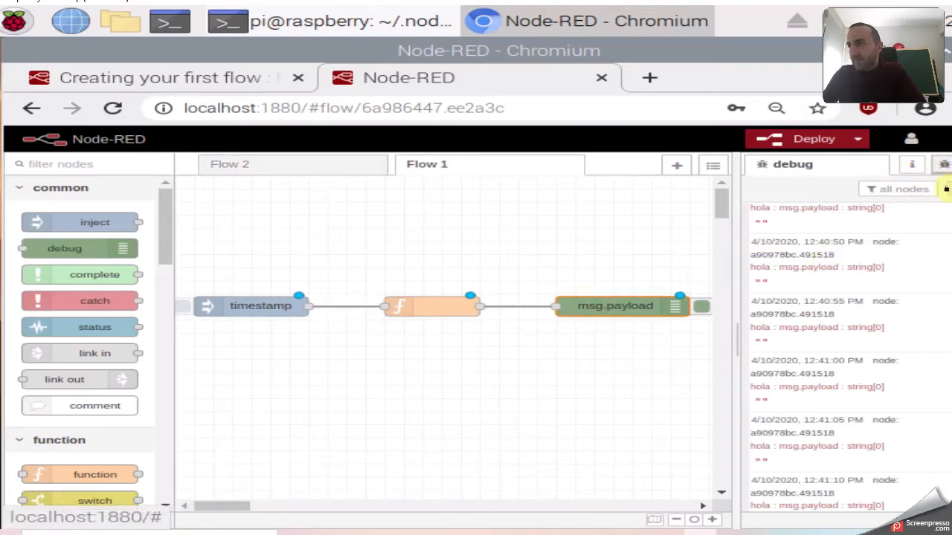
pyautogui.click(946, 189)
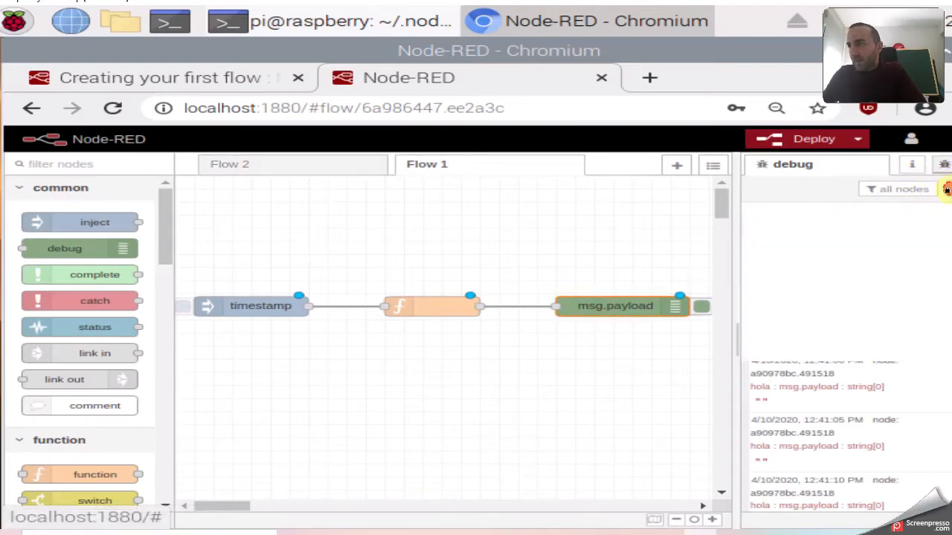
pyautogui.click(179, 304)
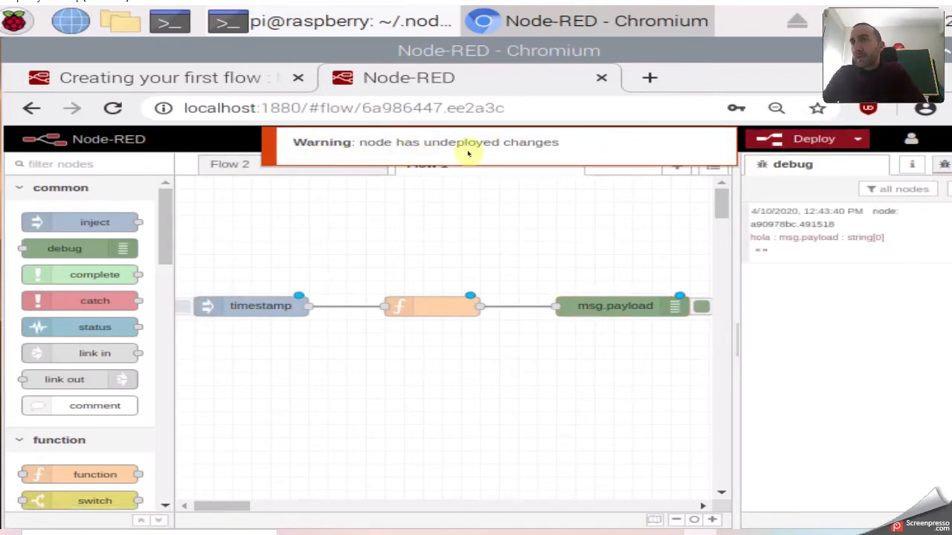
pyautogui.click(801, 139)
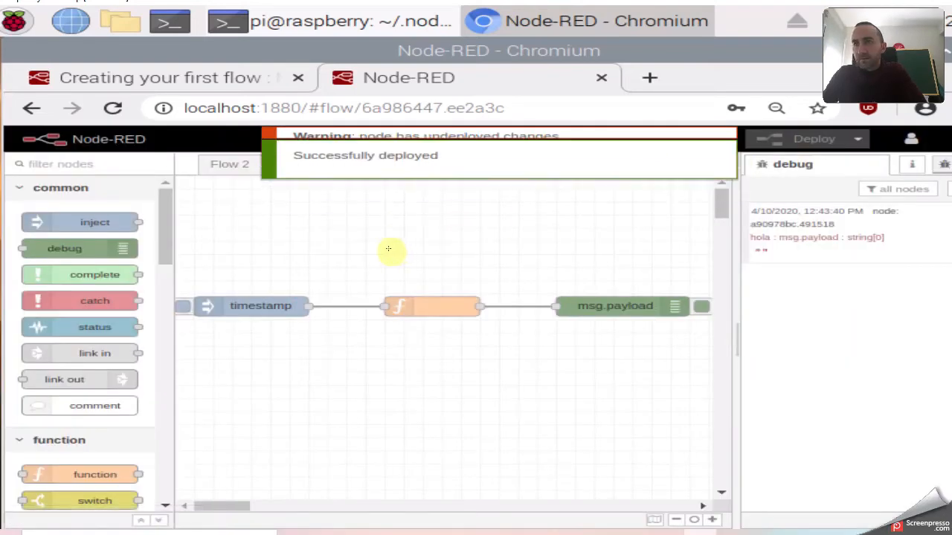
pyautogui.click(182, 307)
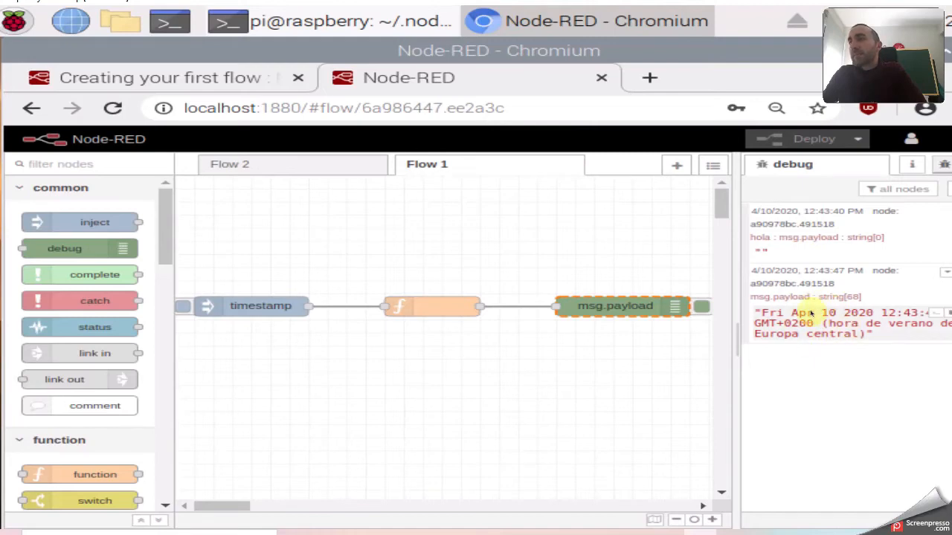
pyautogui.doubleClick(421, 299)
pyautogui.moveTo(414, 349); pyautogui.dragTo(301, 296)
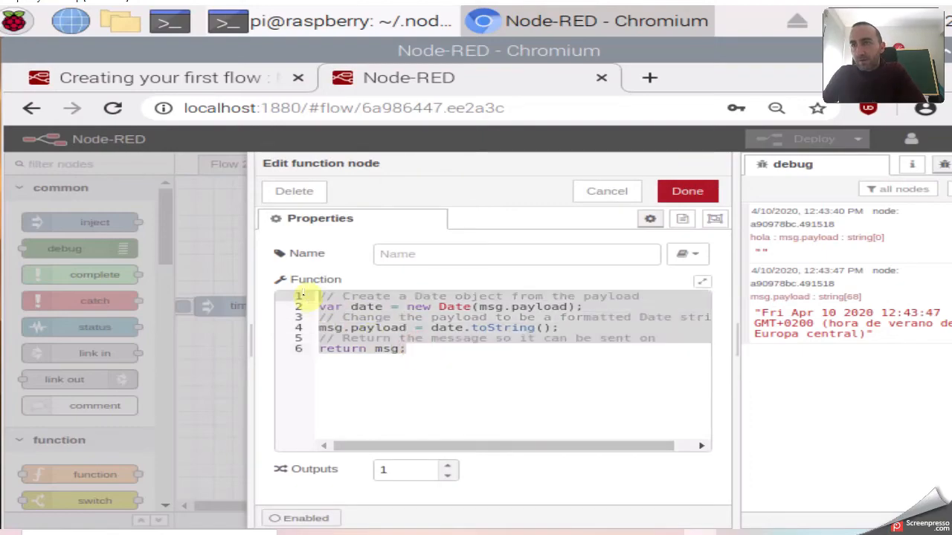
pyautogui.click(423, 348)
pyautogui.click(437, 533)
pyautogui.scroll(-8, 461, 333)
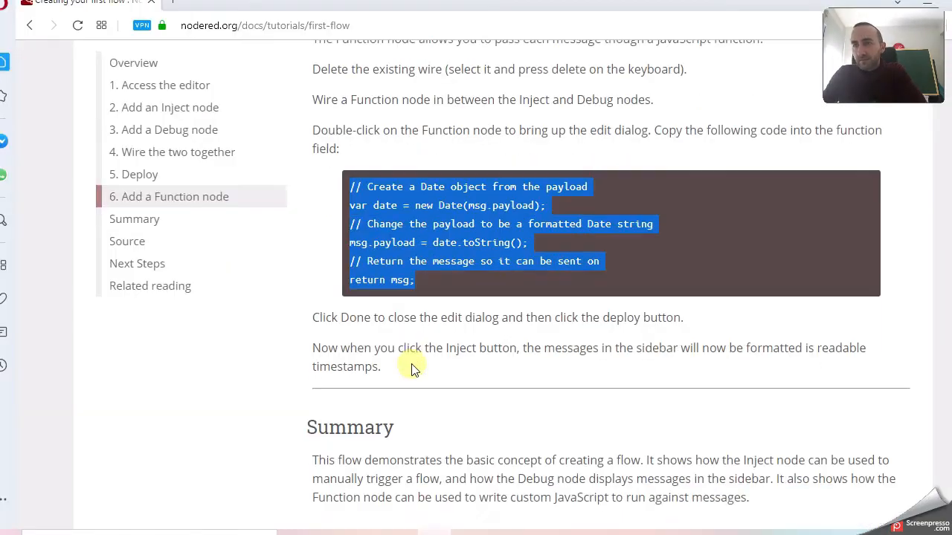
pyautogui.scroll(2, 517, 296)
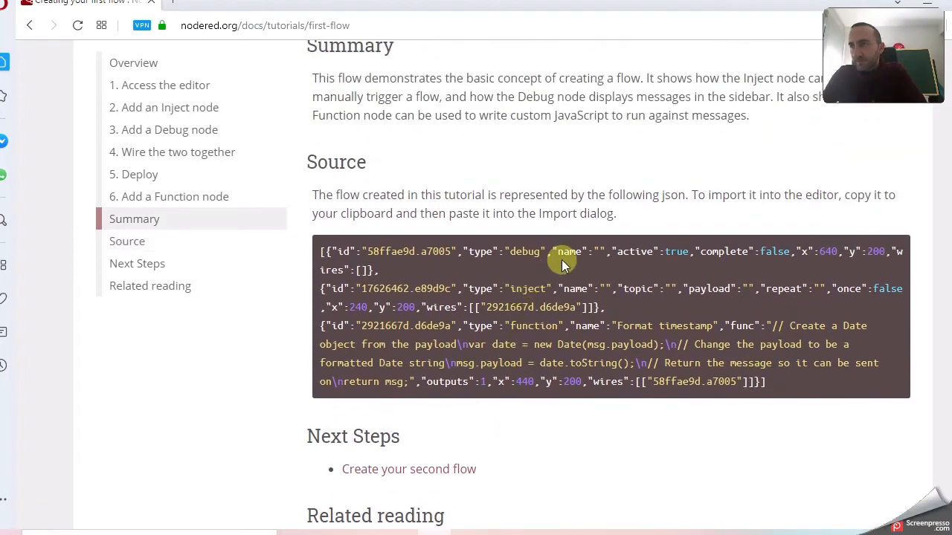
pyautogui.moveTo(321, 251); pyautogui.dragTo(790, 380)
pyautogui.hotkey('ctrl', 'c')
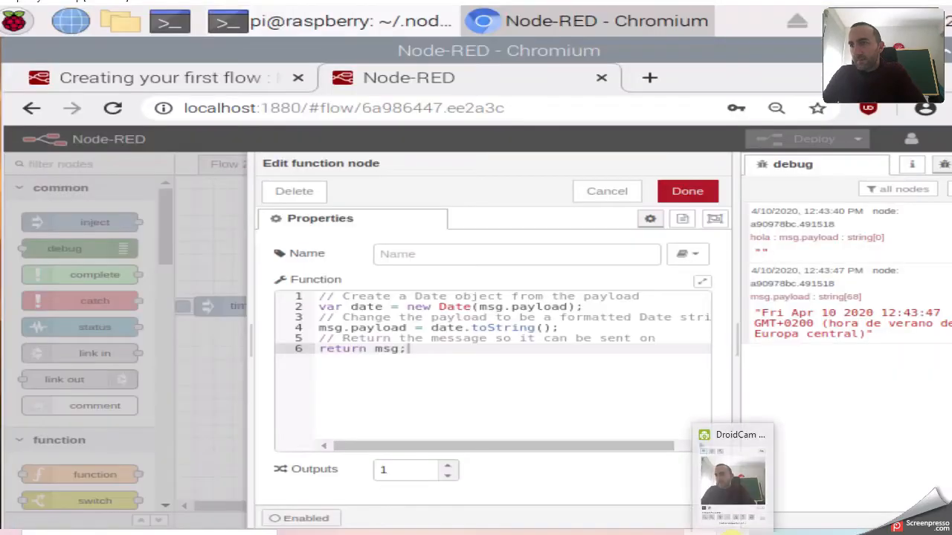
pyautogui.click(729, 534)
pyautogui.click(730, 534)
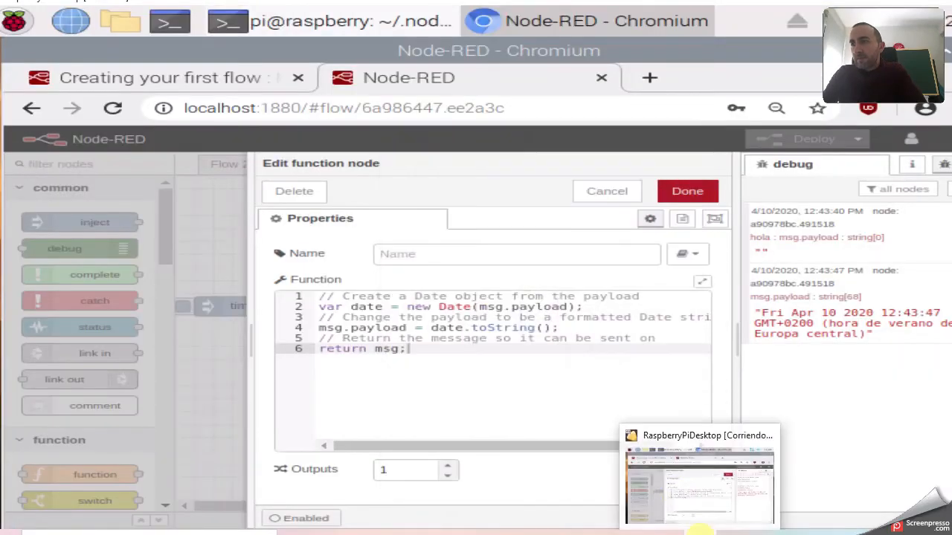
pyautogui.click(216, 216)
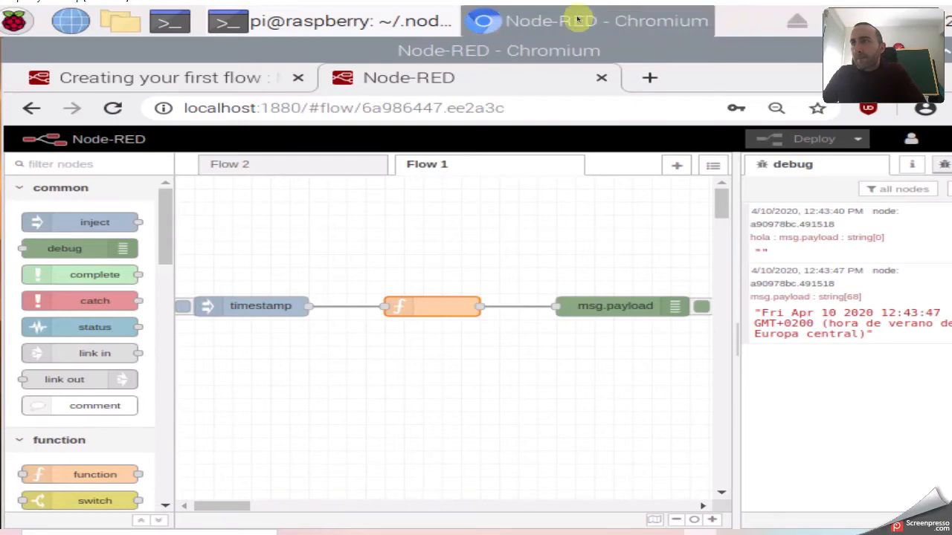
# Open the Import dialog and copy the first-flow tutorial's Source JSON.
pyautogui.click(944, 140)
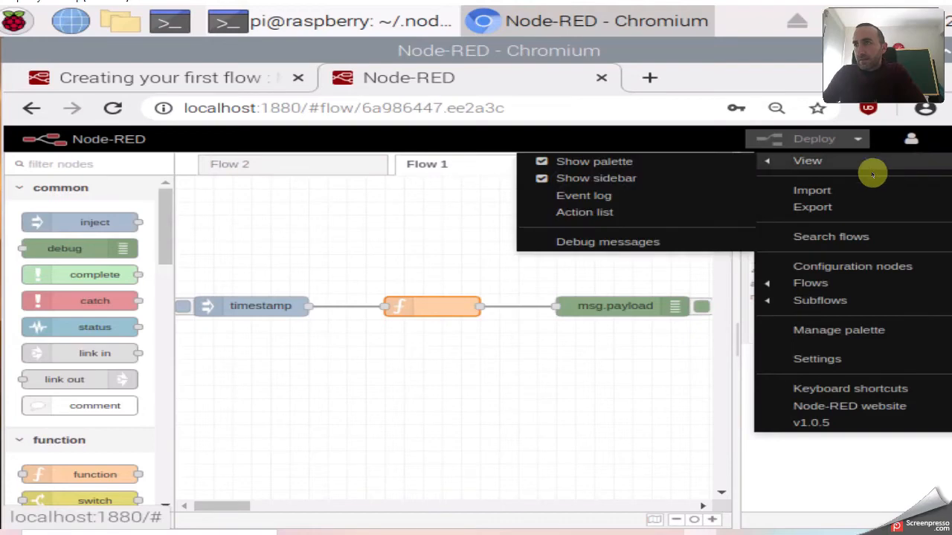
pyautogui.click(818, 191)
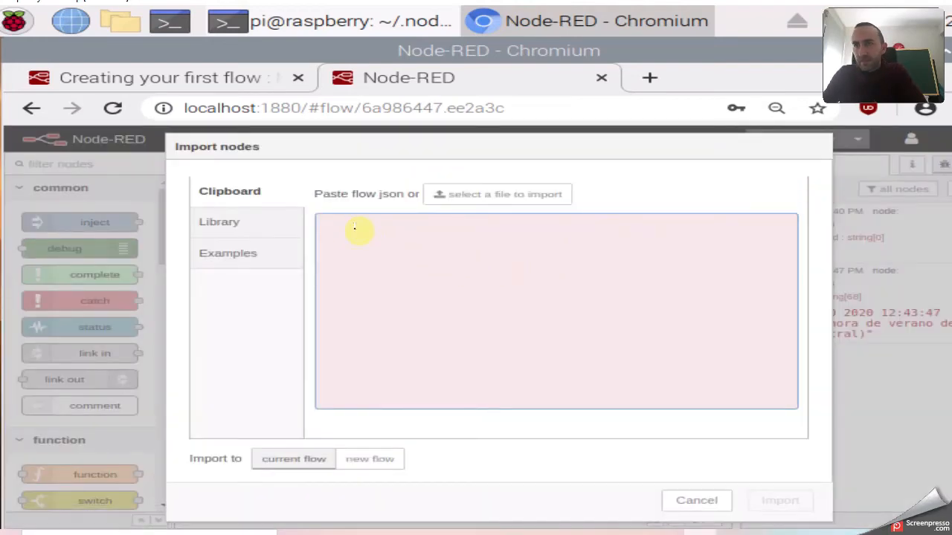
pyautogui.click(328, 225)
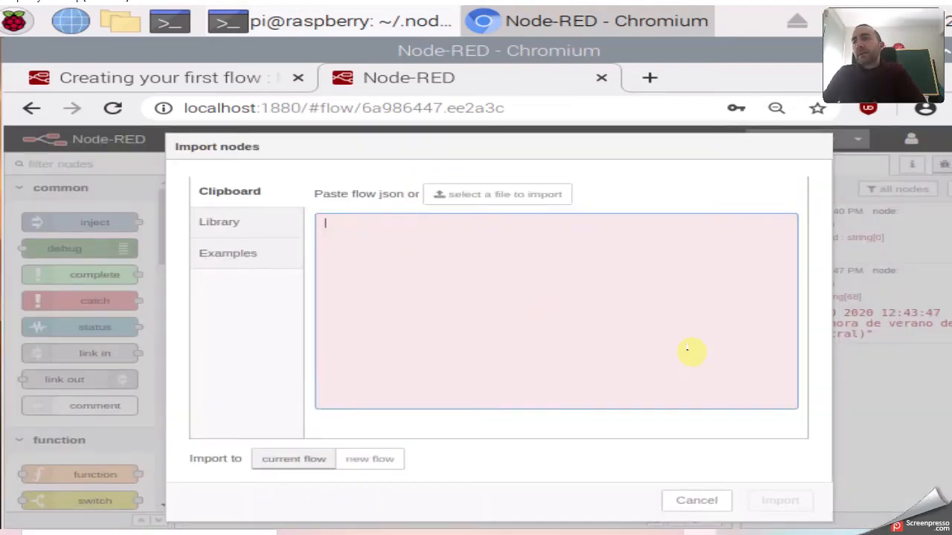
pyautogui.click(289, 76)
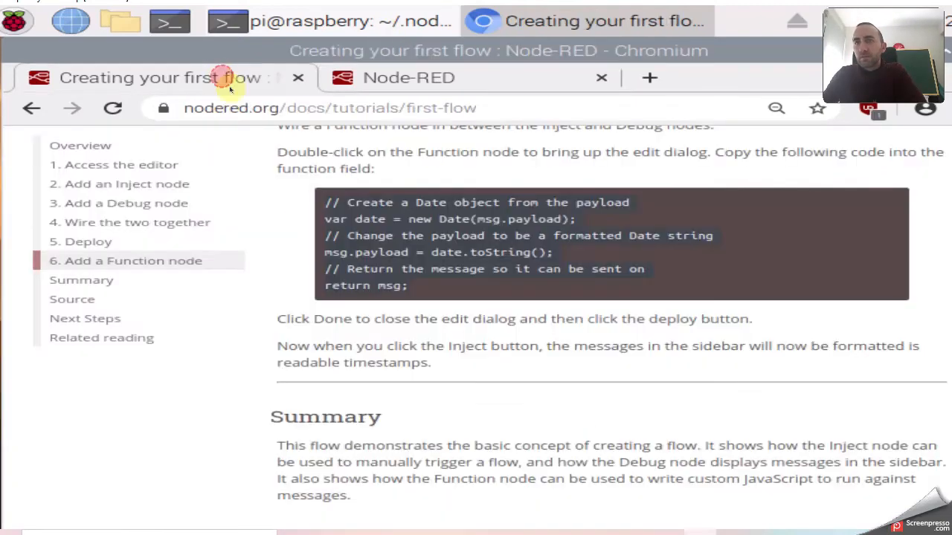
pyautogui.scroll(-2, 482, 336)
pyautogui.scroll(-3, 482, 336)
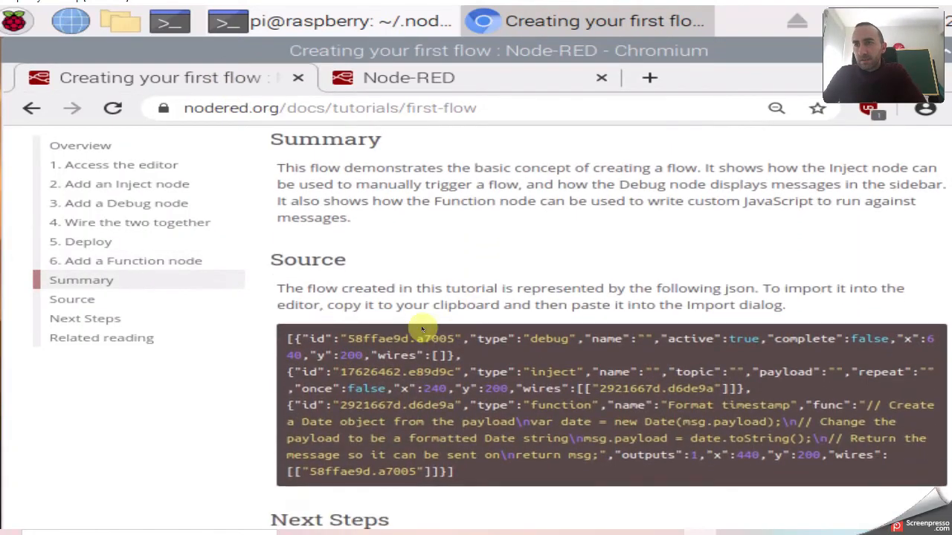
pyautogui.moveTo(284, 336); pyautogui.dragTo(416, 405)
pyautogui.rightClick(408, 399)
pyautogui.click(286, 266)
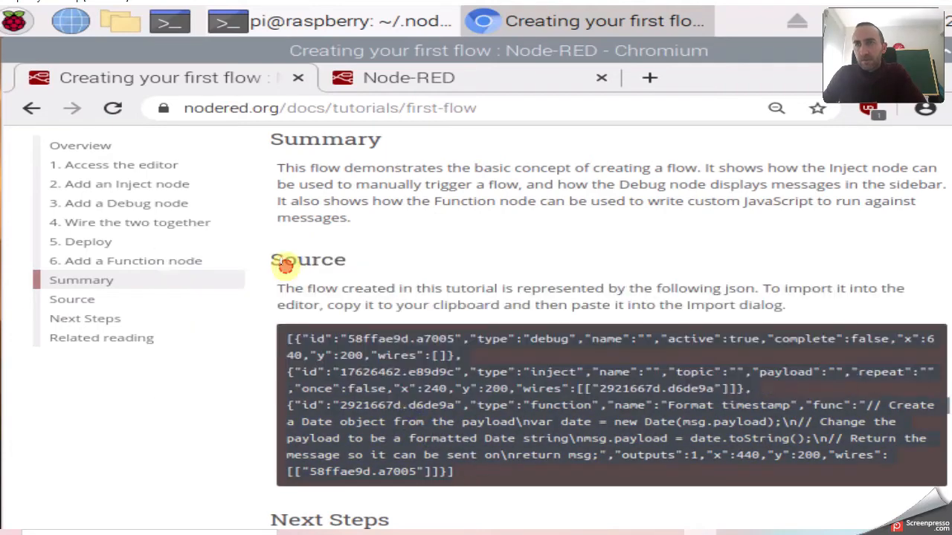
# Paste and import the JSON, placing the inject, Format timestamp and debug nodes below the existing flow.
pyautogui.click(471, 72)
pyautogui.rightClick(336, 230)
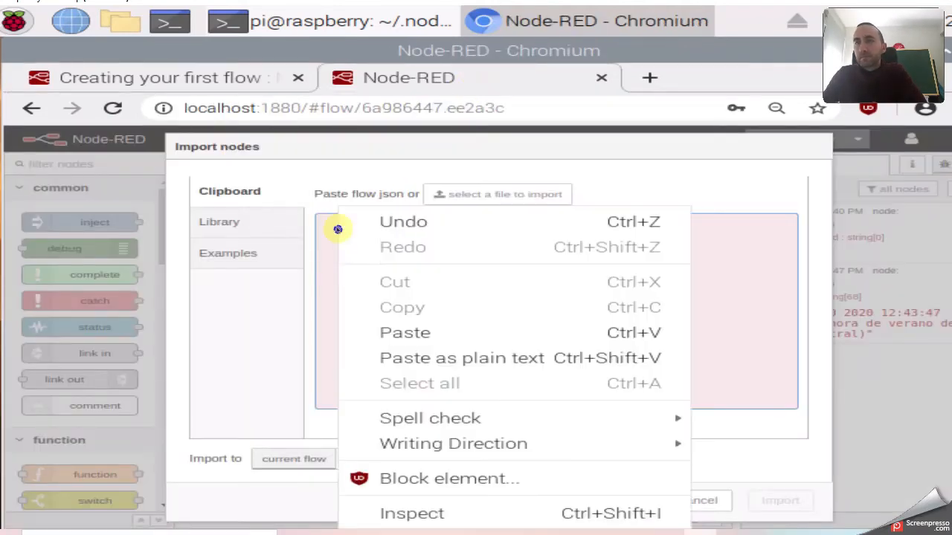
pyautogui.click(401, 329)
pyautogui.click(757, 500)
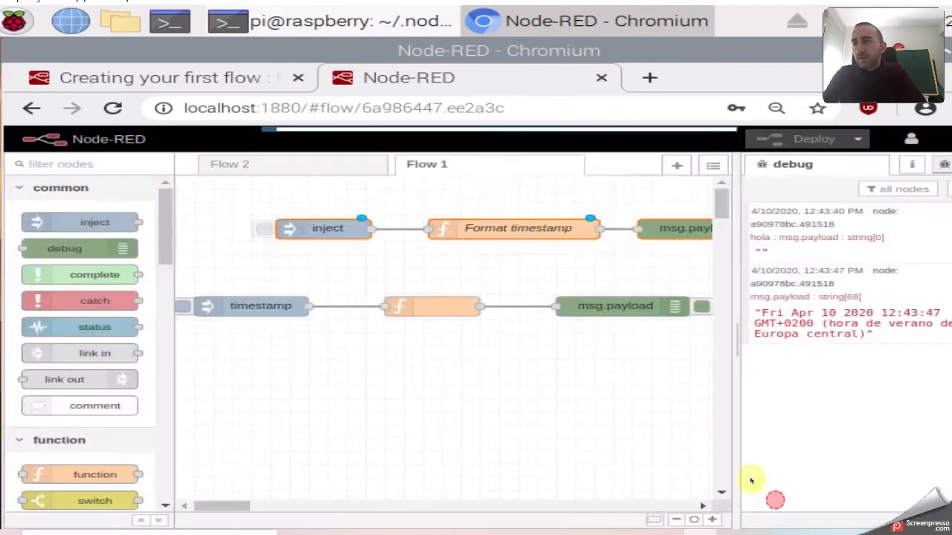
pyautogui.click(467, 377)
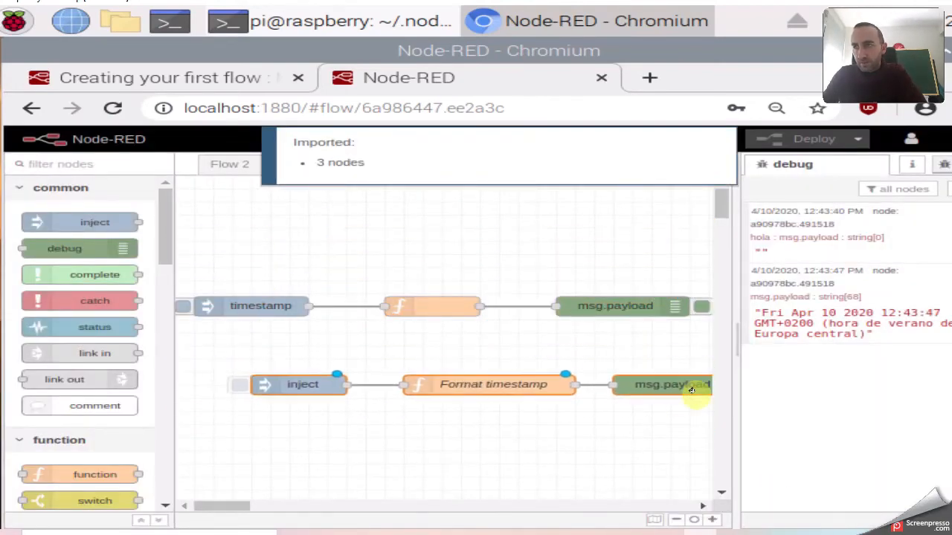
pyautogui.click(601, 372)
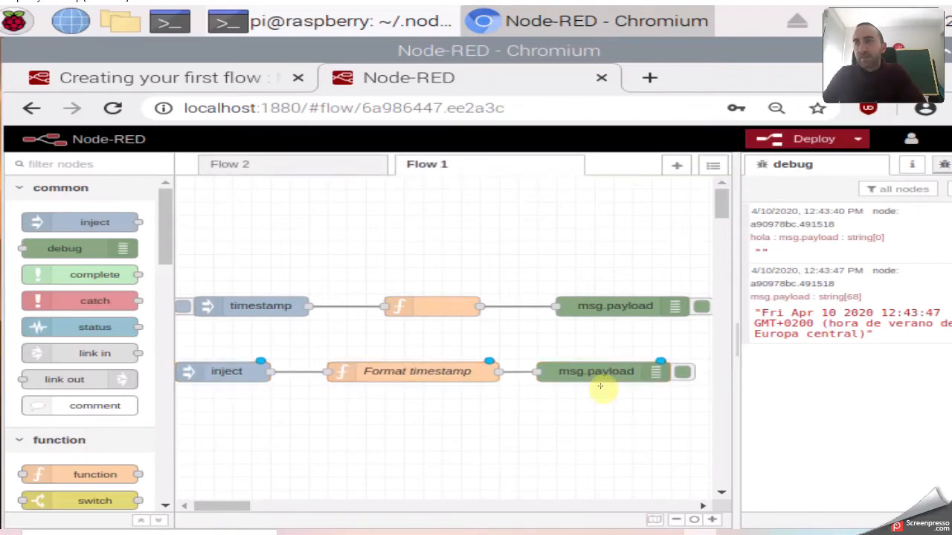
pyautogui.click(942, 139)
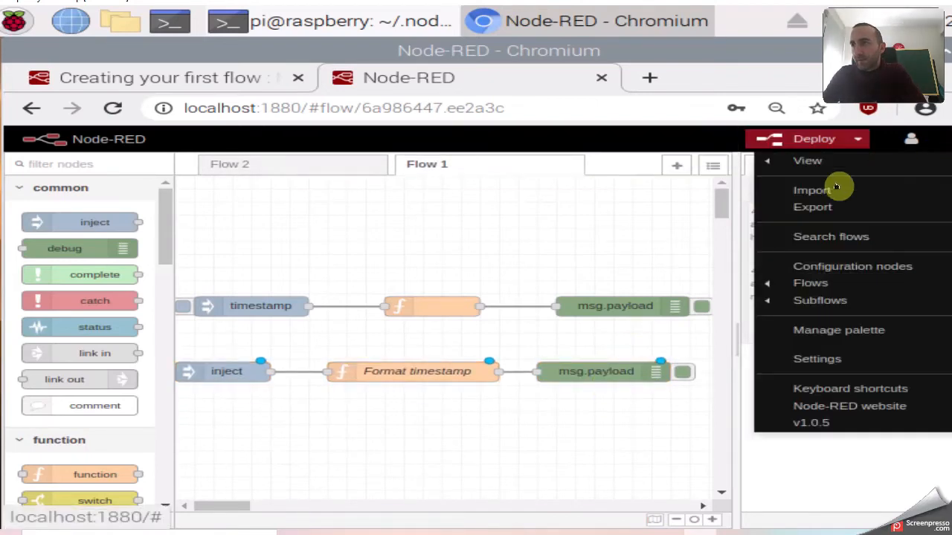
pyautogui.click(814, 208)
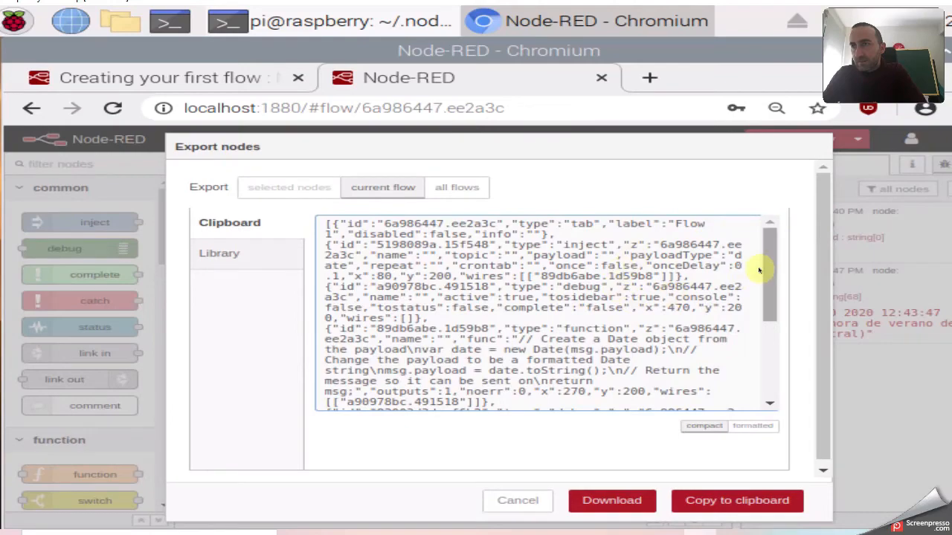
pyautogui.moveTo(768, 263); pyautogui.dragTo(636, 369)
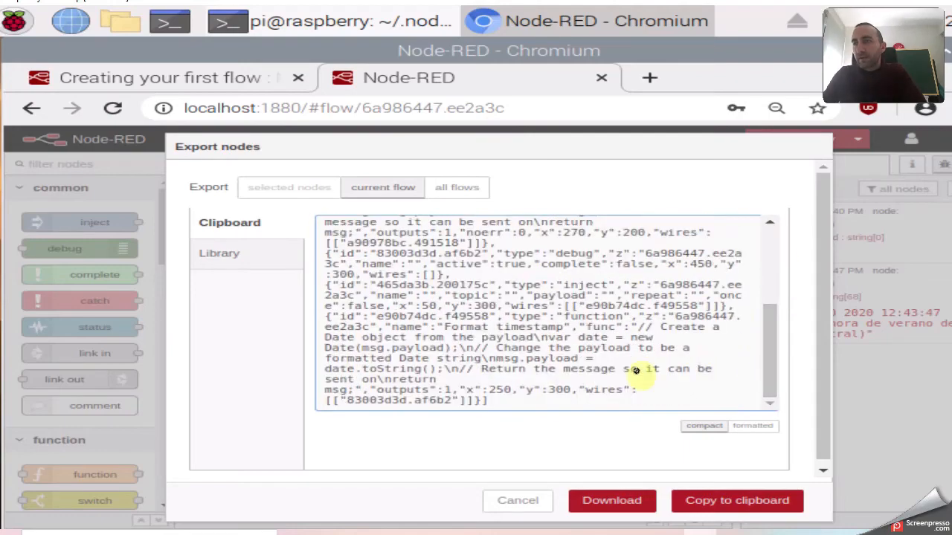
pyautogui.moveTo(771, 347); pyautogui.dragTo(754, 255)
pyautogui.click(513, 500)
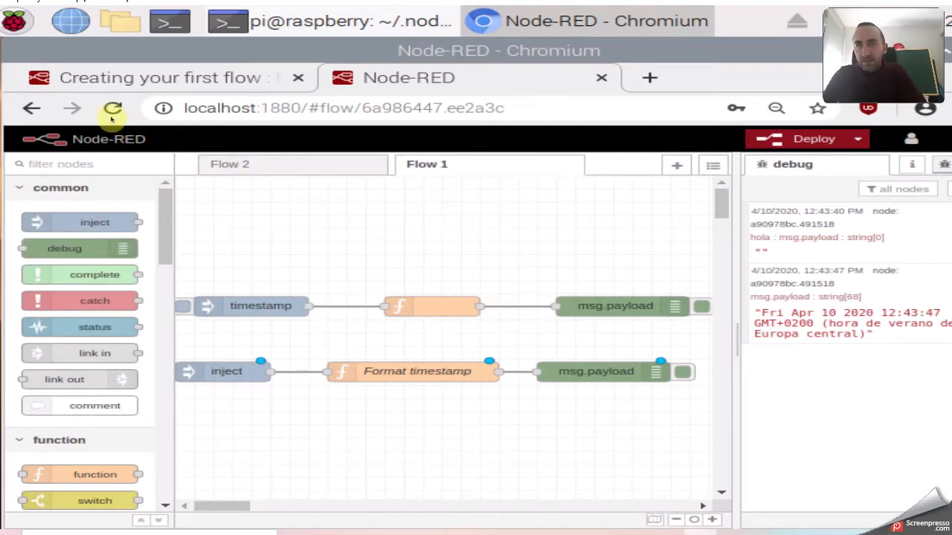
# Create an empty Flow 3 tab and open the 'Create your second flow' tutorial.
pyautogui.click(675, 164)
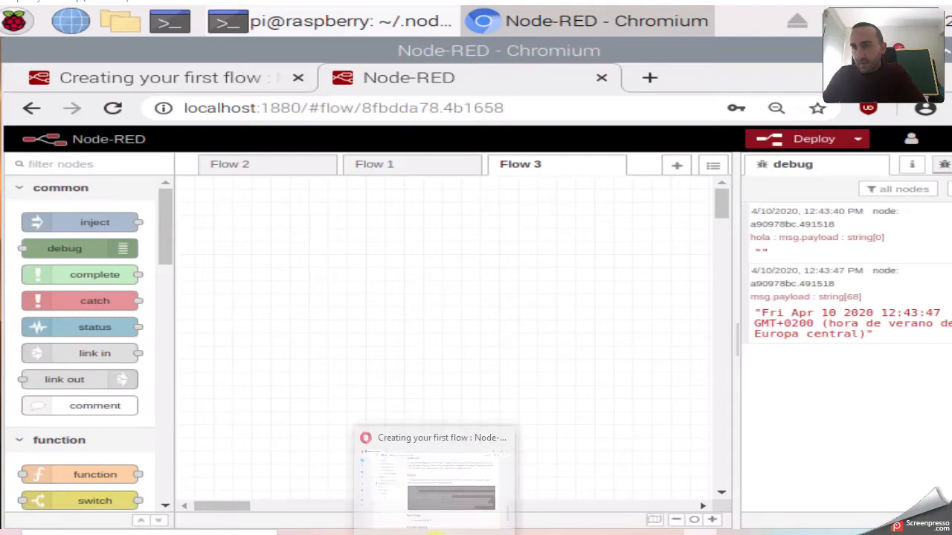
pyautogui.click(437, 532)
pyautogui.scroll(-2, 435, 353)
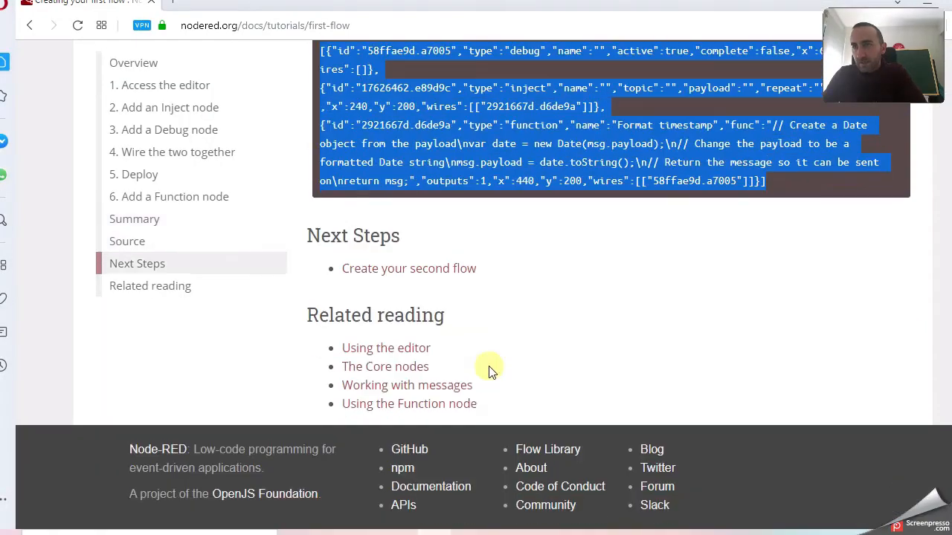
pyautogui.click(414, 270)
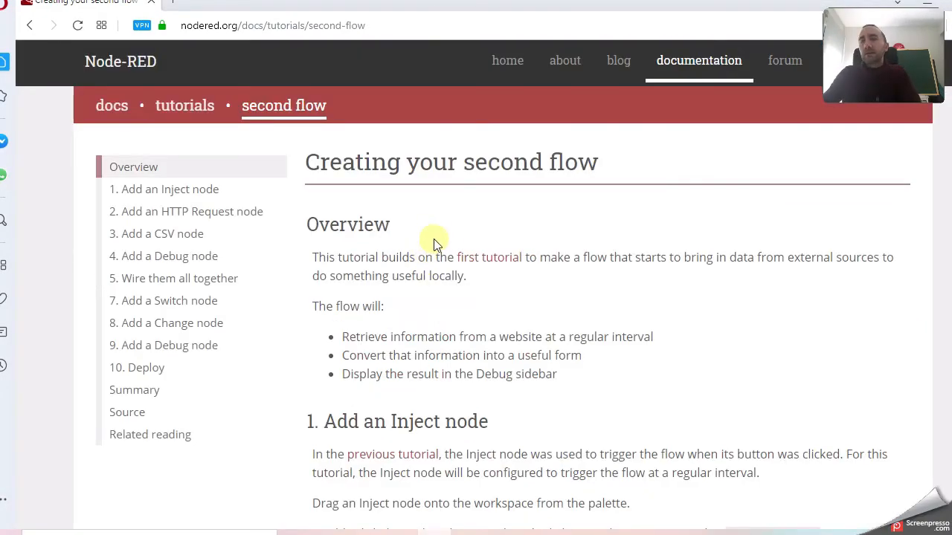
# Copy the second-flow tutorial's full Source JSON and return to the Node-RED editor.
pyautogui.scroll(-3, 447, 244)
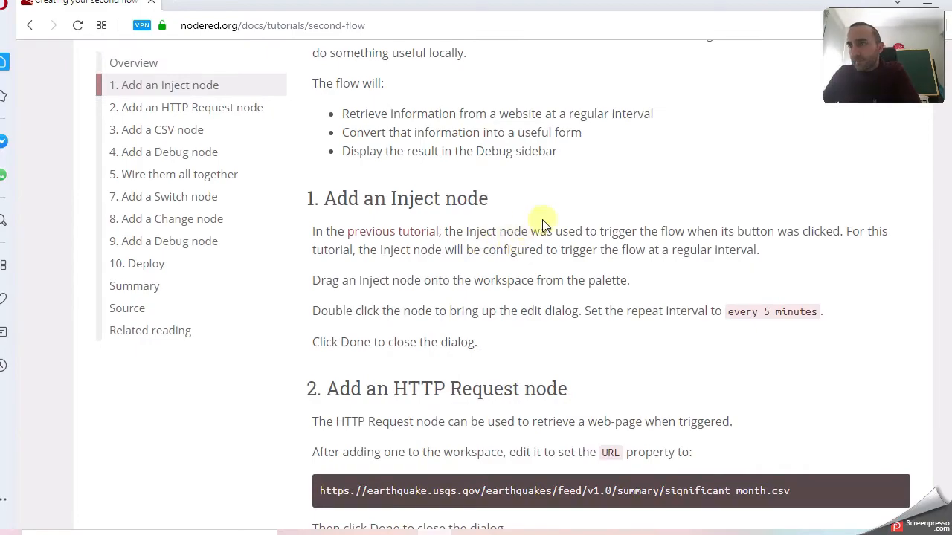
pyautogui.scroll(-5, 529, 219)
pyautogui.scroll(5, 552, 218)
pyautogui.scroll(-15, 552, 219)
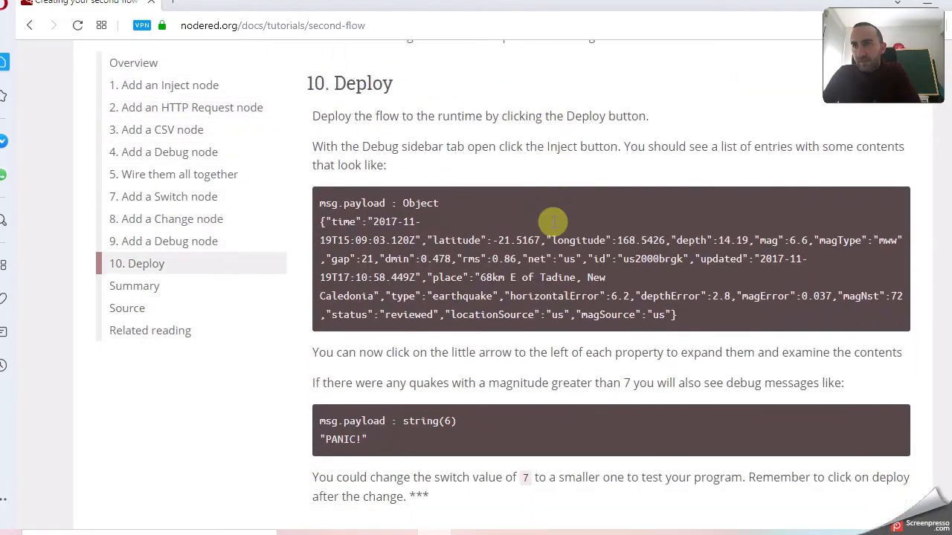
pyautogui.scroll(20, 553, 221)
pyautogui.scroll(-7, 552, 223)
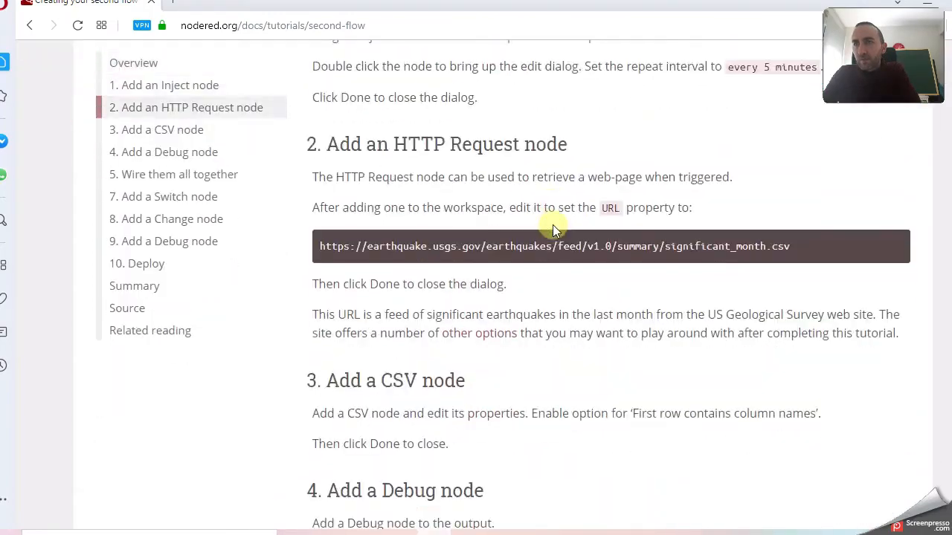
pyautogui.scroll(-17, 553, 226)
pyautogui.scroll(3, 549, 232)
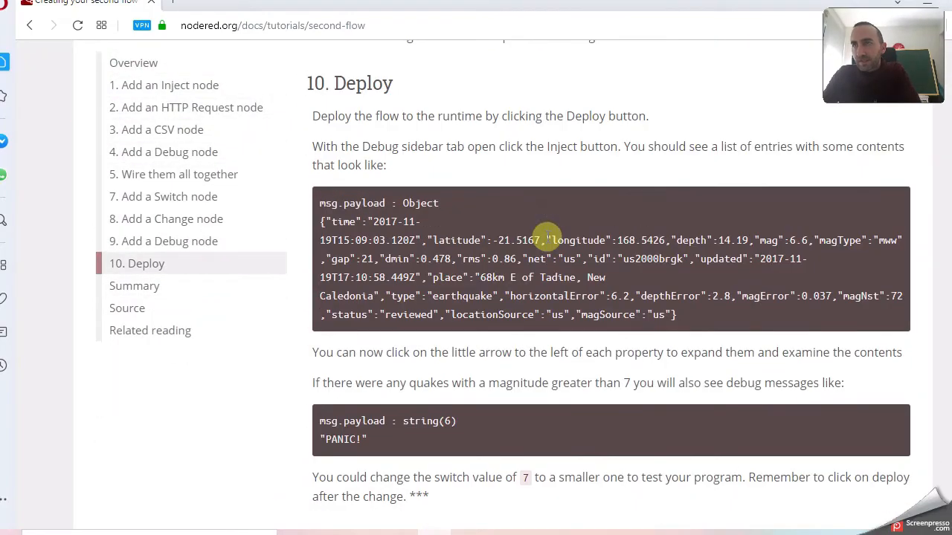
pyautogui.scroll(-9, 551, 245)
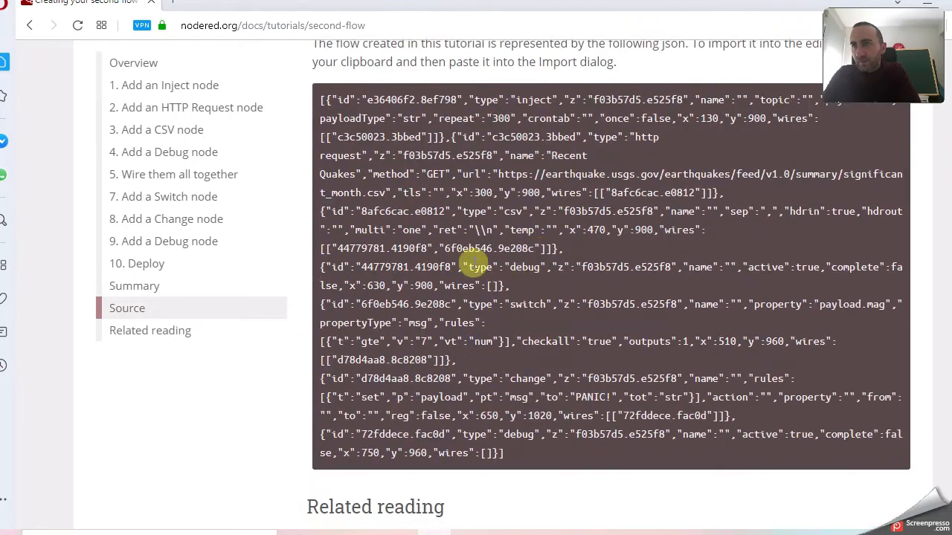
pyautogui.moveTo(322, 100); pyautogui.dragTo(520, 454)
pyautogui.rightClick(434, 293)
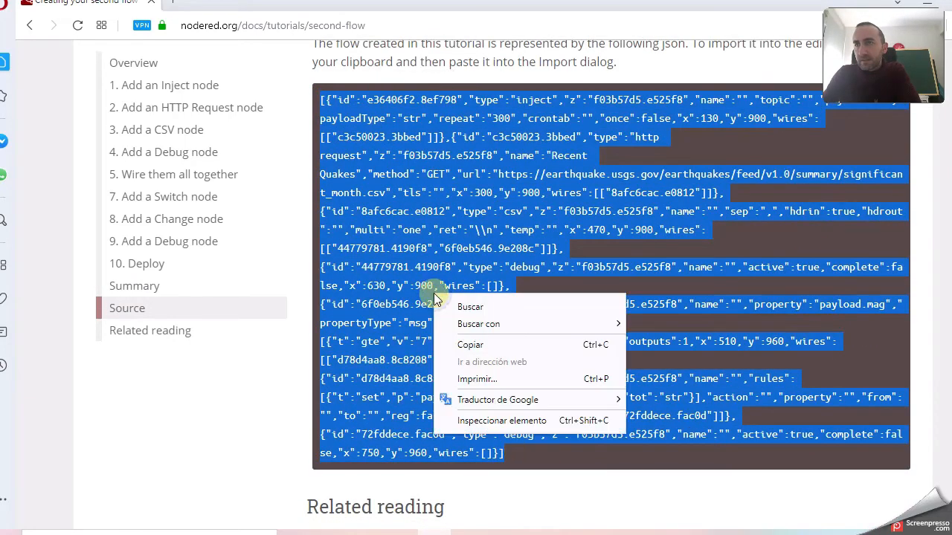
pyautogui.click(471, 343)
pyautogui.scroll(20, 593, 302)
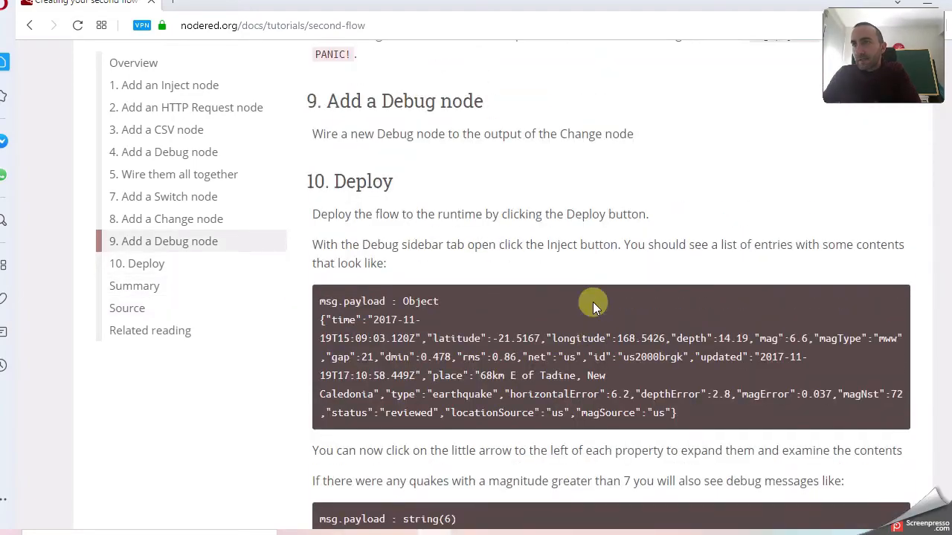
pyautogui.scroll(-20, 595, 304)
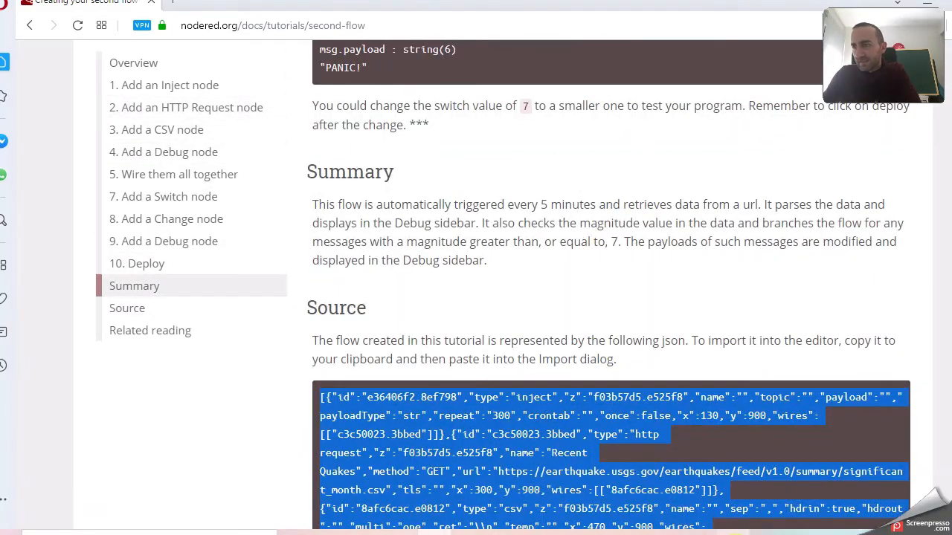
pyautogui.click(723, 491)
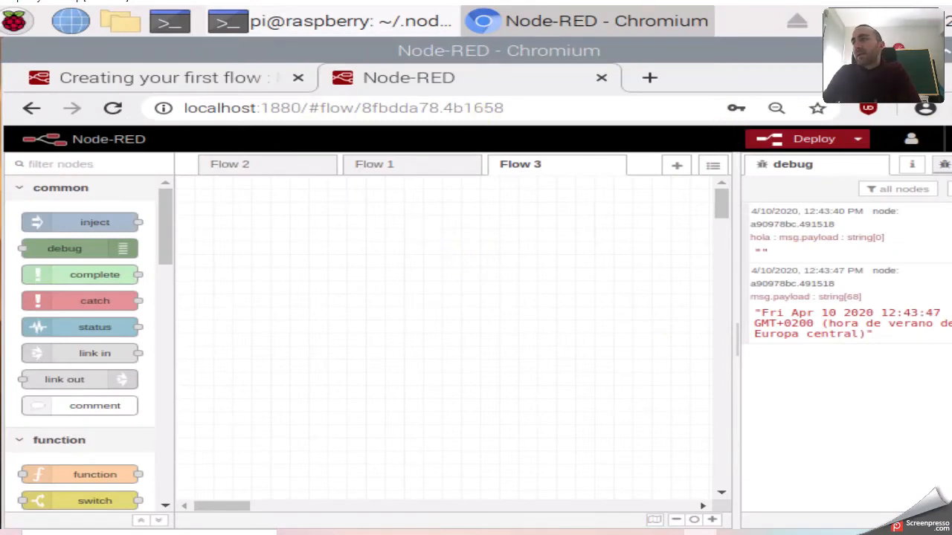
pyautogui.click(911, 141)
pyautogui.click(826, 191)
pyautogui.rightClick(342, 233)
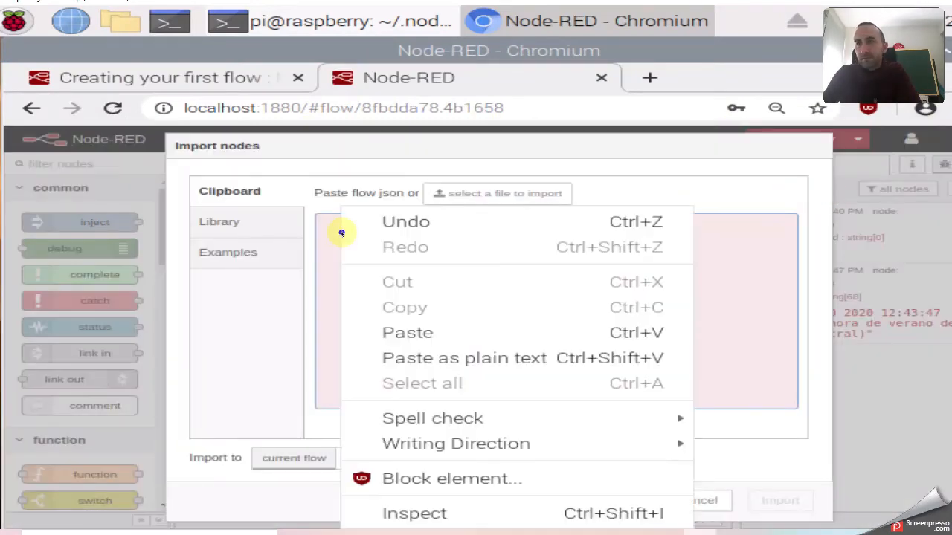
pyautogui.click(407, 332)
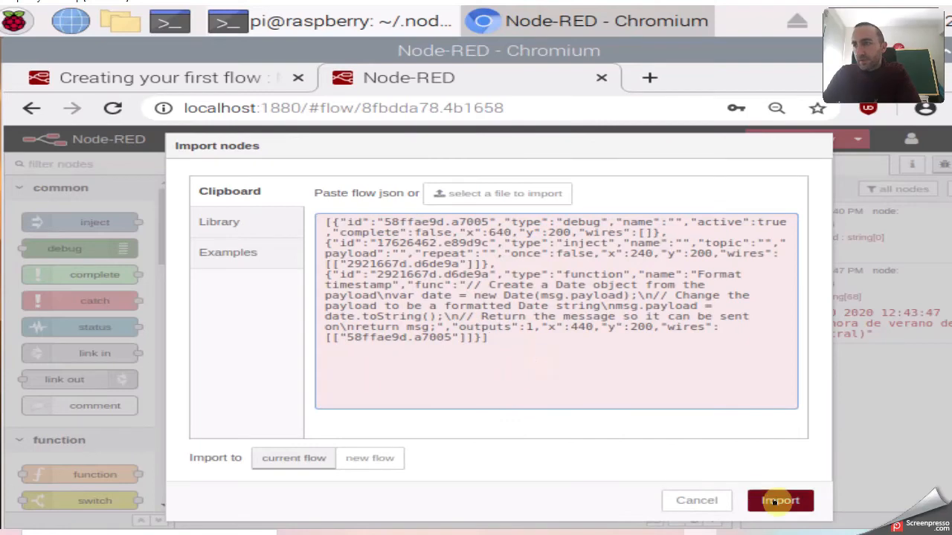
pyautogui.click(775, 502)
pyautogui.click(341, 254)
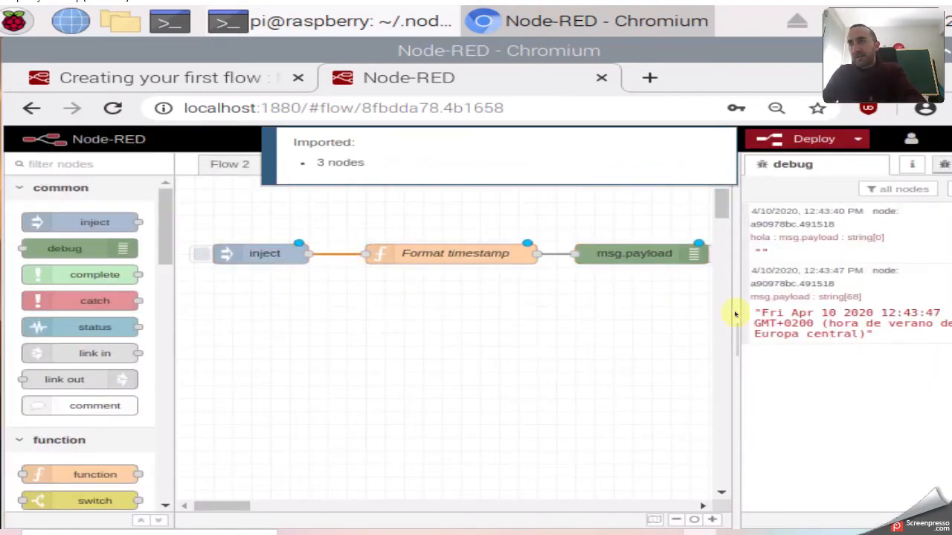
pyautogui.moveTo(733, 316); pyautogui.dragTo(767, 326)
pyautogui.moveTo(695, 323); pyautogui.dragTo(247, 203)
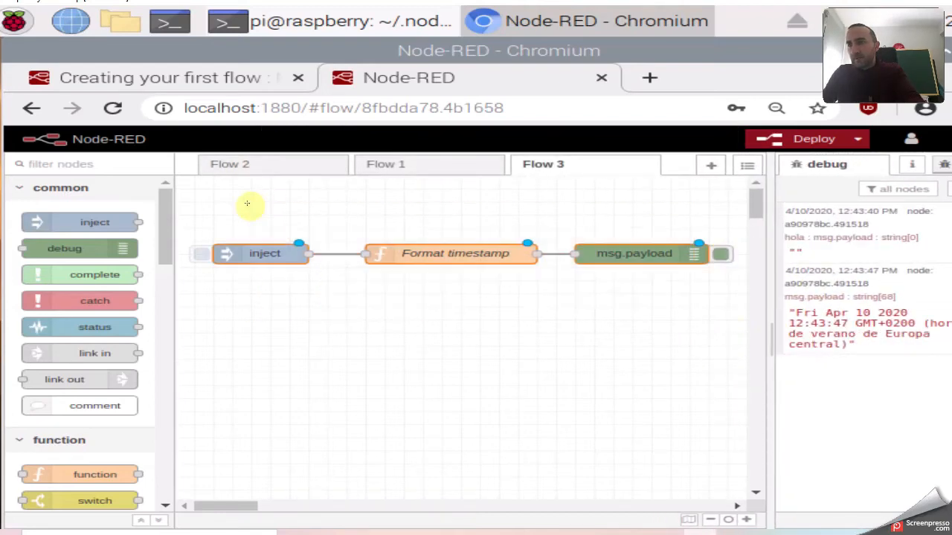
pyautogui.press('Delete')
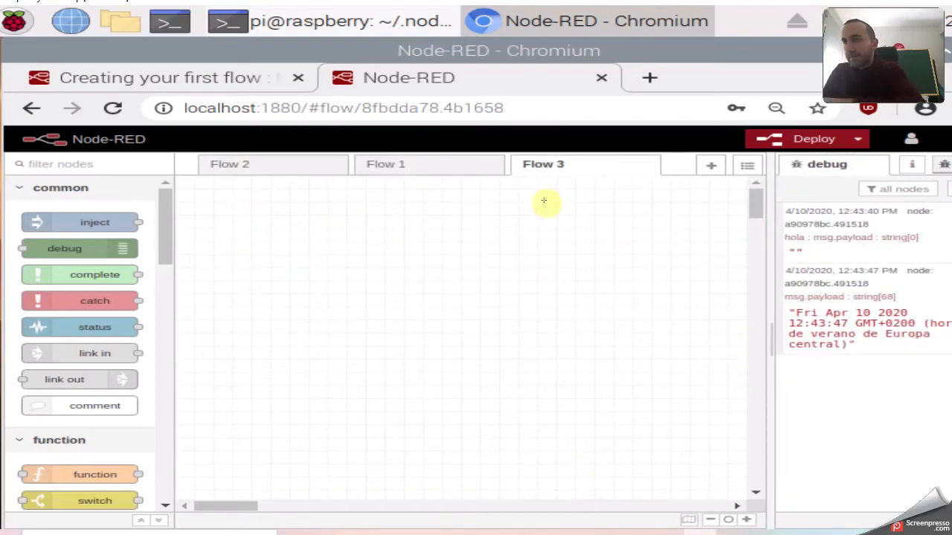
# Copy the Source JSON from the first-flow tutorial page.
pyautogui.click(197, 77)
pyautogui.rightClick(342, 344)
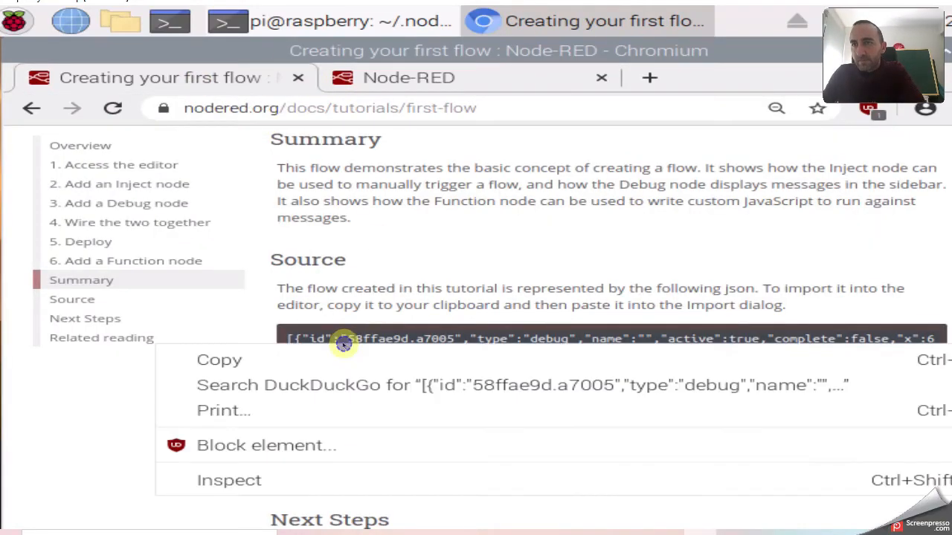
pyautogui.click(313, 359)
pyautogui.scroll(-3, 435, 278)
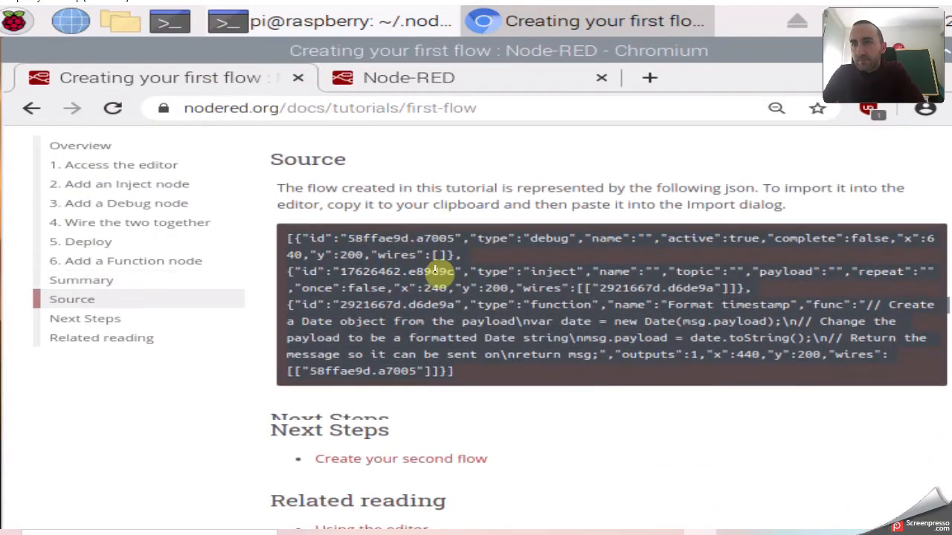
pyautogui.scroll(6, 491, 279)
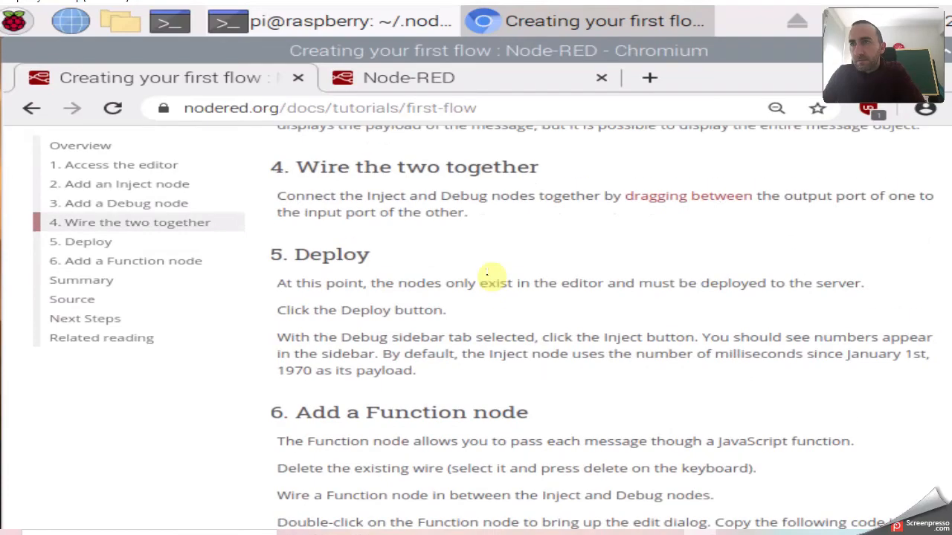
pyautogui.scroll(5, 491, 297)
pyautogui.scroll(-10, 492, 271)
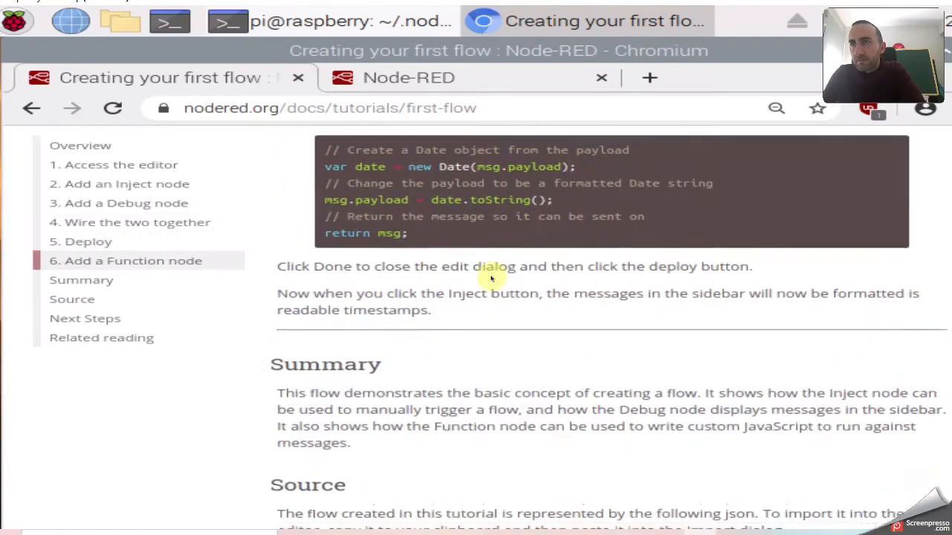
# Copy the second-flow tutorial's entire Source JSON and go back to the Node-RED editor.
pyautogui.click(389, 365)
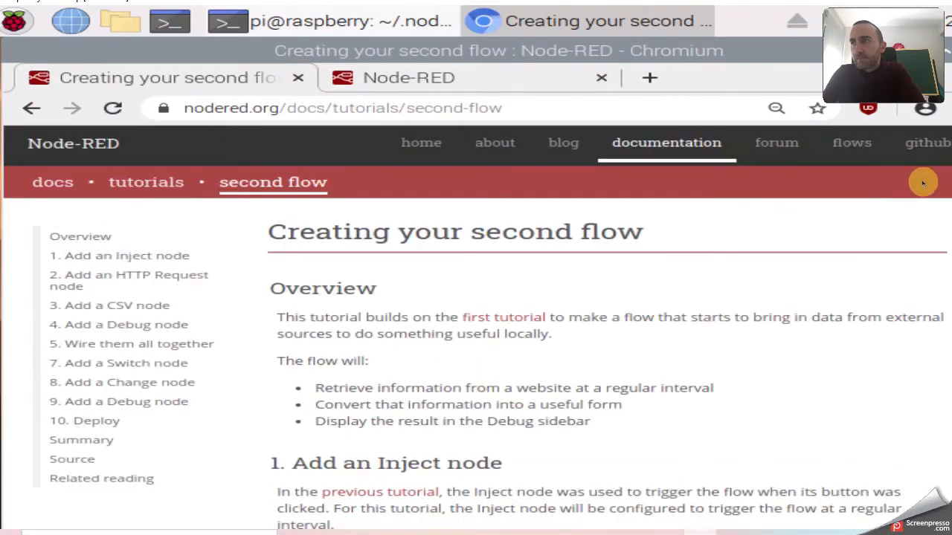
pyautogui.scroll(-20, 609, 327)
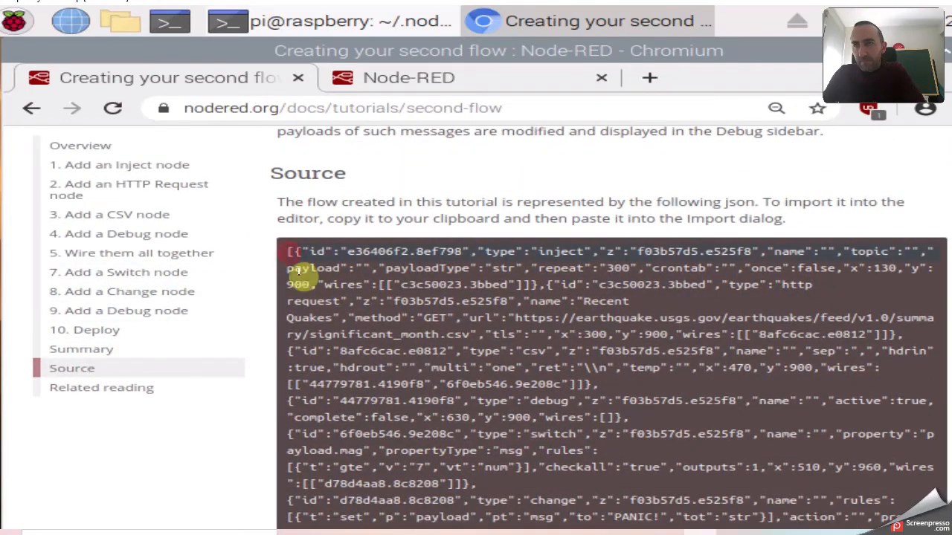
pyautogui.moveTo(470, 470); pyautogui.dragTo(485, 252)
pyautogui.rightClick(485, 252)
pyautogui.click(403, 266)
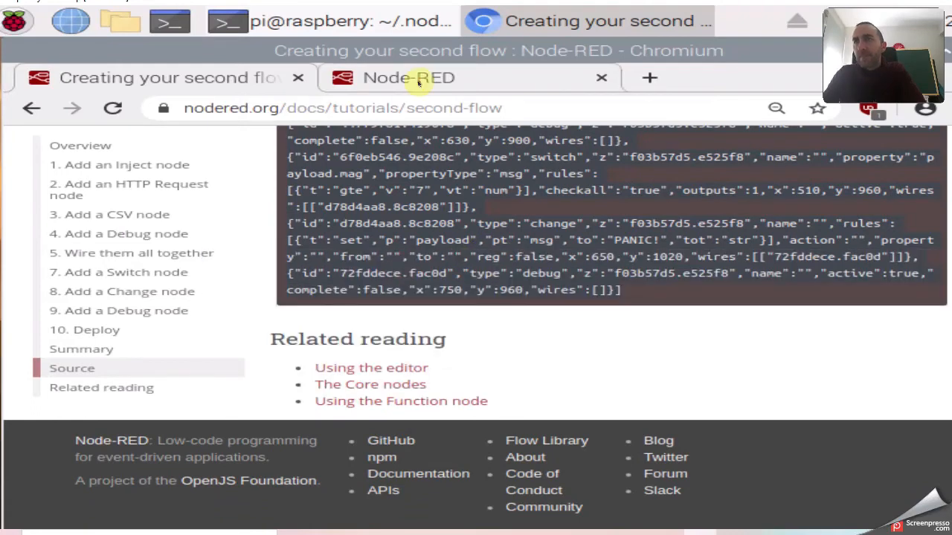
pyautogui.click(419, 84)
pyautogui.click(920, 139)
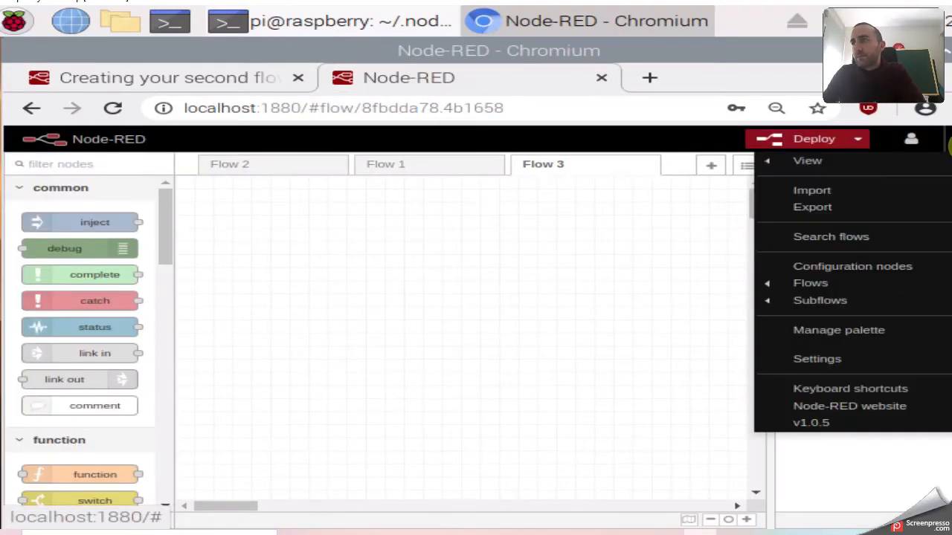
# Import the pasted seven-node earthquake JSON onto Flow 3 and hide the debug sidebar.
pyautogui.click(823, 199)
pyautogui.rightClick(327, 223)
pyautogui.click(409, 331)
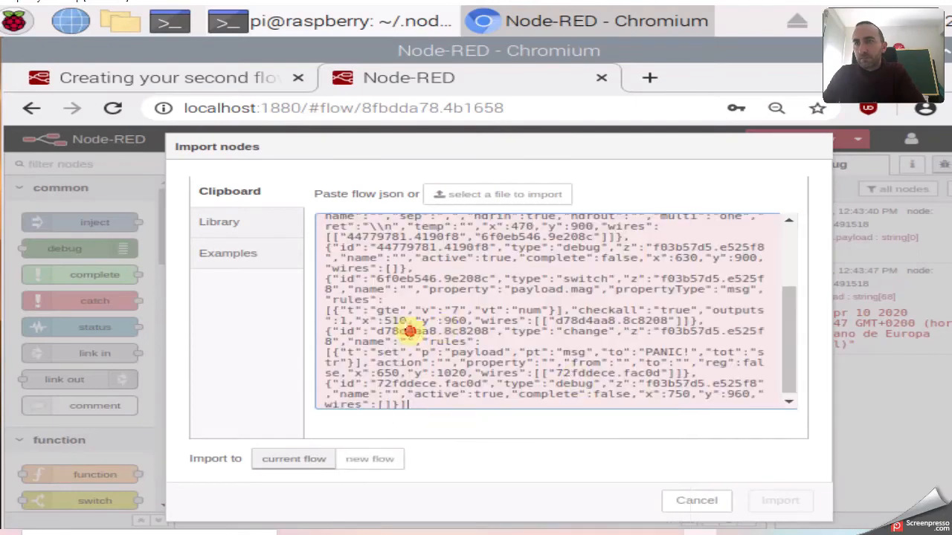
pyautogui.click(780, 500)
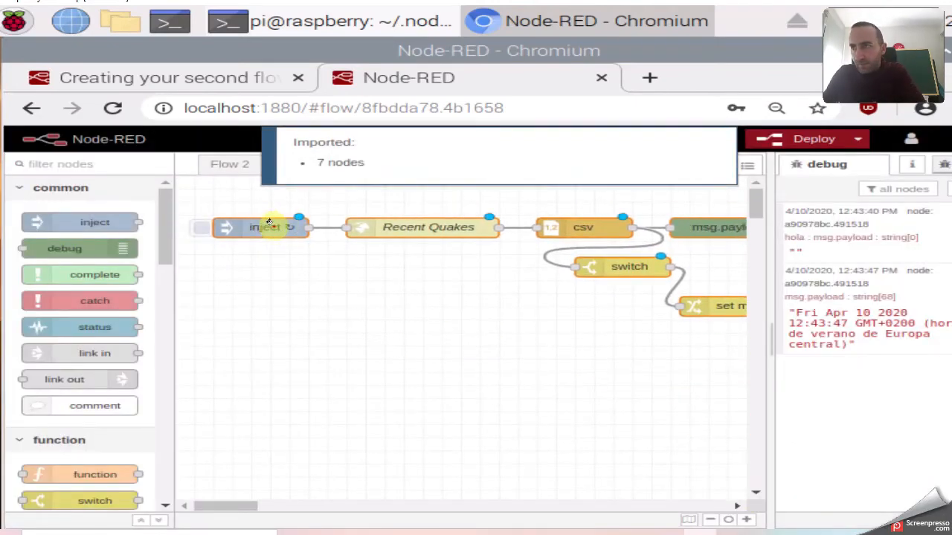
pyautogui.click(269, 223)
pyautogui.moveTo(768, 327); pyautogui.dragTo(892, 328)
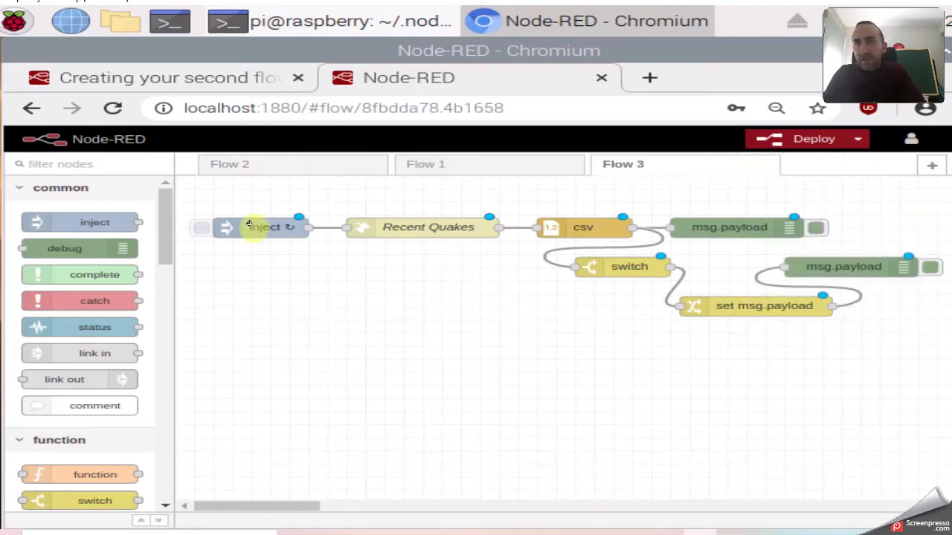
# Set the inject node to fire once after 0.1 seconds, keeping the string payload.
pyautogui.doubleClick(251, 226)
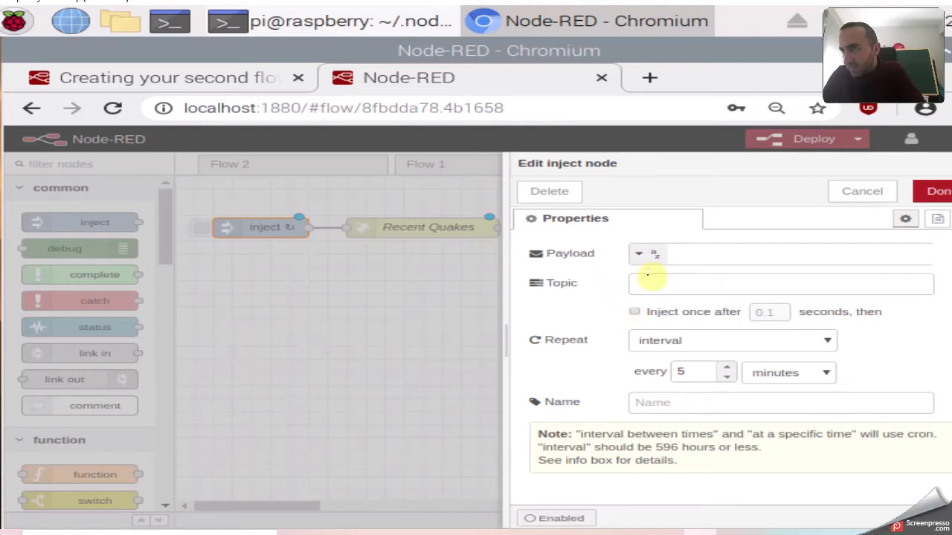
pyautogui.click(634, 253)
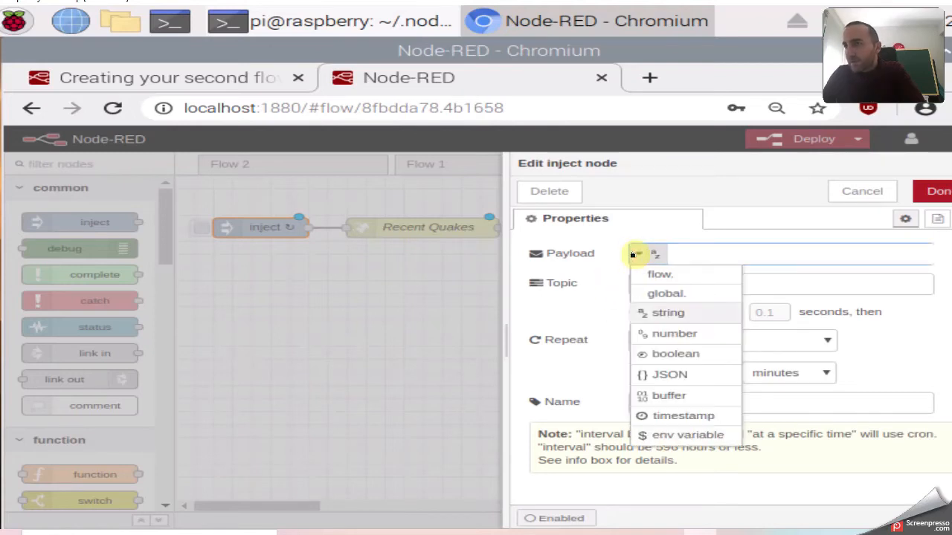
pyautogui.click(602, 306)
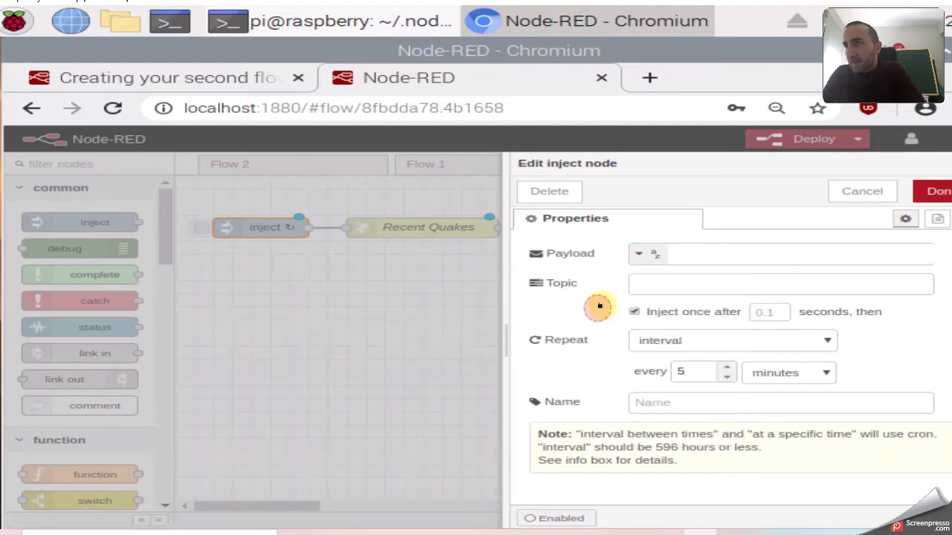
pyautogui.click(697, 252)
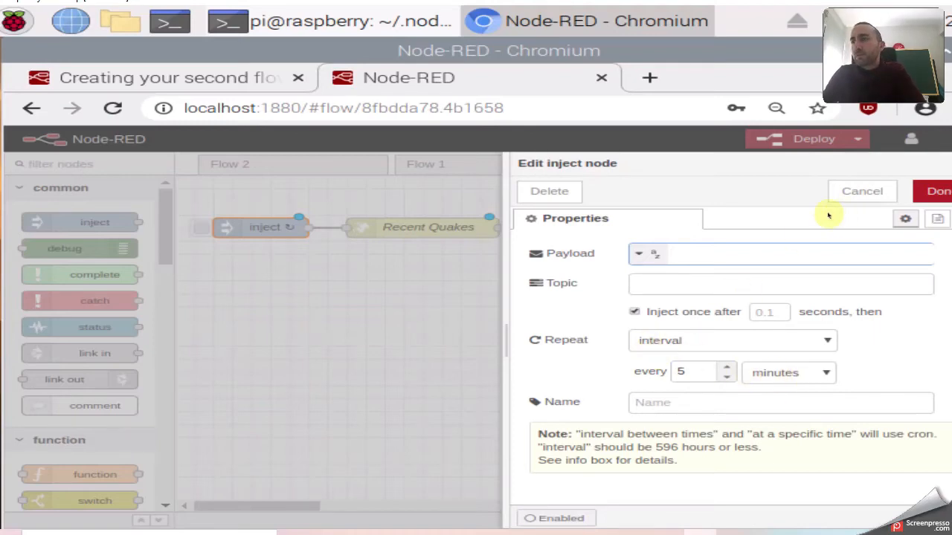
pyautogui.click(936, 191)
pyautogui.doubleClick(408, 226)
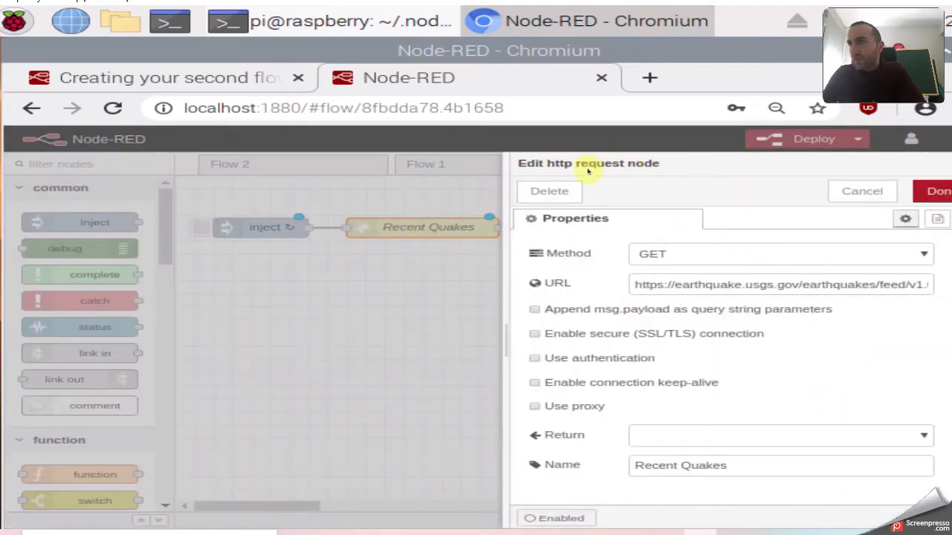
pyautogui.click(934, 193)
pyautogui.moveTo(165, 216); pyautogui.dragTo(154, 358)
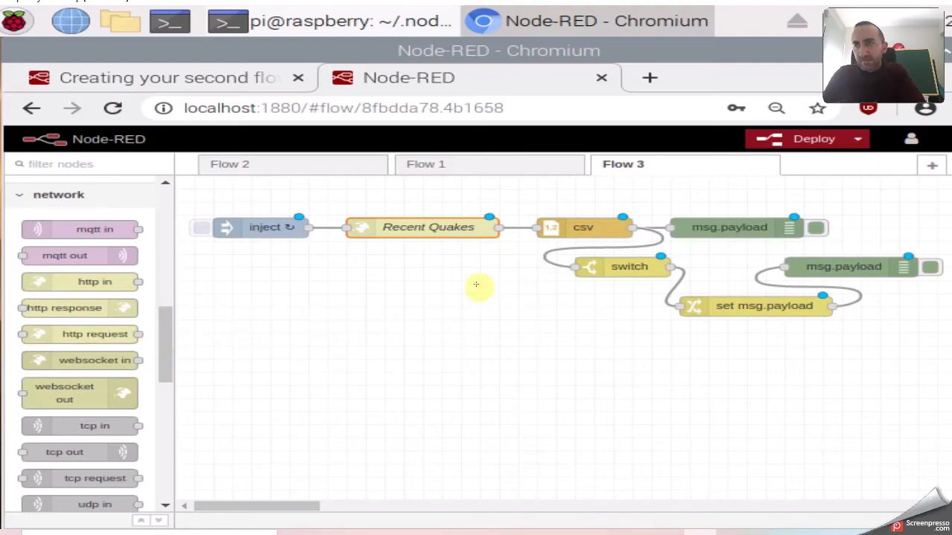
pyautogui.doubleClick(402, 231)
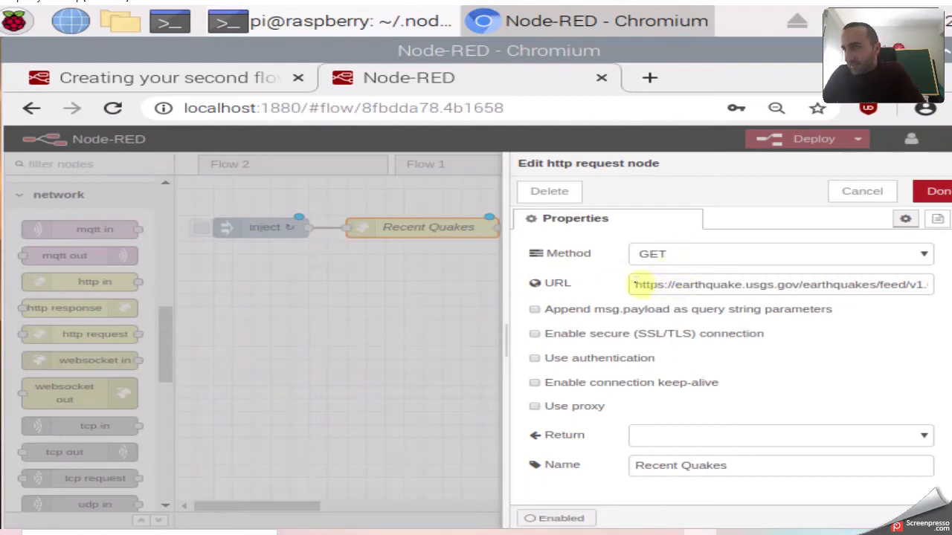
pyautogui.moveTo(634, 284); pyautogui.dragTo(939, 285)
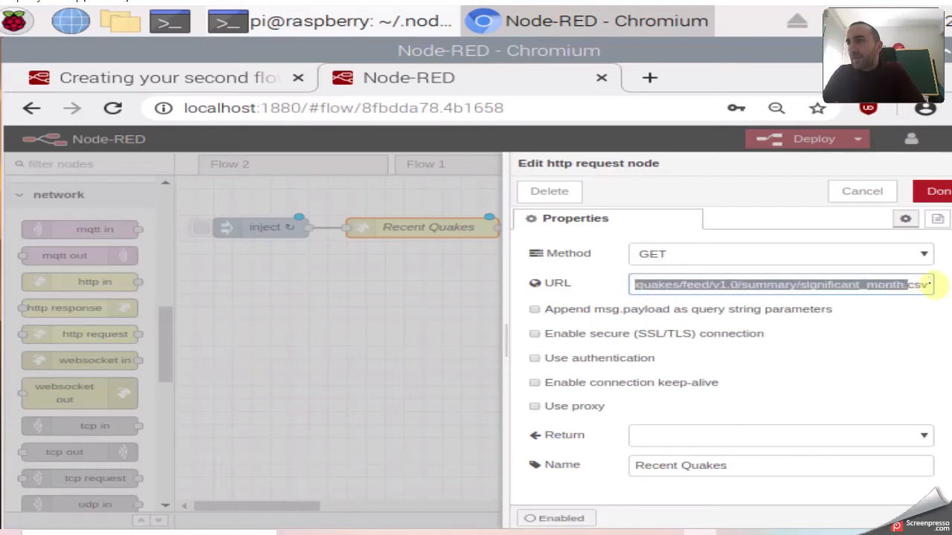
pyautogui.click(860, 285)
pyautogui.moveTo(798, 285); pyautogui.dragTo(938, 289)
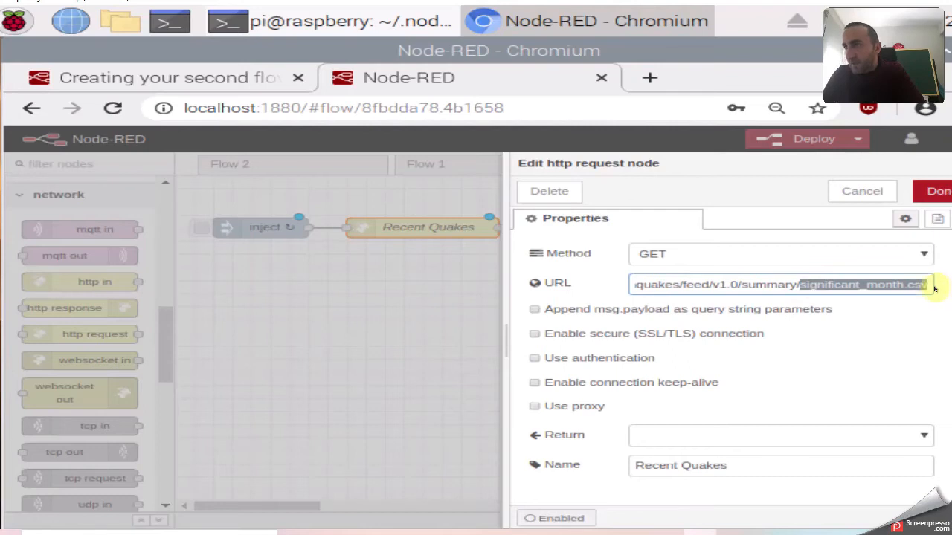
pyautogui.click(894, 286)
pyautogui.moveTo(799, 285); pyautogui.dragTo(940, 290)
pyautogui.click(740, 284)
pyautogui.press('Left')
pyautogui.press('Left')
pyautogui.press('Left')
pyautogui.press('Left')
pyautogui.press('Left')
pyautogui.press('Left')
pyautogui.press('Left')
pyautogui.press('Left')
pyautogui.press('Left')
pyautogui.press('Left')
pyautogui.press('Left')
pyautogui.press('Left')
pyautogui.press('Left')
pyautogui.press('Left')
pyautogui.press('Left')
pyautogui.press('Left')
pyautogui.press('Left')
pyautogui.press('Left')
pyautogui.press('Left')
pyautogui.press('Left')
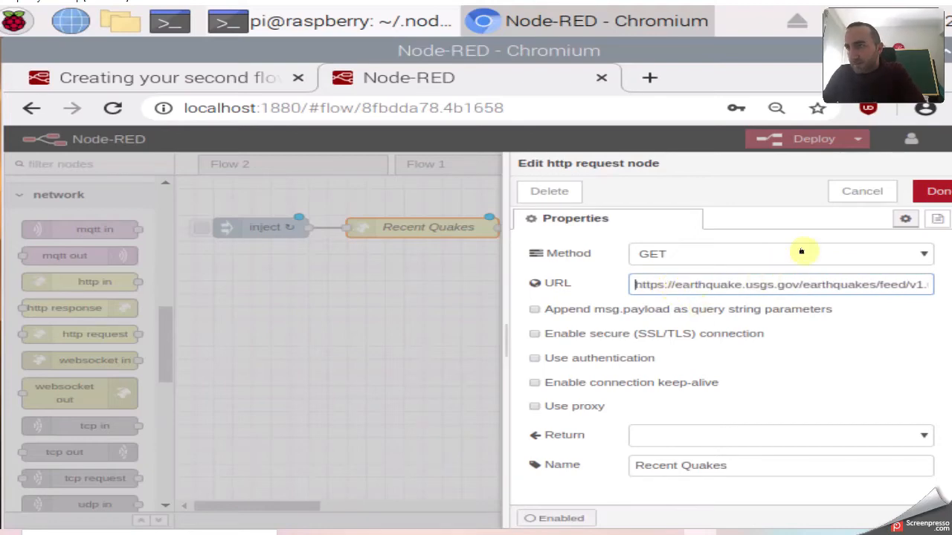
pyautogui.click(935, 191)
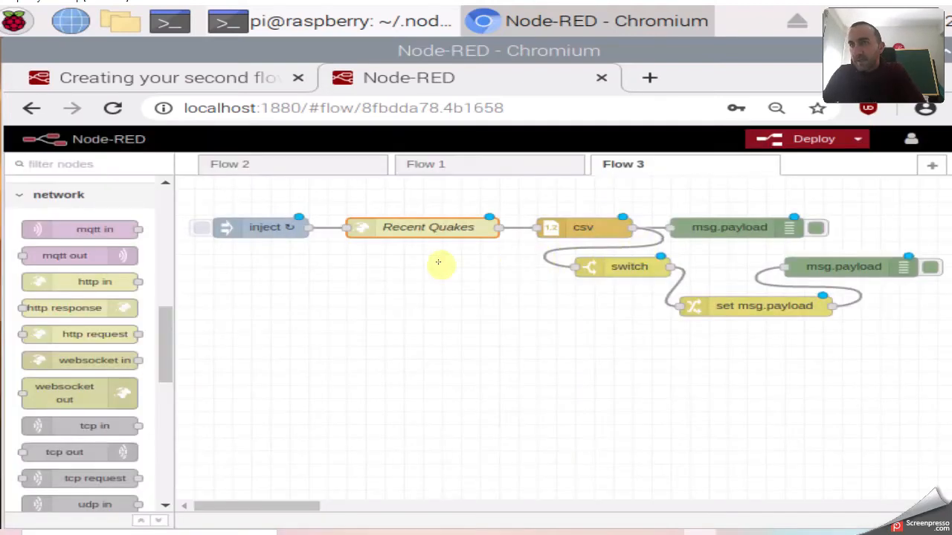
pyautogui.click(247, 228)
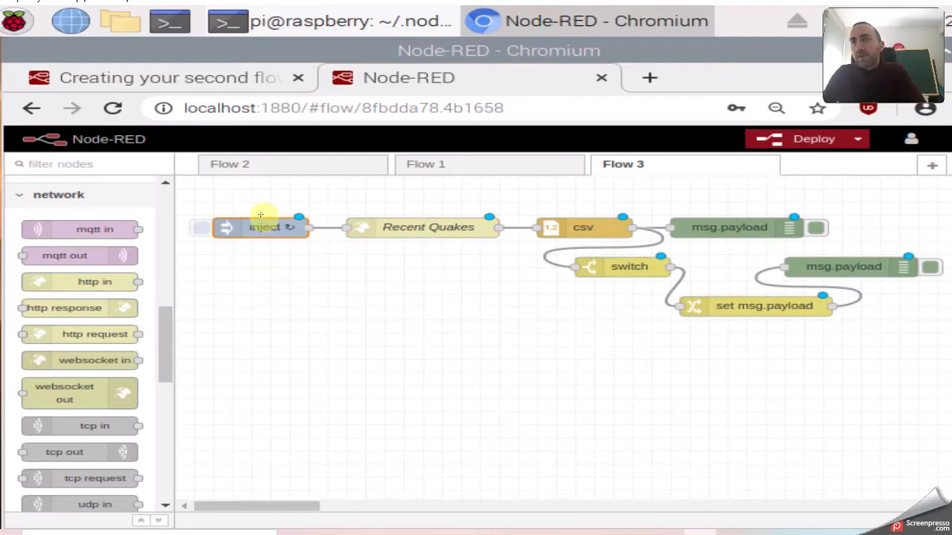
pyautogui.click(395, 228)
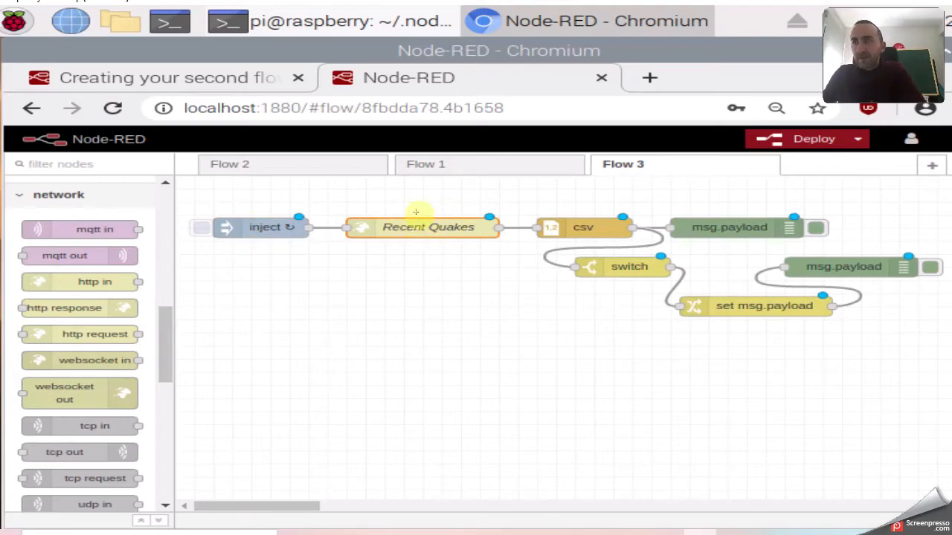
pyautogui.doubleClick(437, 226)
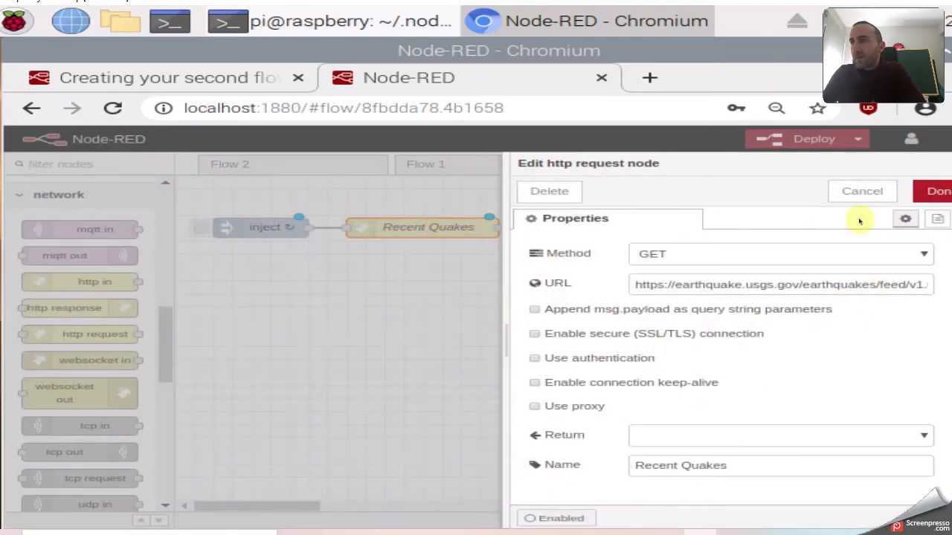
pyautogui.click(933, 191)
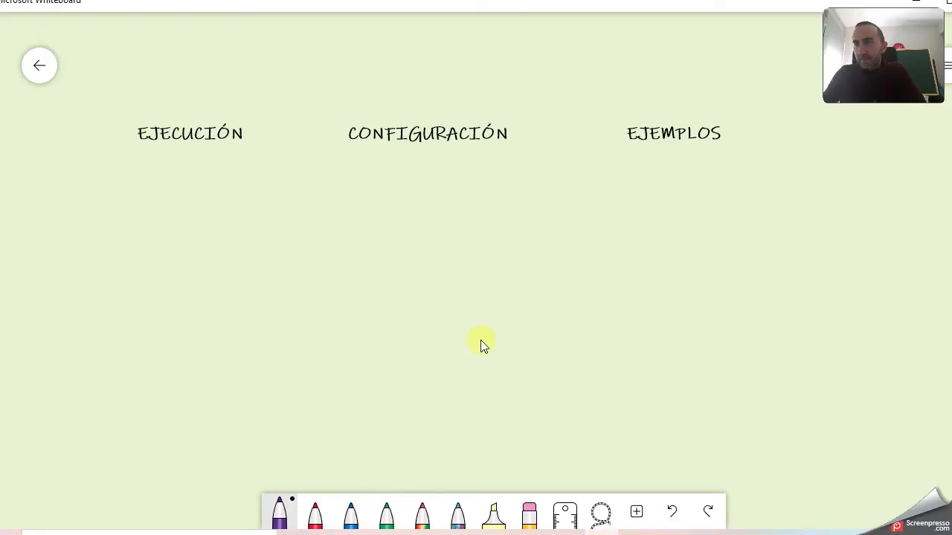
pyautogui.scroll(-5, 476, 342)
# Pan and zoom the whiteboard to inspect the Raspberry Pi, router and map images, then return to Node-RED.
pyautogui.moveTo(398, 325); pyautogui.dragTo(732, 236)
pyautogui.scroll(4, 357, 353)
pyautogui.scroll(4, 358, 353)
pyautogui.moveTo(334, 379); pyautogui.dragTo(614, 196)
pyautogui.scroll(-2, 353, 263)
pyautogui.moveTo(354, 262); pyautogui.dragTo(390, 265)
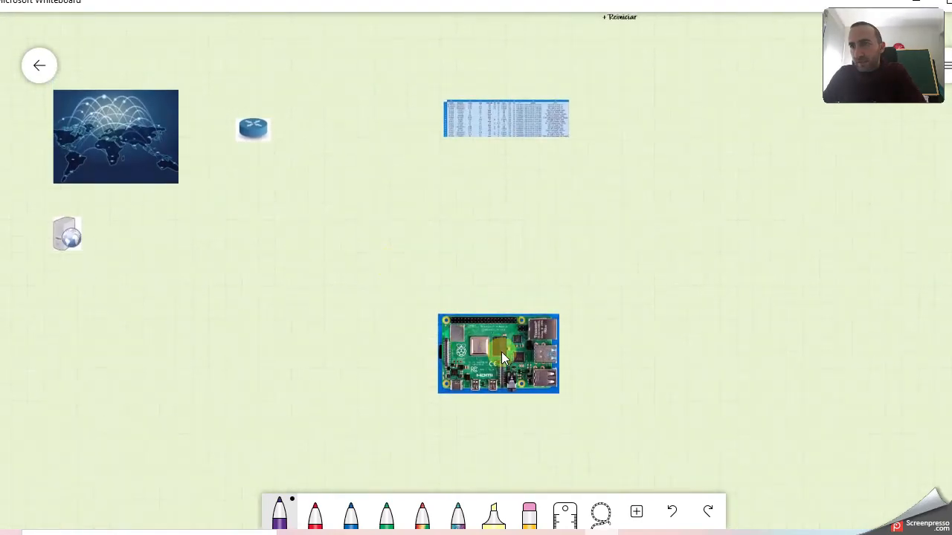
pyautogui.click(481, 357)
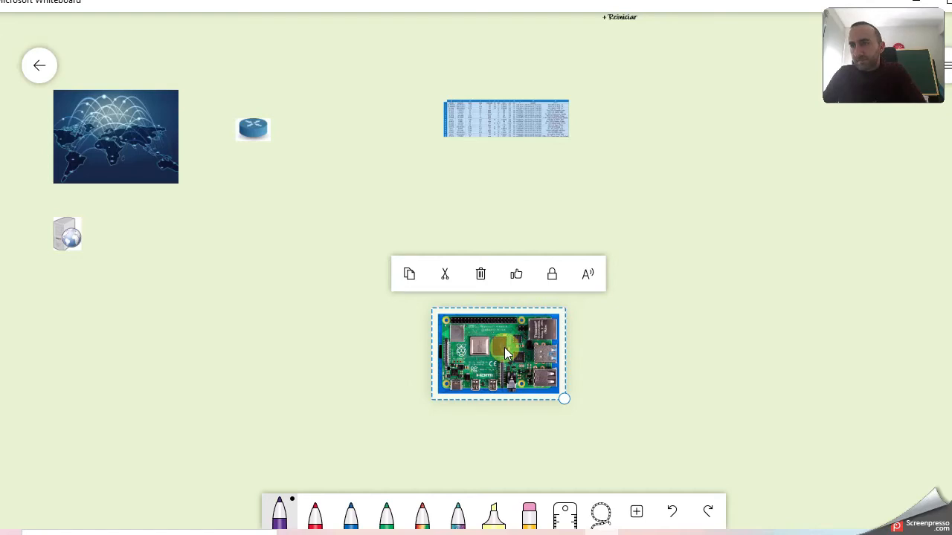
pyautogui.scroll(3, 504, 347)
pyautogui.click(314, 242)
pyautogui.moveTo(363, 251); pyautogui.dragTo(436, 283)
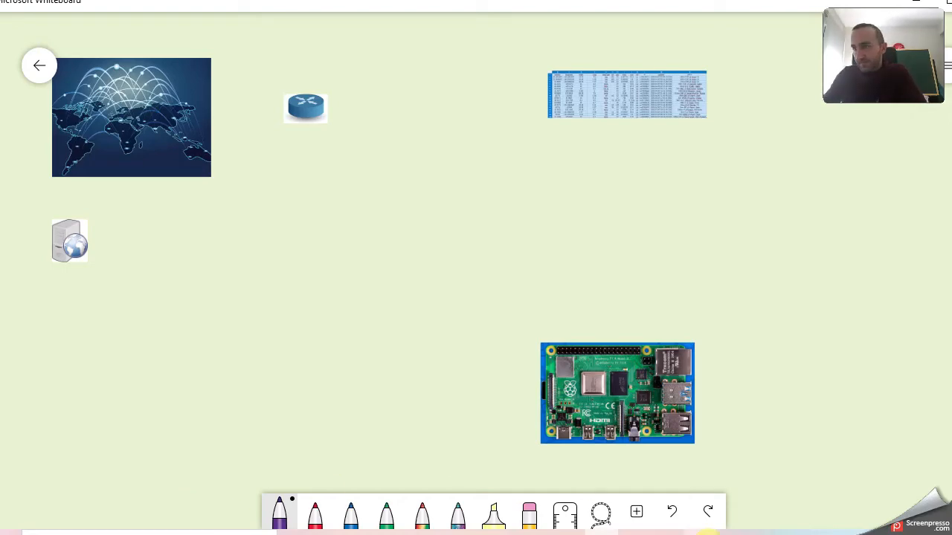
pyautogui.click(700, 534)
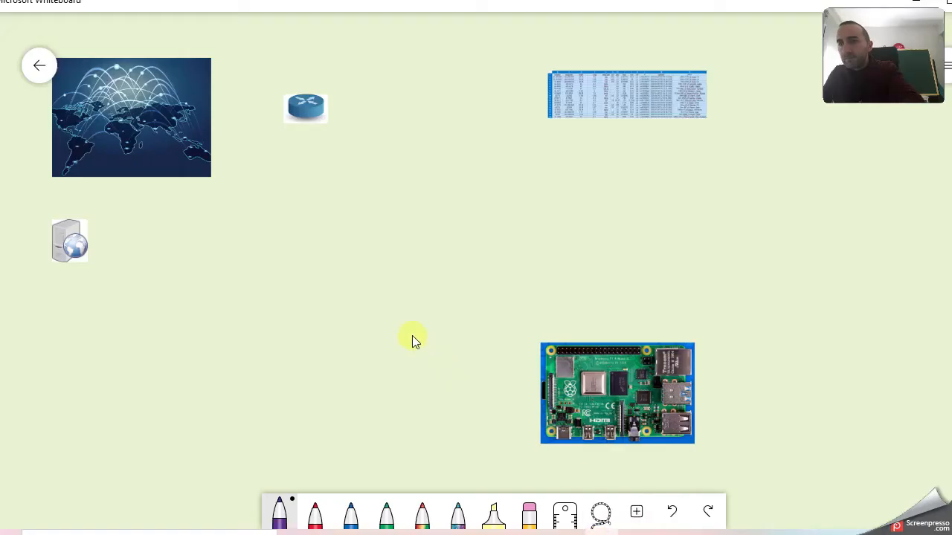
pyautogui.hotkey('ctrl', 'v')
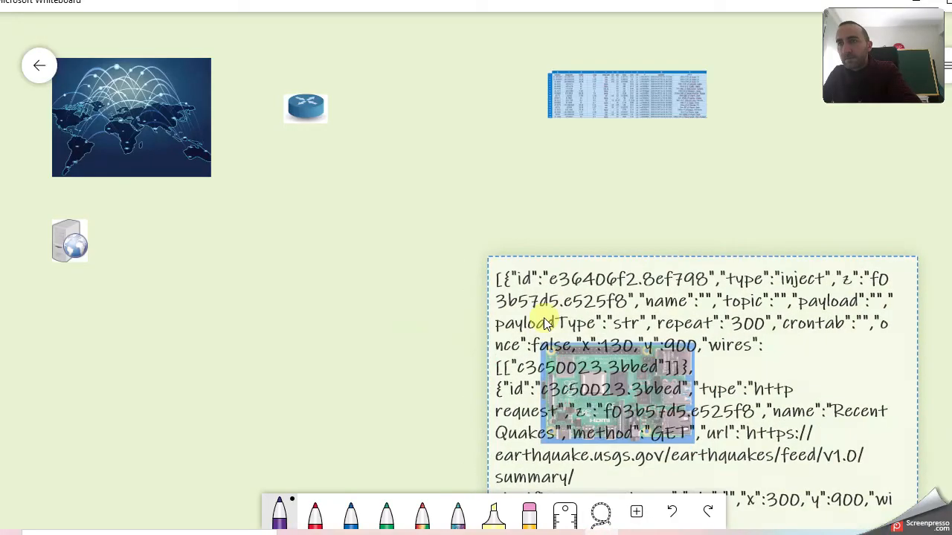
pyautogui.click(604, 305)
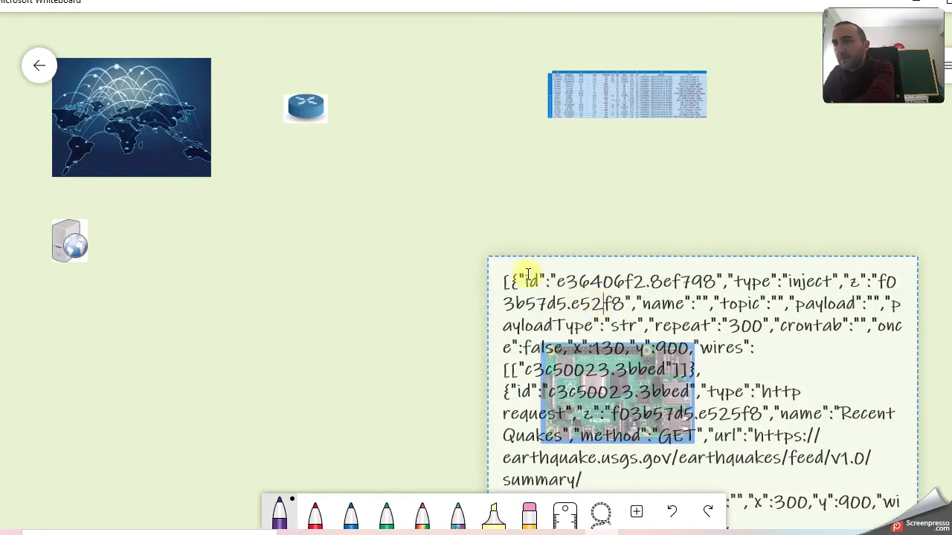
pyautogui.click(567, 258)
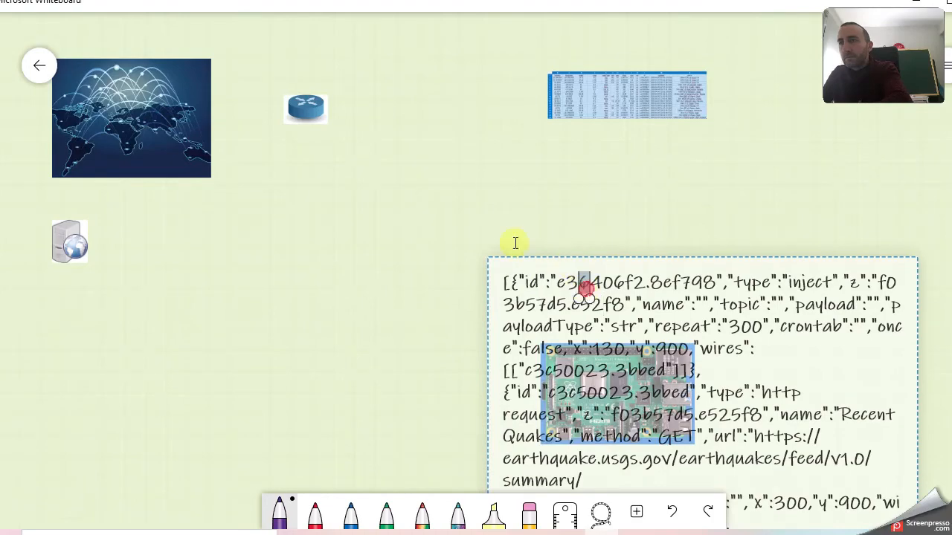
pyautogui.click(759, 374)
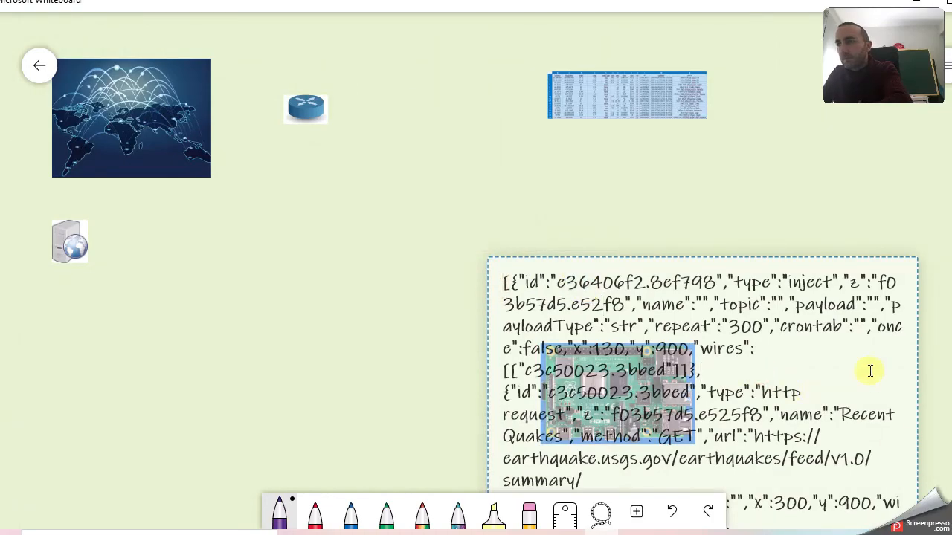
pyautogui.moveTo(697, 254); pyautogui.dragTo(688, 292)
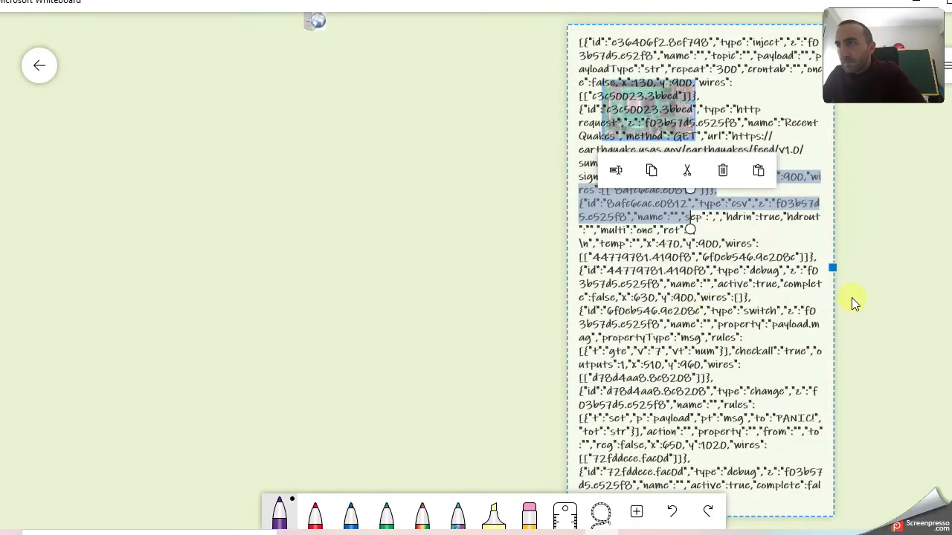
pyautogui.click(859, 503)
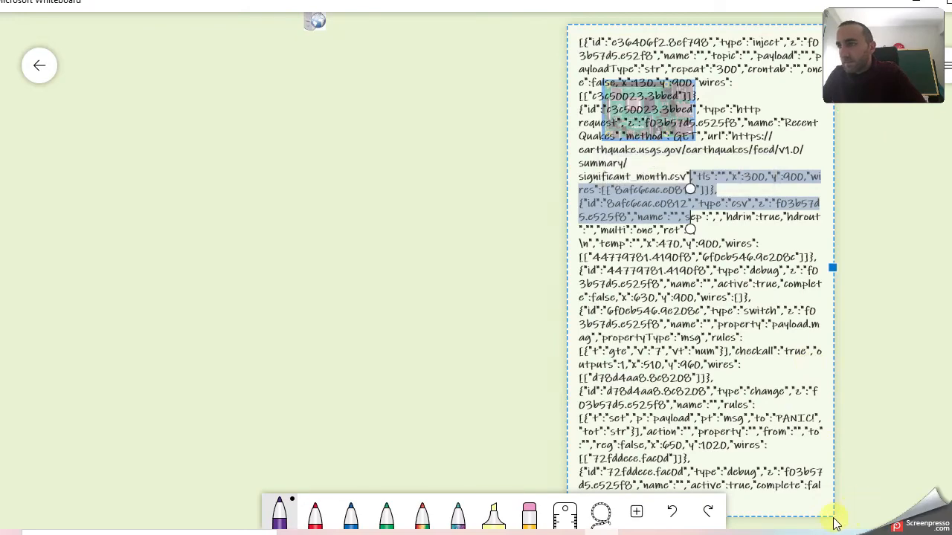
pyautogui.click(780, 459)
pyautogui.moveTo(833, 516); pyautogui.dragTo(702, 247)
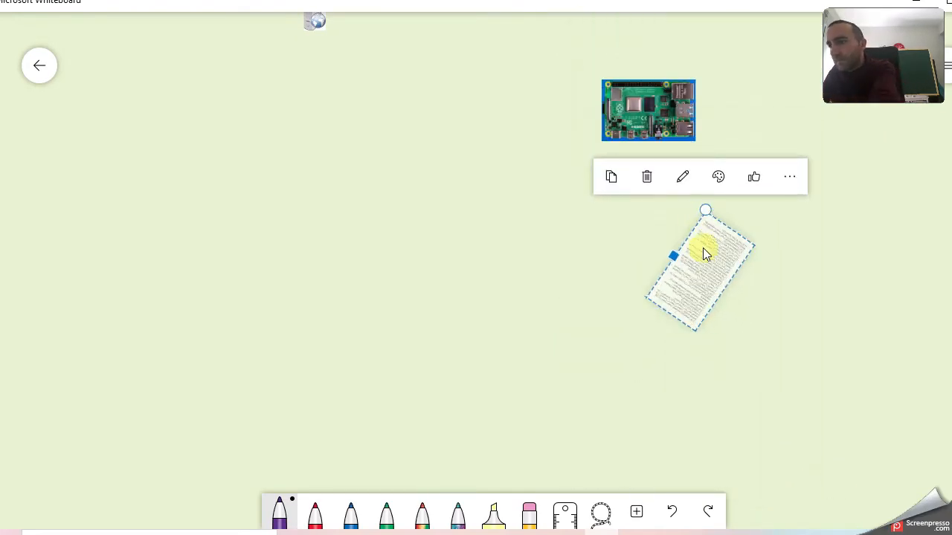
pyautogui.press('Delete')
pyautogui.scroll(3, 550, 194)
pyautogui.scroll(3, 457, 112)
pyautogui.moveTo(431, 82); pyautogui.dragTo(368, 474)
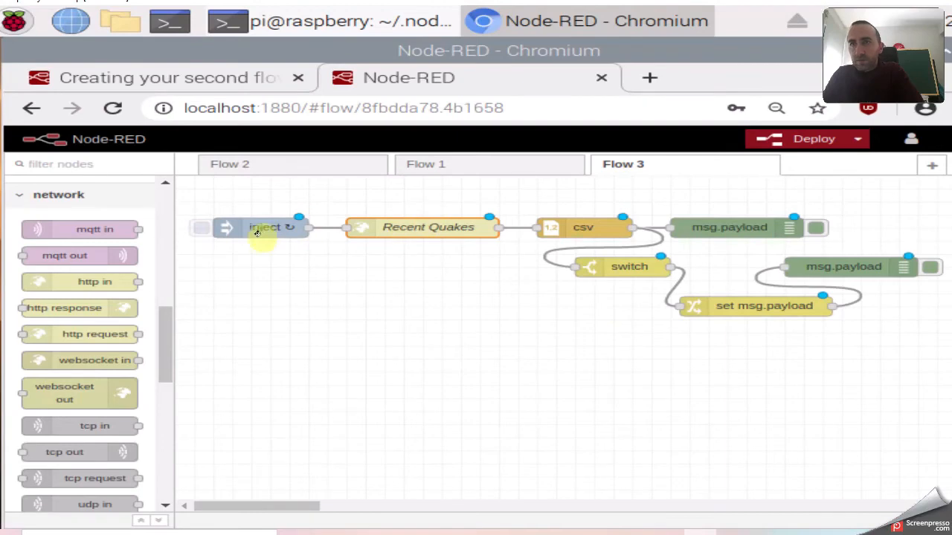
# Open the Recent Quakes node's GET request settings, then switch to Microsoft Whiteboard.
pyautogui.click(264, 227)
pyautogui.click(407, 226)
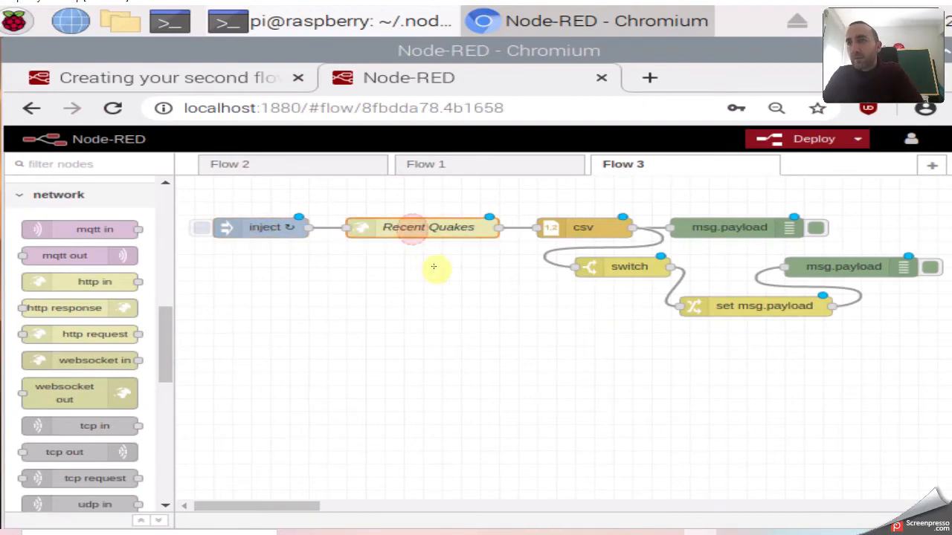
pyautogui.doubleClick(430, 232)
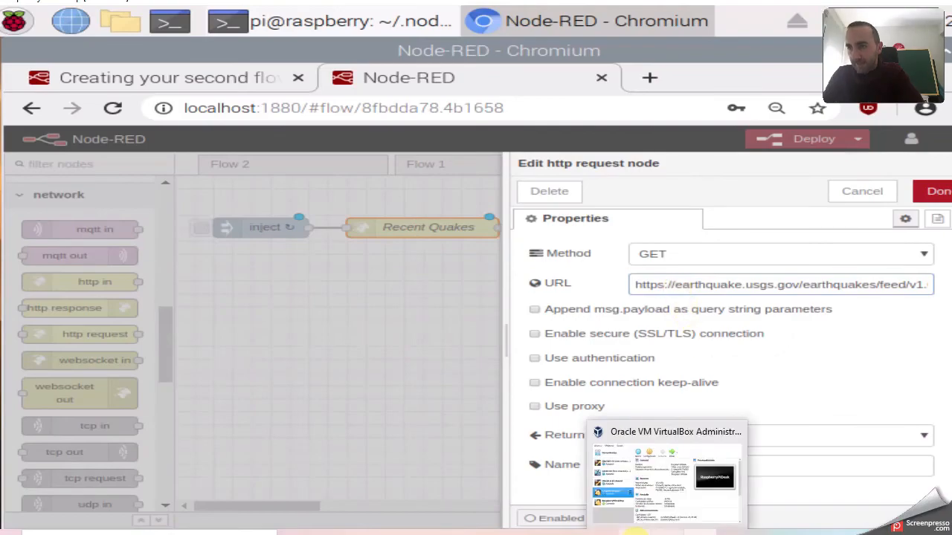
pyautogui.moveTo(617, 531)
pyautogui.click(606, 483)
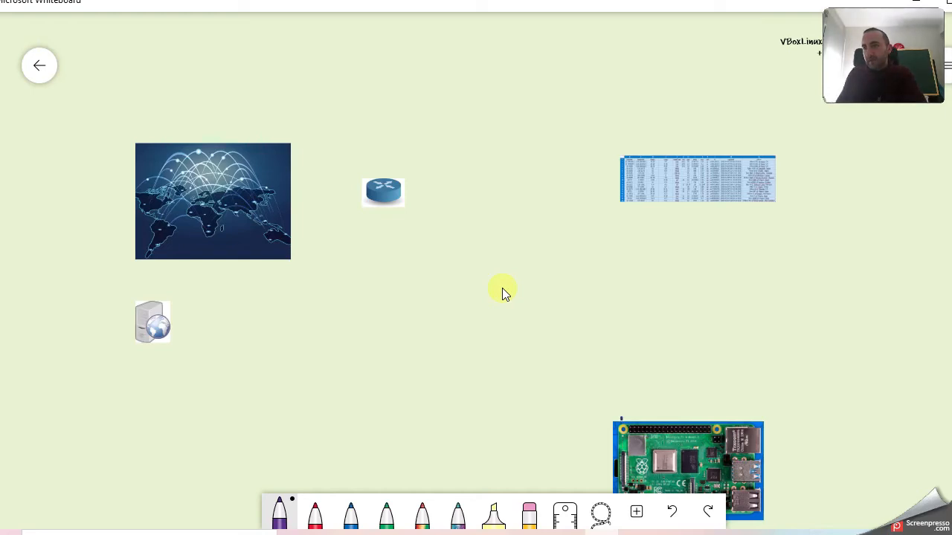
# Draw a purple line from the Raspberry Pi to the router and handwrite 'http' beside it.
pyautogui.moveTo(616, 402)
pyautogui.mouseDown()
pyautogui.moveTo(436, 235)
pyautogui.moveTo(398, 219)
pyautogui.moveTo(408, 212)
pyautogui.mouseUp()
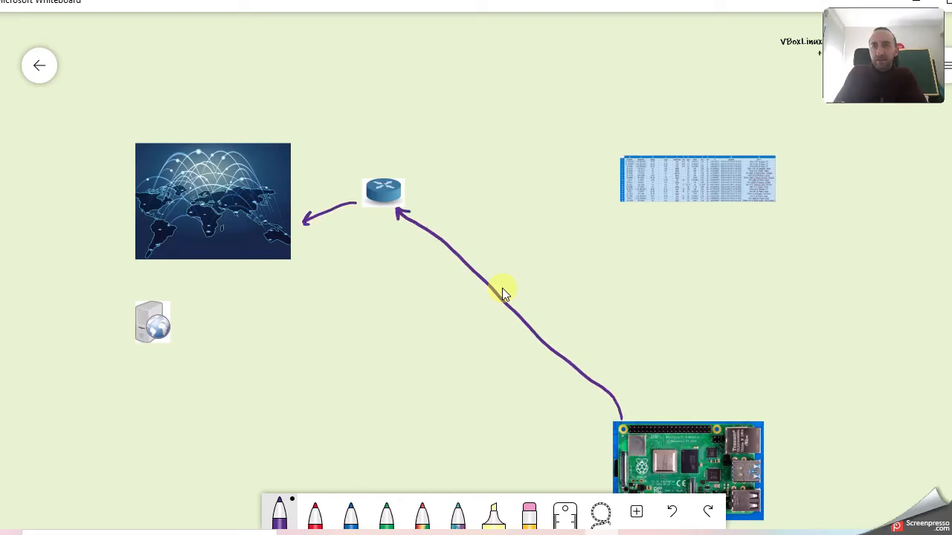
pyautogui.moveTo(438, 187)
pyautogui.mouseDown()
pyautogui.moveTo(444, 206)
pyautogui.moveTo(456, 207)
pyautogui.mouseUp()
pyautogui.moveTo(439, 198)
pyautogui.mouseDown()
pyautogui.moveTo(466, 196)
pyautogui.moveTo(467, 212)
pyautogui.mouseUp()
pyautogui.moveTo(465, 195); pyautogui.dragTo(467, 204)
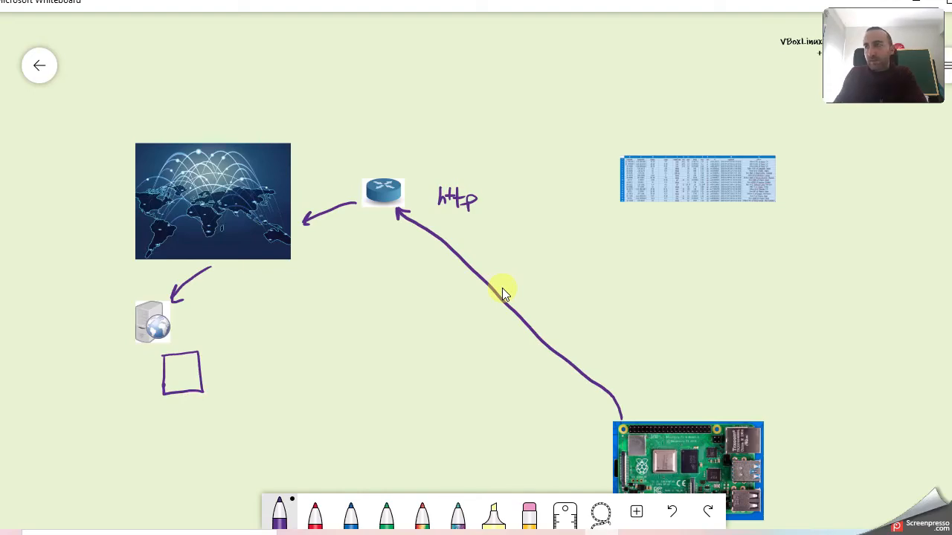
pyautogui.moveTo(777, 276); pyautogui.dragTo(671, 309)
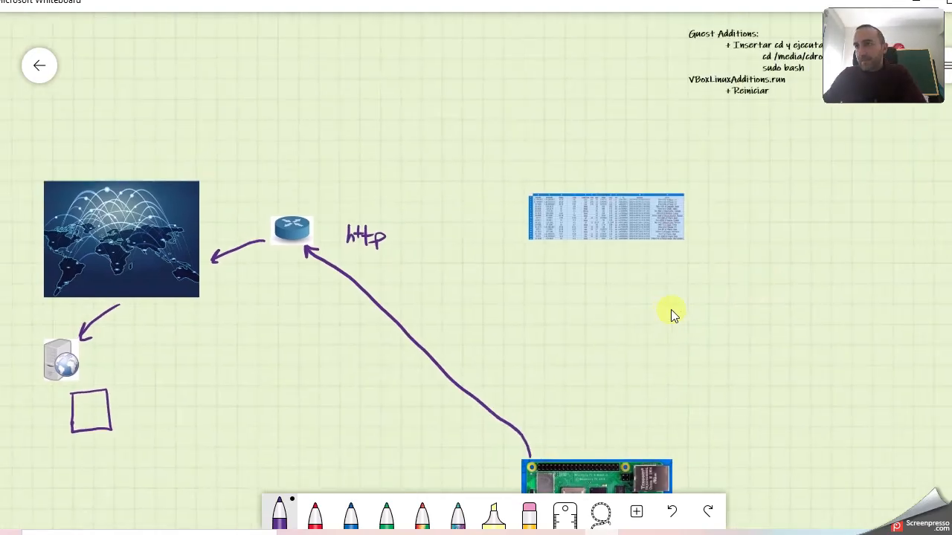
pyautogui.scroll(10, 667, 234)
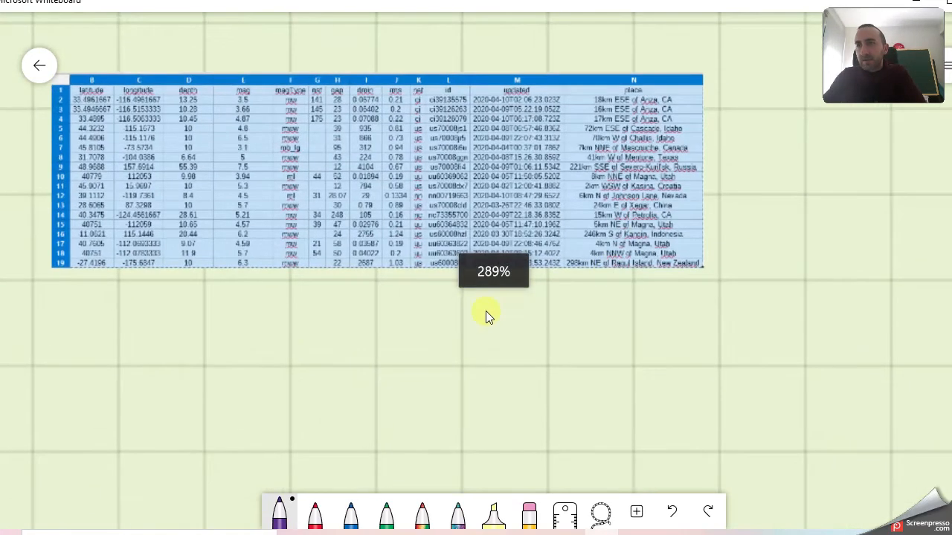
pyautogui.moveTo(455, 303); pyautogui.dragTo(526, 339)
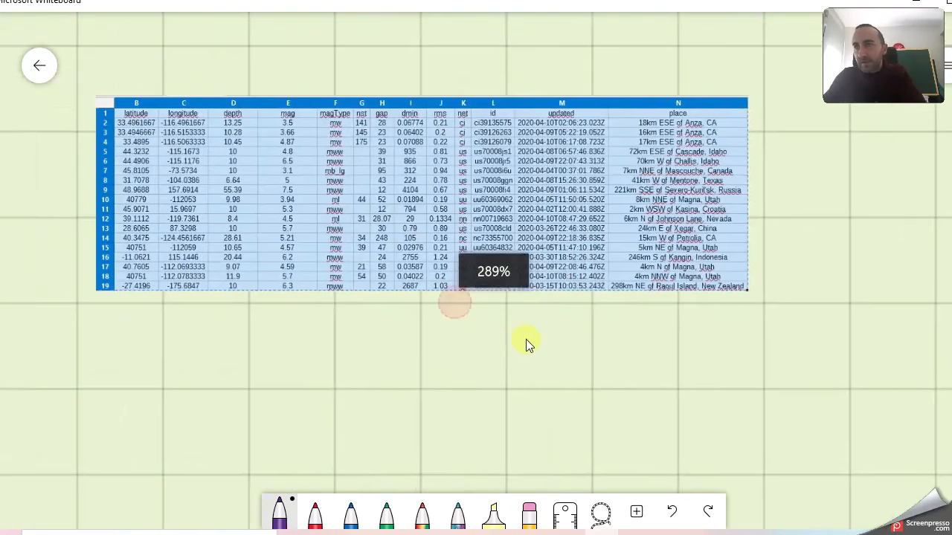
pyautogui.scroll(2, 477, 319)
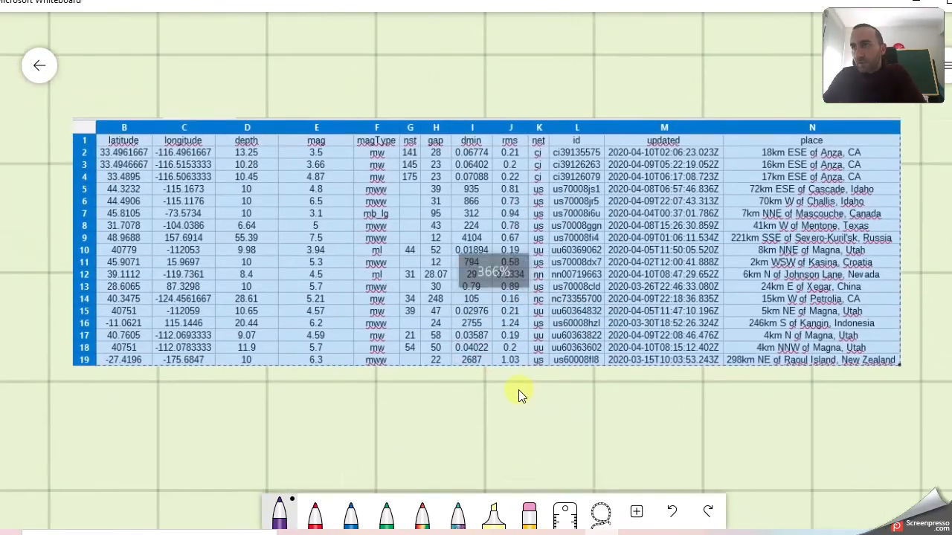
pyautogui.scroll(5, 524, 398)
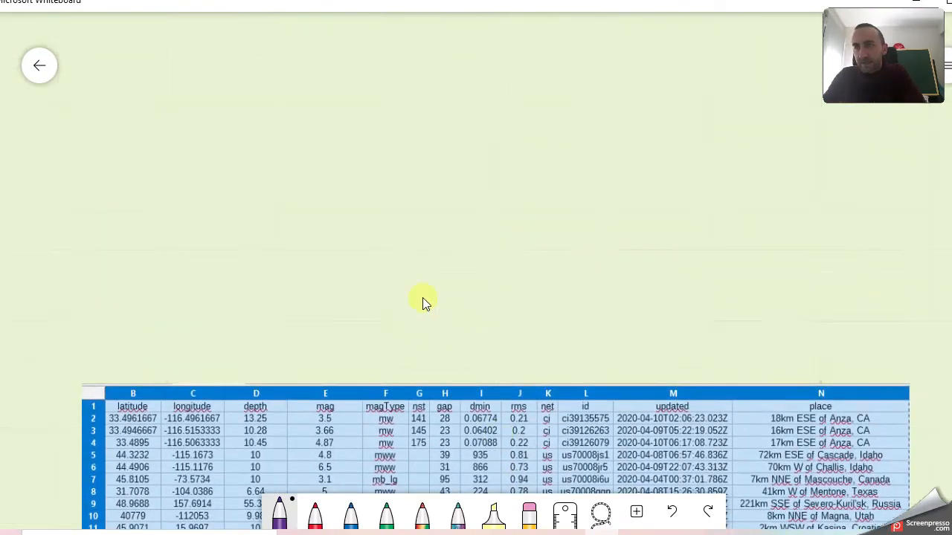
pyautogui.scroll(-5, 419, 153)
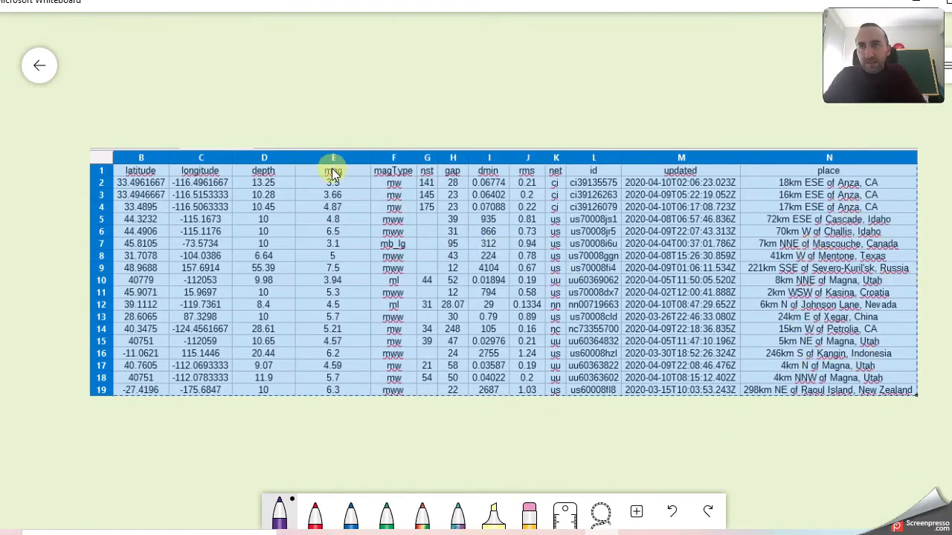
pyautogui.scroll(2, 332, 173)
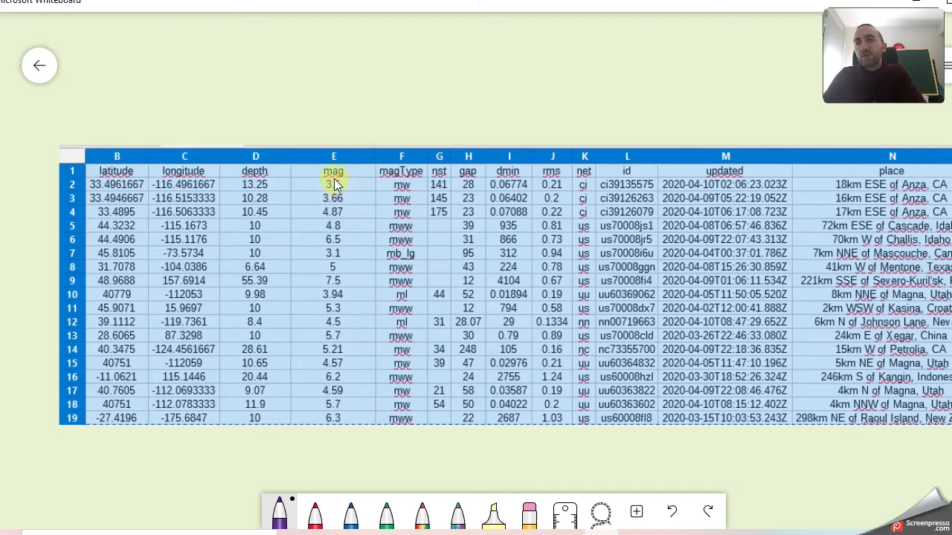
pyautogui.scroll(3, 333, 192)
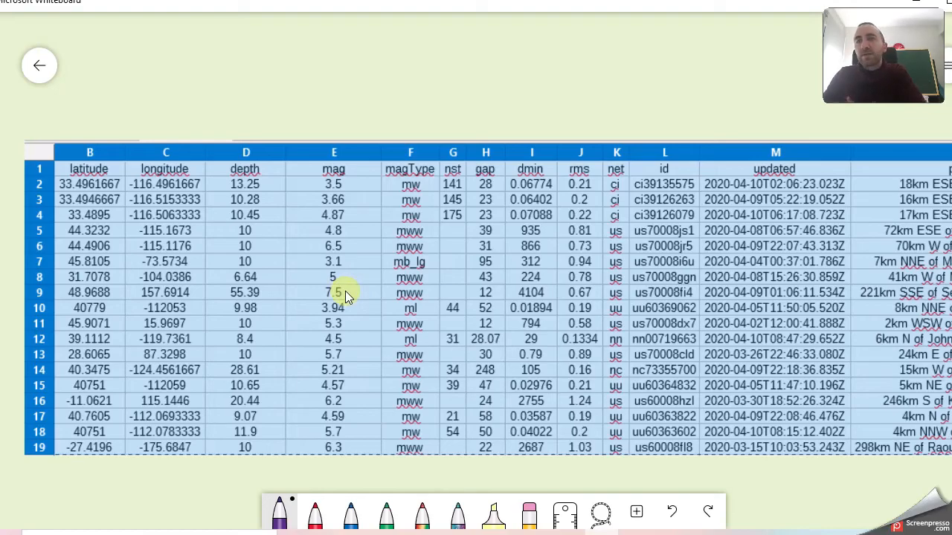
pyautogui.scroll(-5, 345, 291)
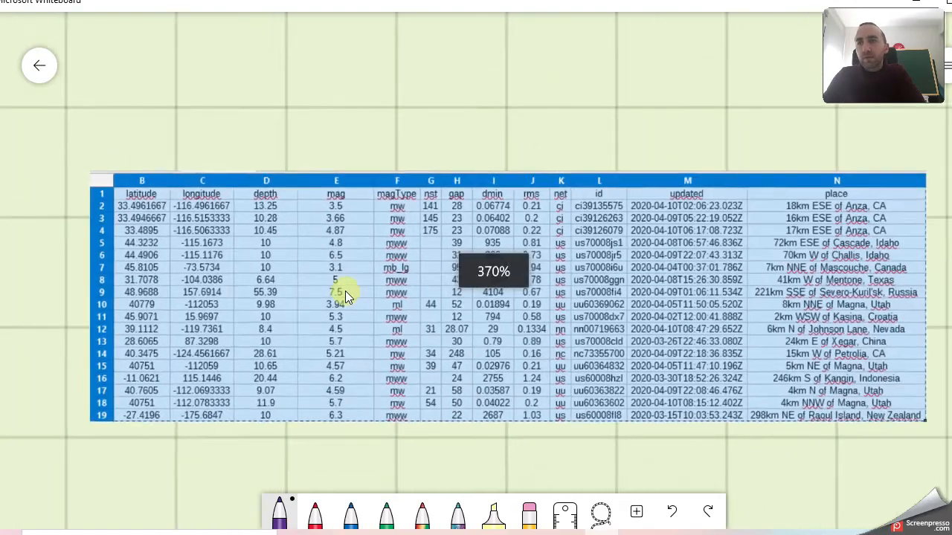
pyautogui.scroll(1, 345, 291)
pyautogui.scroll(2, 345, 290)
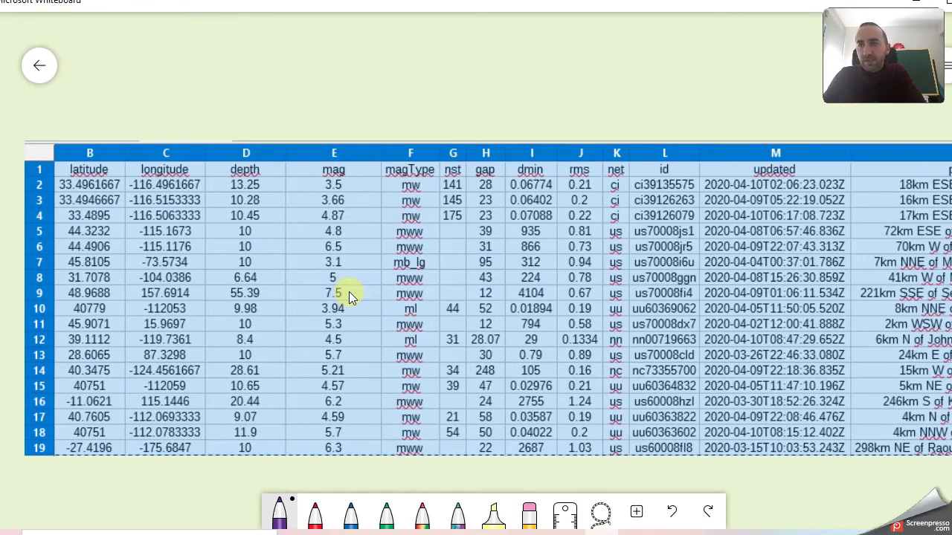
pyautogui.scroll(-5, 349, 291)
pyautogui.moveTo(225, 397); pyautogui.dragTo(532, 182)
pyautogui.scroll(-2, 448, 267)
pyautogui.scroll(-1, 456, 390)
pyautogui.moveTo(455, 390); pyautogui.dragTo(461, 238)
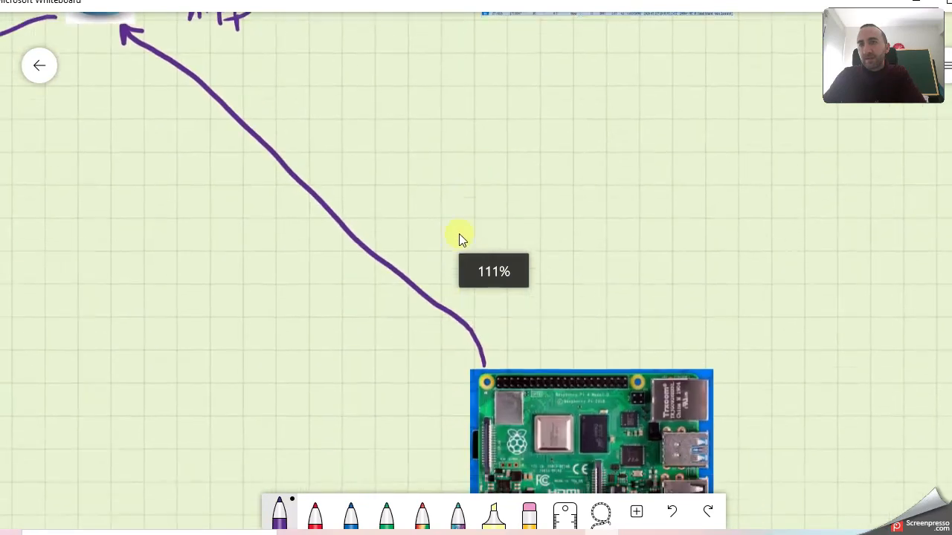
pyautogui.scroll(-2, 456, 262)
pyautogui.moveTo(712, 350); pyautogui.dragTo(711, 323)
pyautogui.moveTo(287, 278); pyautogui.dragTo(409, 354)
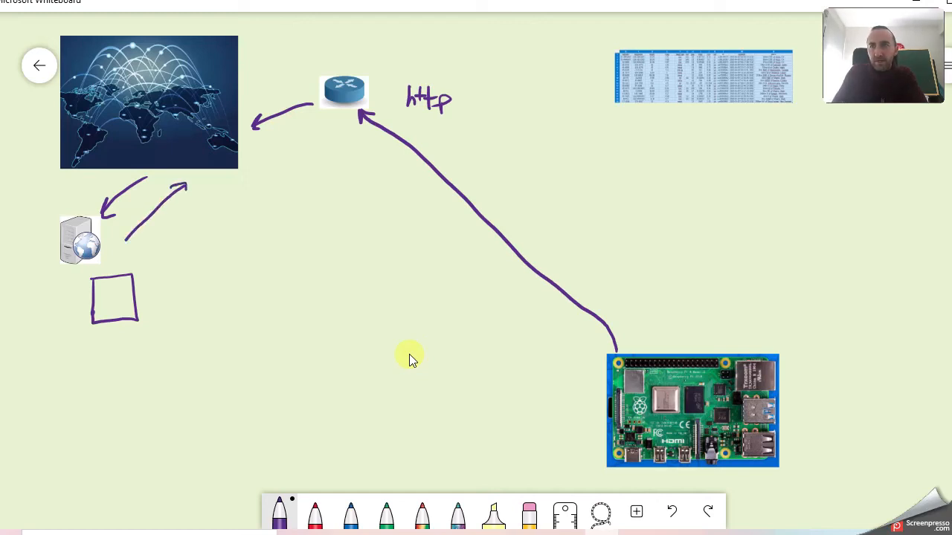
# Draw a purple return arrow from the router down to the Raspberry Pi image.
pyautogui.moveTo(345, 137)
pyautogui.mouseDown()
pyautogui.moveTo(491, 239)
pyautogui.moveTo(586, 350)
pyautogui.moveTo(570, 356)
pyautogui.mouseUp()
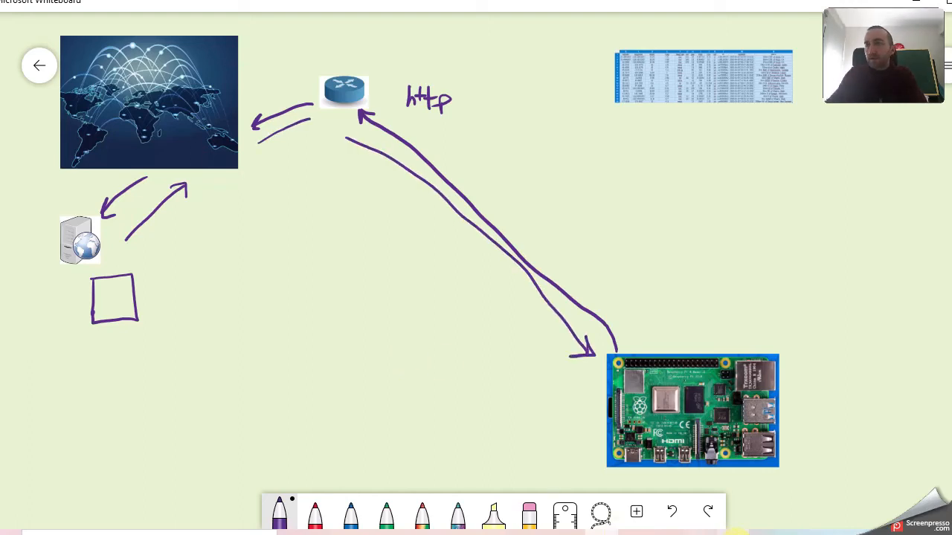
# Close the Recent Quakes request settings and open the csv node's parsing settings.
pyautogui.click(700, 532)
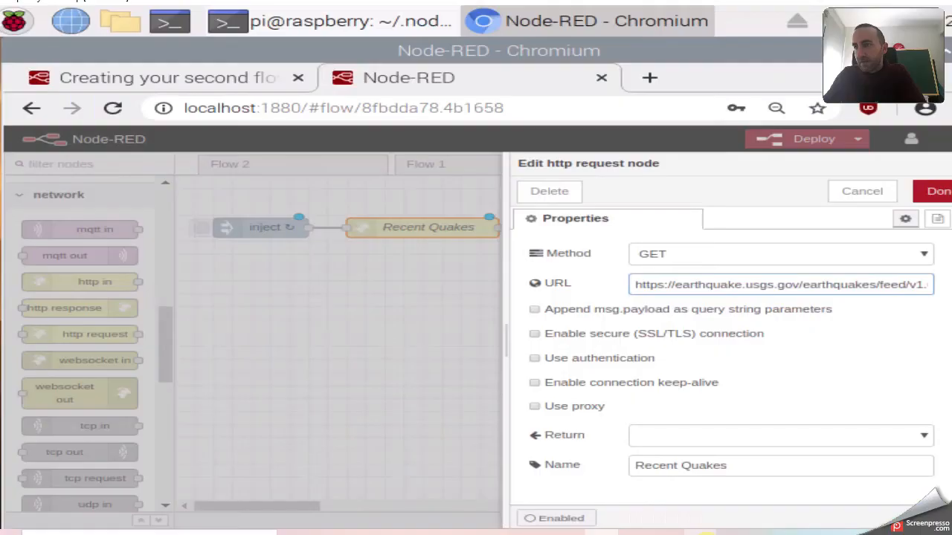
pyautogui.click(389, 307)
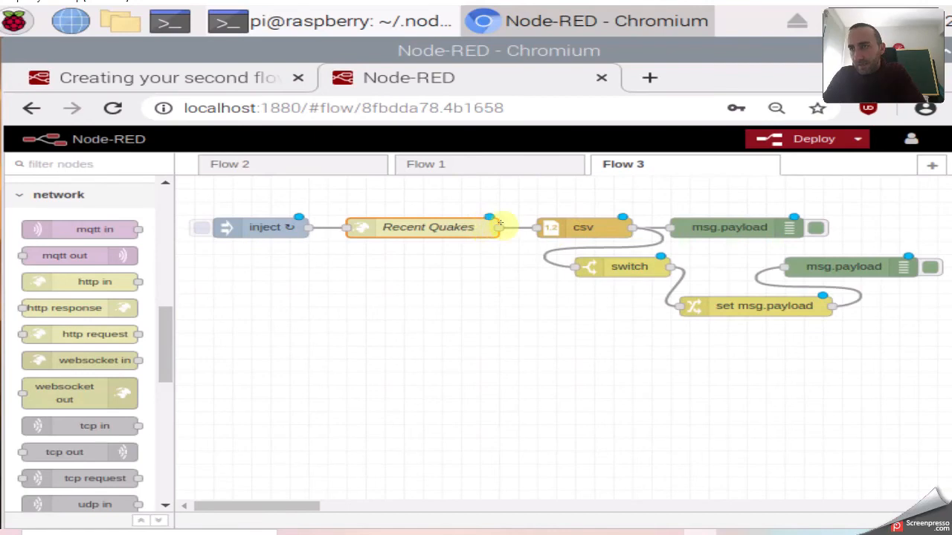
pyautogui.click(573, 228)
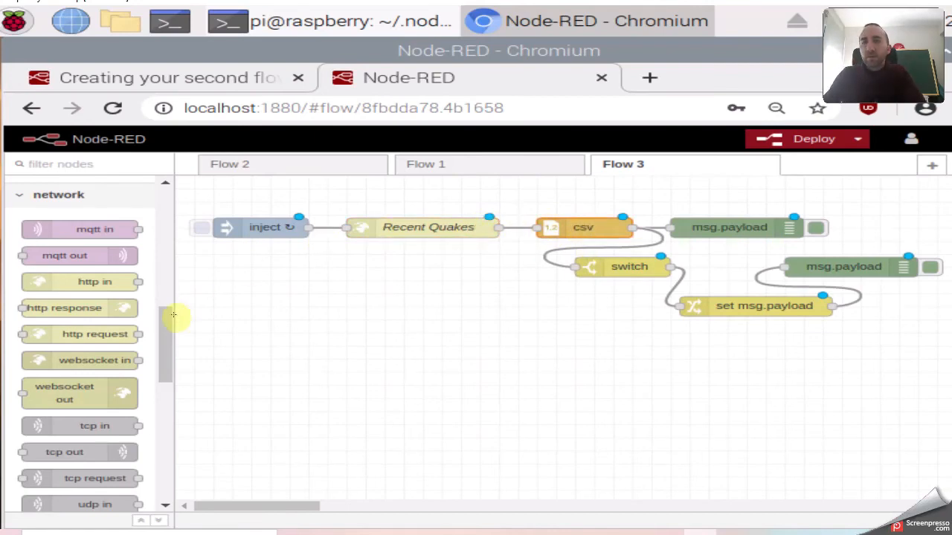
pyautogui.moveTo(167, 328); pyautogui.dragTo(155, 419)
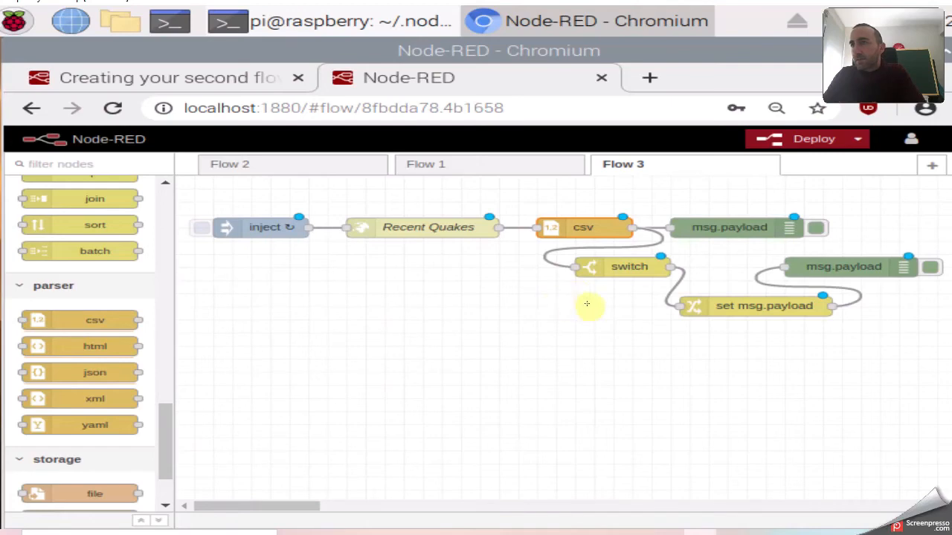
pyautogui.click(602, 231)
pyautogui.click(602, 231)
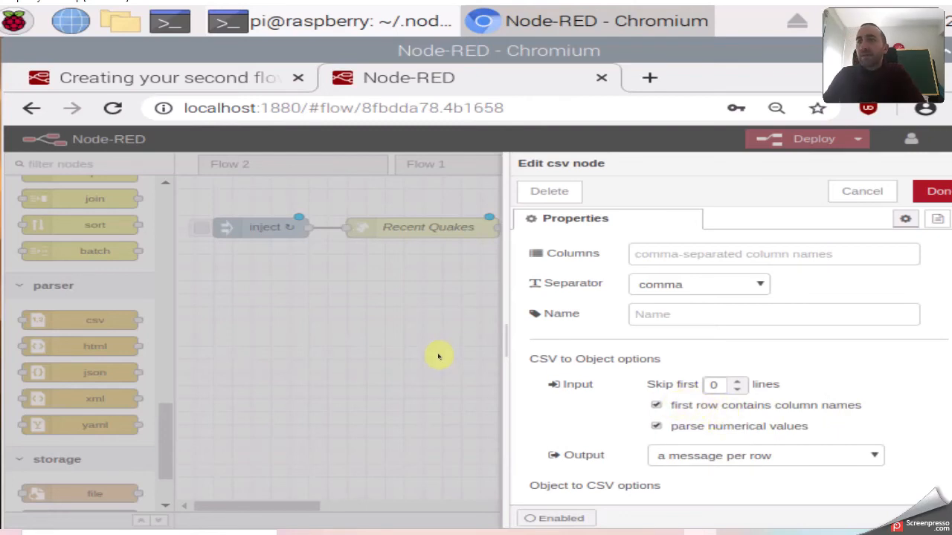
pyautogui.click(607, 534)
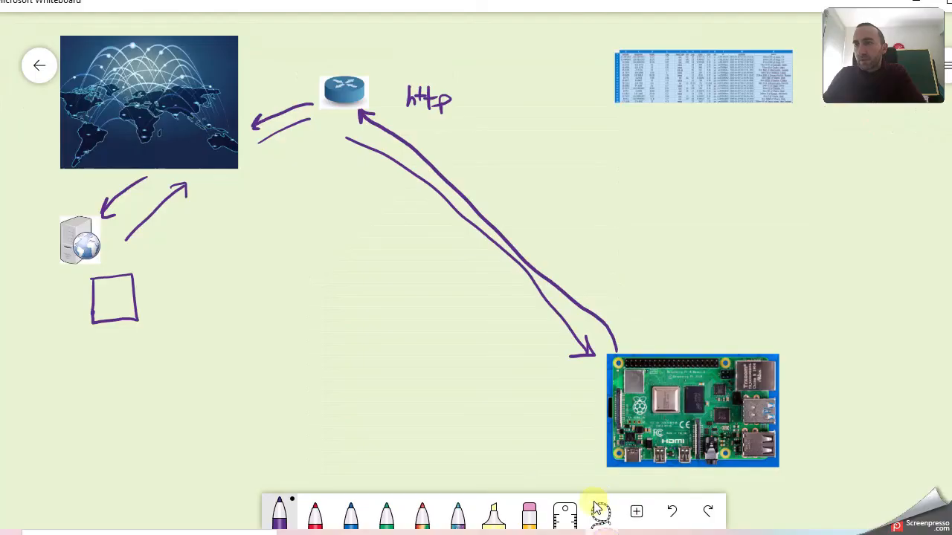
pyautogui.scroll(1, 686, 157)
pyautogui.scroll(2, 686, 156)
pyautogui.moveTo(606, 168); pyautogui.dragTo(486, 340)
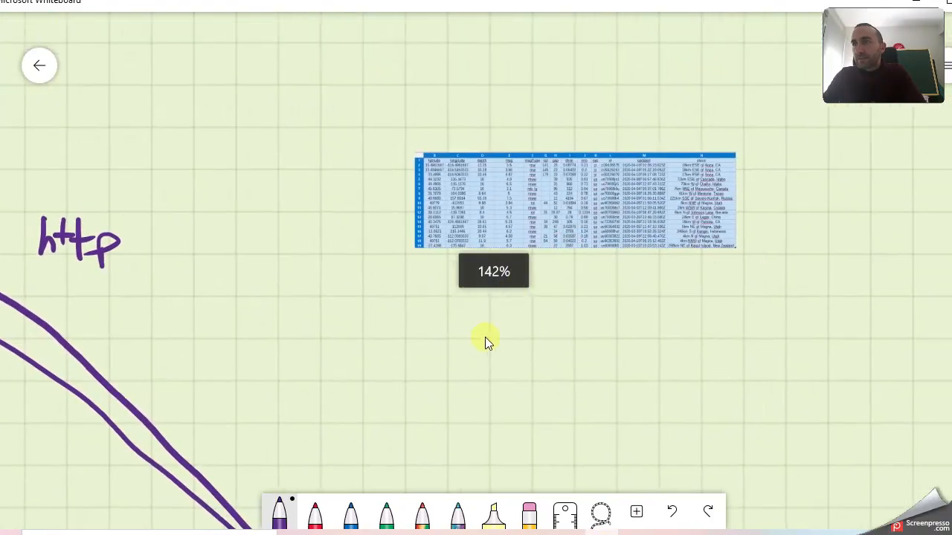
pyautogui.scroll(2, 456, 243)
pyautogui.scroll(2, 455, 243)
pyautogui.moveTo(370, 332); pyautogui.dragTo(192, 388)
pyautogui.click(146, 162)
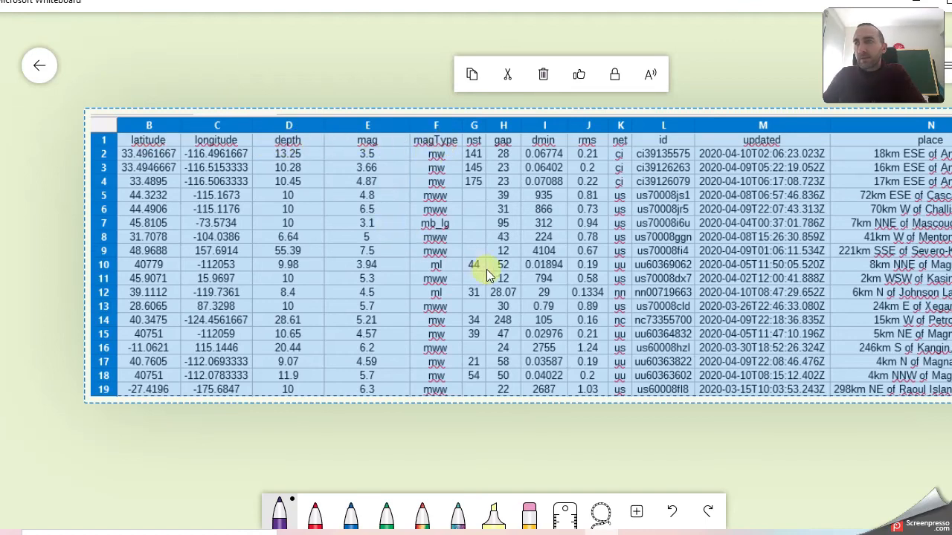
pyautogui.scroll(-3, 488, 265)
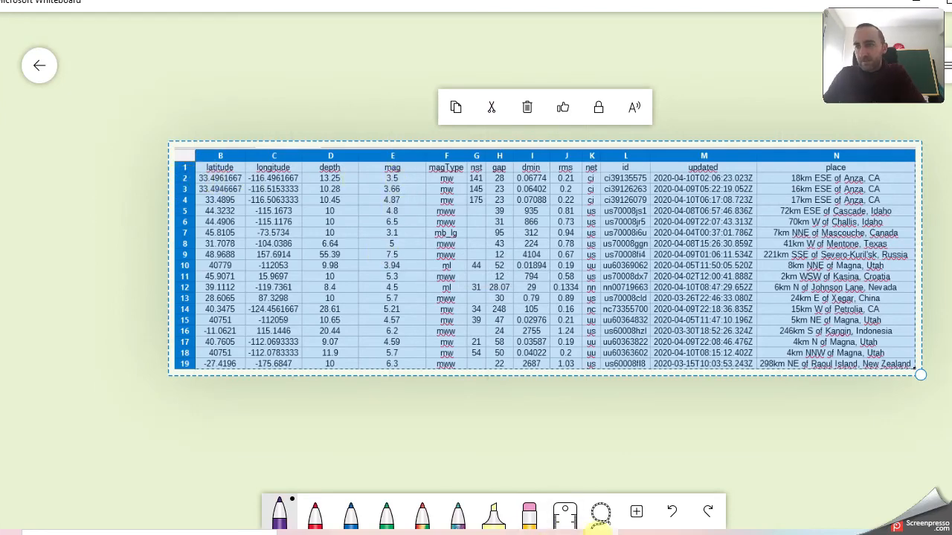
pyautogui.moveTo(606, 534)
pyautogui.click(607, 482)
# Close the csv settings and open a widened debug sidebar beside the Flow 3 canvas.
pyautogui.click(930, 190)
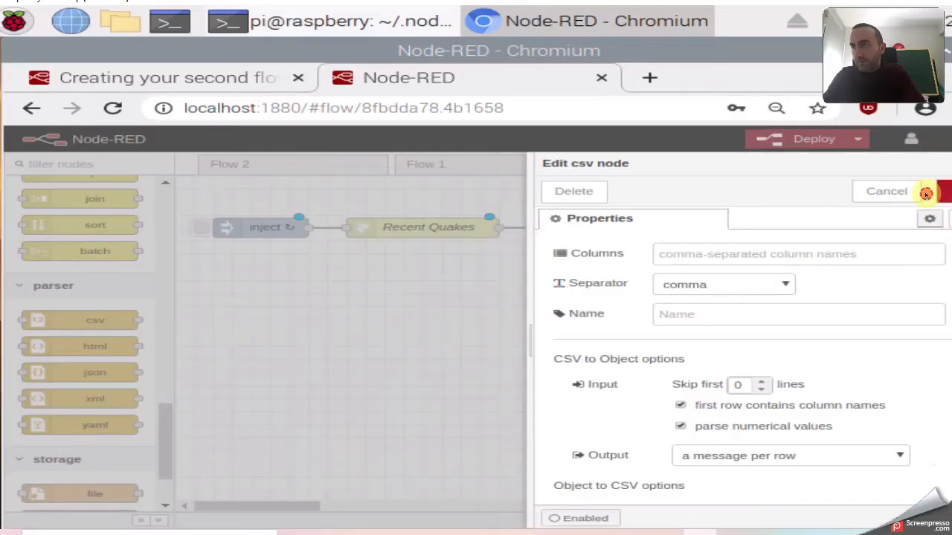
pyautogui.moveTo(579, 325); pyautogui.dragTo(533, 325)
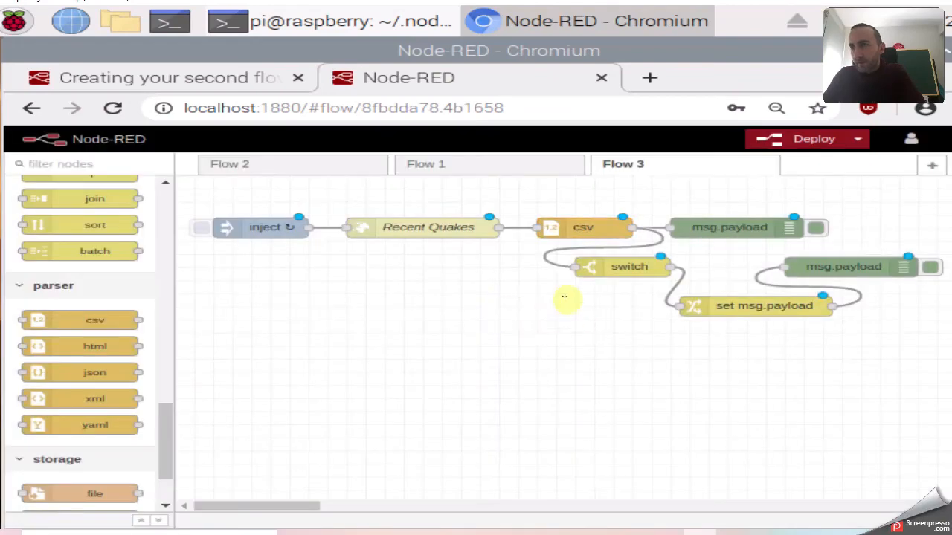
pyautogui.click(714, 229)
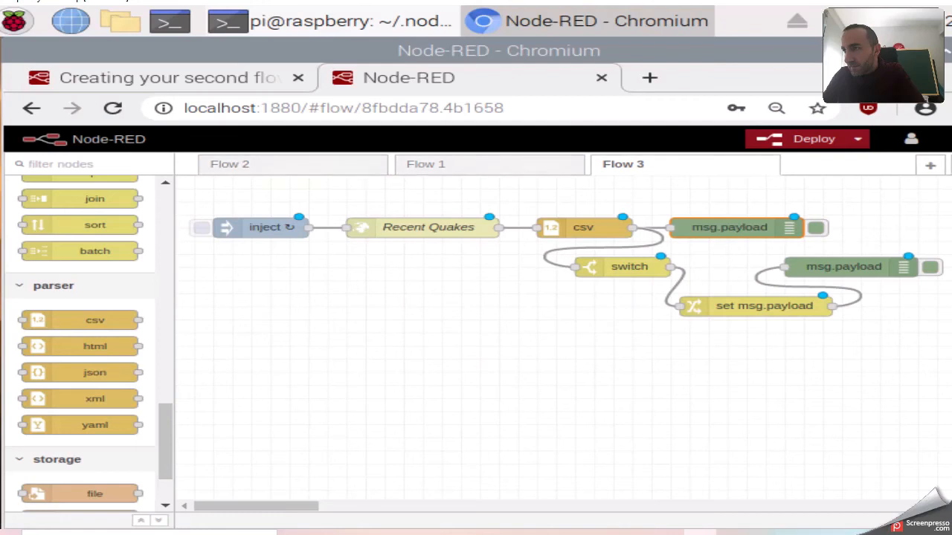
pyautogui.hotkey('ctrl', 'space')
pyautogui.moveTo(573, 368); pyautogui.dragTo(541, 370)
pyautogui.moveTo(230, 505); pyautogui.dragTo(236, 508)
pyautogui.click(644, 225)
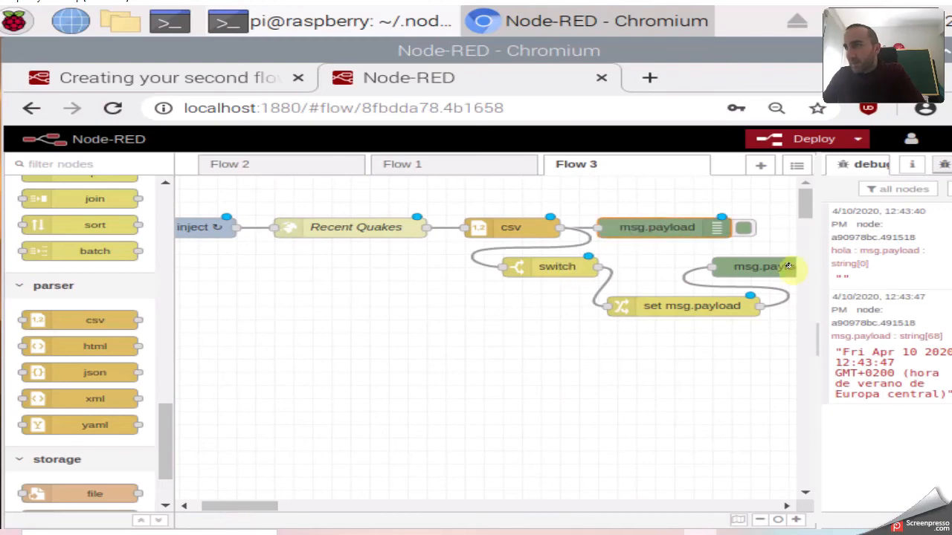
pyautogui.moveTo(818, 273); pyautogui.dragTo(770, 280)
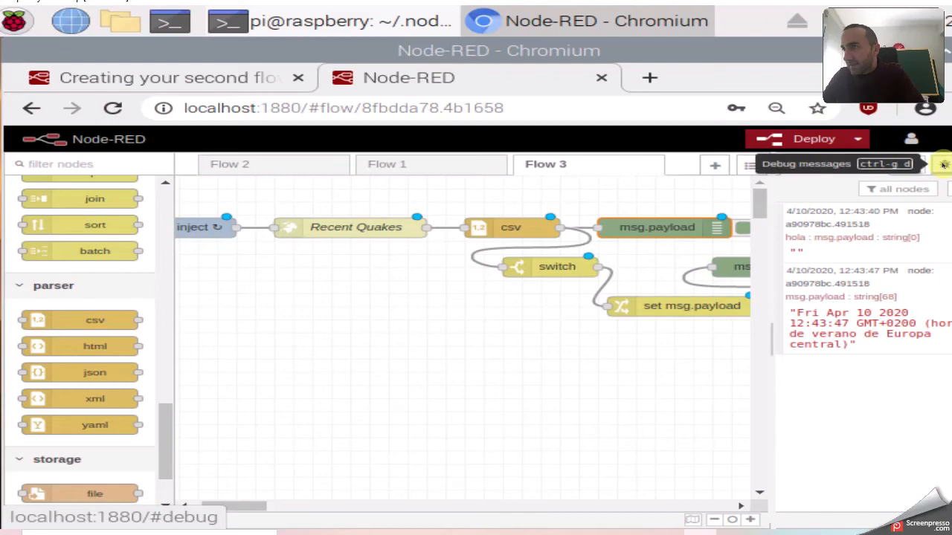
# Clear the old debug messages and redeploy the earthquake flow.
pyautogui.click(945, 191)
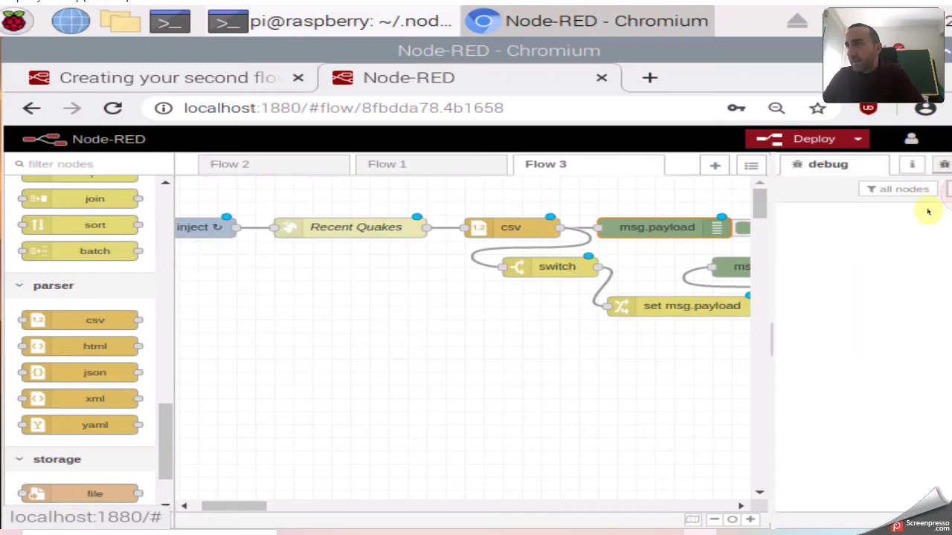
pyautogui.click(797, 139)
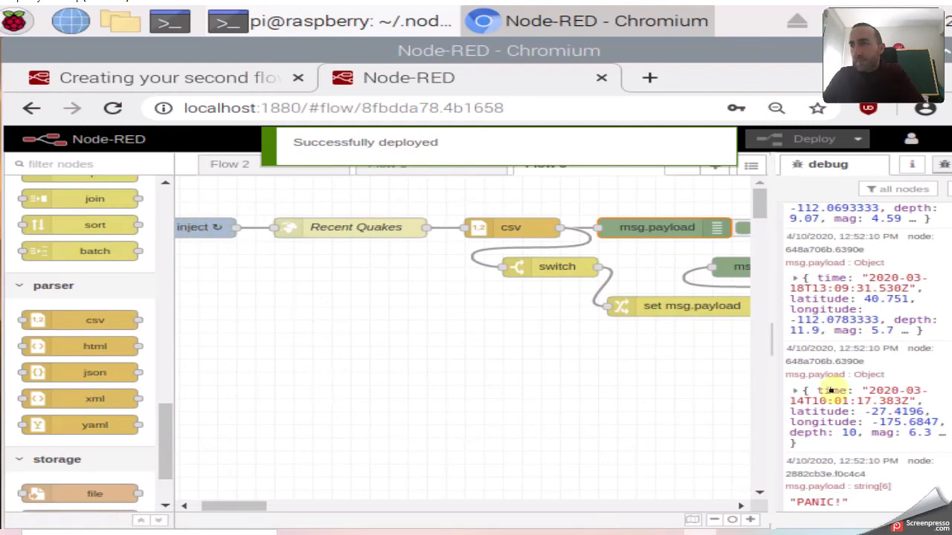
pyautogui.moveTo(926, 400); pyautogui.dragTo(787, 360)
pyautogui.scroll(6, 863, 331)
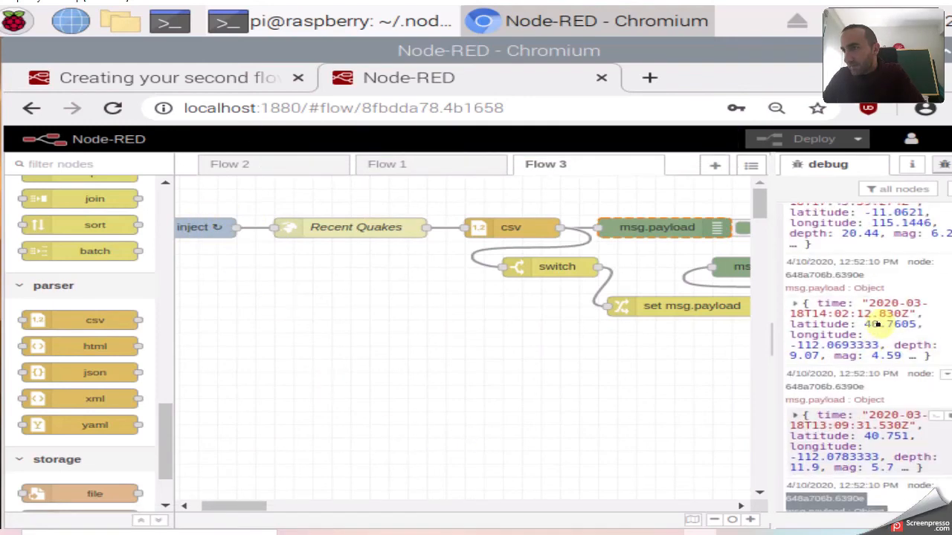
pyautogui.scroll(1, 860, 337)
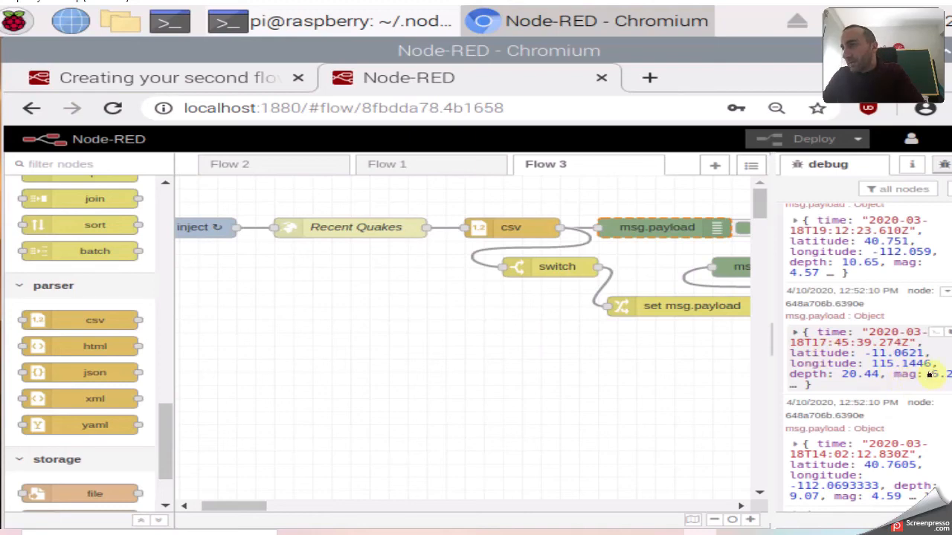
# Expand a quake object and scroll down past the 5.7 and 6.3 entries to PANIC!
pyautogui.click(799, 387)
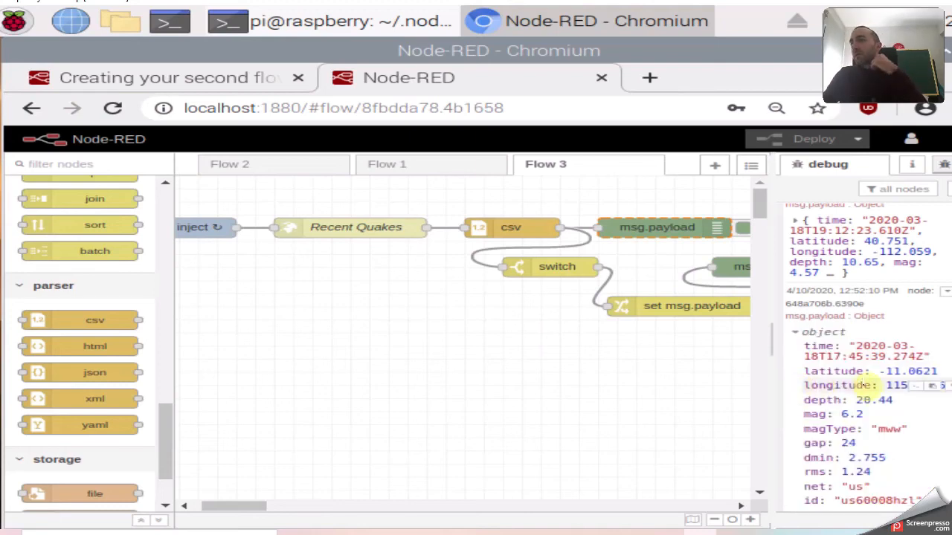
pyautogui.scroll(-3, 877, 391)
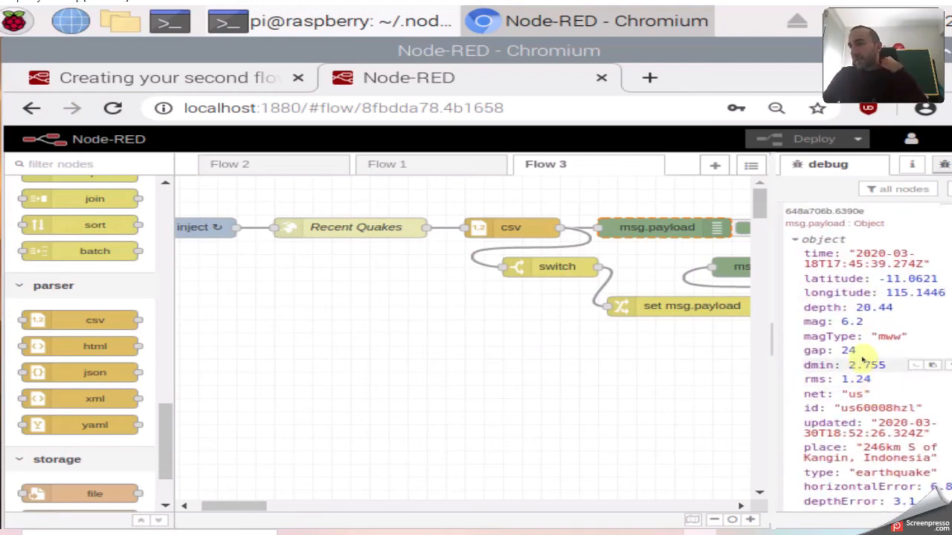
pyautogui.scroll(3, 863, 360)
pyautogui.scroll(-3, 864, 359)
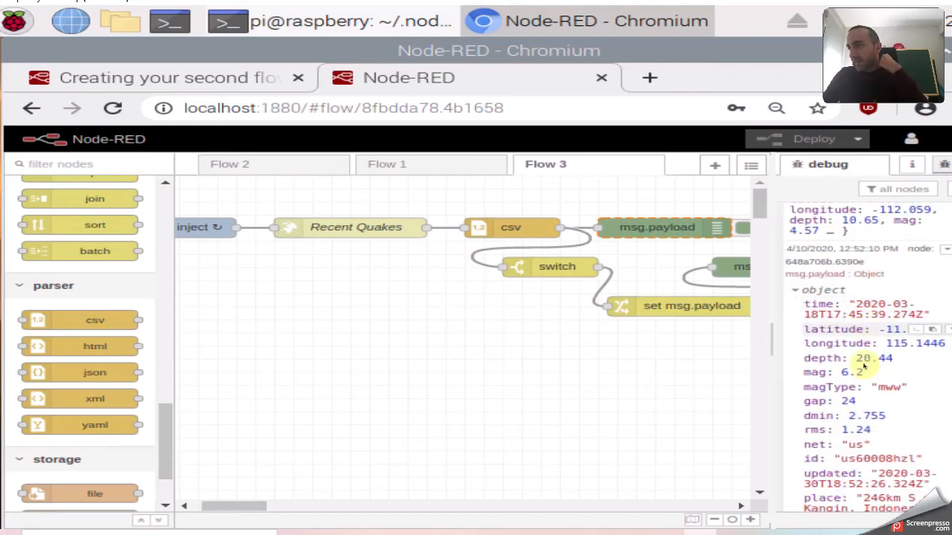
pyautogui.scroll(-5, 866, 362)
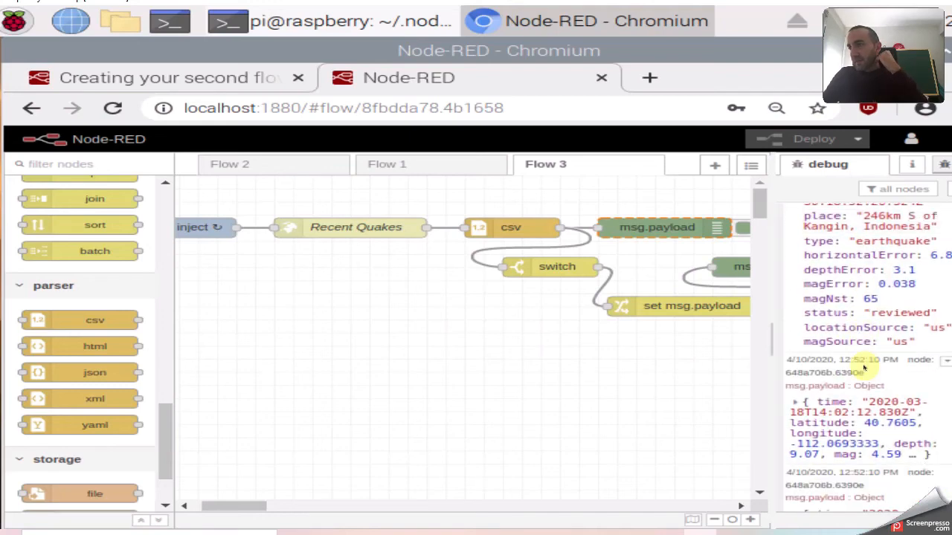
pyautogui.scroll(-4, 863, 366)
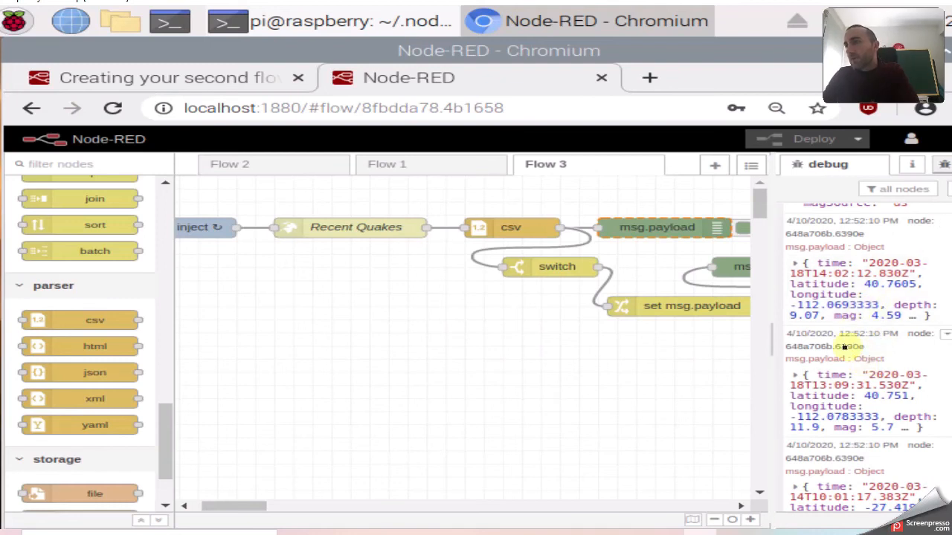
pyautogui.scroll(-1, 868, 395)
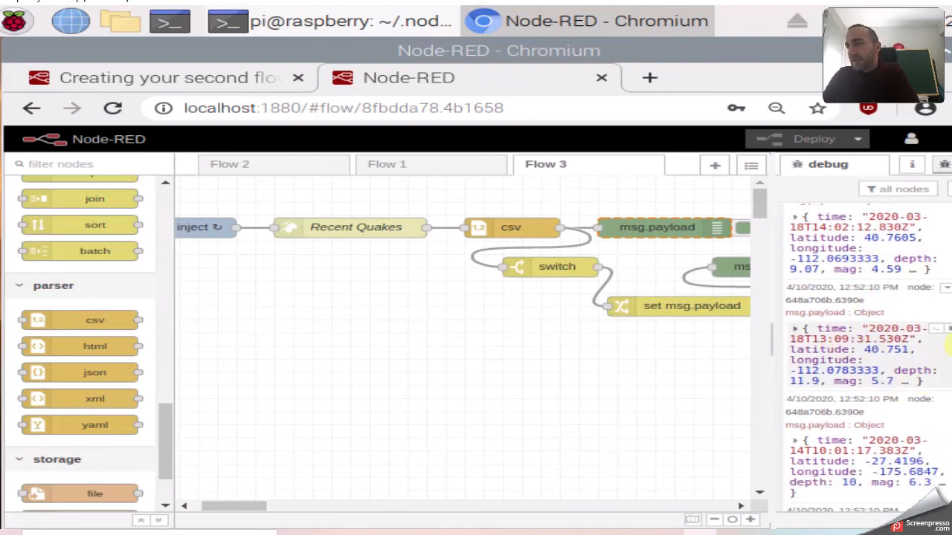
pyautogui.moveTo(790, 350); pyautogui.dragTo(933, 400)
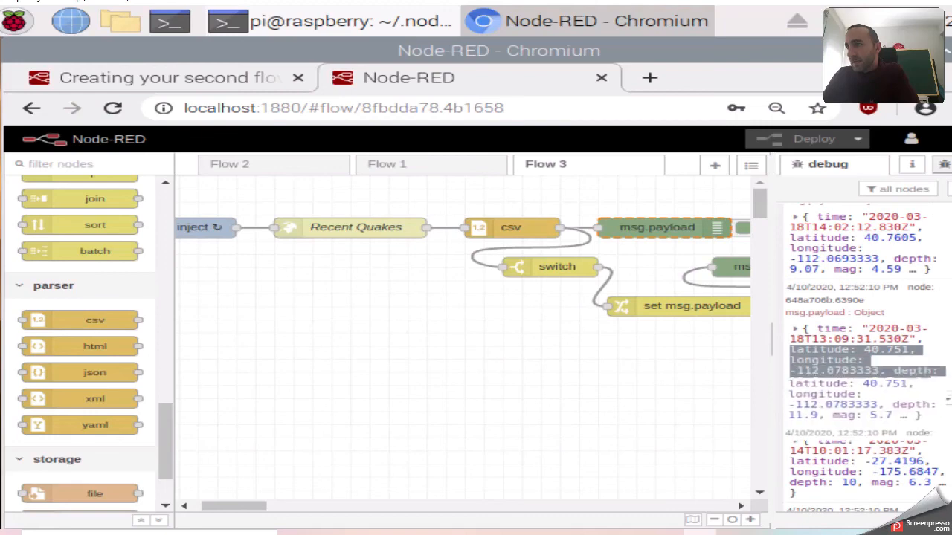
pyautogui.scroll(-1, 877, 394)
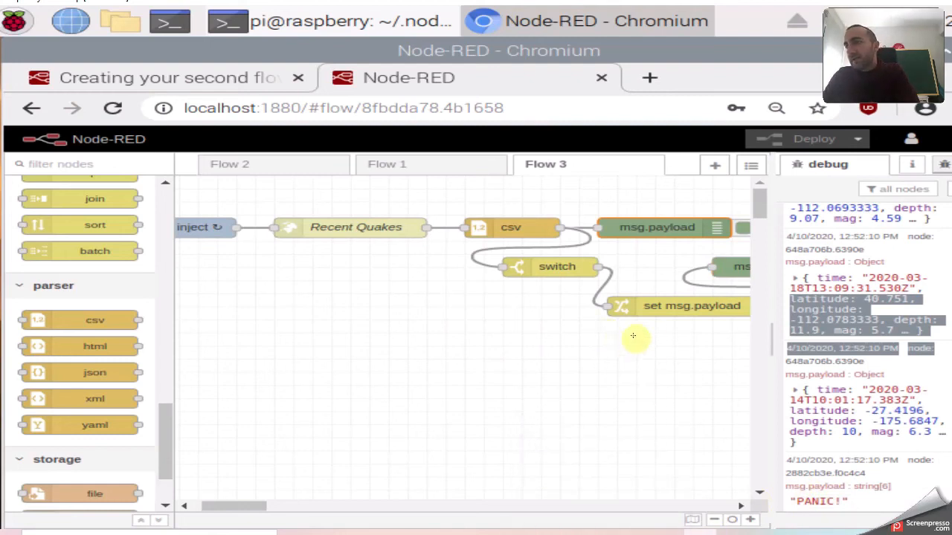
pyautogui.click(543, 266)
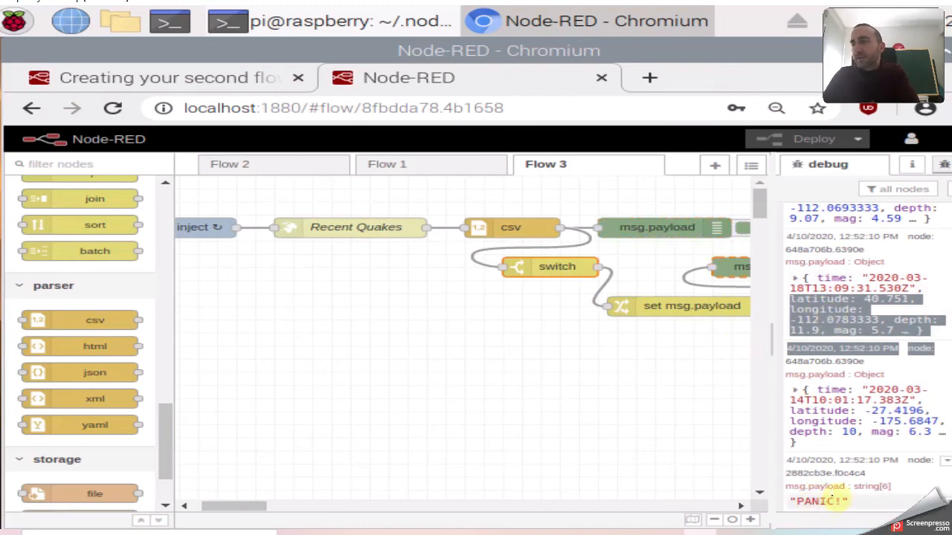
# Open the switch node's settings and inspect its msg.payload.mag property.
pyautogui.doubleClick(543, 266)
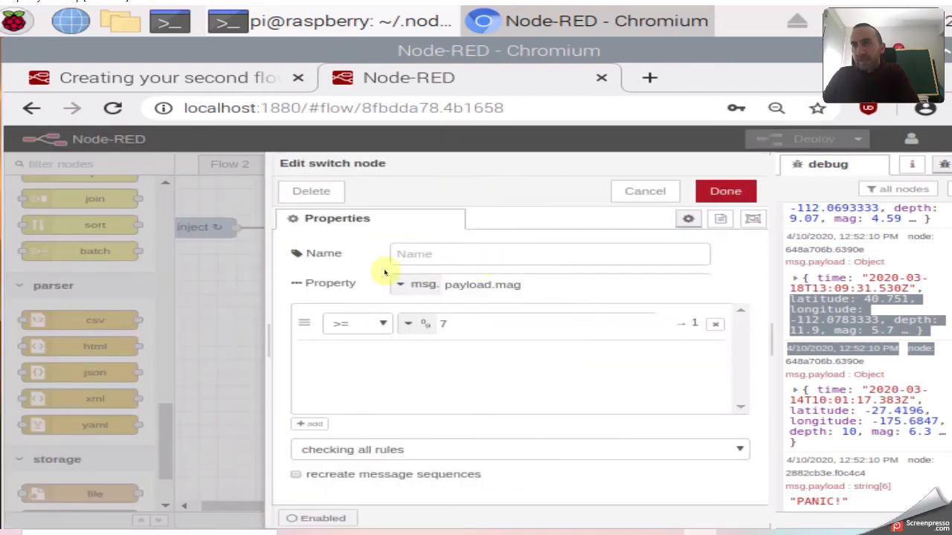
pyautogui.click(454, 323)
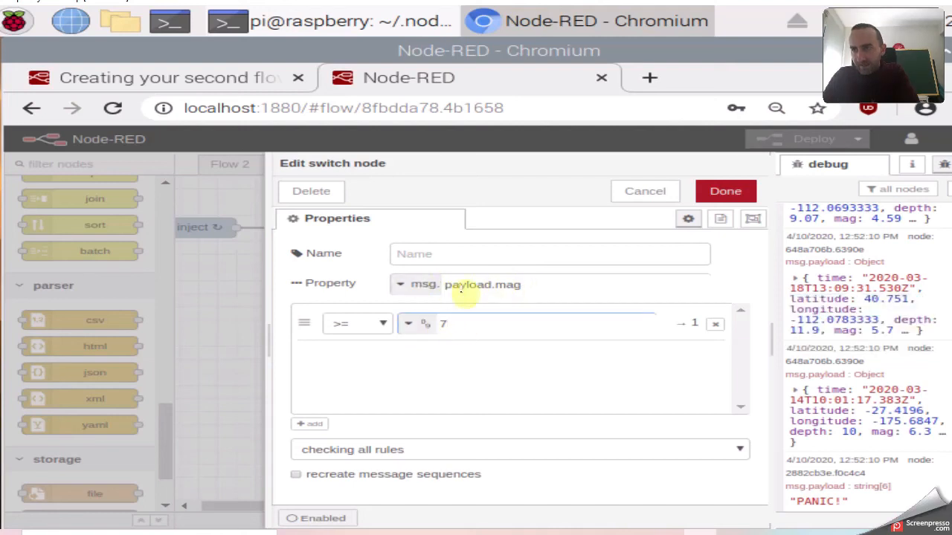
pyautogui.doubleClick(481, 285)
pyautogui.moveTo(536, 289); pyautogui.dragTo(505, 289)
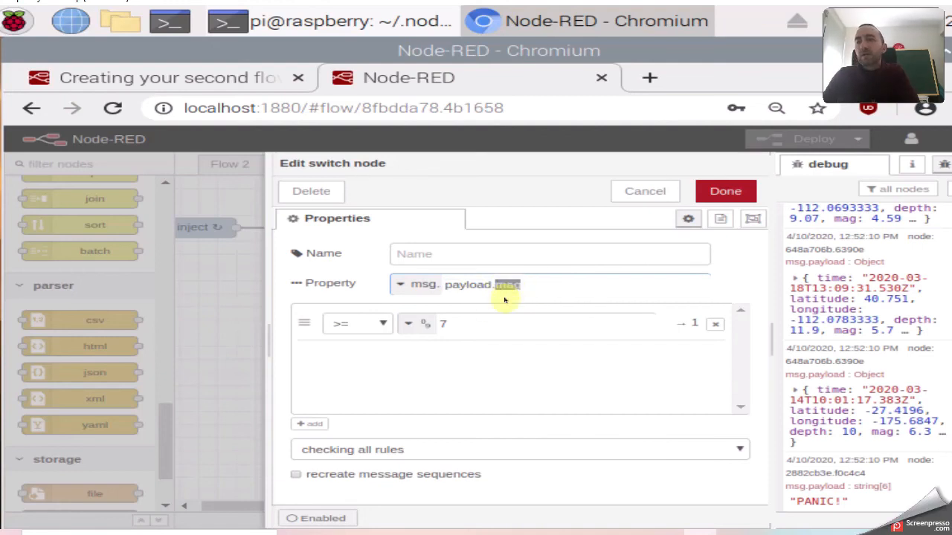
pyautogui.click(524, 285)
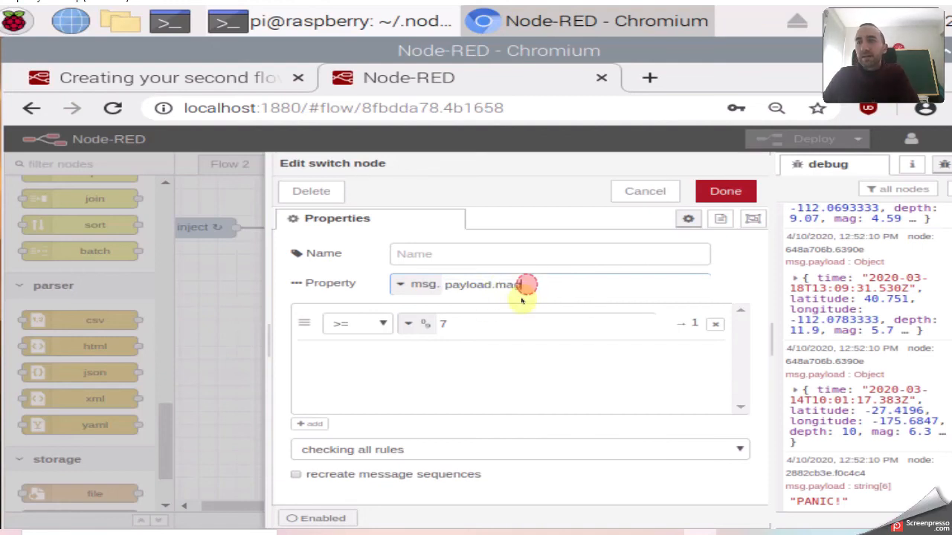
# Review the rule's operator, keeping >=, and its threshold value 7.
pyautogui.click(365, 324)
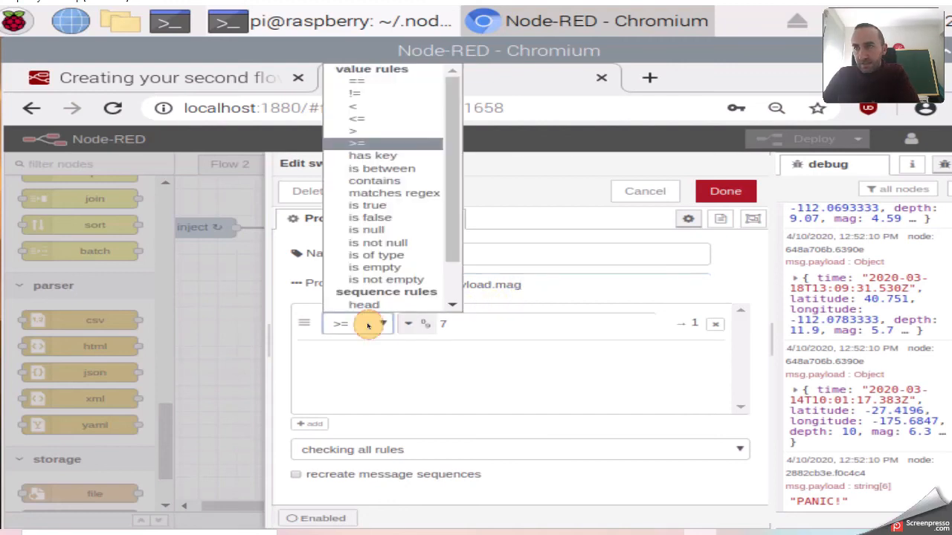
pyautogui.scroll(-1, 416, 275)
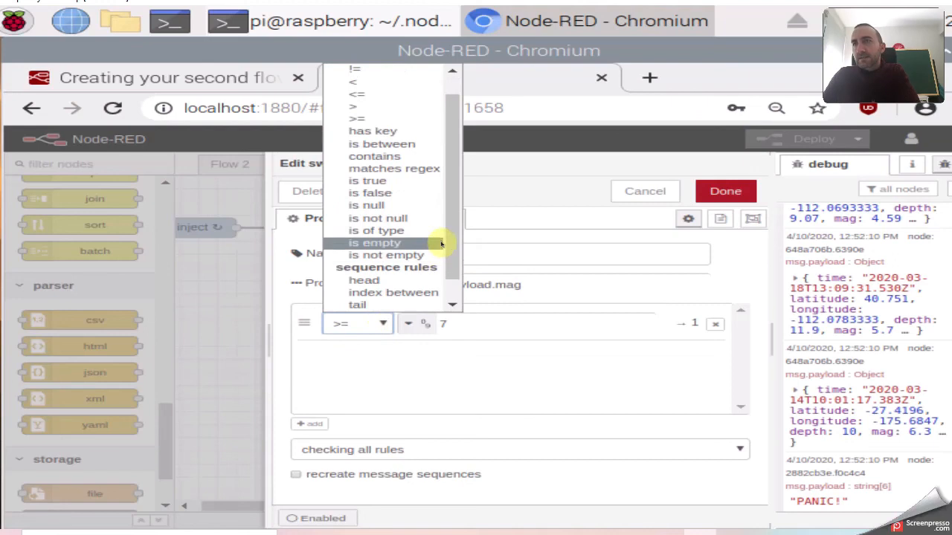
pyautogui.click(374, 118)
pyautogui.click(456, 322)
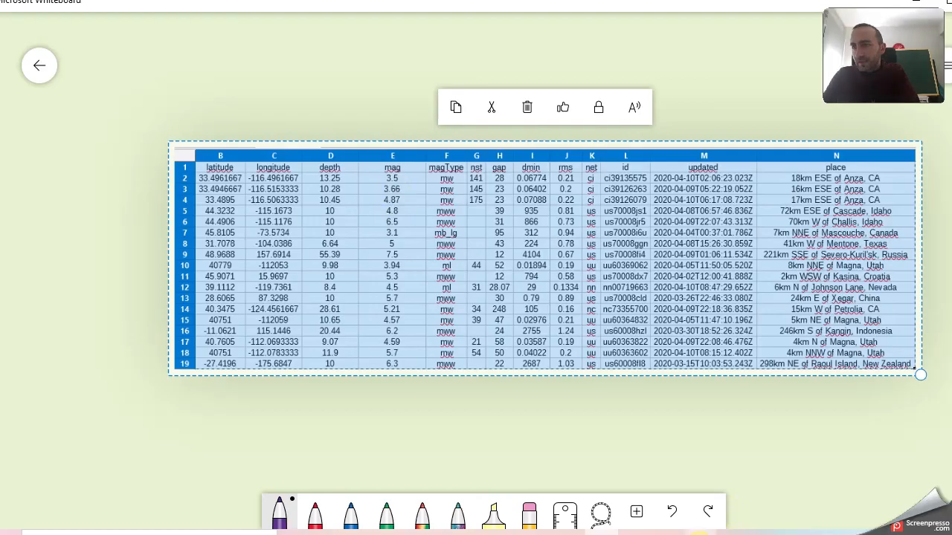
pyautogui.moveTo(702, 528)
pyautogui.click(657, 438)
pyautogui.click(461, 324)
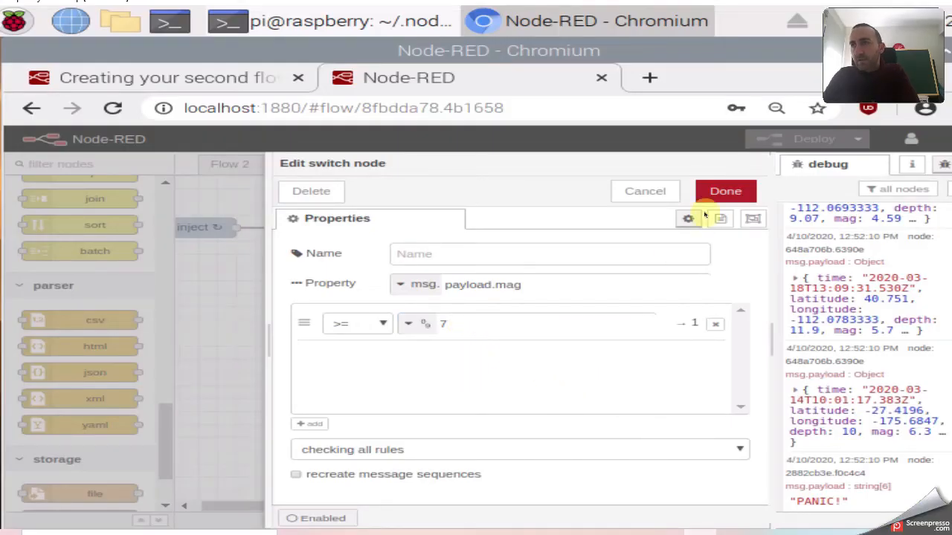
# Close the switch settings and review the change node rule setting msg.payload to 'PANIC!'.
pyautogui.click(718, 192)
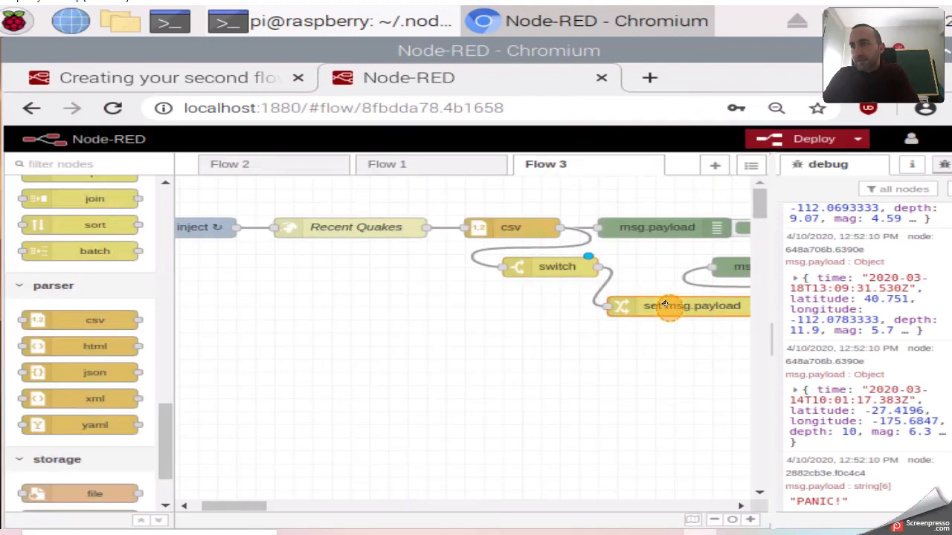
pyautogui.doubleClick(661, 306)
pyautogui.click(535, 340)
pyautogui.moveTo(534, 337); pyautogui.dragTo(431, 335)
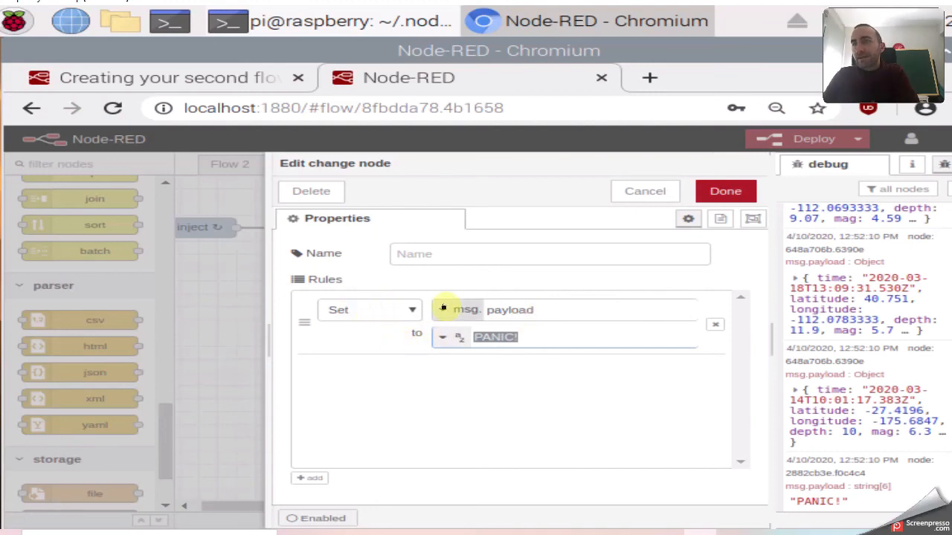
pyautogui.moveTo(548, 308); pyautogui.dragTo(431, 308)
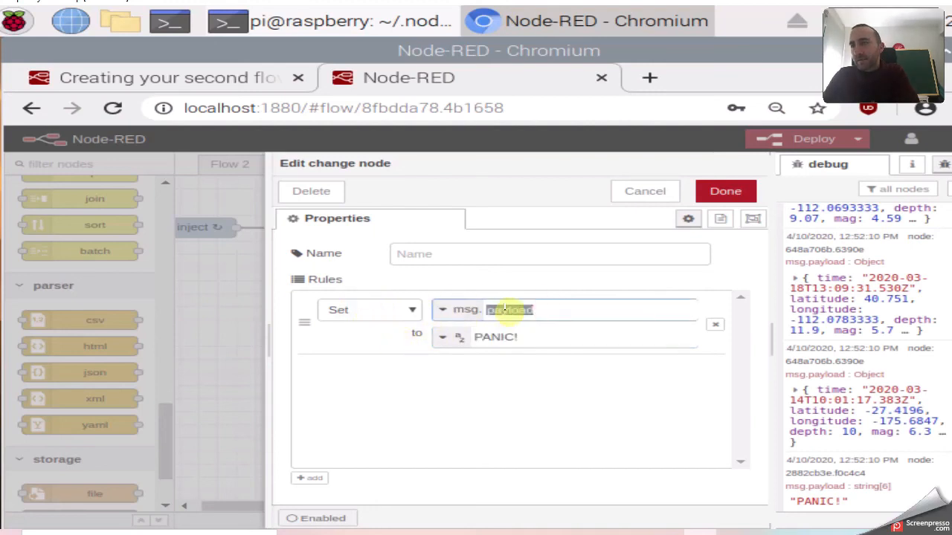
pyautogui.moveTo(536, 337); pyautogui.dragTo(470, 339)
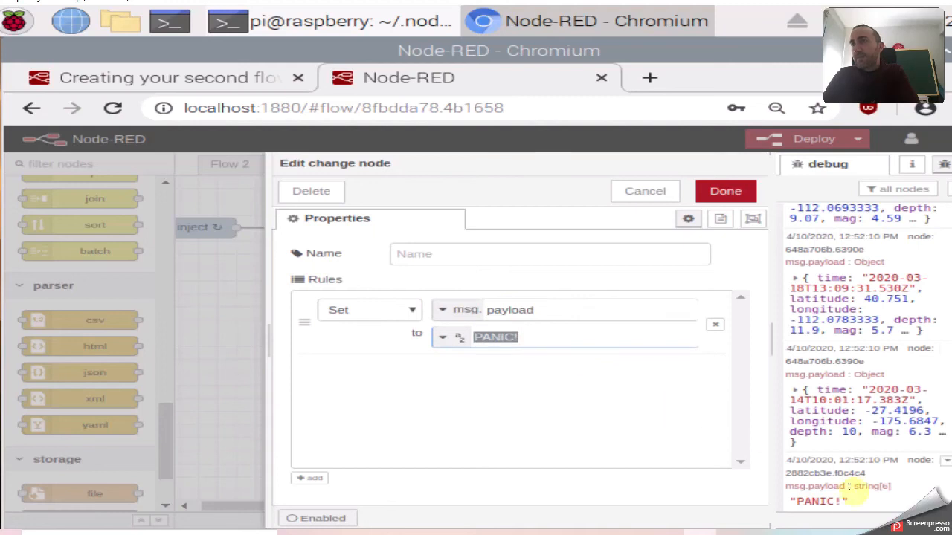
pyautogui.click(810, 499)
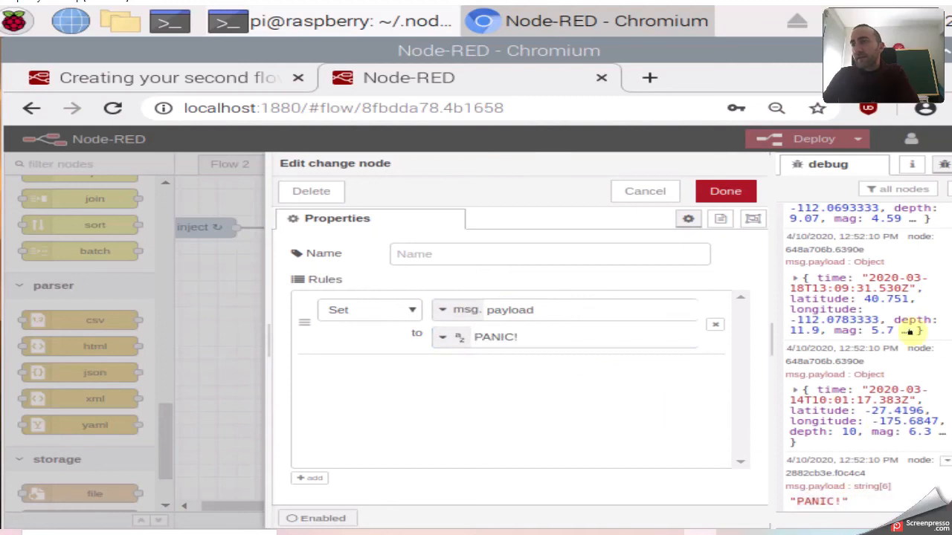
pyautogui.click(719, 192)
# Scroll through the node palette in the Node-RED editor.
pyautogui.scroll(-2, 496, 342)
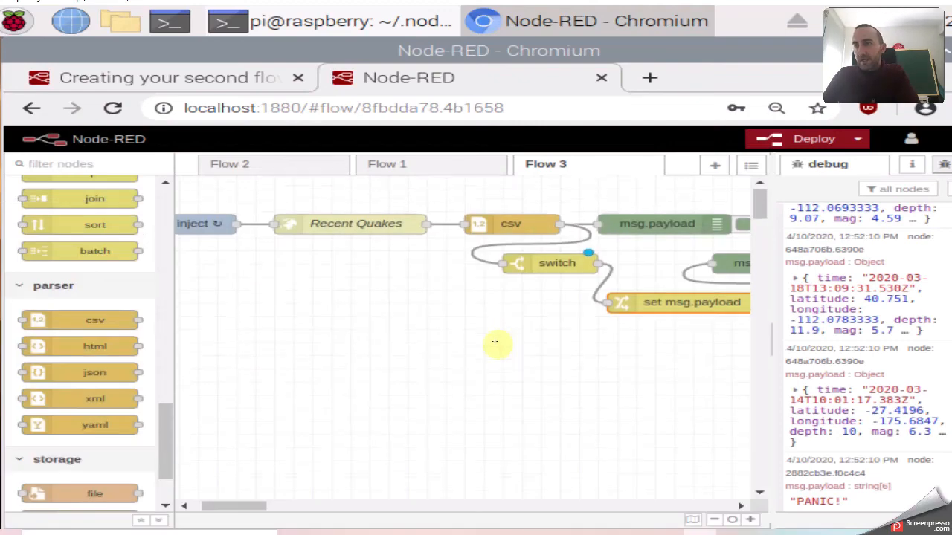
pyautogui.scroll(2, 470, 338)
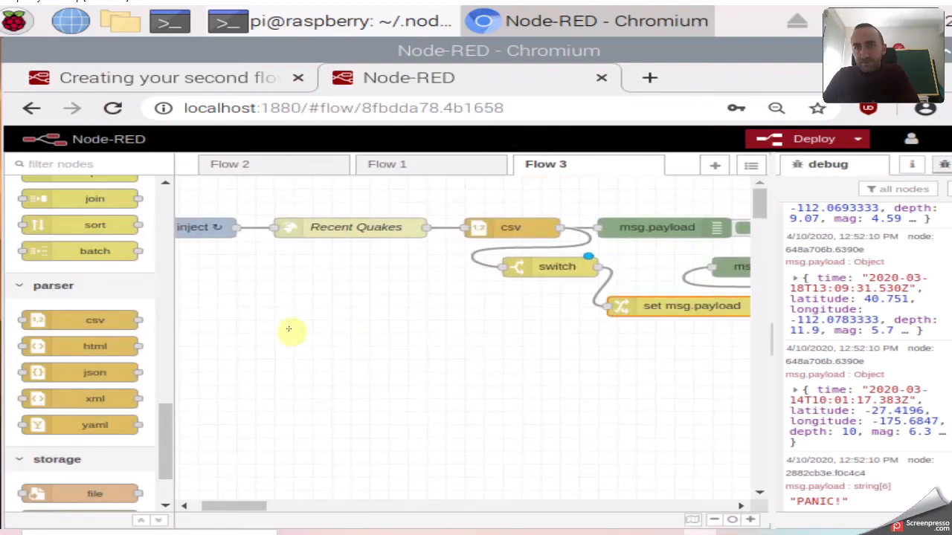
pyautogui.moveTo(169, 416); pyautogui.dragTo(158, 464)
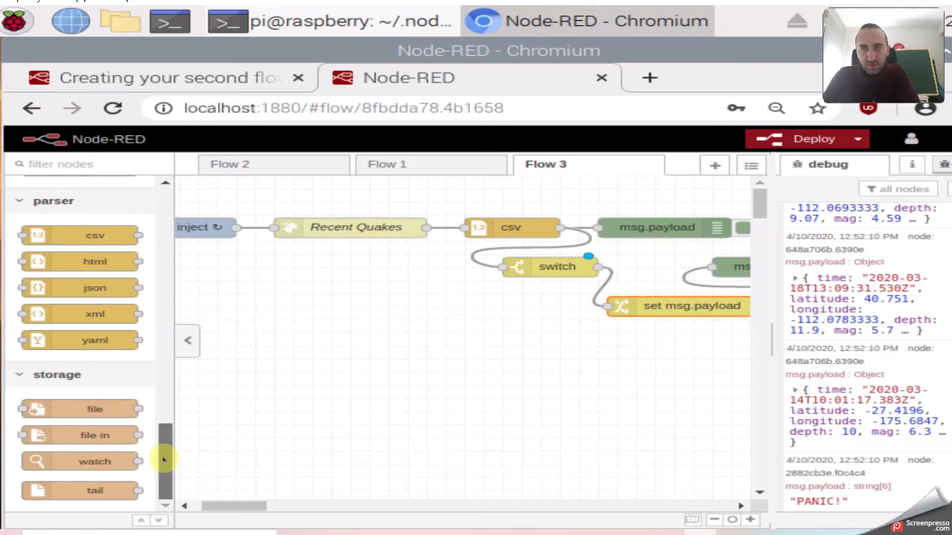
pyautogui.moveTo(164, 461); pyautogui.dragTo(169, 415)
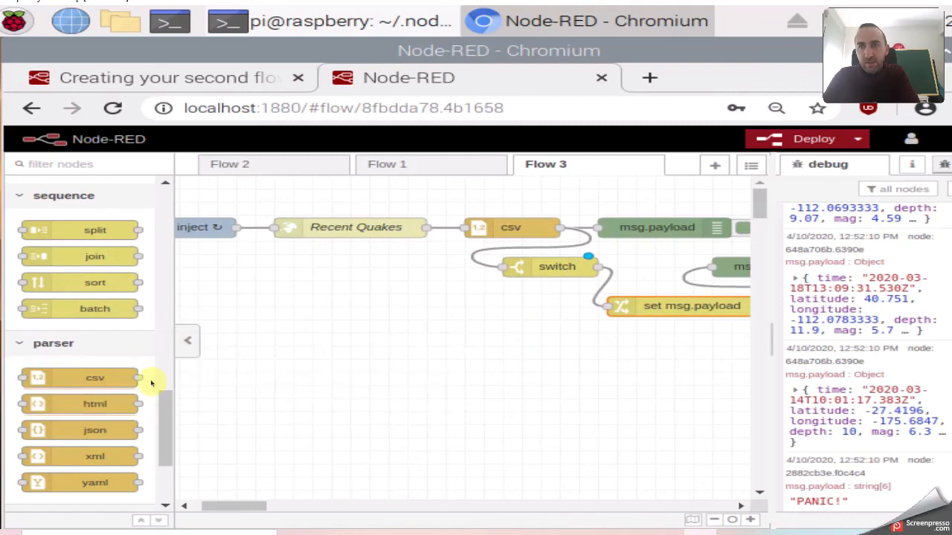
pyautogui.moveTo(166, 411); pyautogui.dragTo(169, 397)
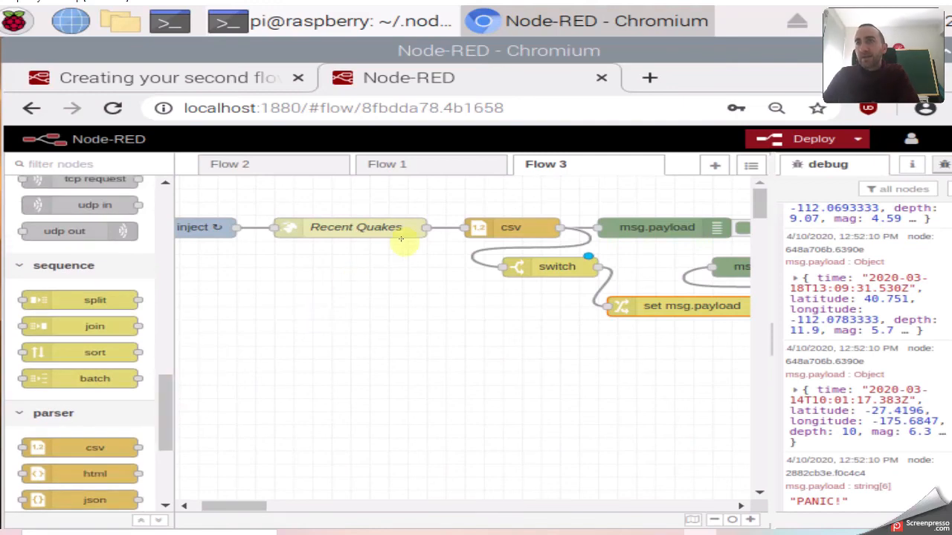
pyautogui.scroll(3, 165, 382)
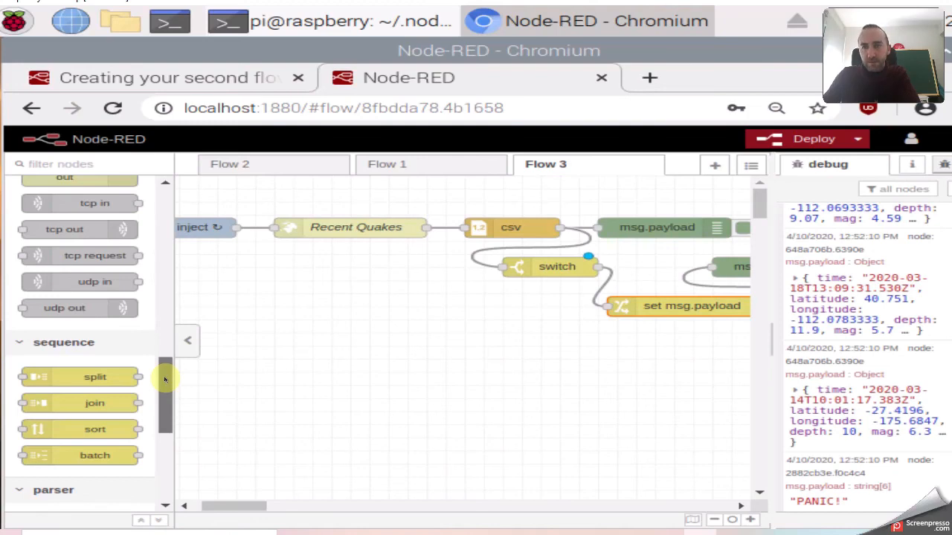
pyautogui.moveTo(165, 378); pyautogui.dragTo(162, 343)
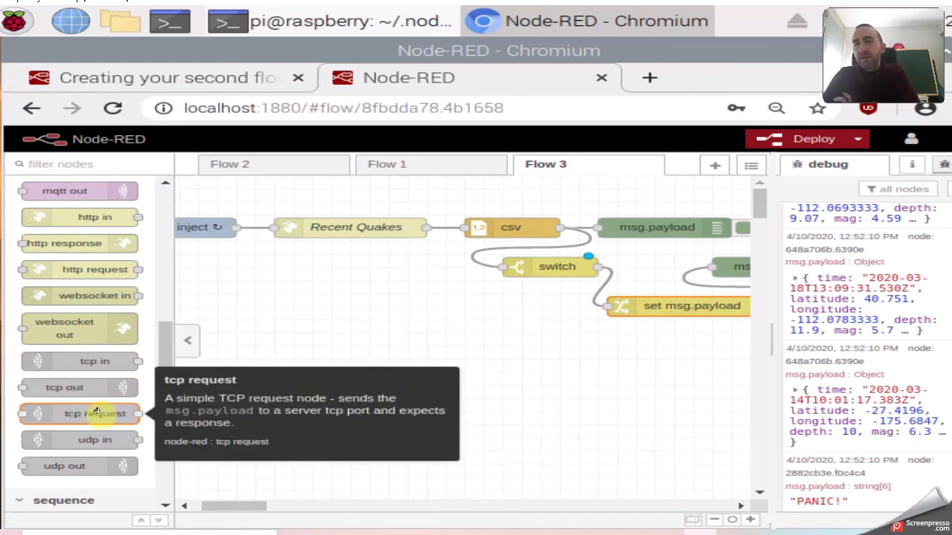
pyautogui.moveTo(166, 355); pyautogui.dragTo(165, 262)
# Switch to the second-flow tutorial page and scroll down to its Source section.
pyautogui.click(372, 297)
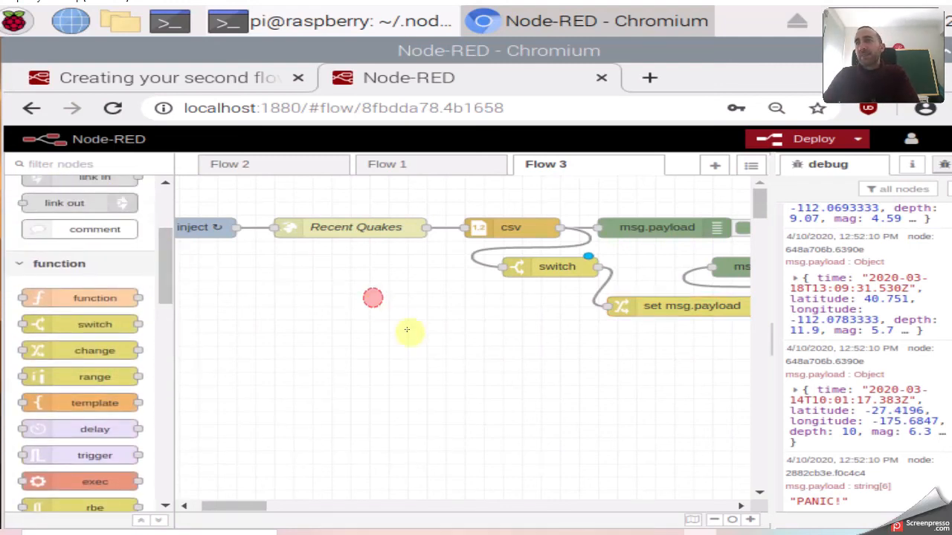
pyautogui.click(429, 533)
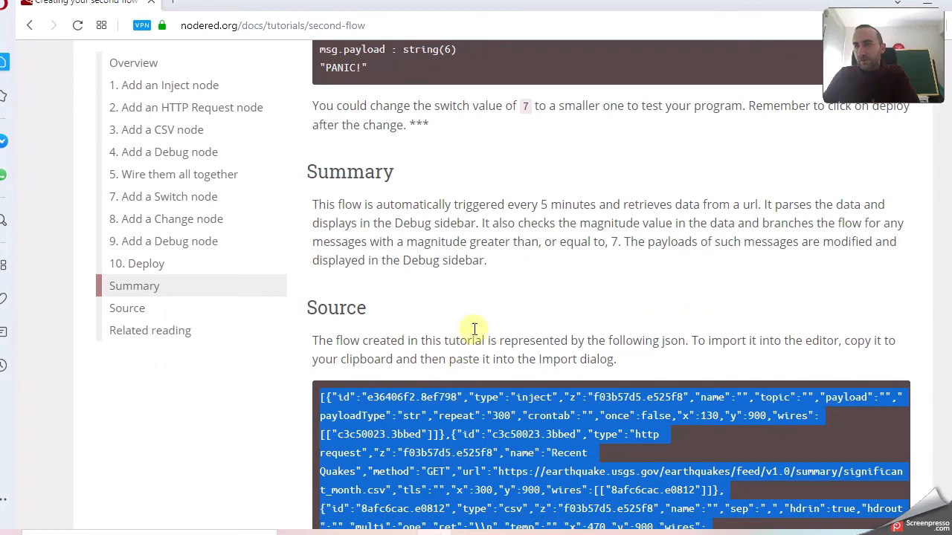
pyautogui.scroll(-6, 474, 329)
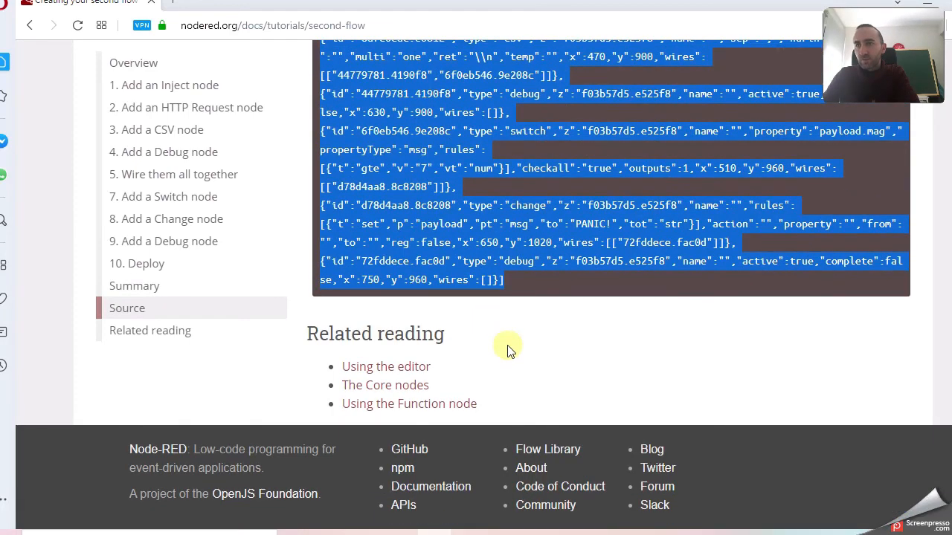